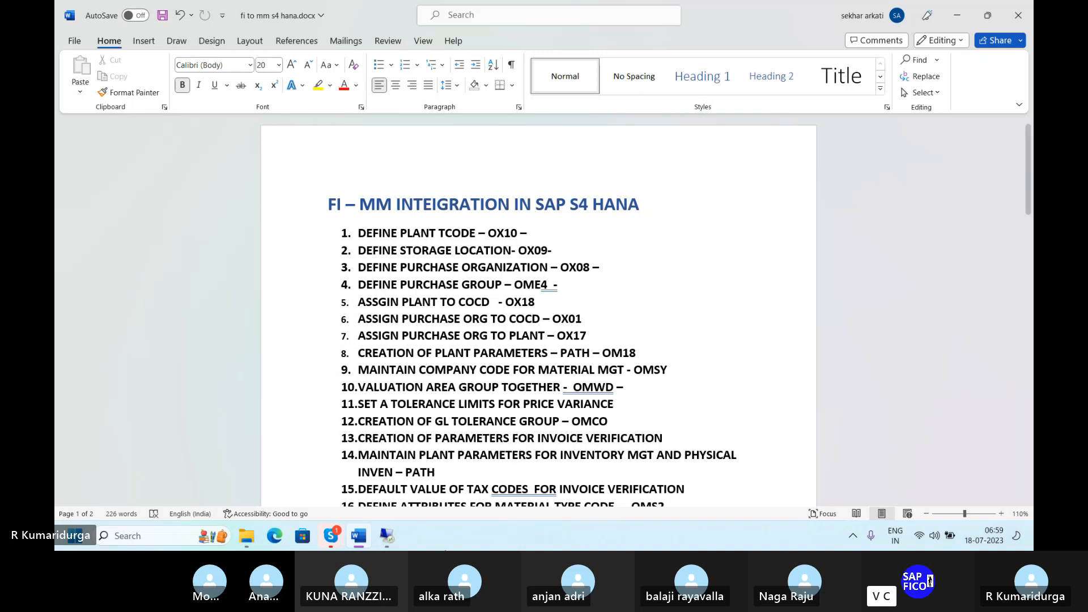
# Step: Run /nOX10 in SAP GUI to show the Plants overview listing the existing plants
pyautogui.click(387, 537)
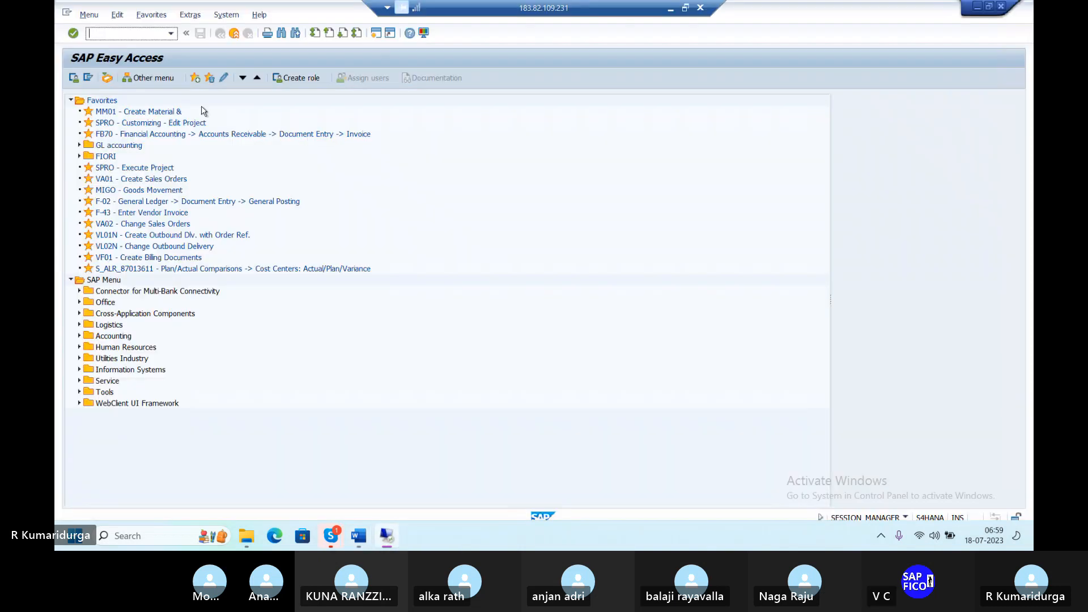
pyautogui.write('/nox10')
pyautogui.press('Return')
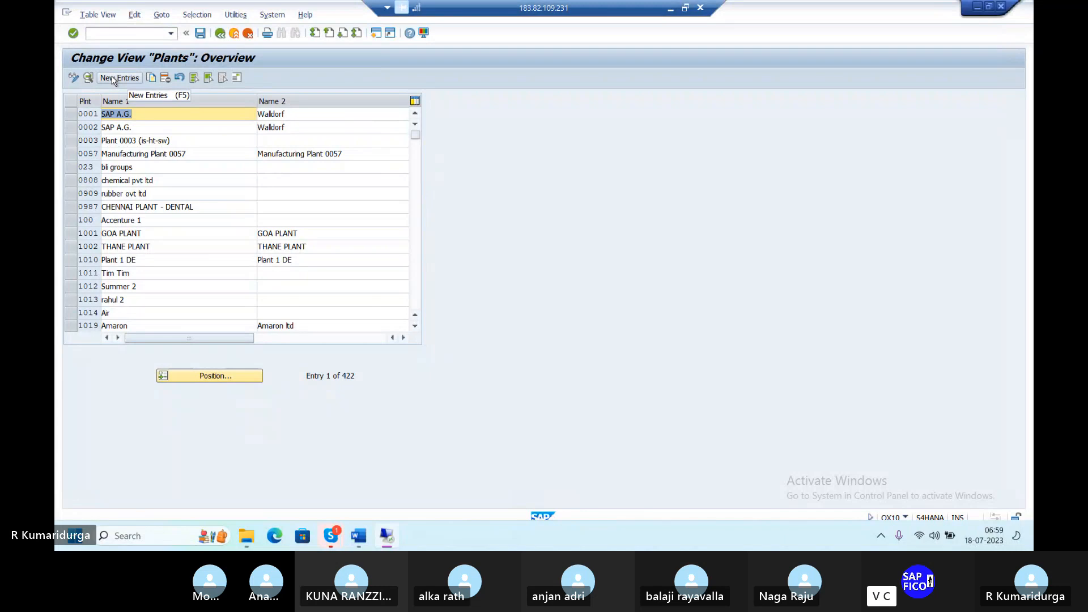
# Step: Create new plant DUPL with Name 1 and Name 2 both 'PLANT FOR DUR1'
pyautogui.click(113, 78)
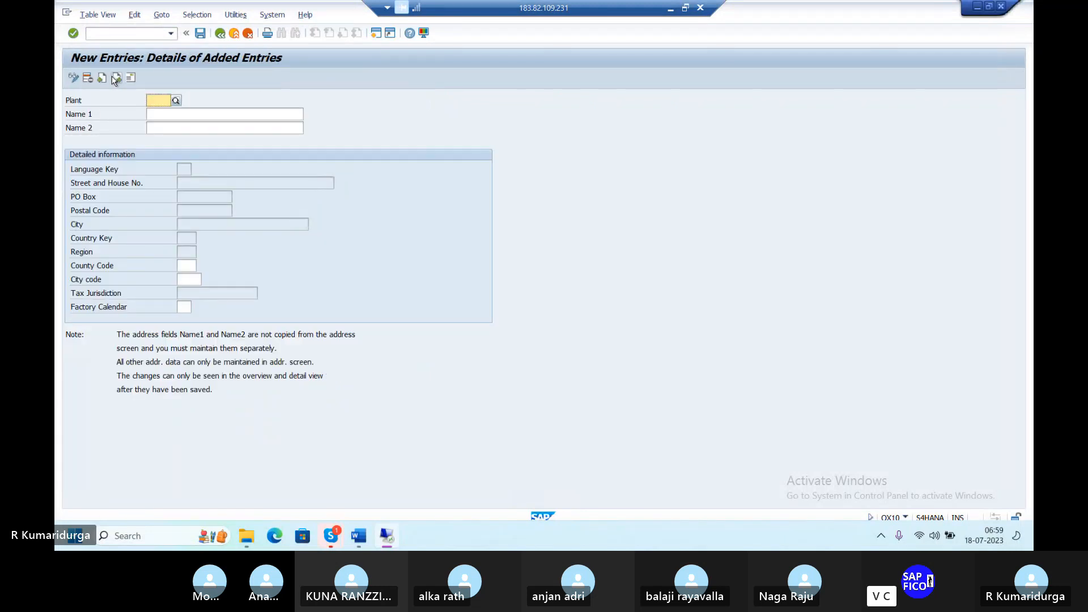
pyautogui.write('dup')
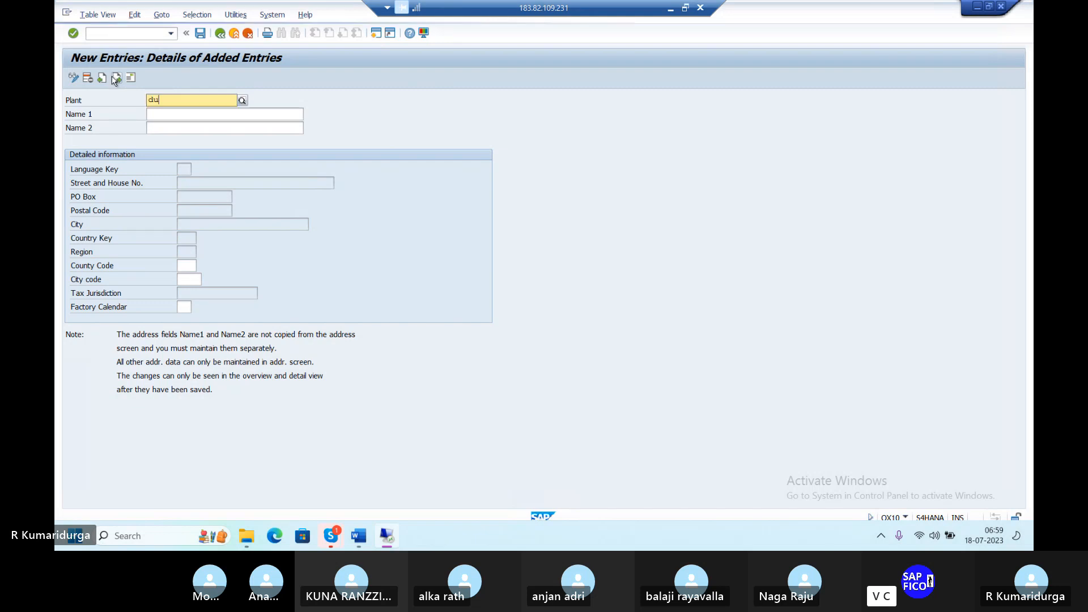
pyautogui.press('BackSpace')
pyautogui.press('BackSpace')
pyautogui.press('BackSpace')
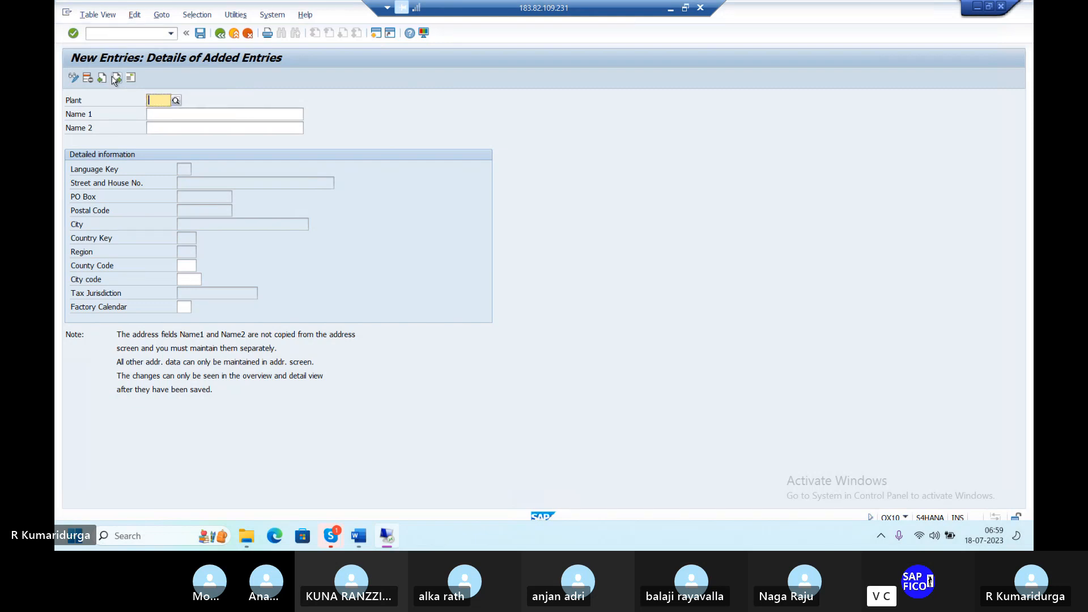
pyautogui.write('dupl')
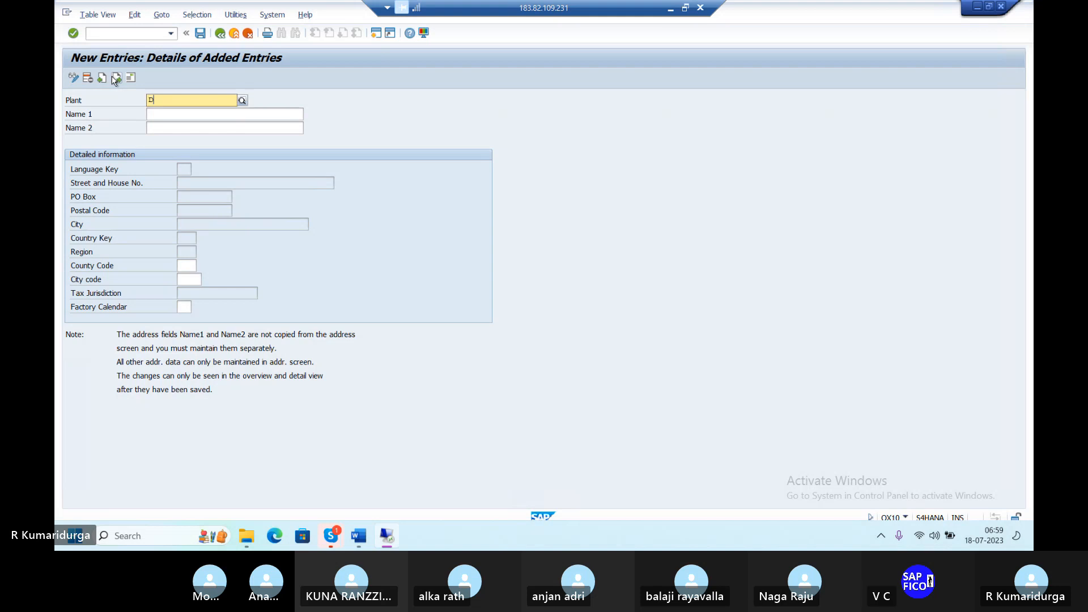
pyautogui.press('Return')
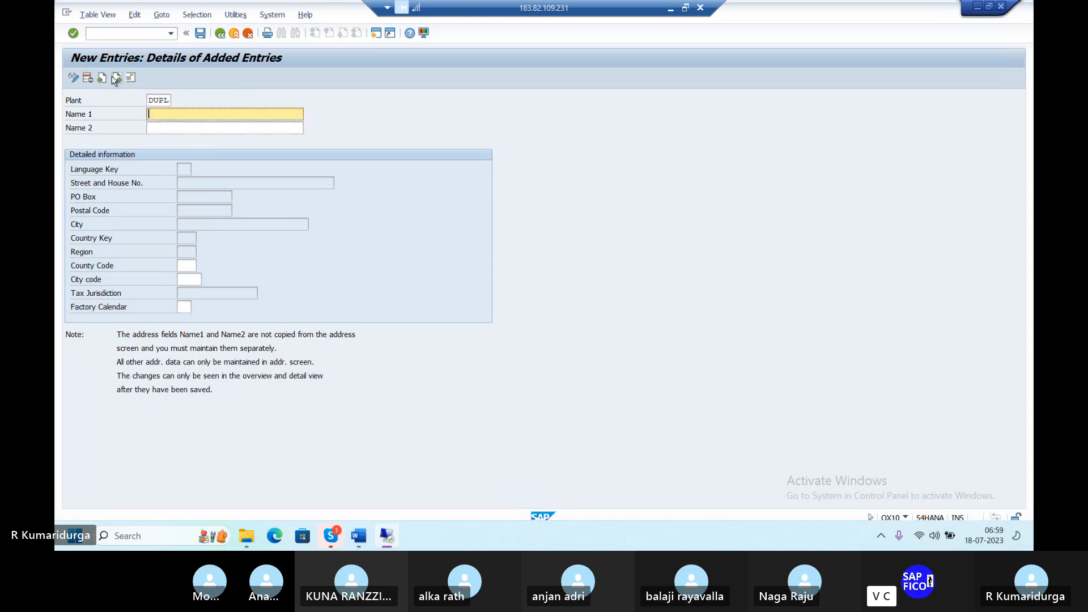
pyautogui.write('P')
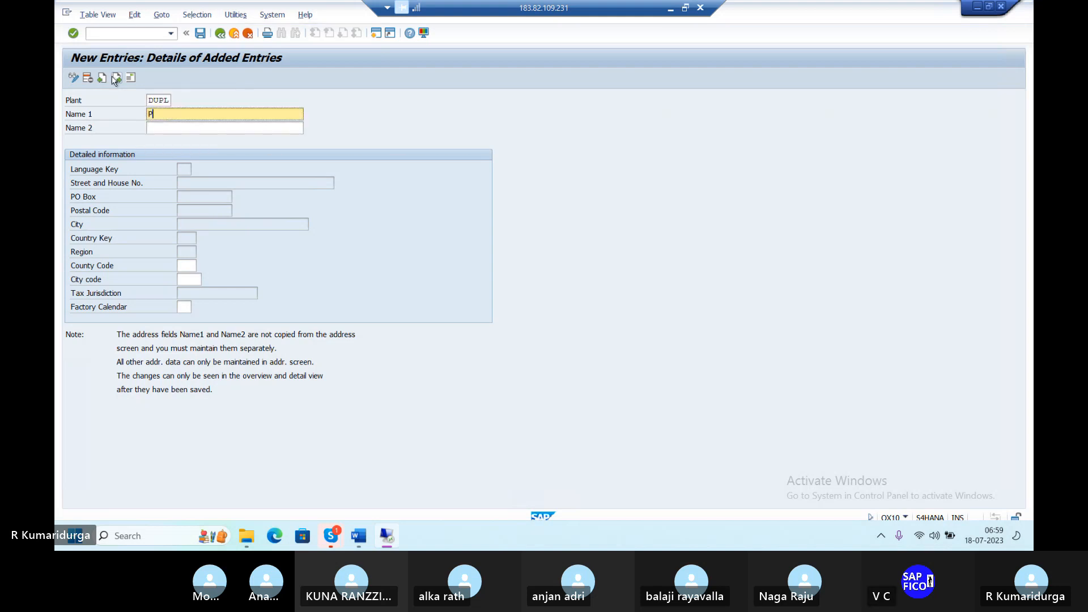
pyautogui.write('ANT FOR DUR1')
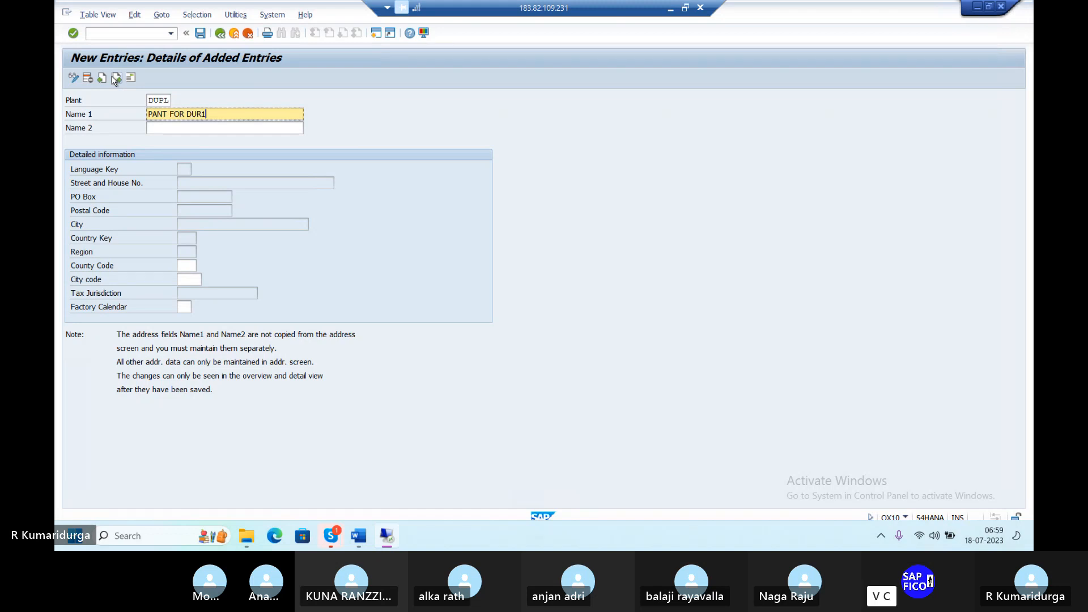
pyautogui.press('Tab')
pyautogui.write('PLANT')
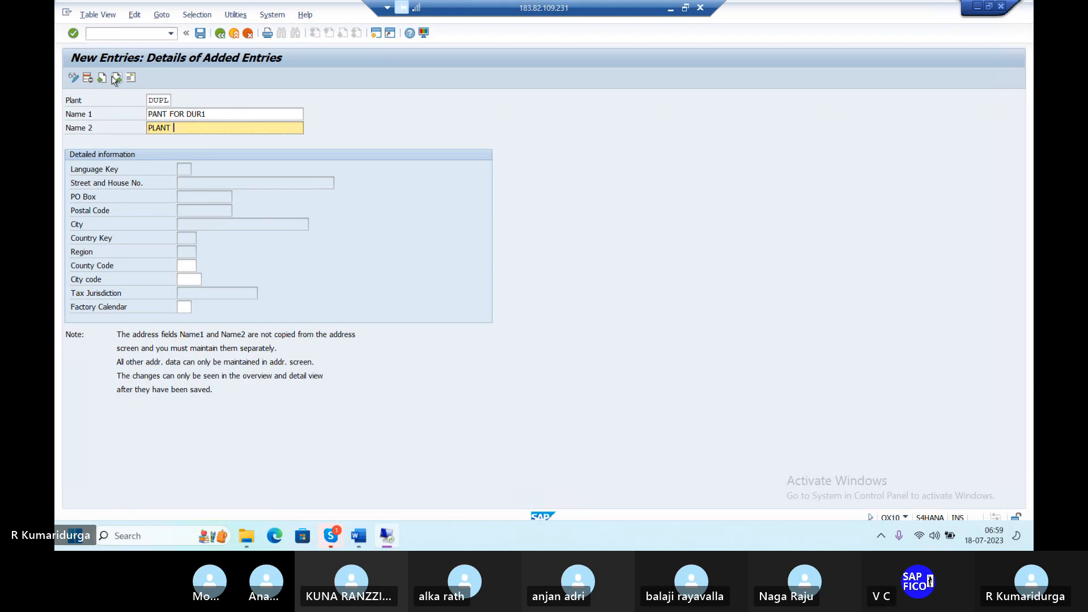
pyautogui.write(' FOR DUR1')
pyautogui.click(154, 114)
pyautogui.write('L')
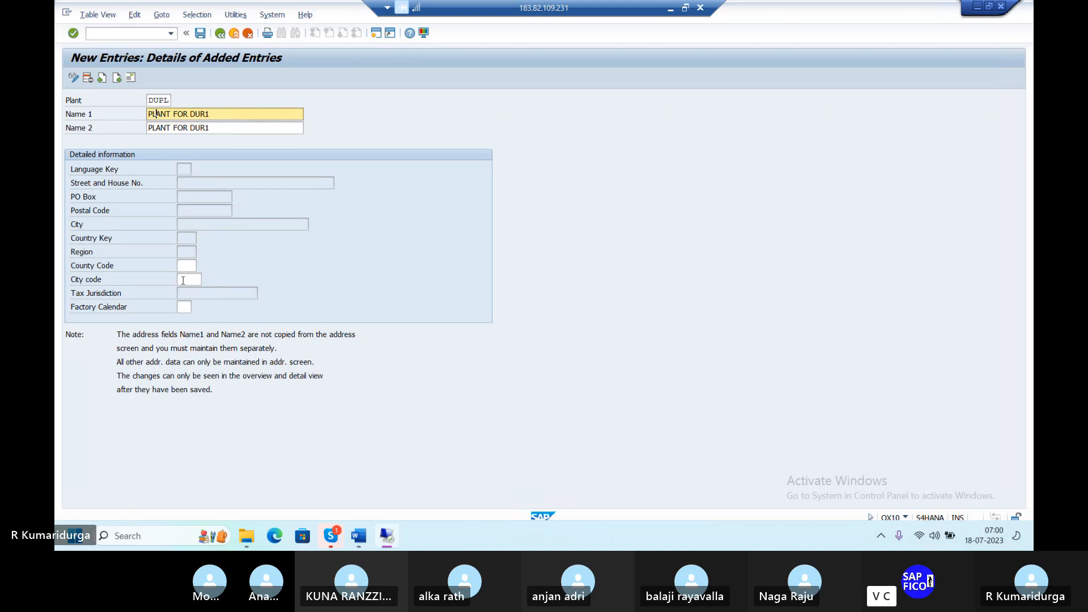
pyautogui.click(186, 308)
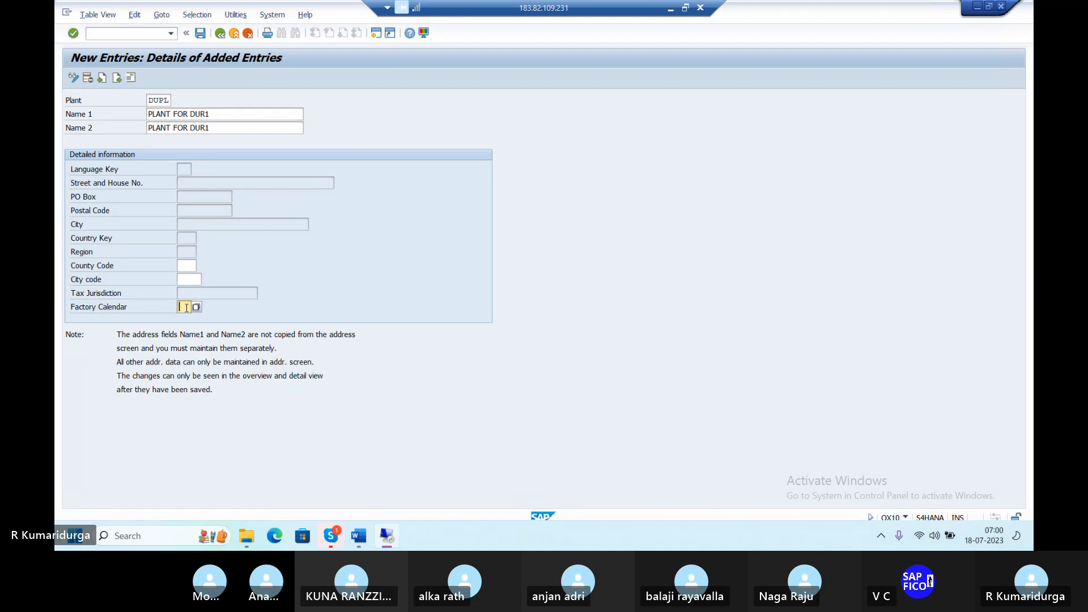
# Step: Assign factory calendar IN (India) to plant DUPL and save the entry
pyautogui.click(204, 311)
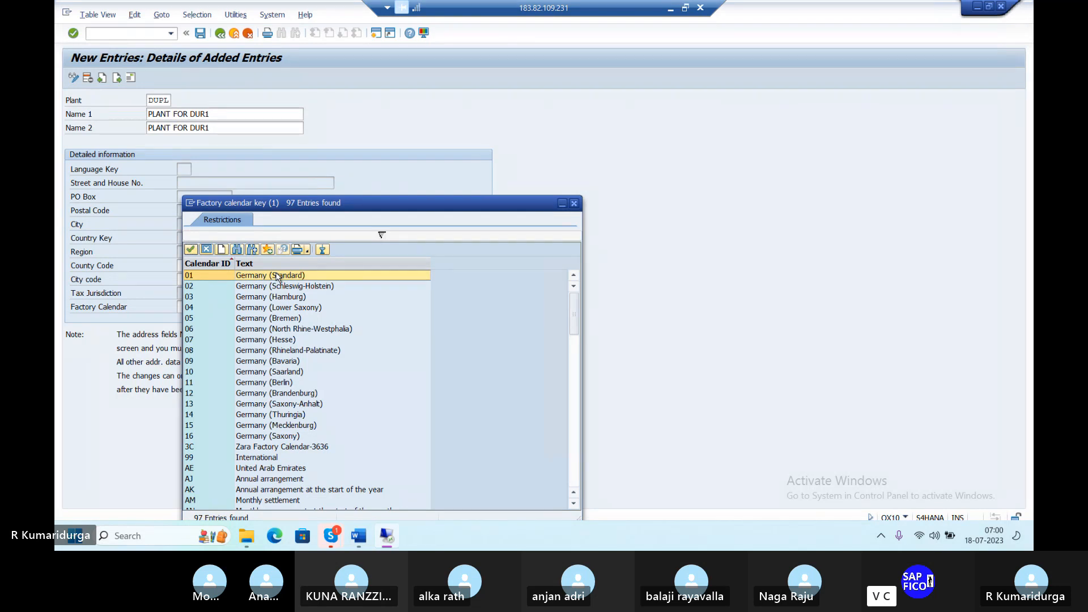
pyautogui.scroll(-2, 277, 277)
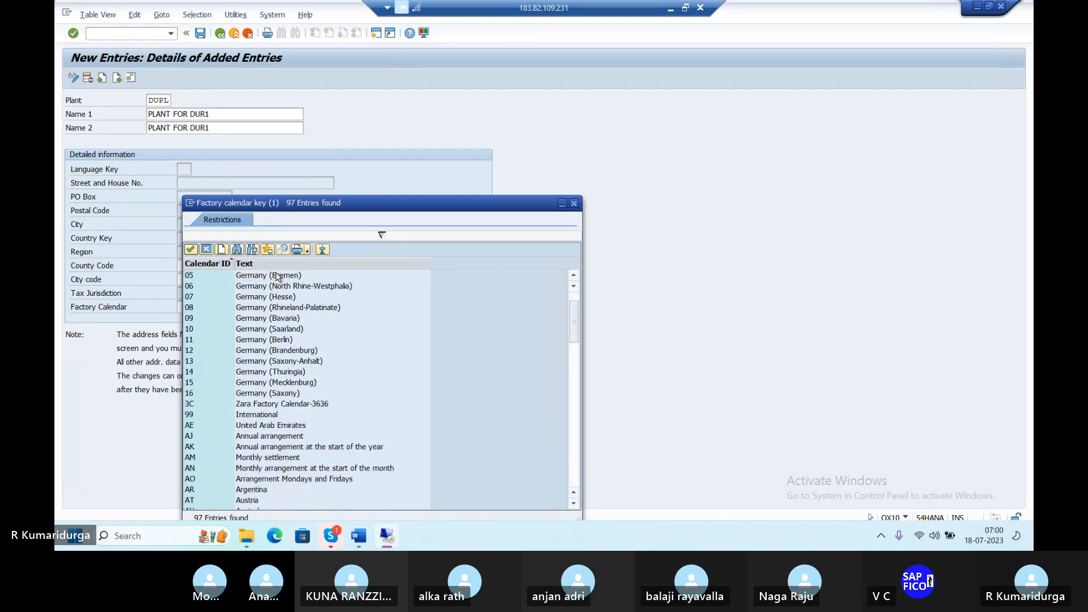
pyautogui.scroll(-5, 277, 277)
pyautogui.scroll(-3, 277, 276)
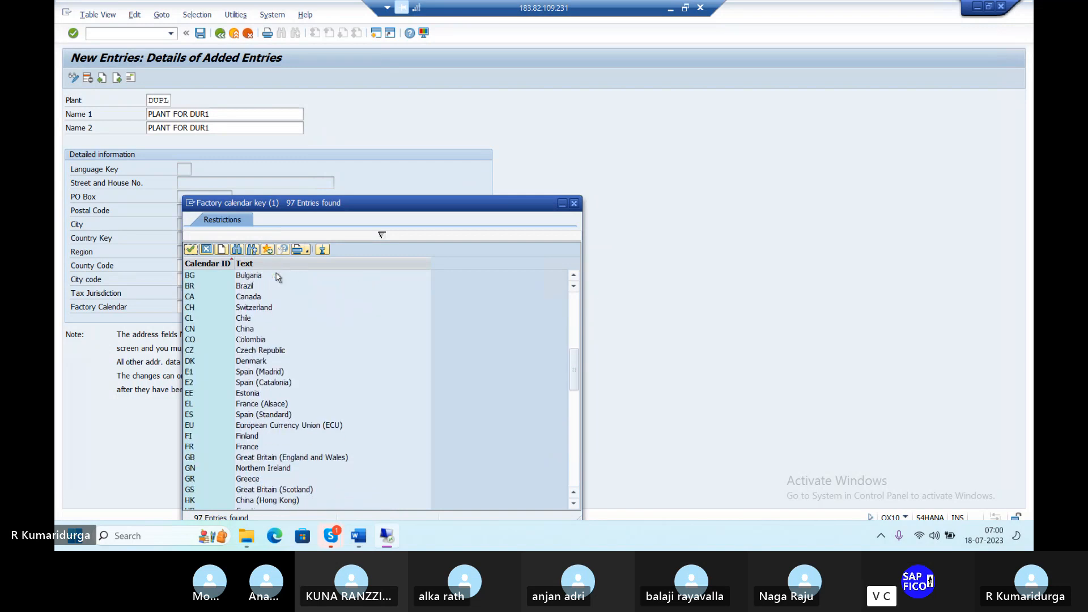
pyautogui.scroll(-2, 277, 276)
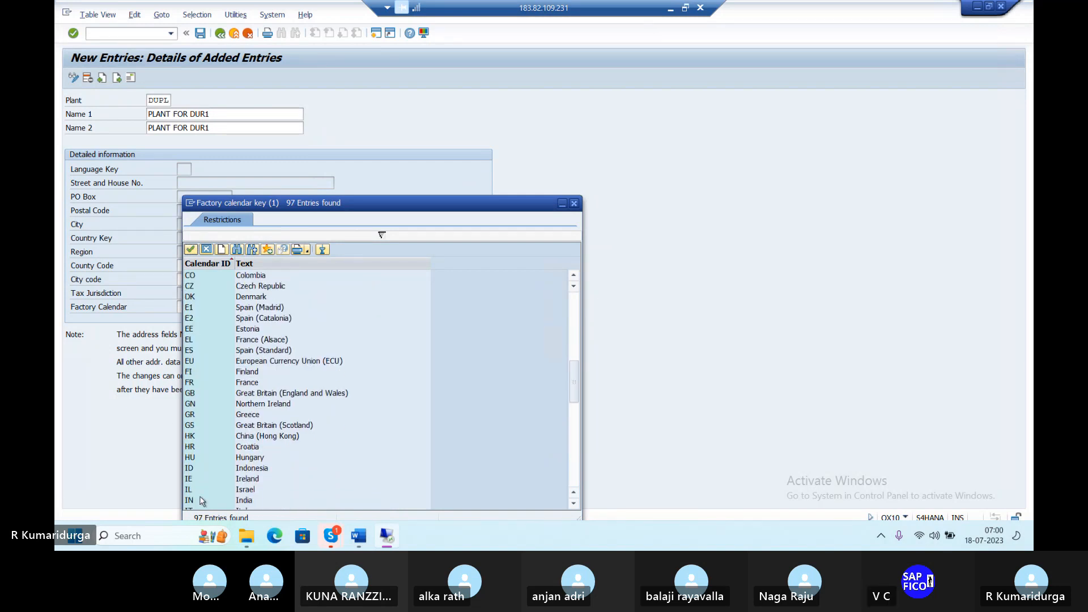
pyautogui.click(245, 504)
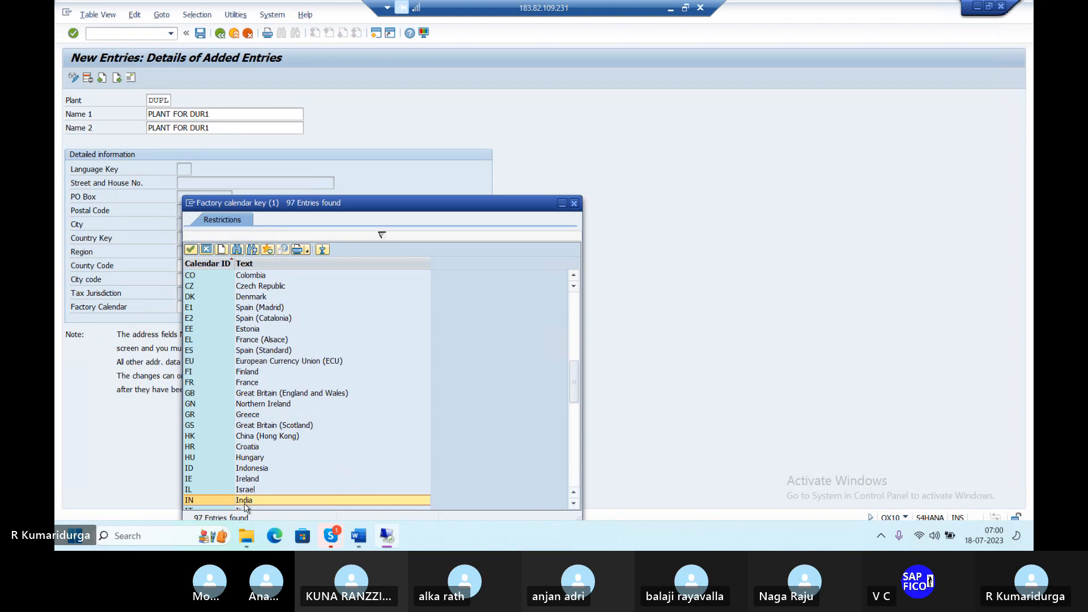
pyautogui.doubleClick(245, 501)
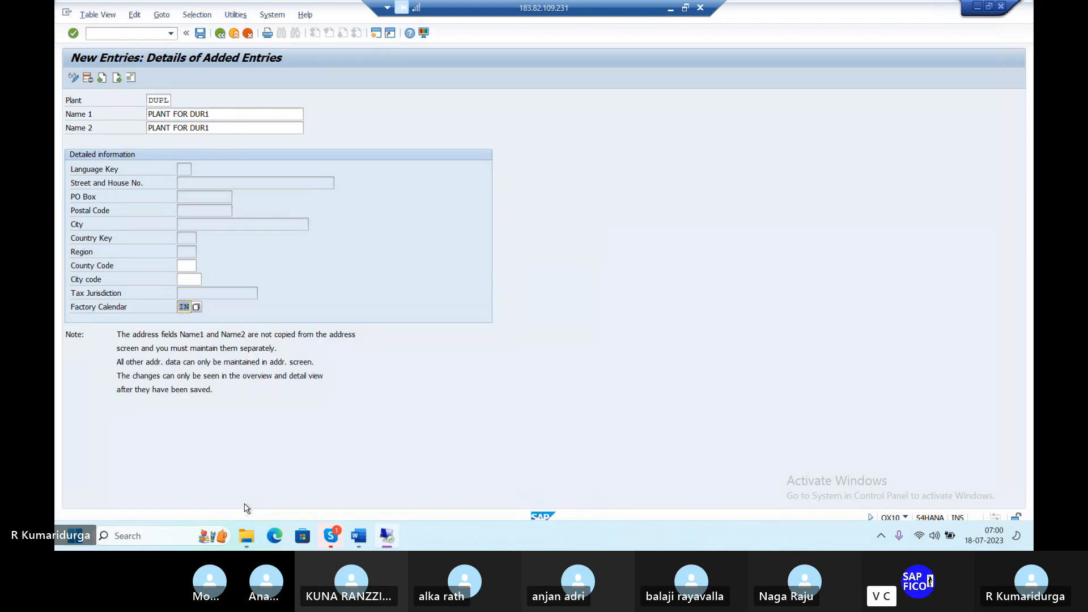
pyautogui.press('Return')
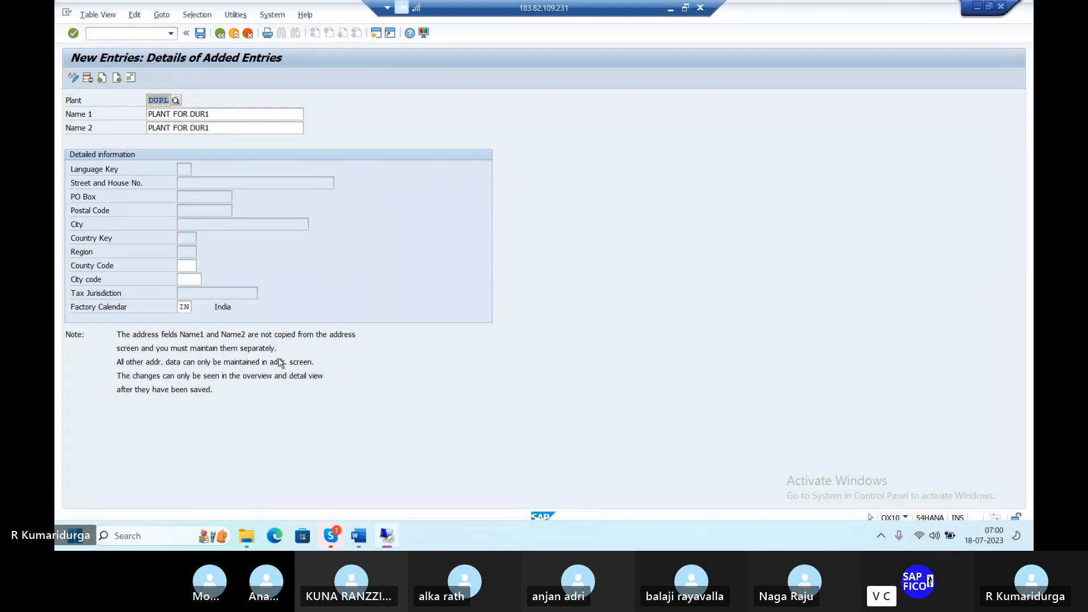
pyautogui.click(205, 34)
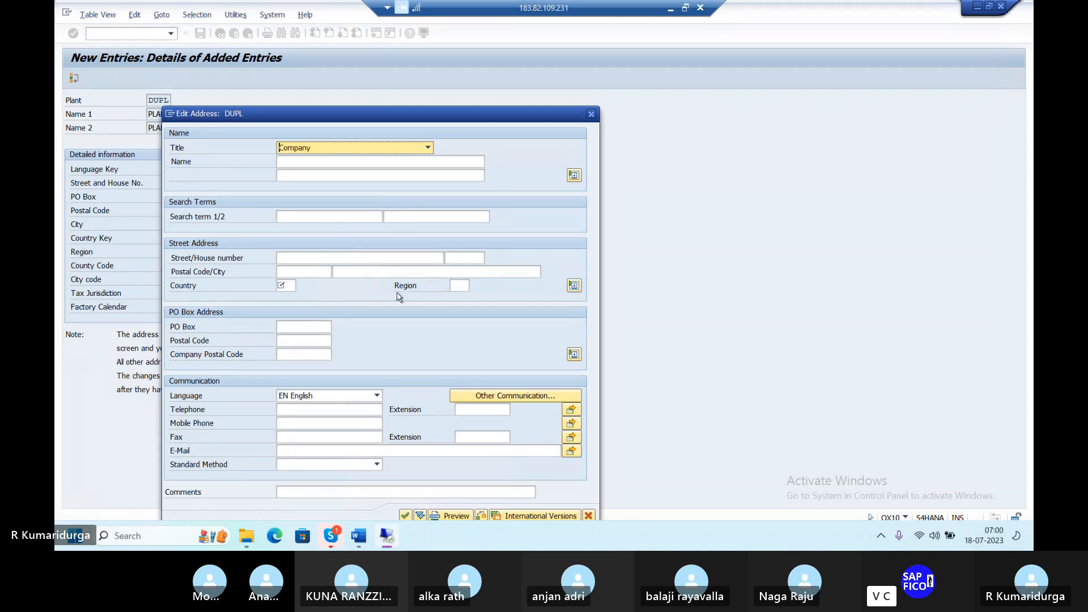
pyautogui.click(386, 167)
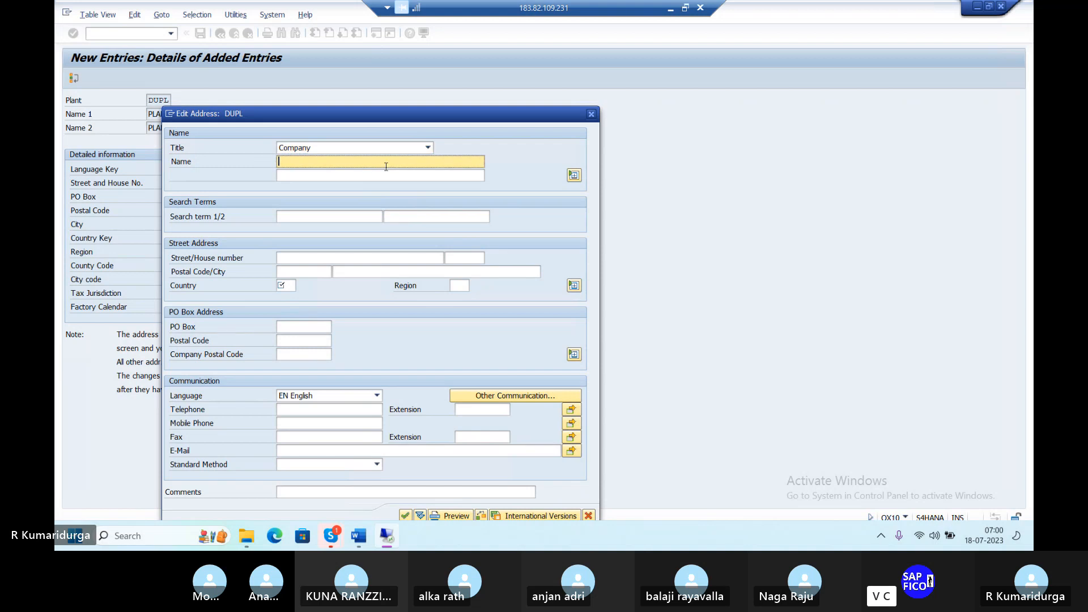
pyautogui.write('TATA ST')
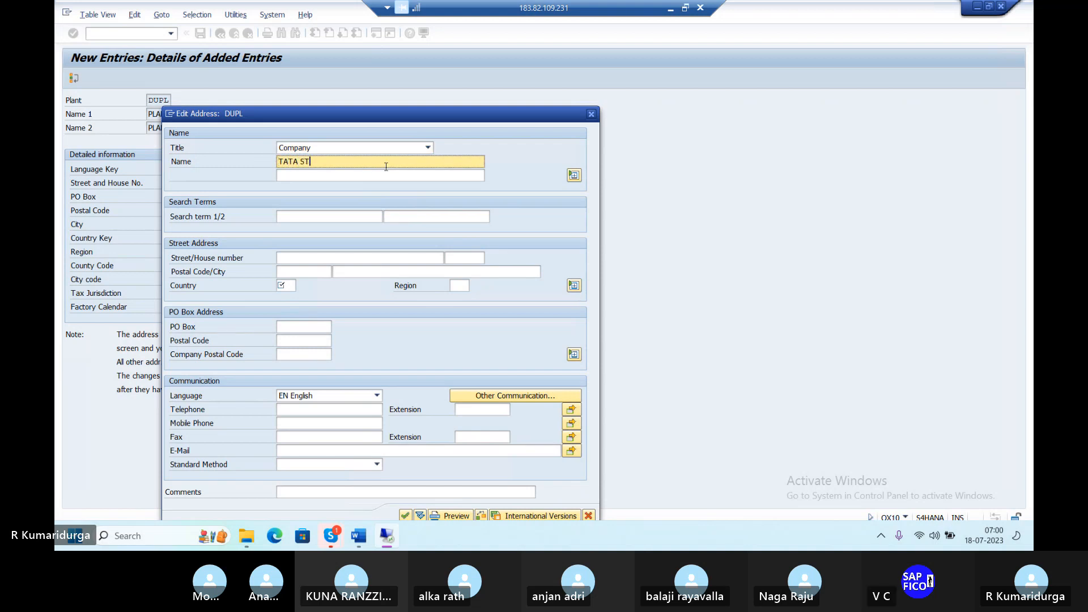
pyautogui.write('EELS')
pyautogui.click(360, 217)
pyautogui.write('TATA')
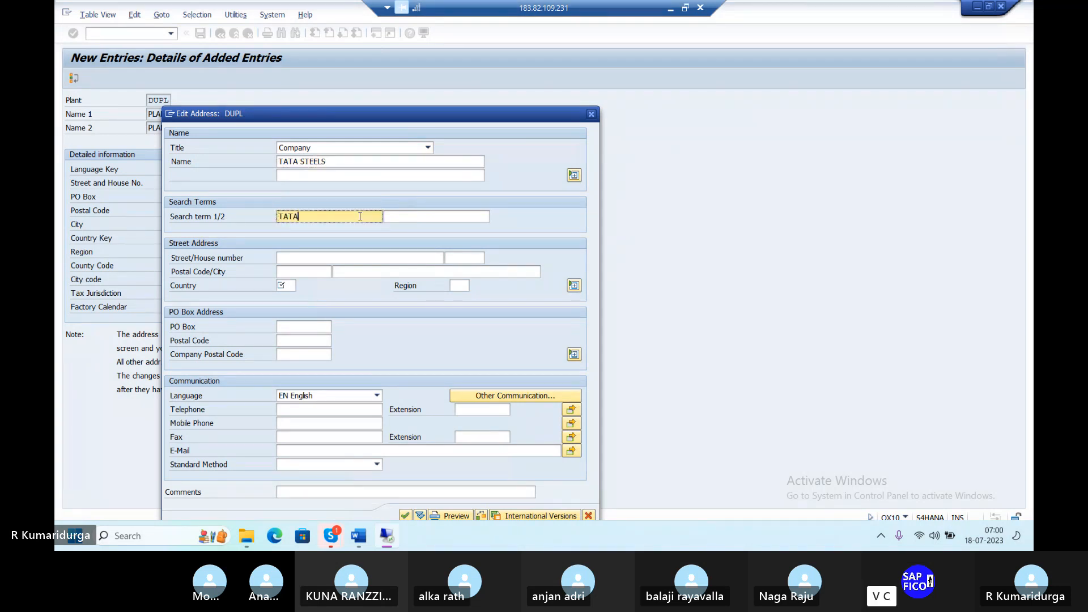
pyautogui.click(322, 258)
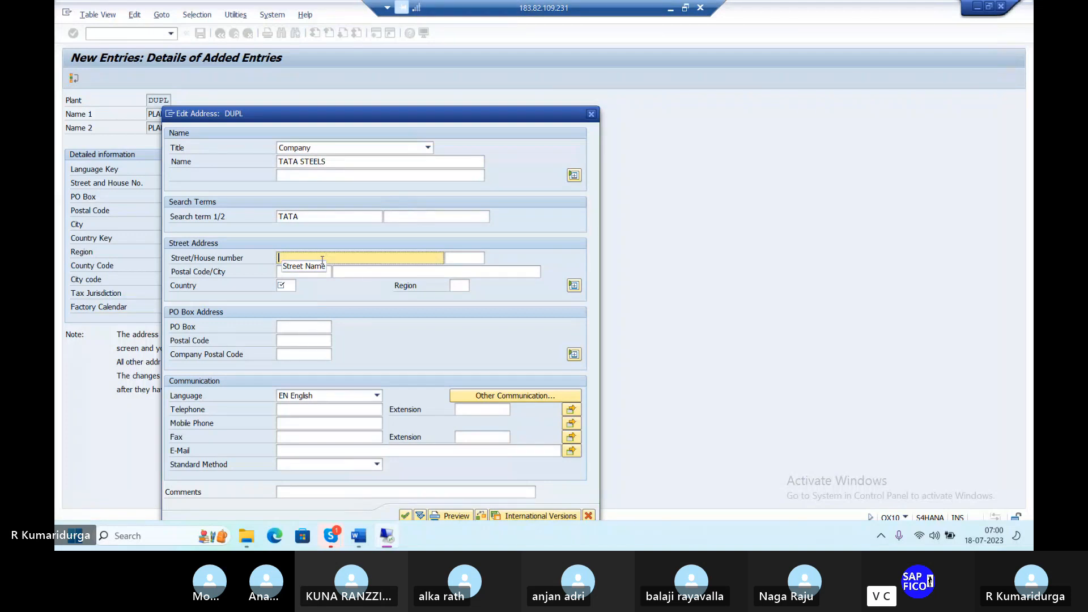
pyautogui.write('SK')
pyautogui.press('BackSpace')
pyautogui.press('Tab')
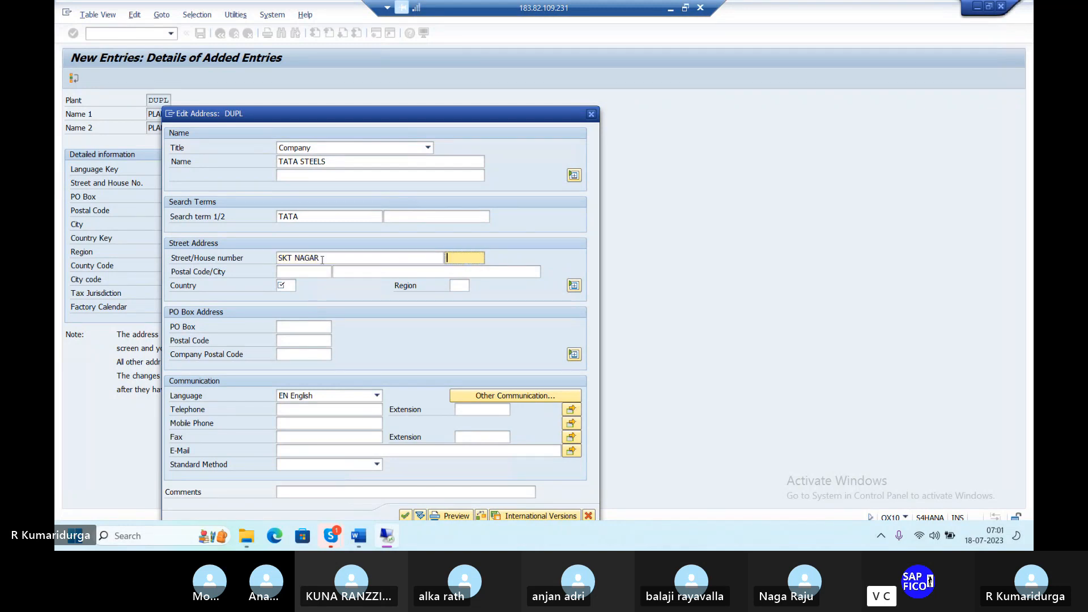
# Step: Fill in postal code 517507, city TIRUPATI, country IN, region 01 and PO Box TPT with postal code 517507
pyautogui.click(308, 277)
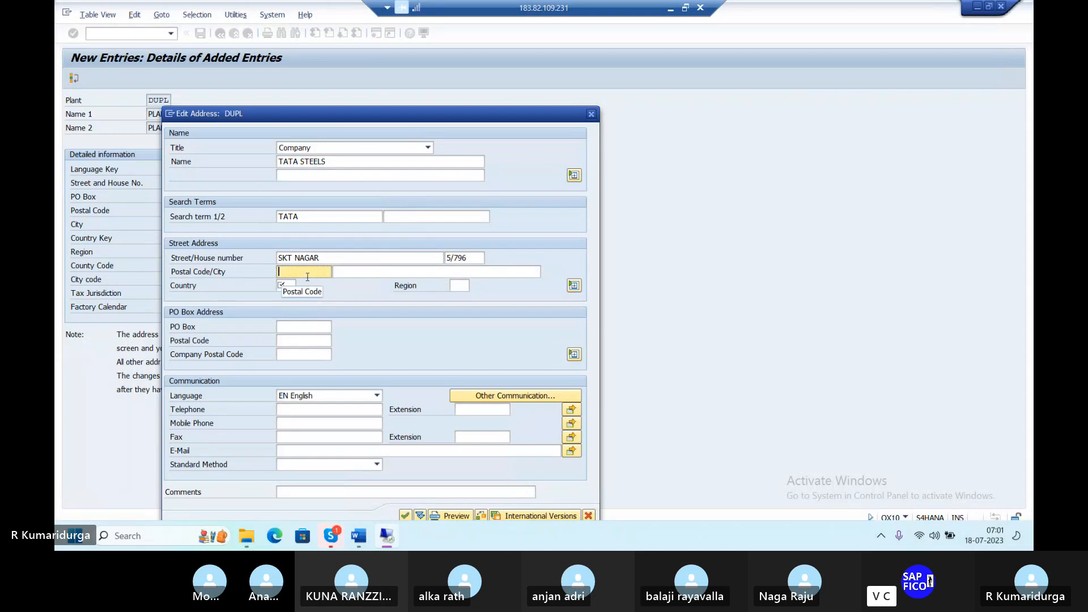
pyautogui.write('517507')
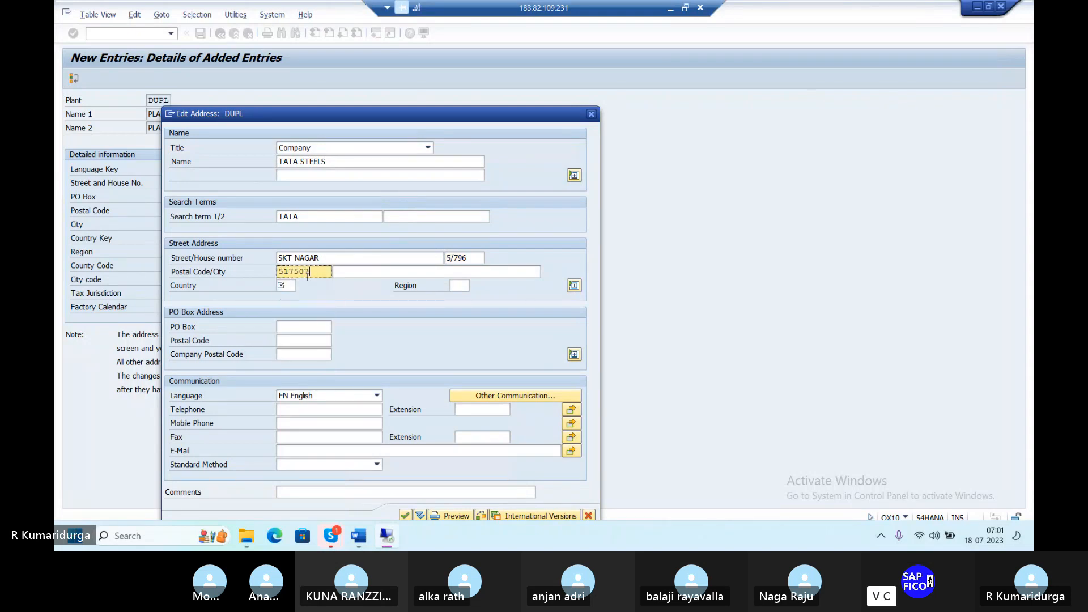
pyautogui.press('Tab')
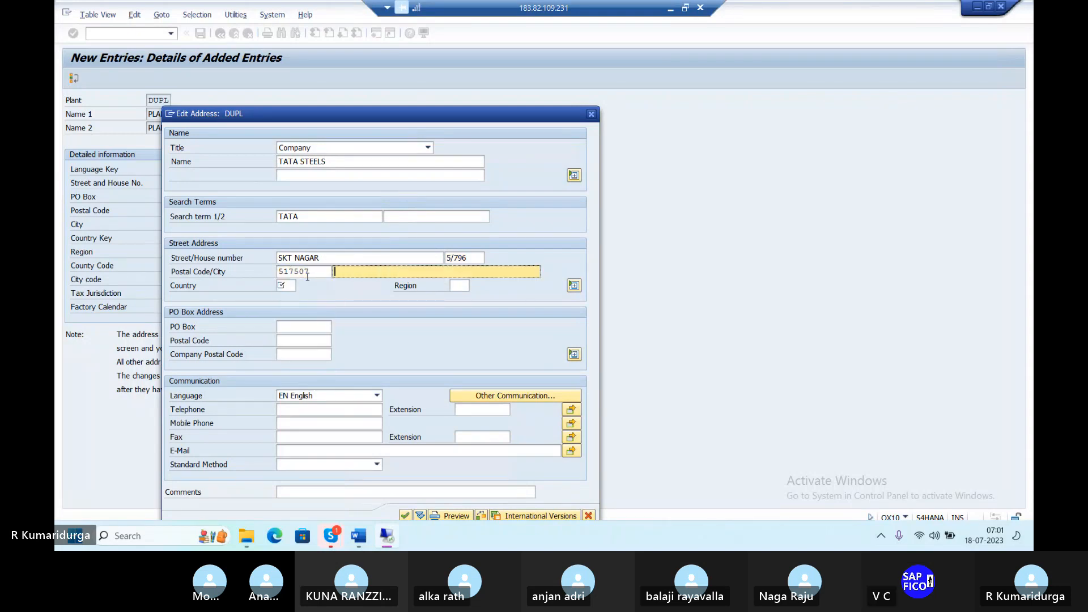
pyautogui.write('TIRU')
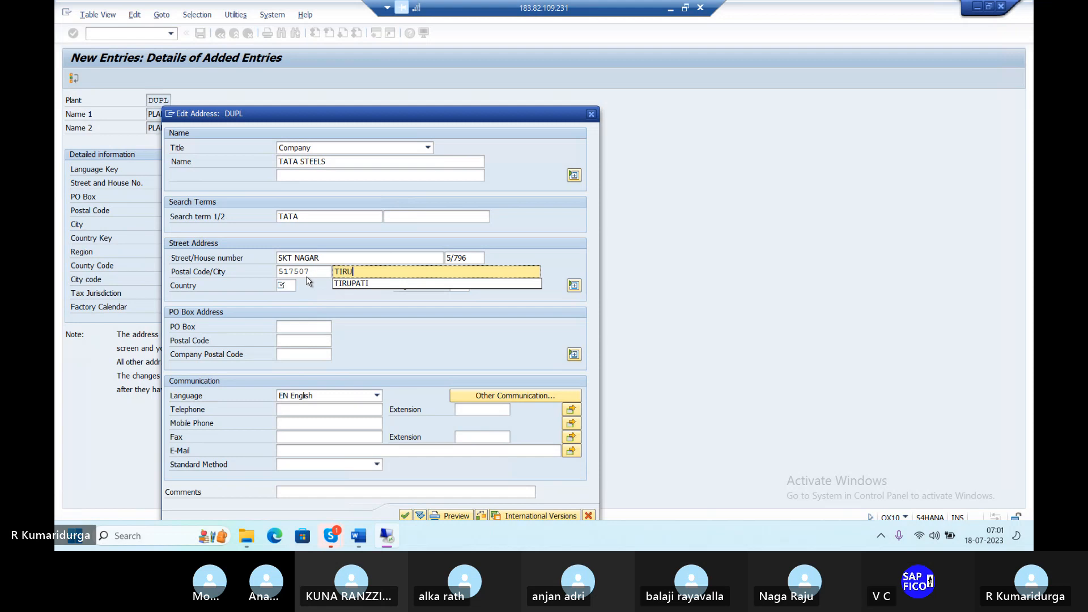
pyautogui.press('Tab')
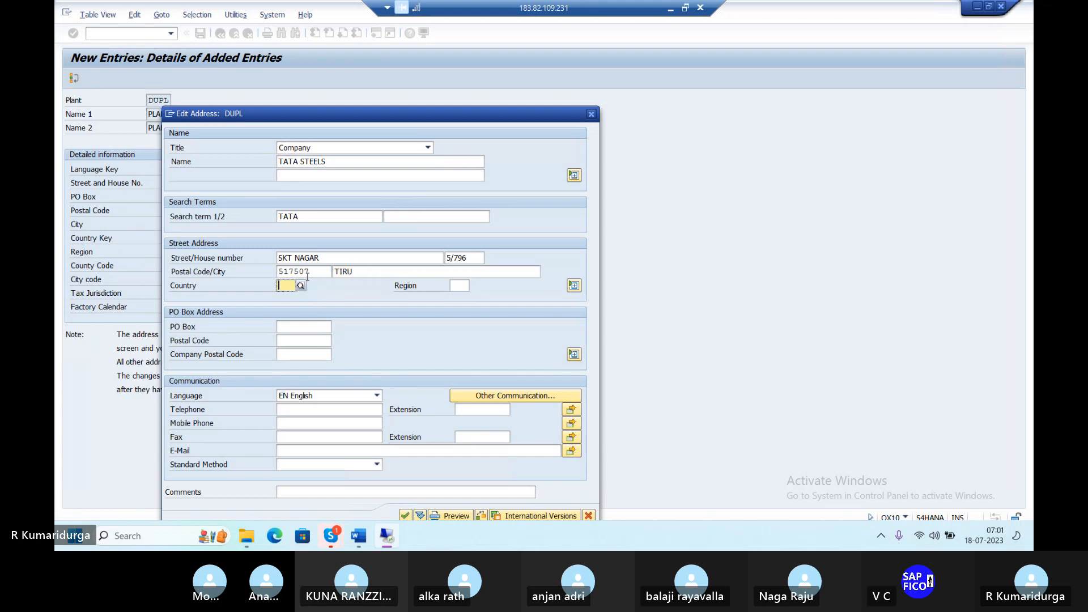
pyautogui.write('IN')
pyautogui.press('Tab')
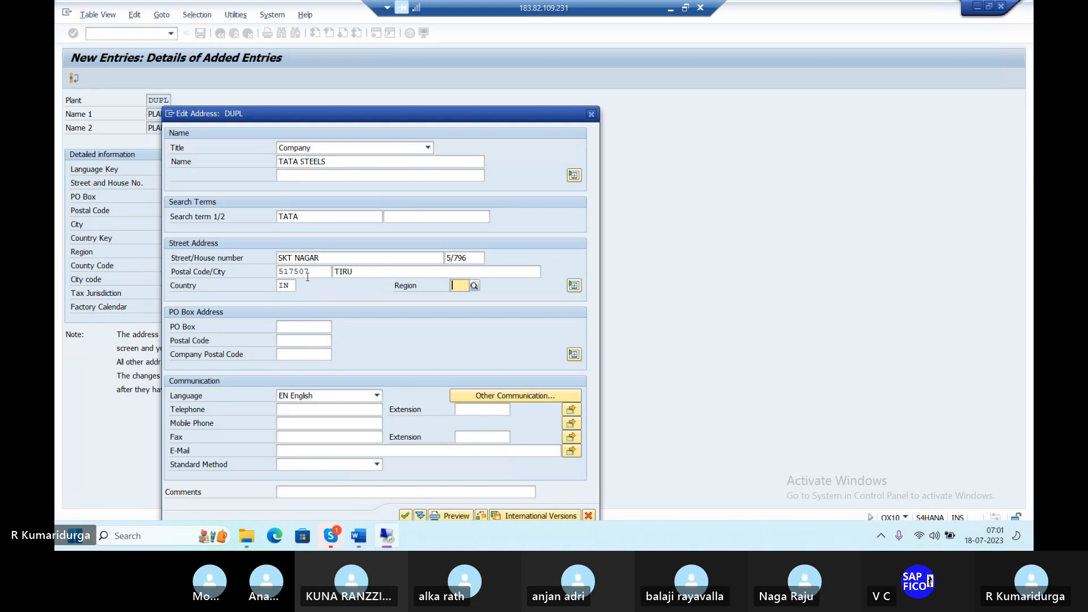
pyautogui.write('01')
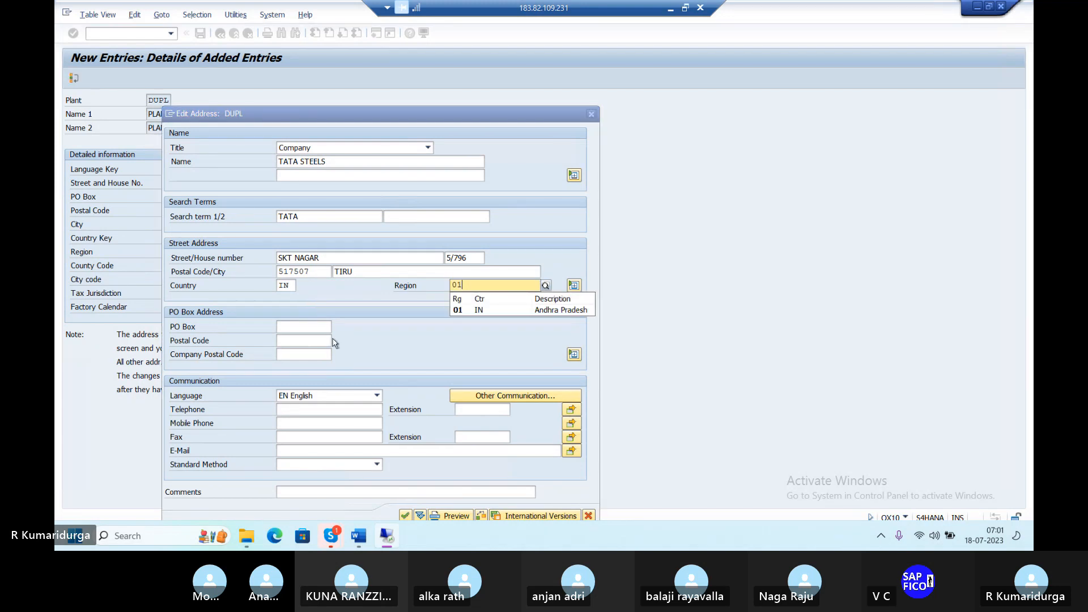
pyautogui.click(311, 328)
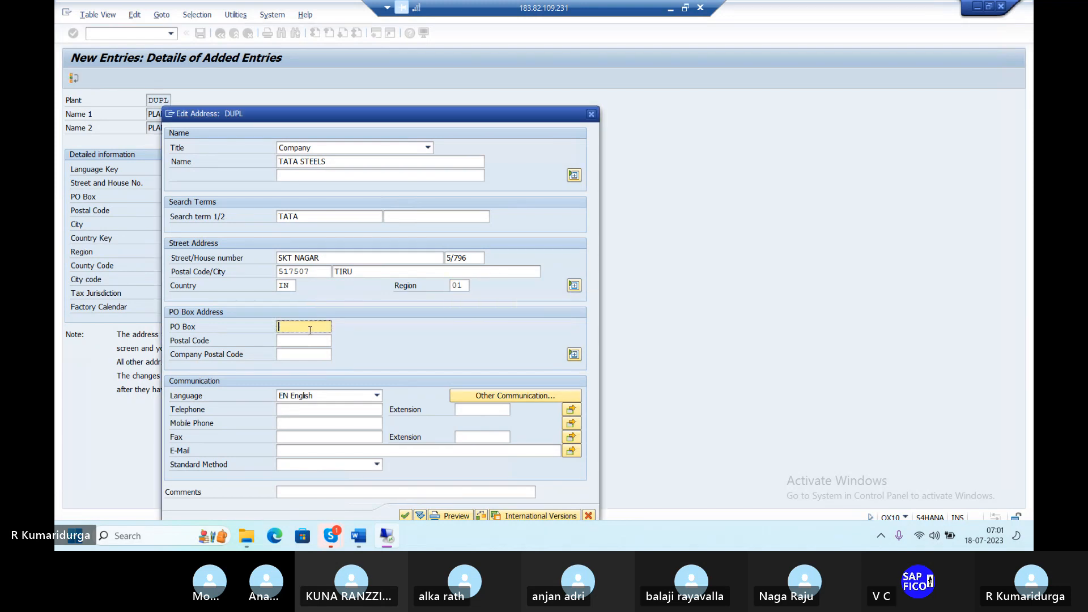
pyautogui.click(361, 268)
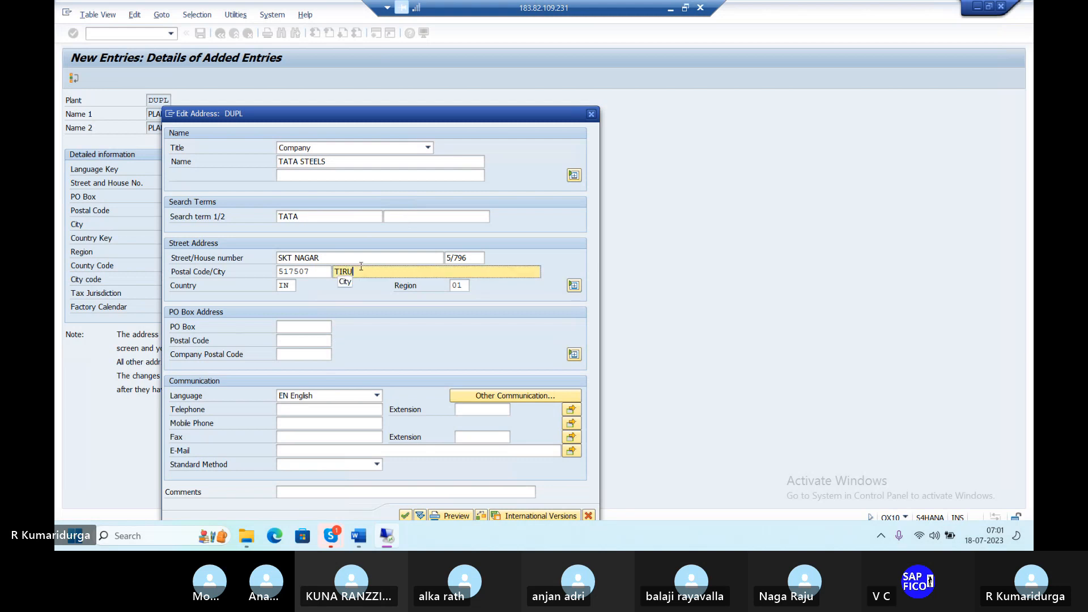
pyautogui.write('PA')
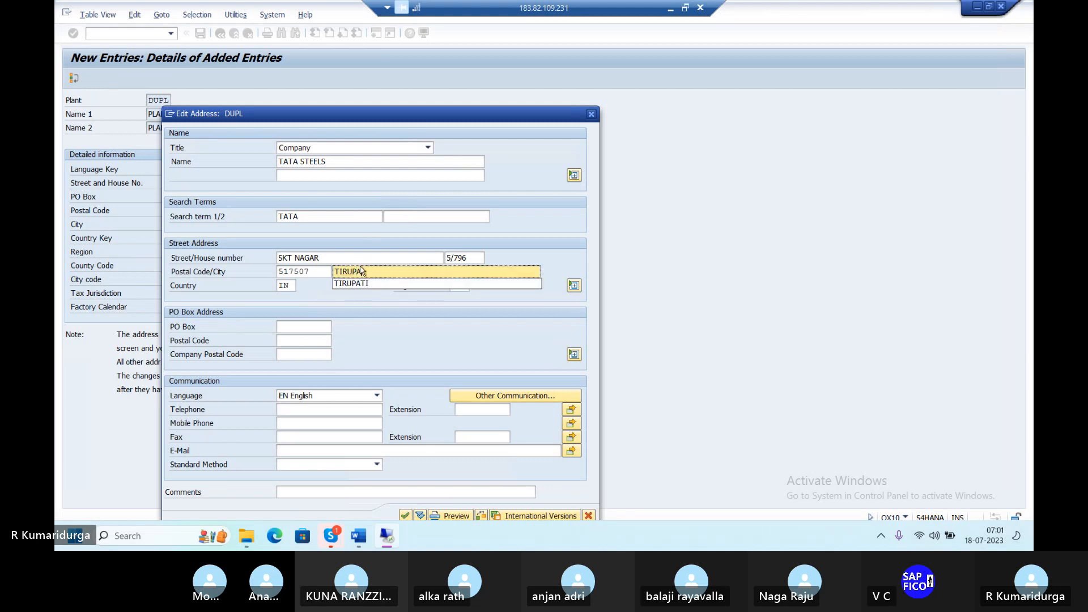
pyautogui.write('TI')
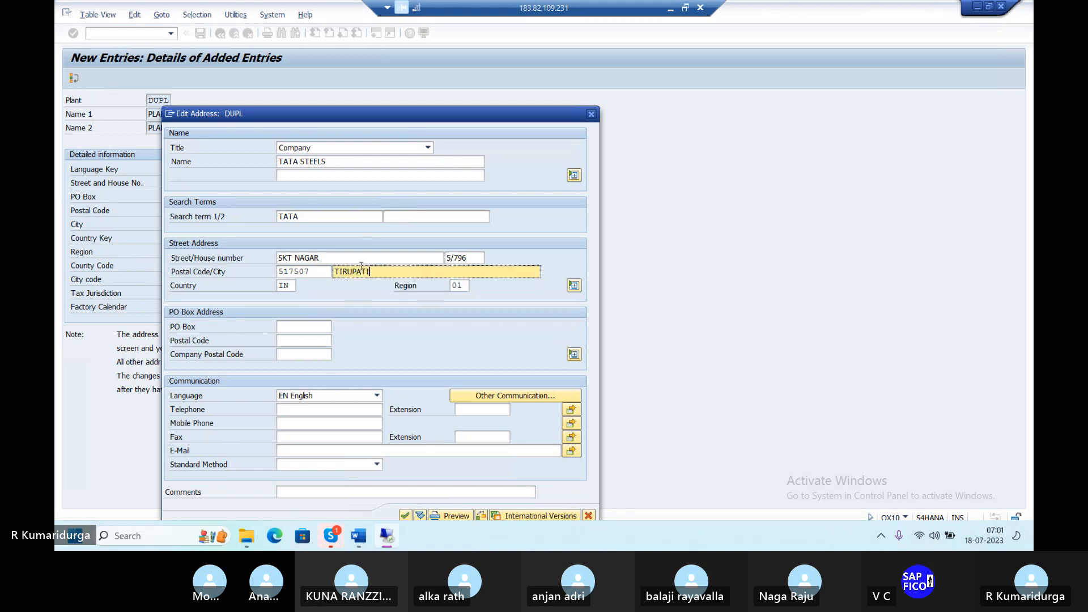
pyautogui.click(314, 327)
pyautogui.write('TPT')
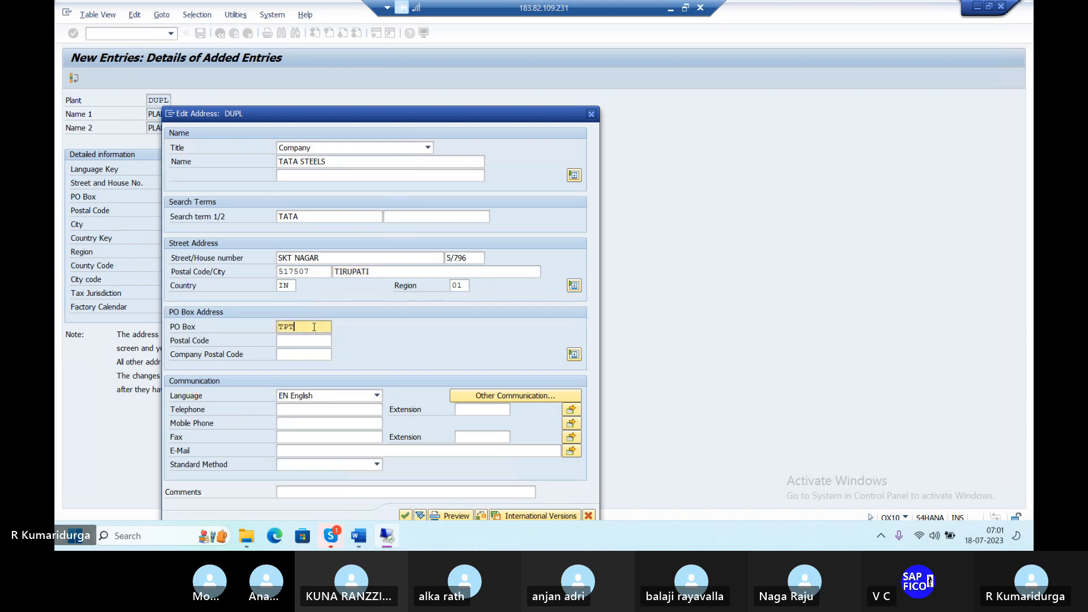
pyautogui.press('Tab')
pyautogui.write('517507')
# Step: Confirm the address and save plant DUPL under new customizing request 'FI-MM INTEGRATION DUR'
pyautogui.click(408, 515)
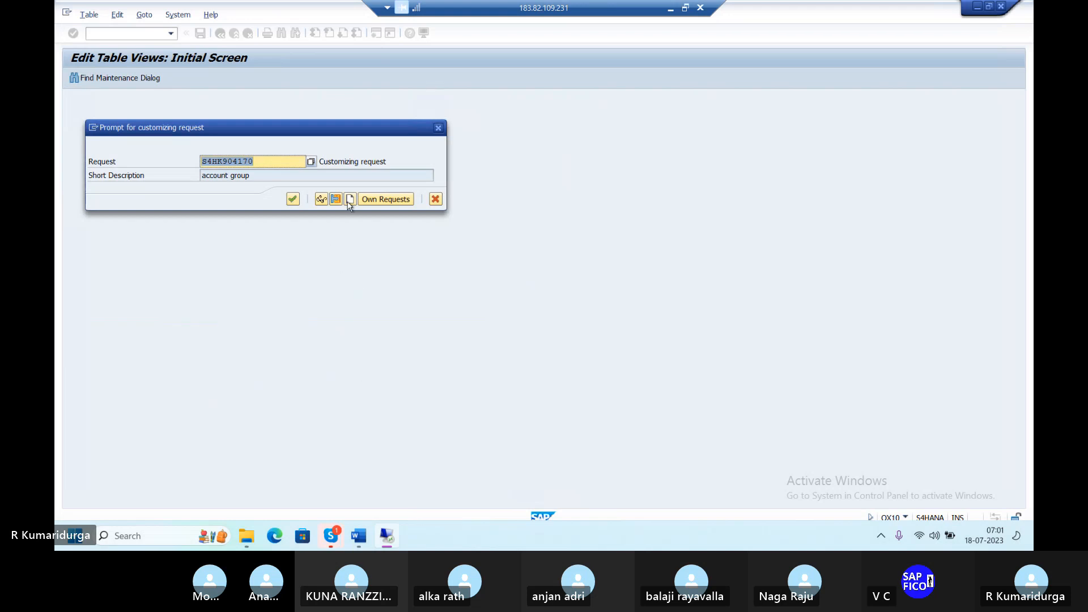
pyautogui.click(349, 199)
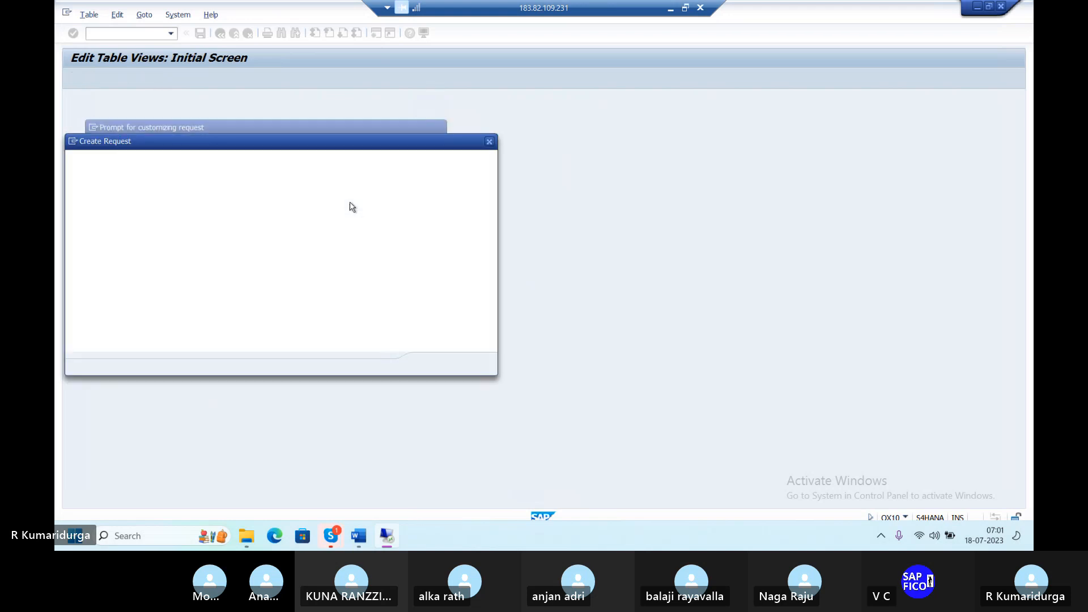
pyautogui.write('FI-MM INTE')
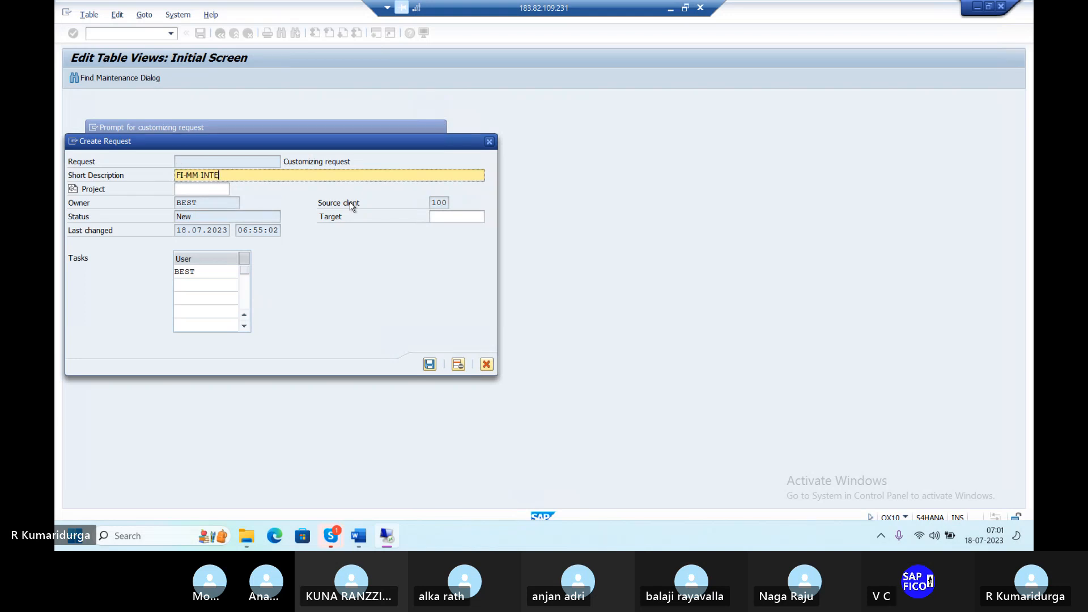
pyautogui.write('GRATION DUR')
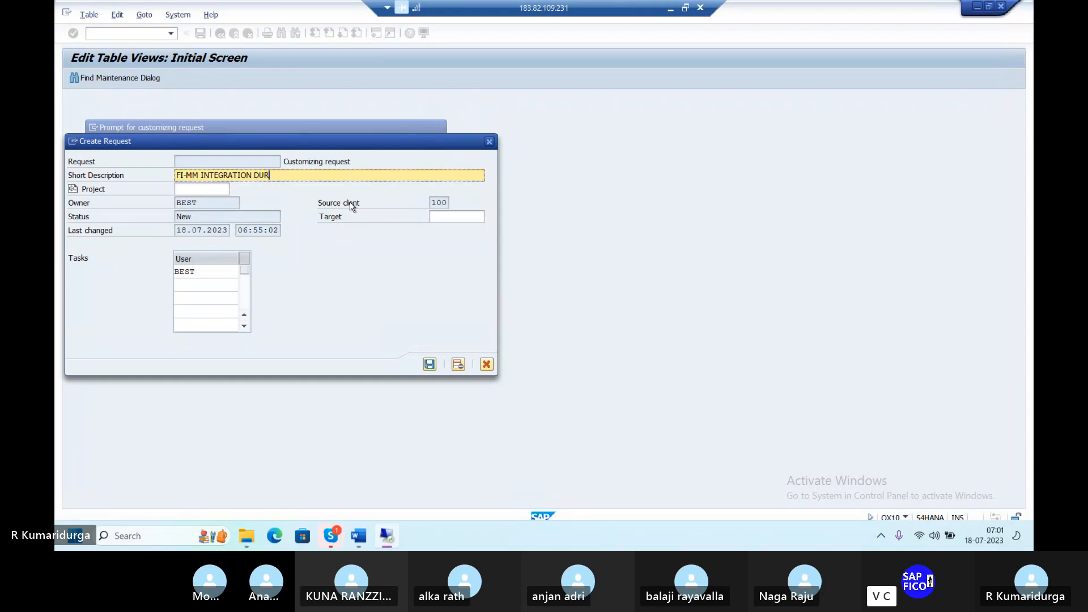
pyautogui.press('Return')
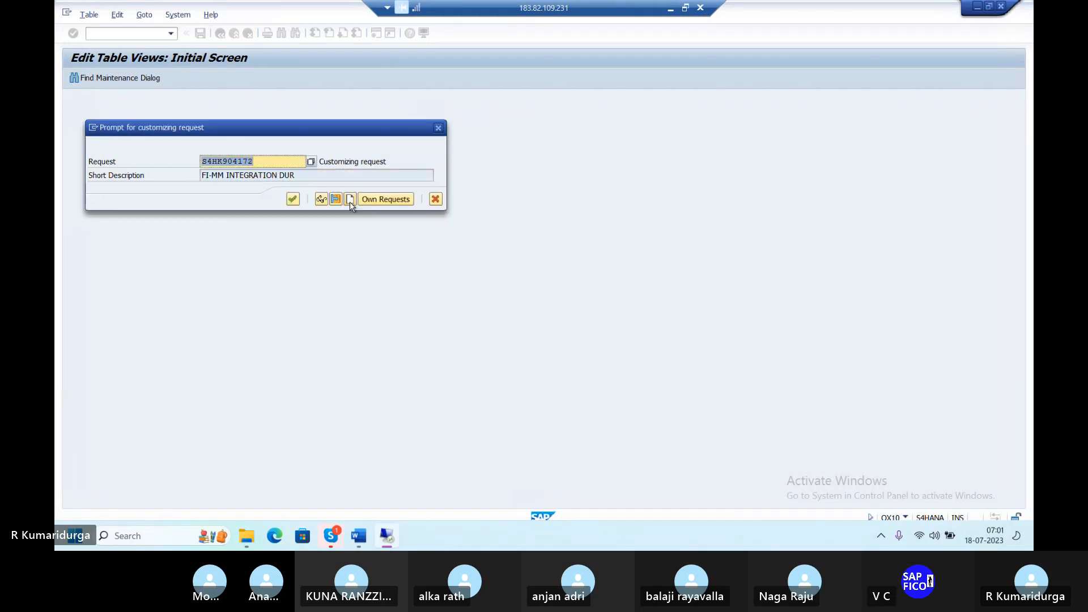
pyautogui.click(294, 199)
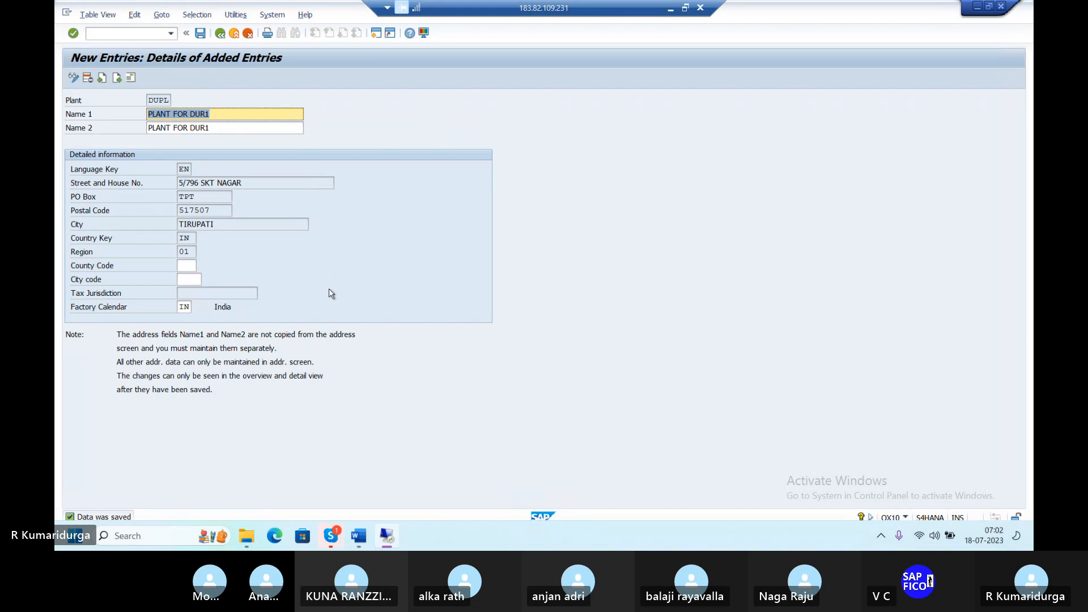
# Step: Record plant code DUPL after 'OX10 –' on line 1 of the Word checklist
pyautogui.moveTo(359, 536)
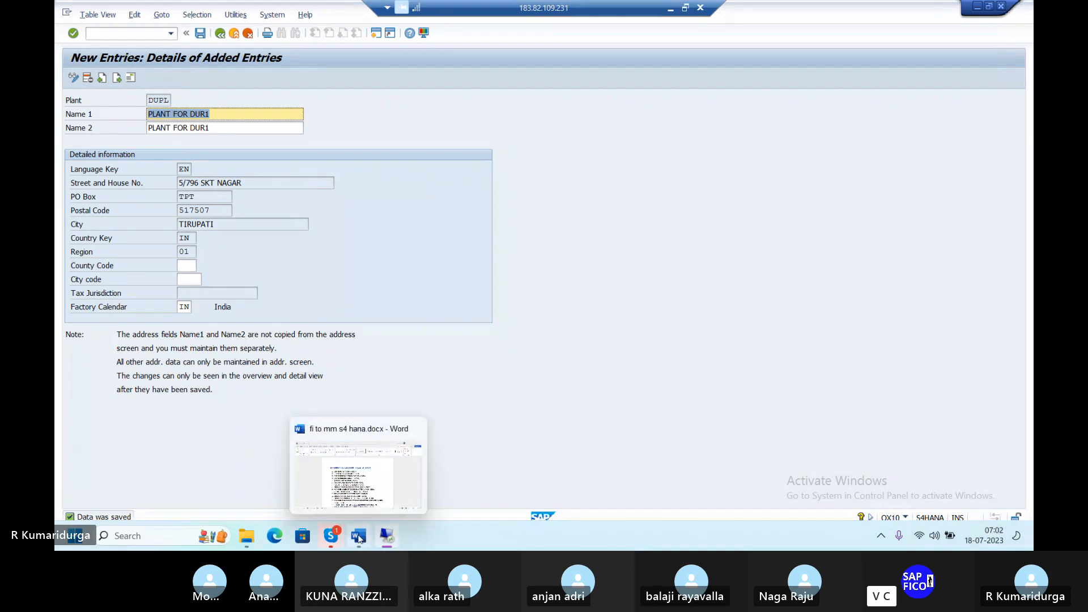
pyautogui.click(359, 498)
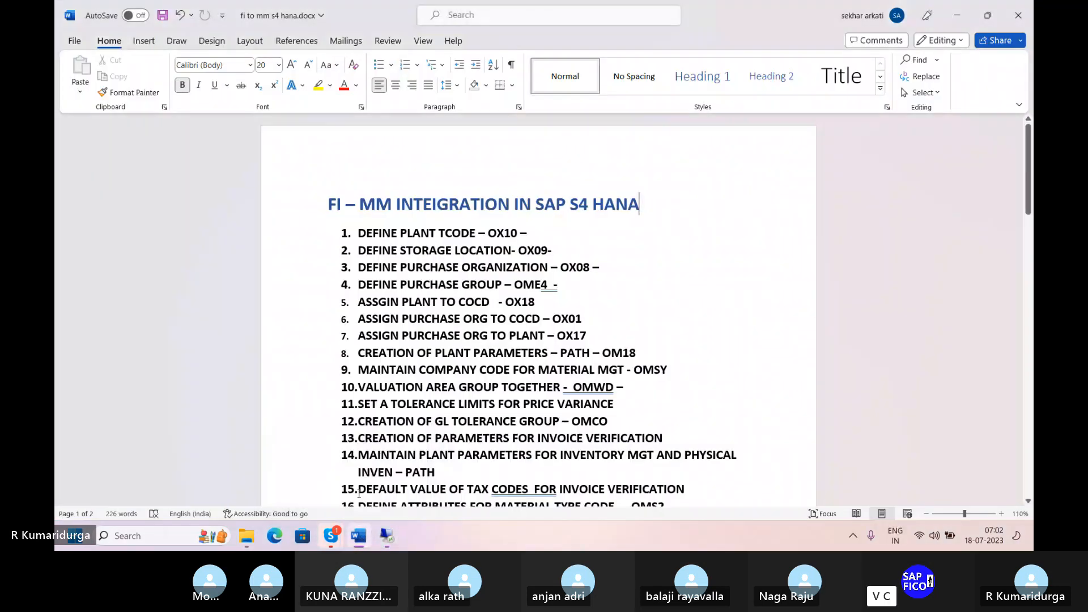
pyautogui.click(539, 233)
pyautogui.write('DUPL')
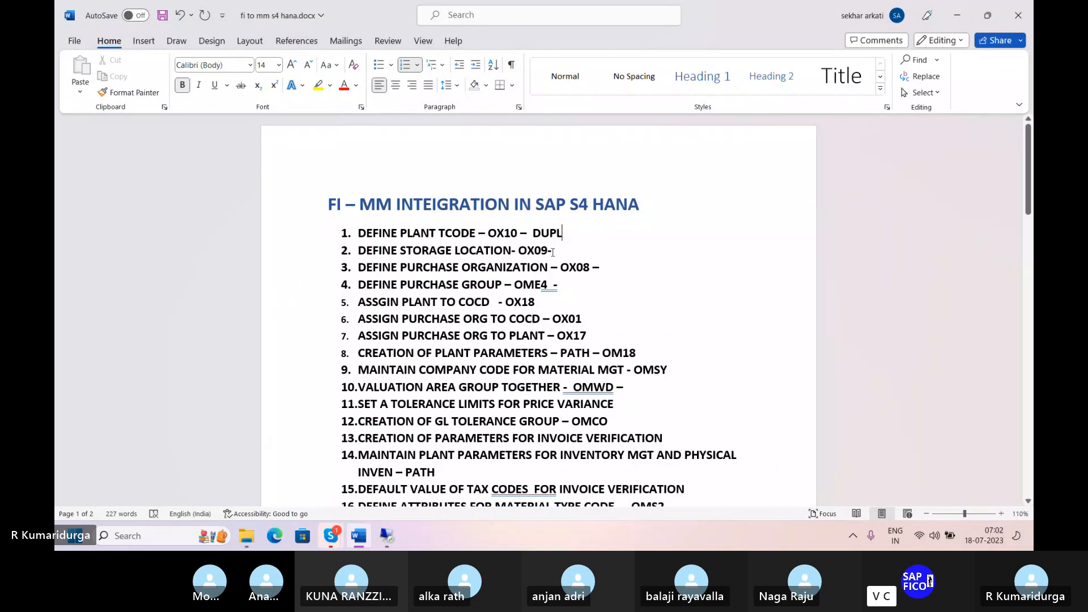
pyautogui.click(559, 248)
pyautogui.moveTo(380, 546)
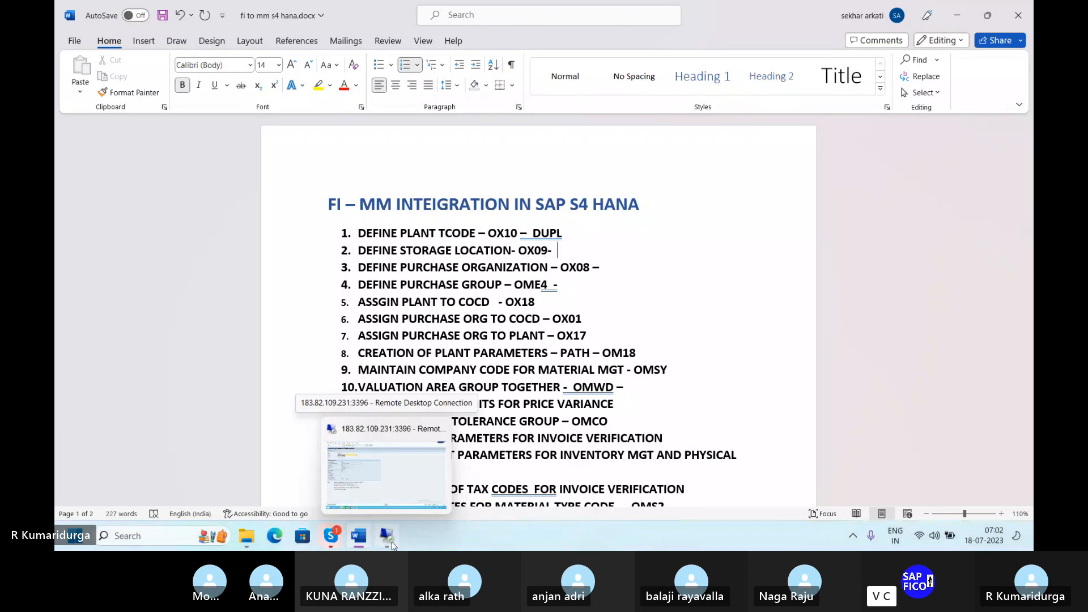
pyautogui.click(388, 544)
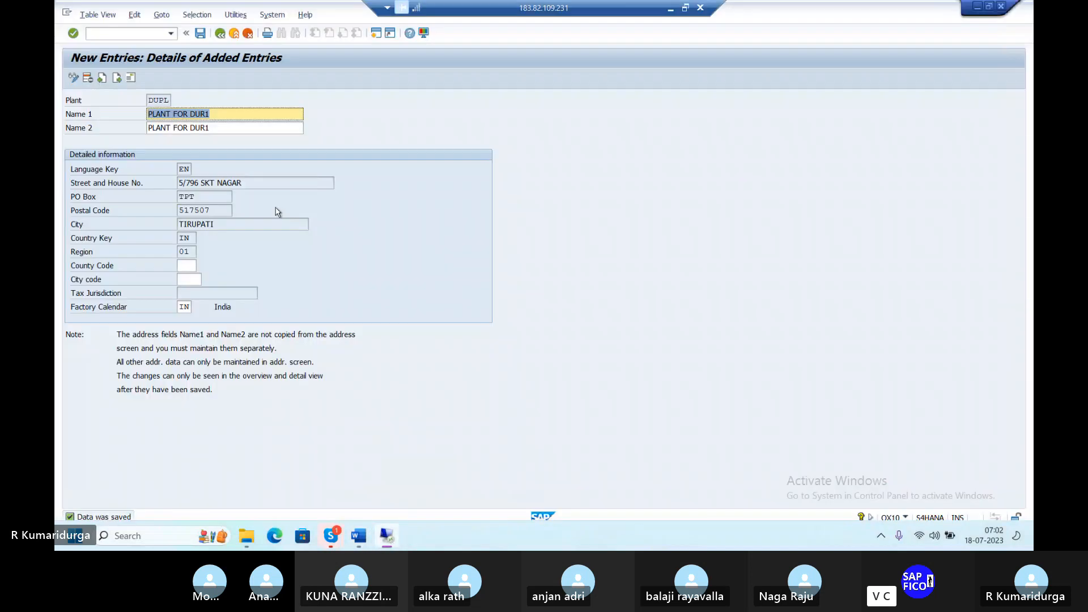
# Step: Open the Storage Locations overview for plant DUPL
pyautogui.click(122, 34)
pyautogui.write('/NO')
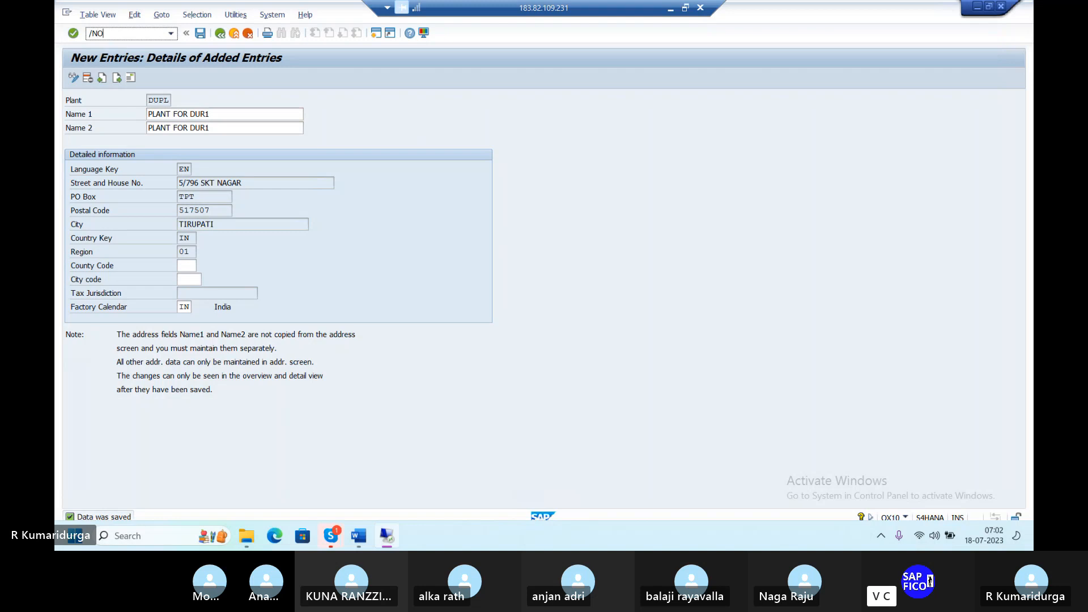
pyautogui.write('X10')
pyautogui.press('Return')
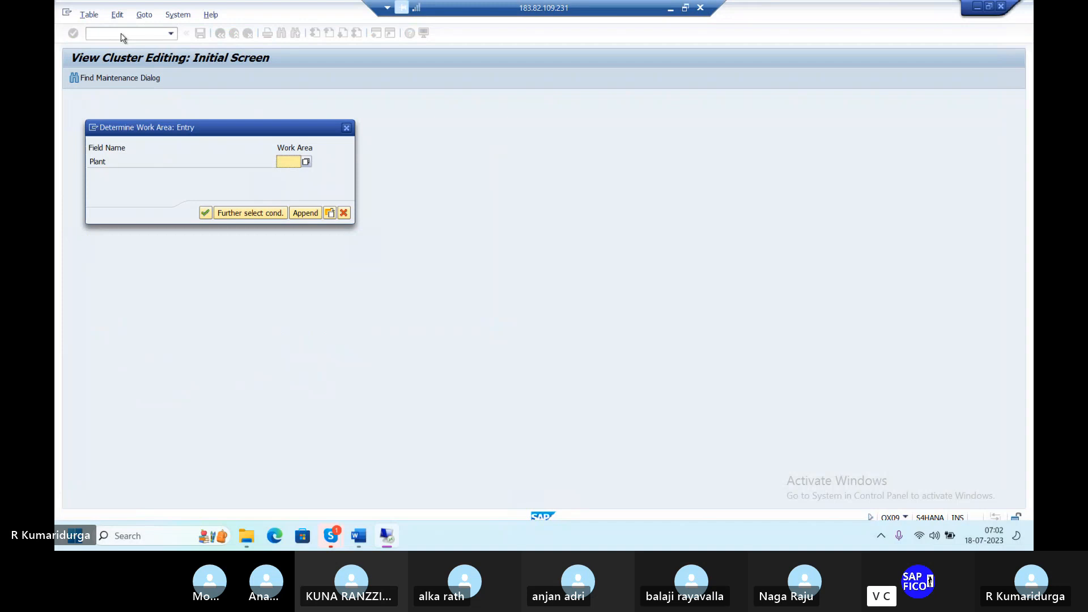
pyautogui.write('DUPL')
pyautogui.press('Return')
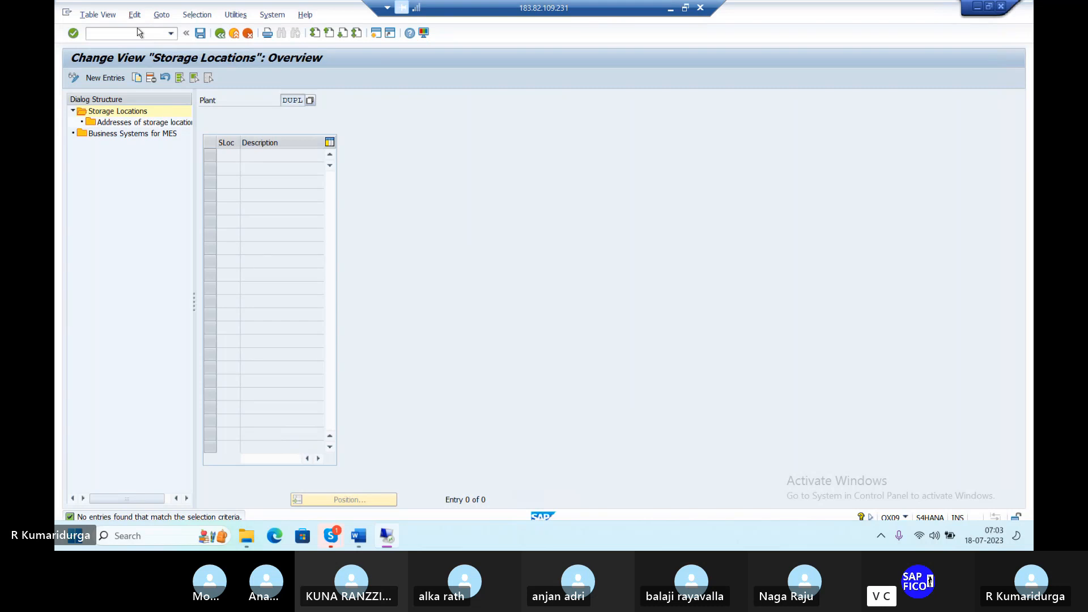
# Step: Add storage location DUSL described 'STORAGE LOCATION' and save it under the customizing request
pyautogui.click(96, 80)
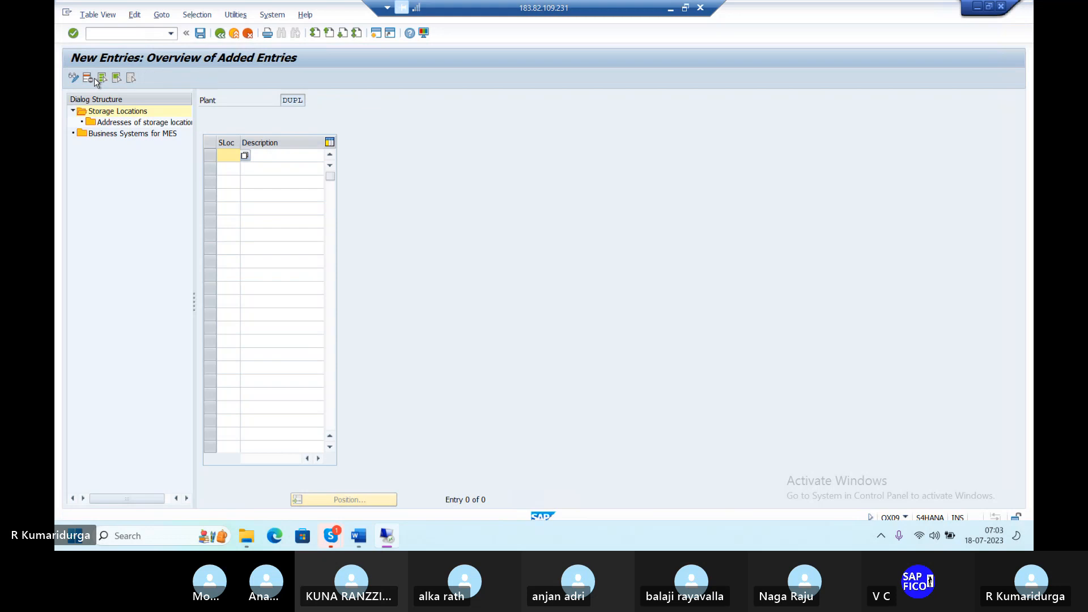
pyautogui.write('DUSL')
pyautogui.press('Tab')
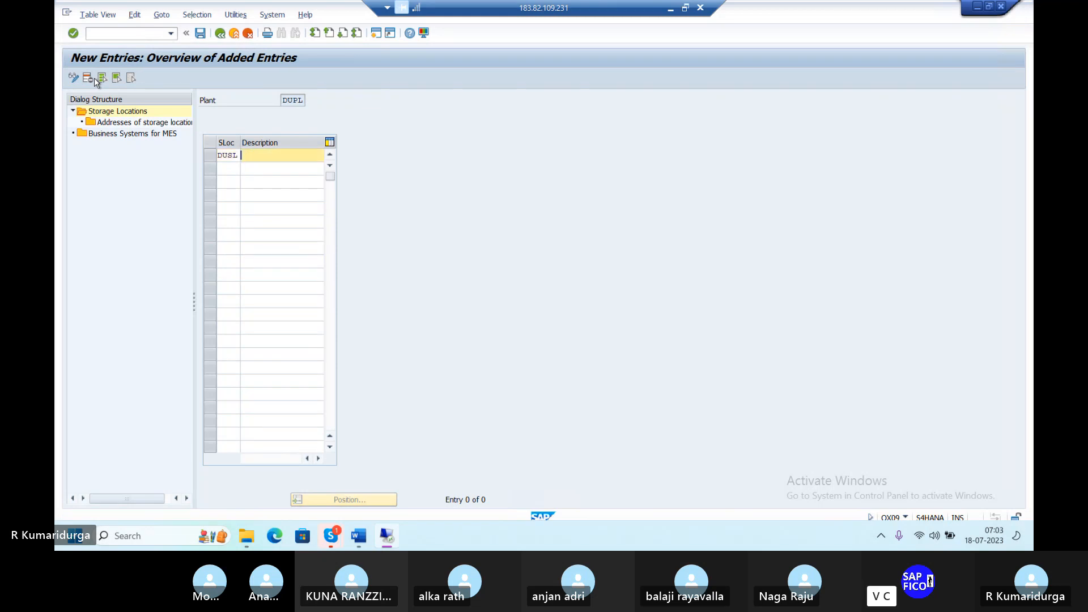
pyautogui.write('STORAT')
pyautogui.press('BackSpace')
pyautogui.write('GE ')
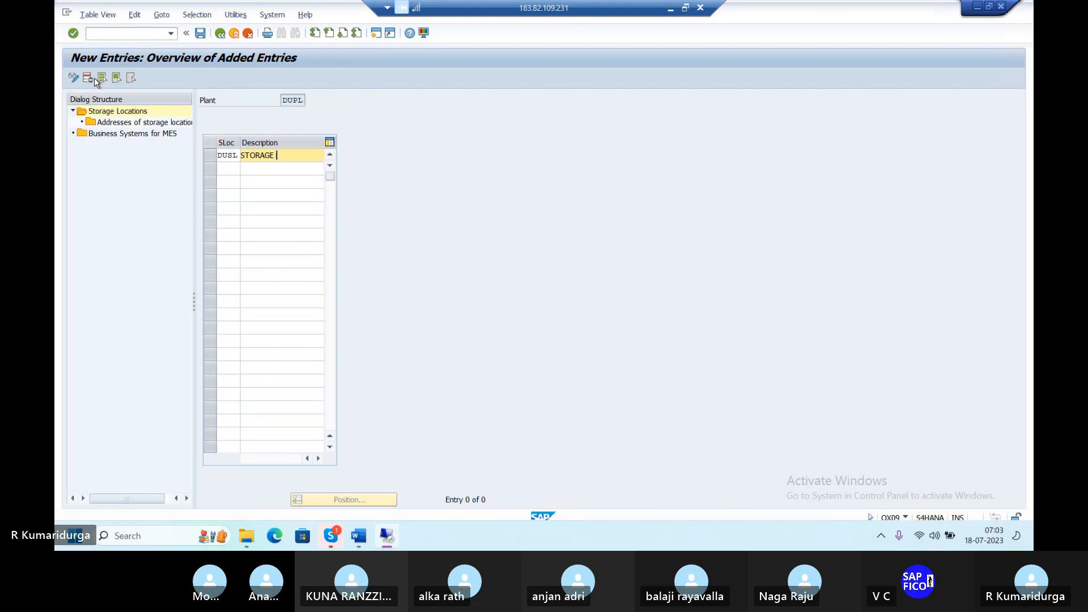
pyautogui.write('LOCATION')
pyautogui.press('Return')
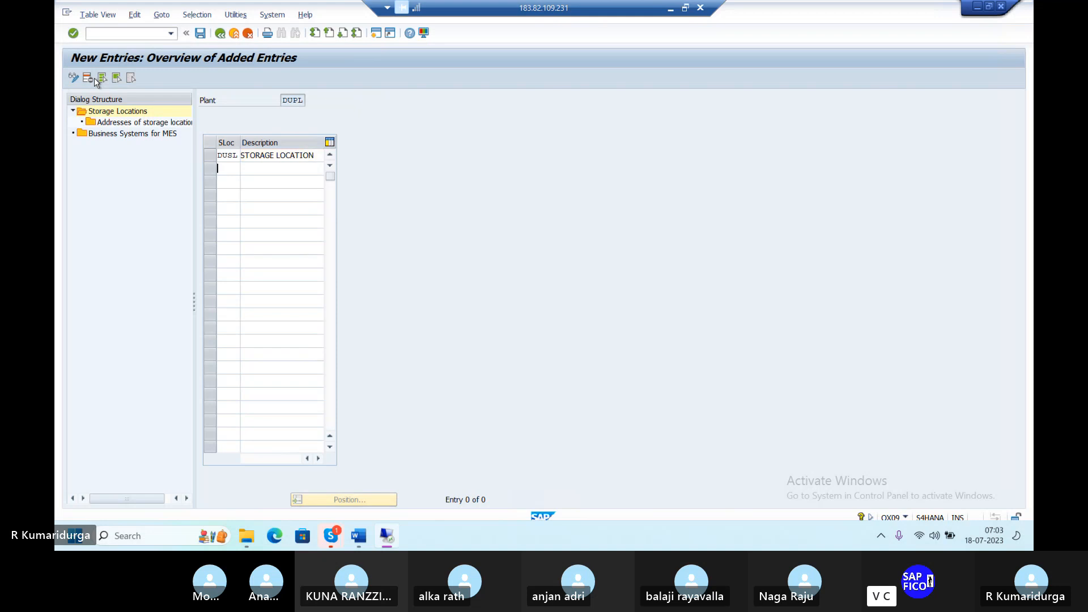
pyautogui.click(201, 33)
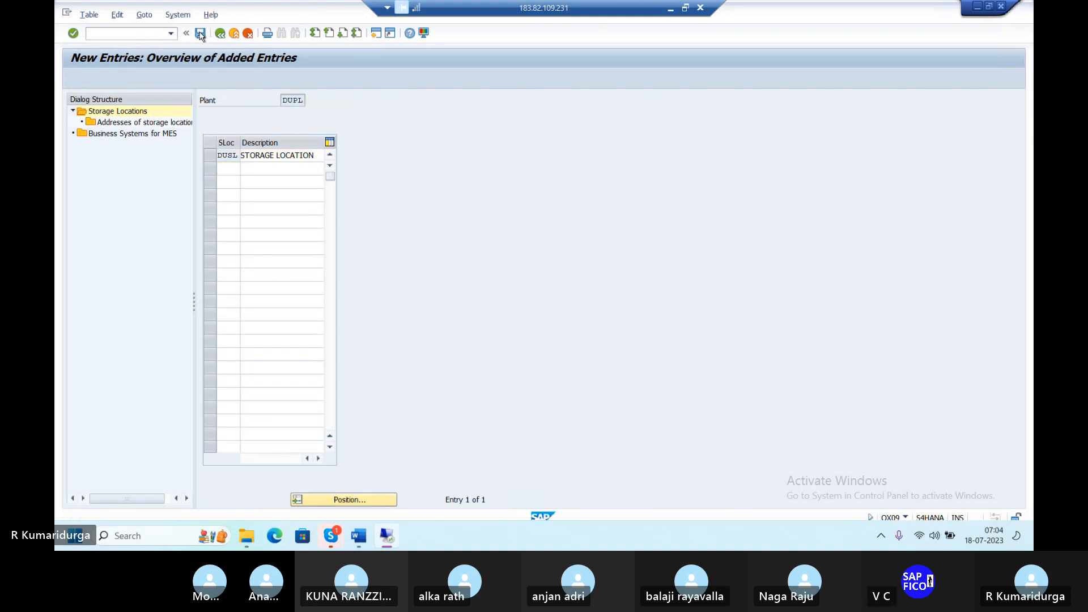
pyautogui.press('Return')
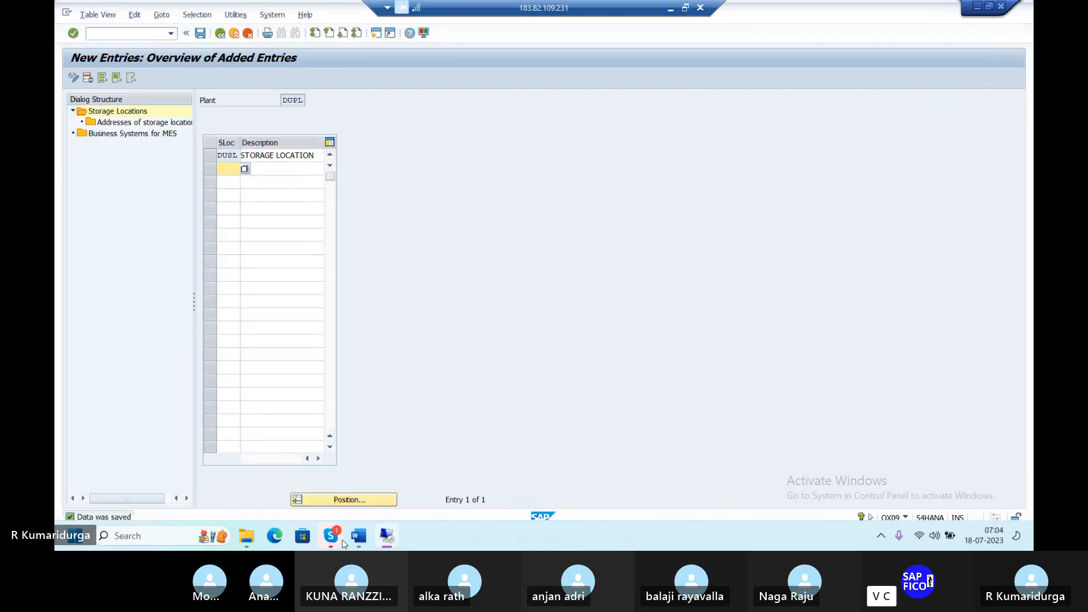
# Step: Type DUSL after 'OX09-' on line 2 of the Word checklist, then return to SAP
pyautogui.moveTo(362, 542)
pyautogui.click(361, 543)
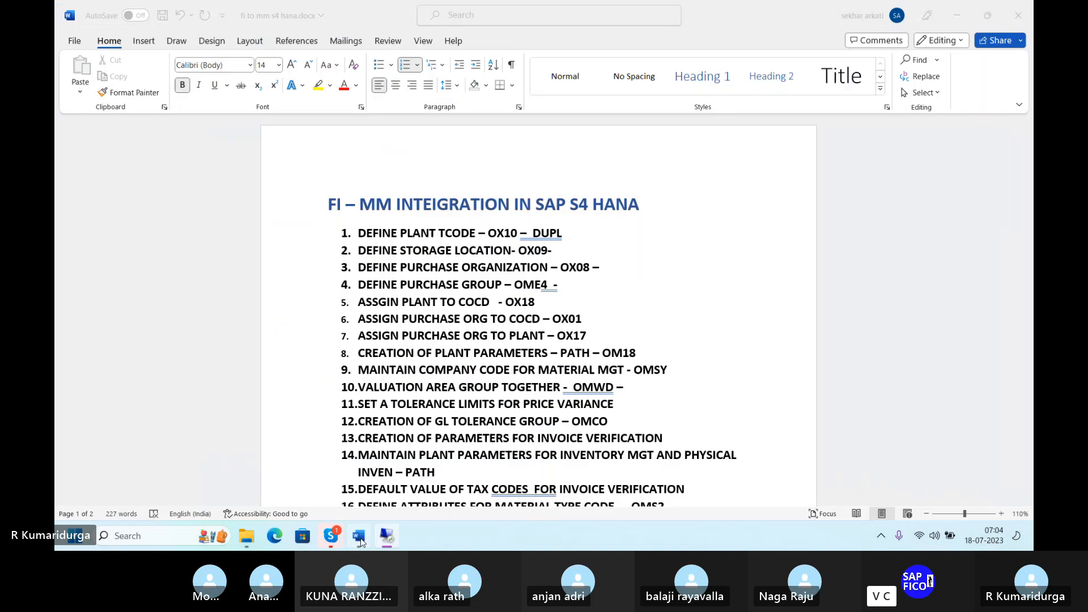
pyautogui.write('D')
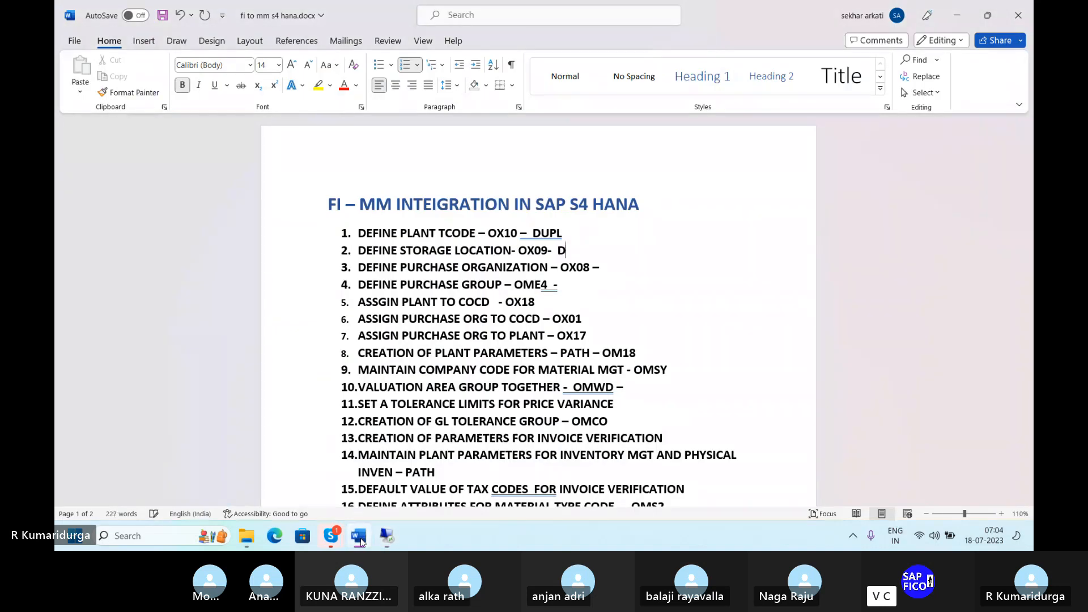
pyautogui.write('USL')
pyautogui.click(612, 267)
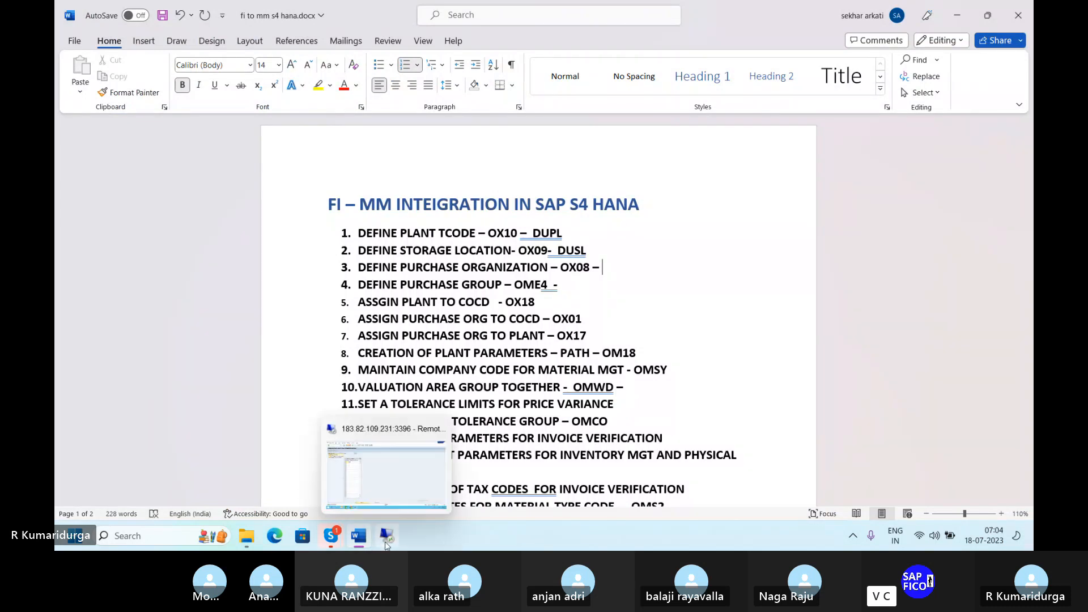
pyautogui.click(386, 542)
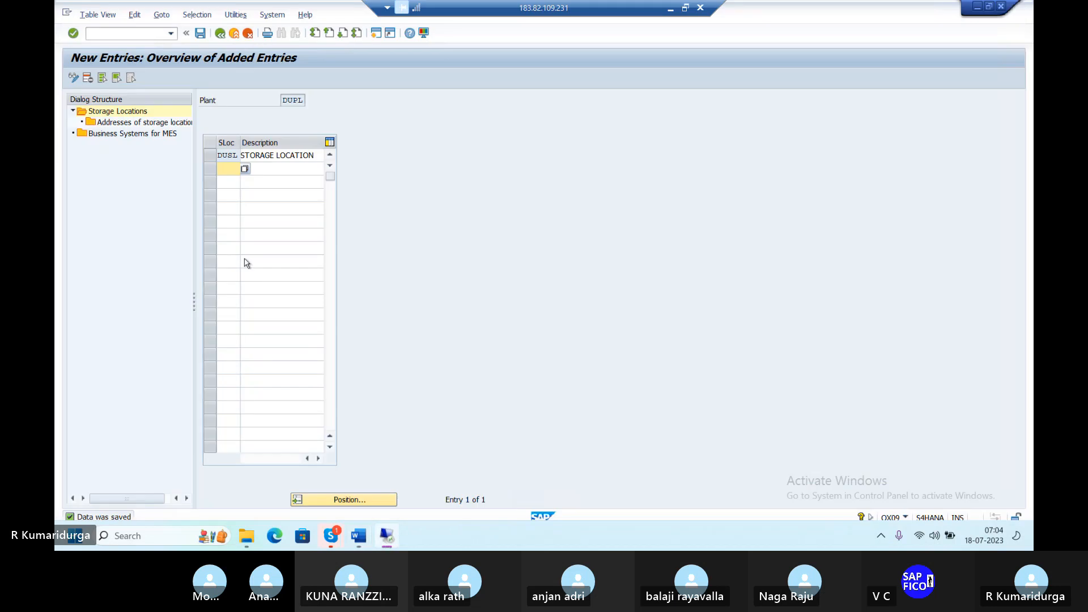
# Step: Create and save purchasing organization DUPO described 'PURCHASE ORGANIZATIO', then note DUPO in Word
pyautogui.click(144, 32)
pyautogui.write('/NO')
pyautogui.write('X09')
pyautogui.press('Return')
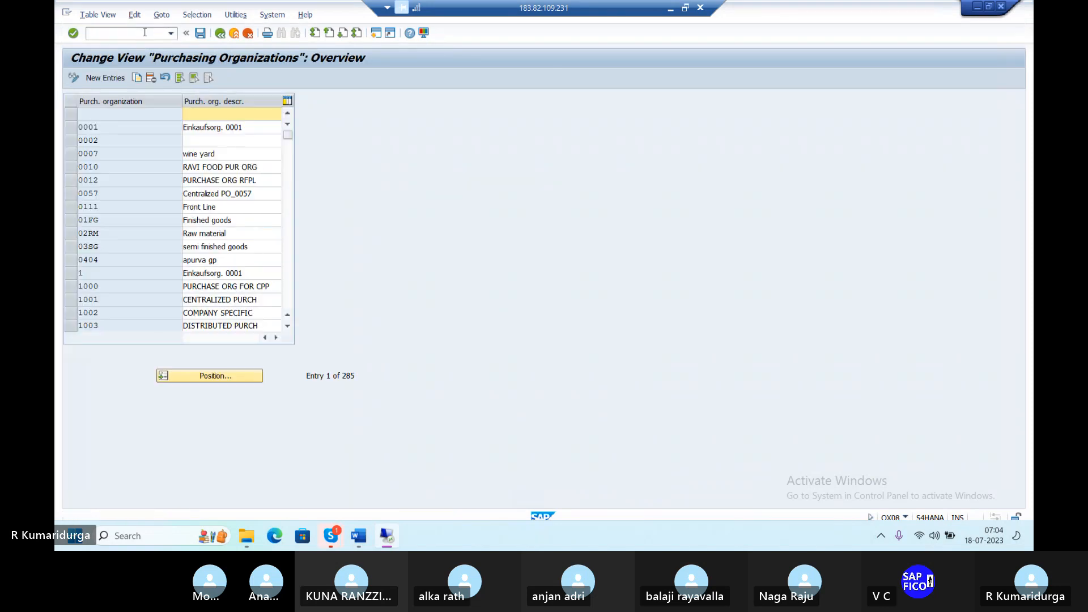
pyautogui.click(105, 78)
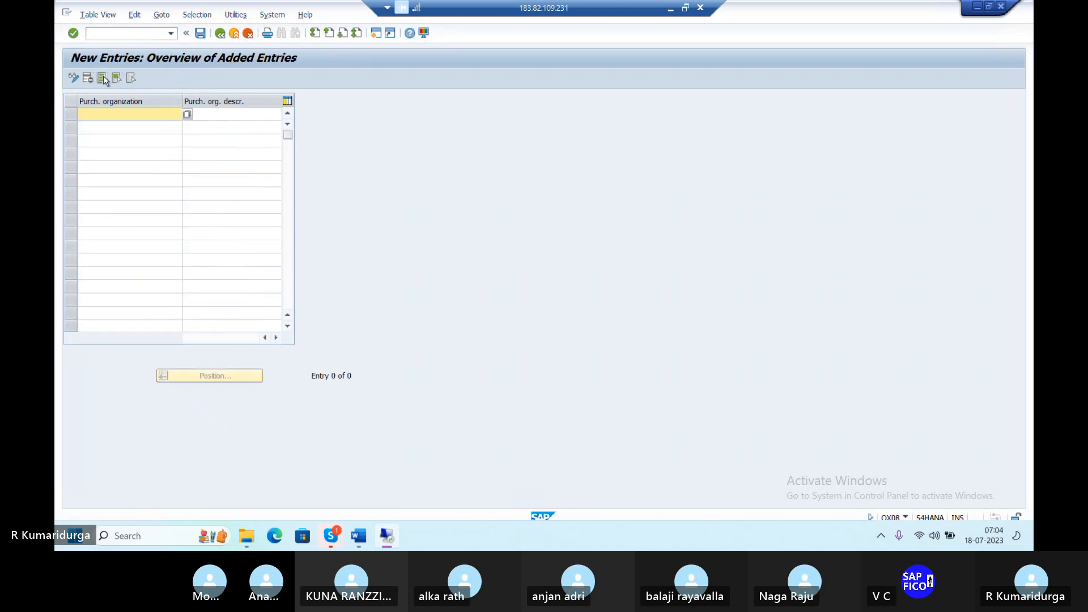
pyautogui.write('DUPO')
pyautogui.press('Tab')
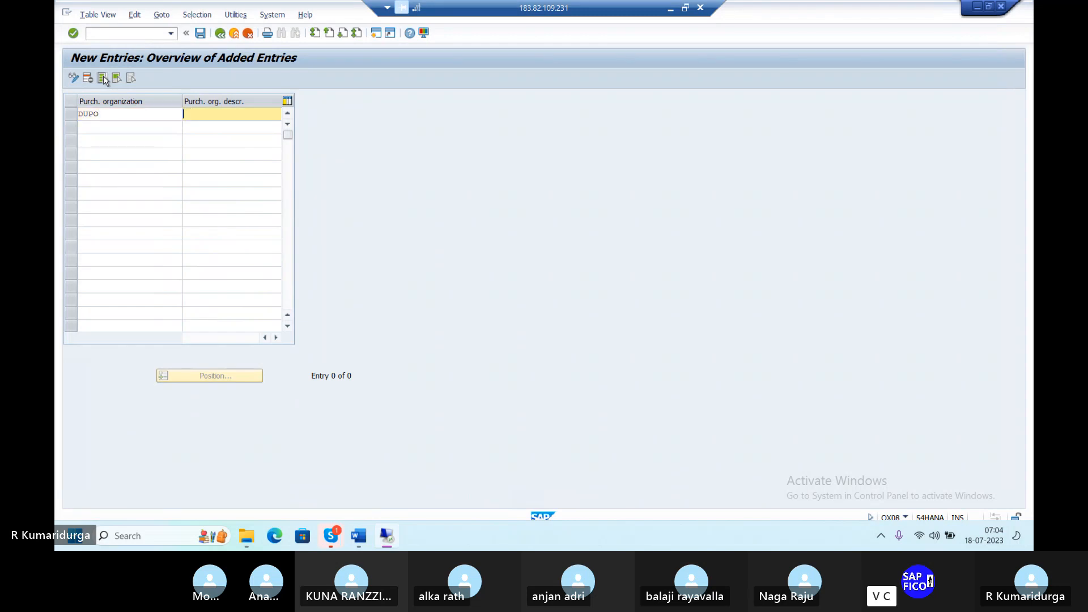
pyautogui.write('PURCHASE ')
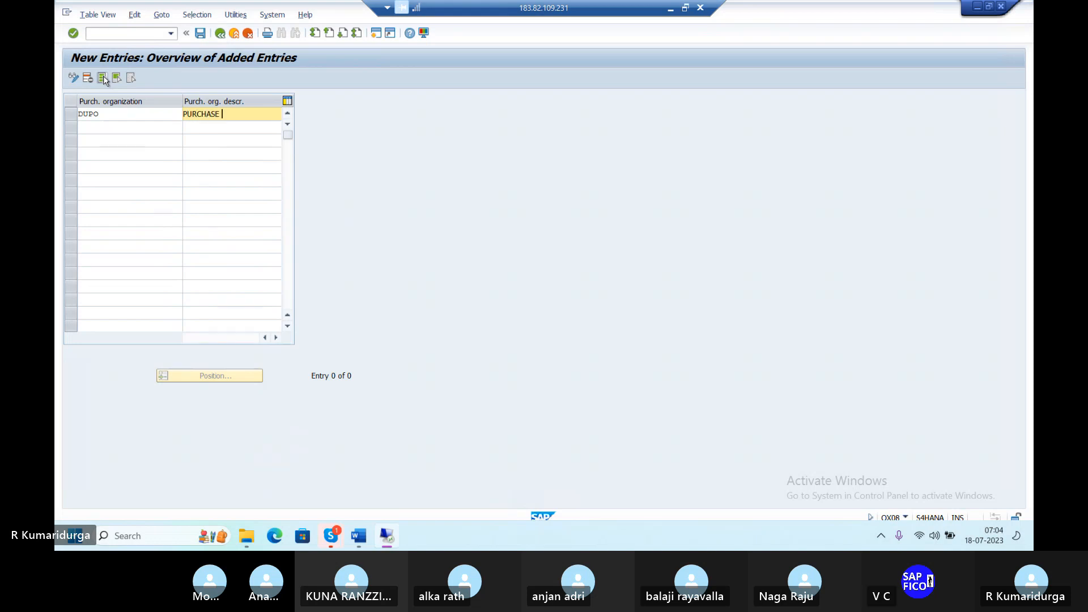
pyautogui.write('ORGANIZATIO')
pyautogui.press('Return')
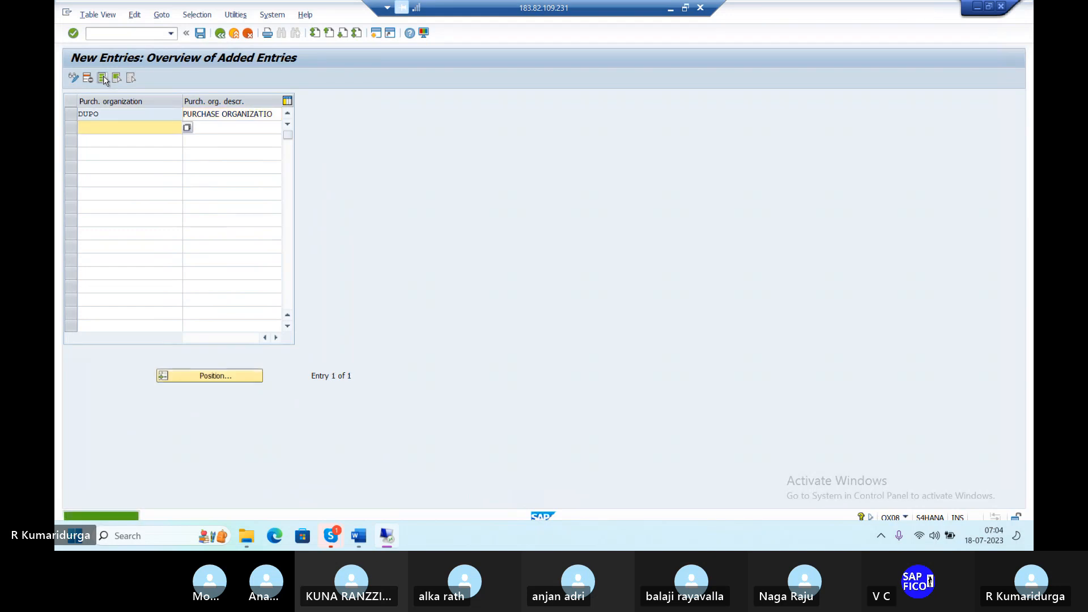
pyautogui.click(200, 34)
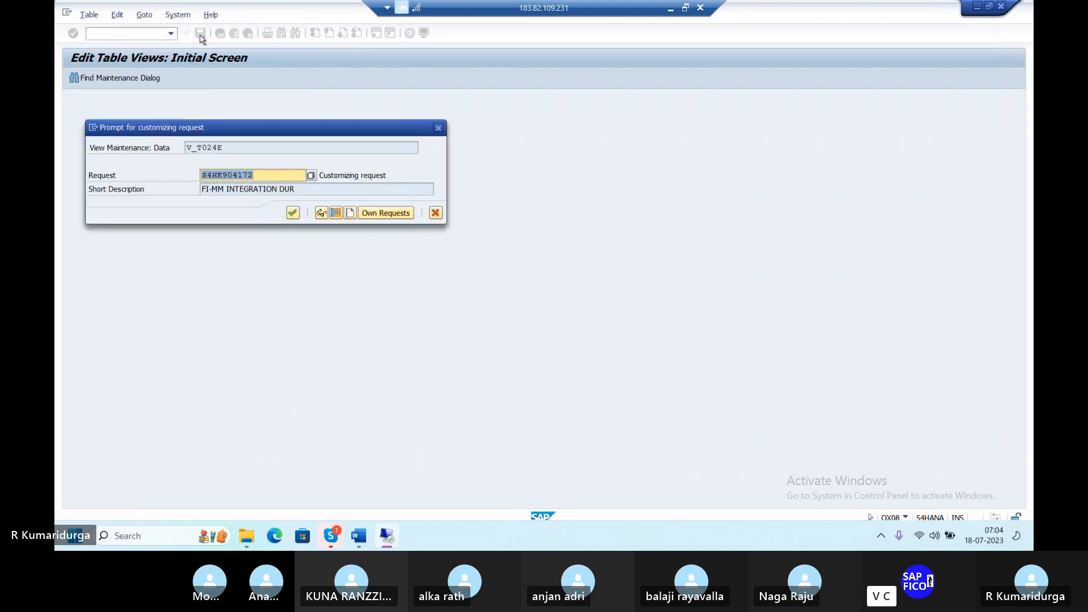
pyautogui.press('Return')
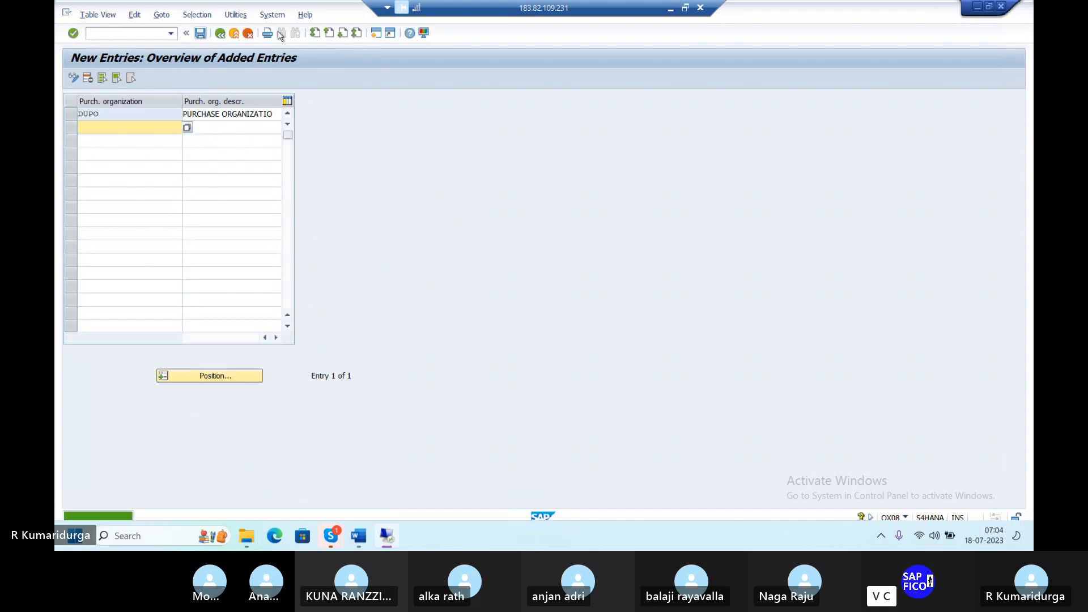
pyautogui.click(367, 534)
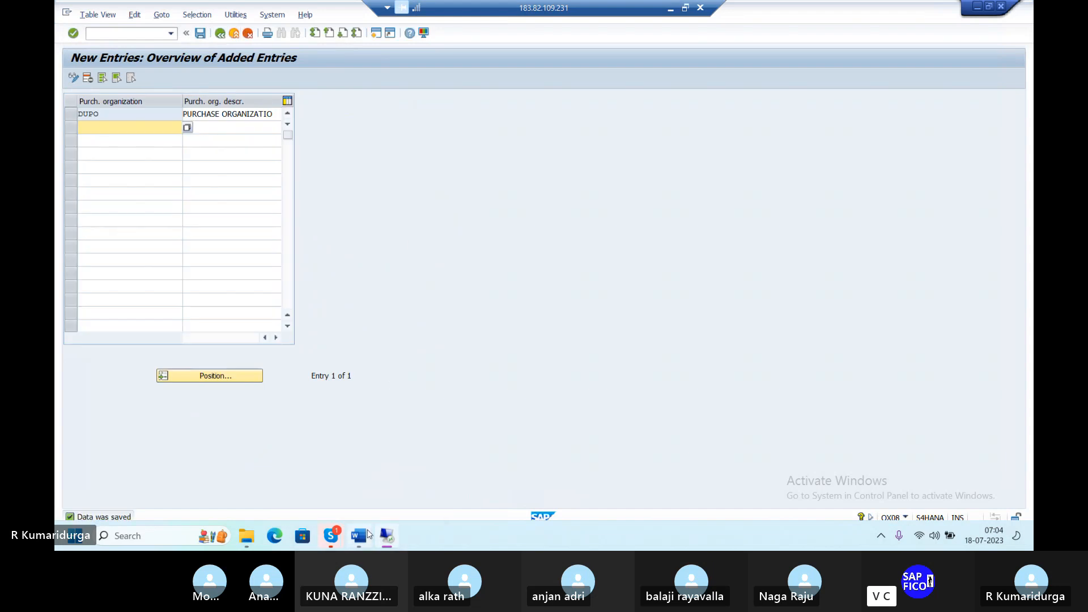
pyautogui.write('DUPO')
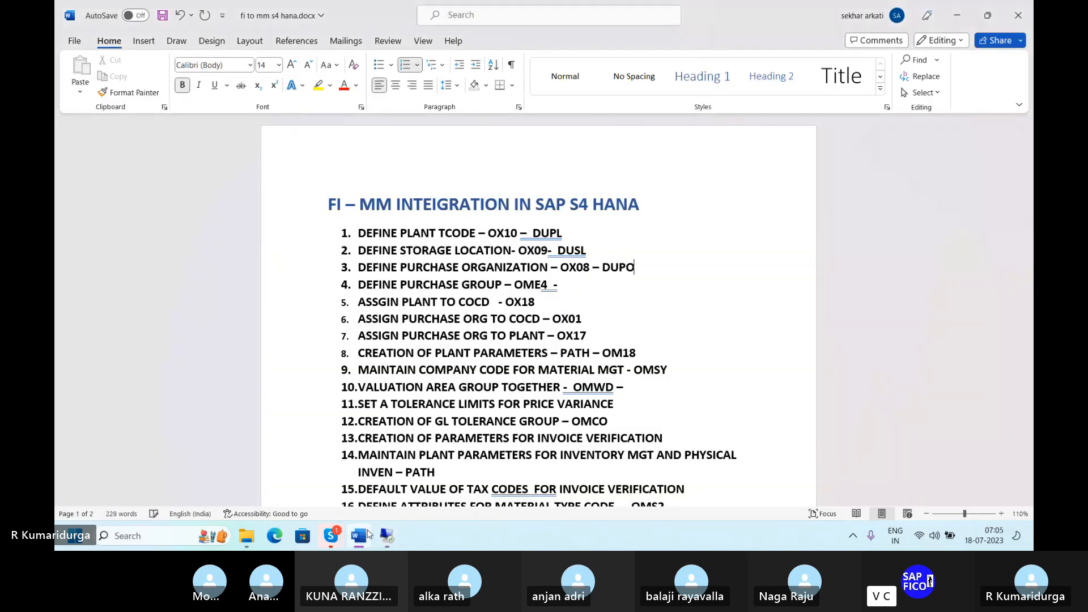
pyautogui.press('Down')
pyautogui.moveTo(384, 533)
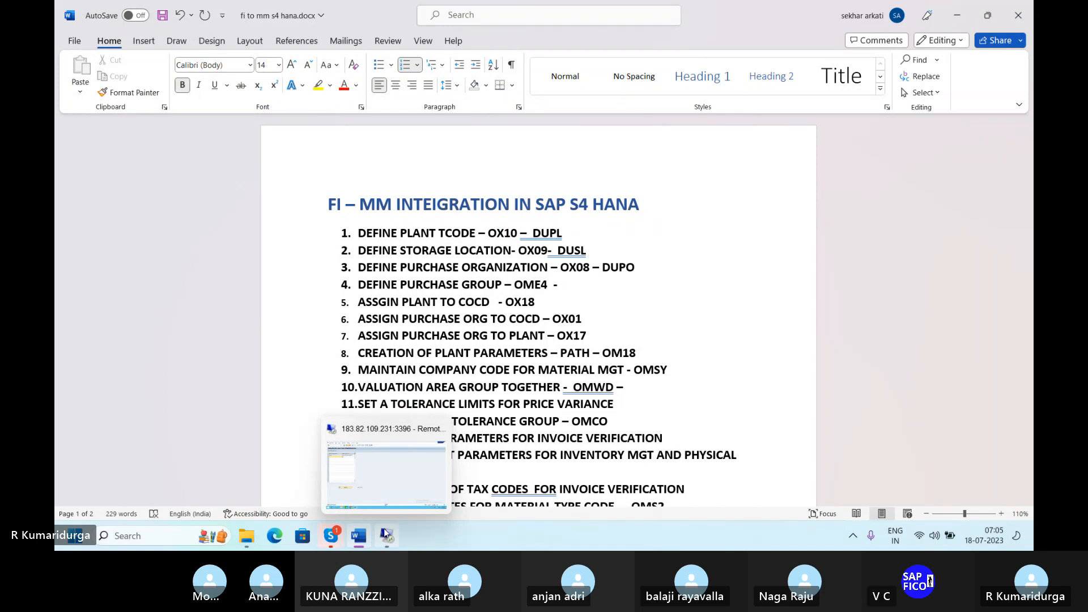
# Step: Back in SAP, open purchasing group maintenance with transaction OME4
pyautogui.click(409, 484)
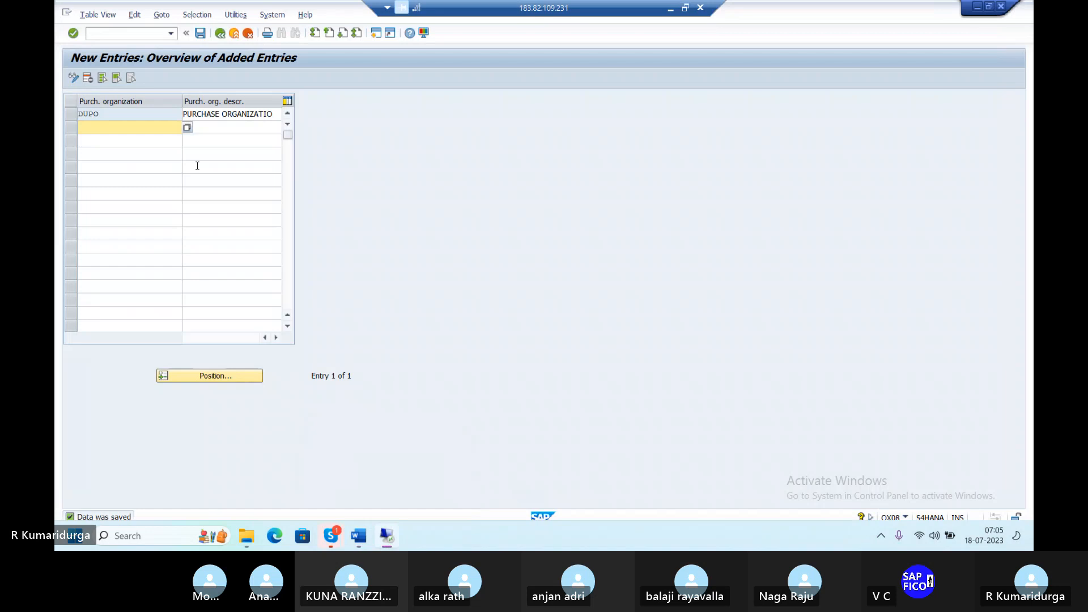
pyautogui.click(145, 34)
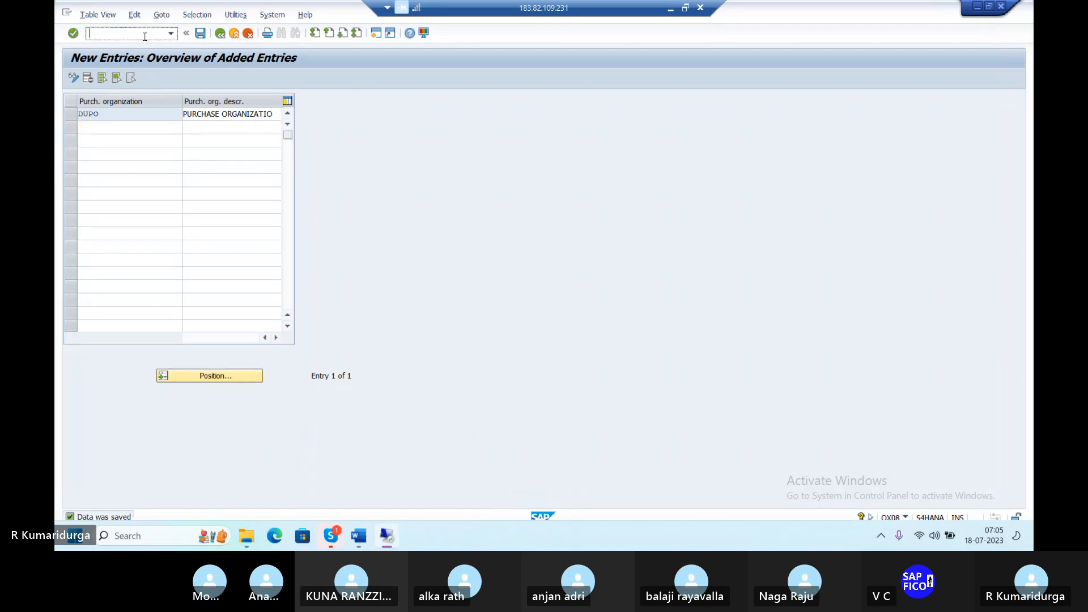
pyautogui.write('/NOM')
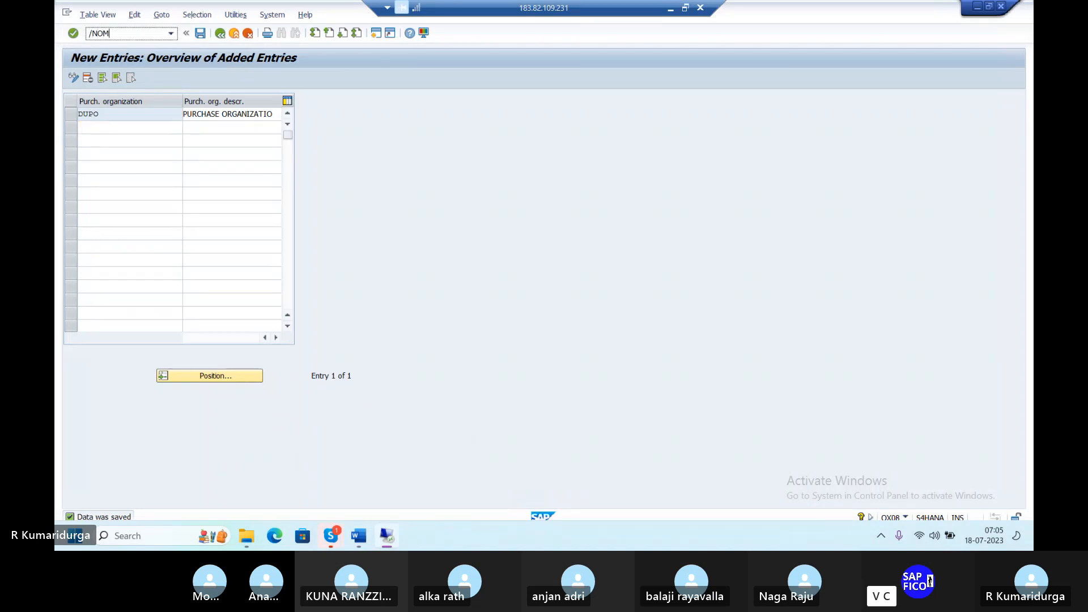
pyautogui.write('E4')
pyautogui.press('Return')
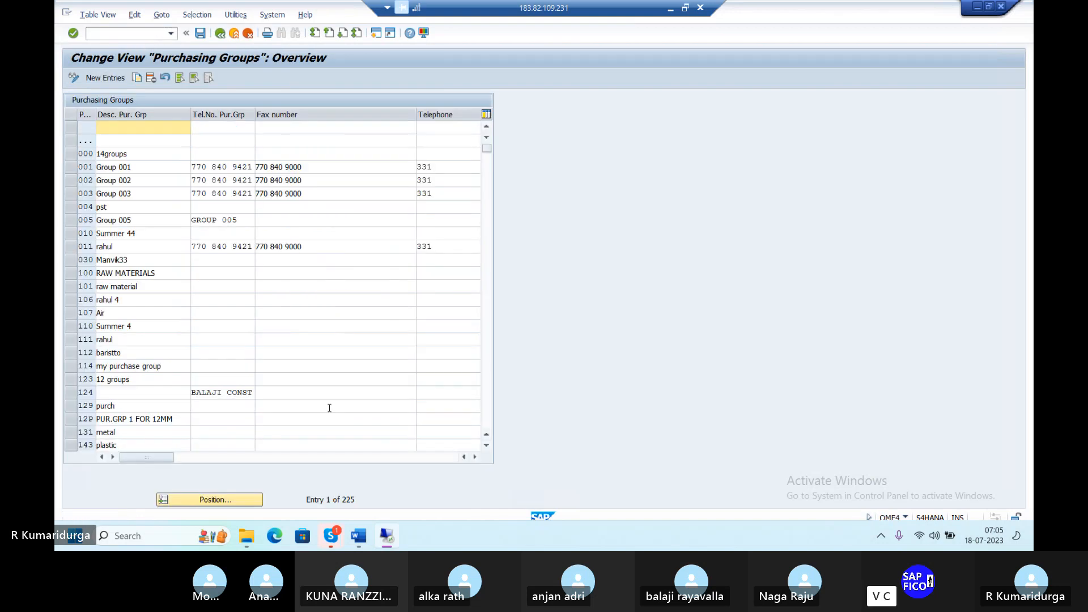
# Step: Add purchasing group DPG, 'PURCHASING GROUP', with a telephone number; save to the customizing request
pyautogui.click(104, 78)
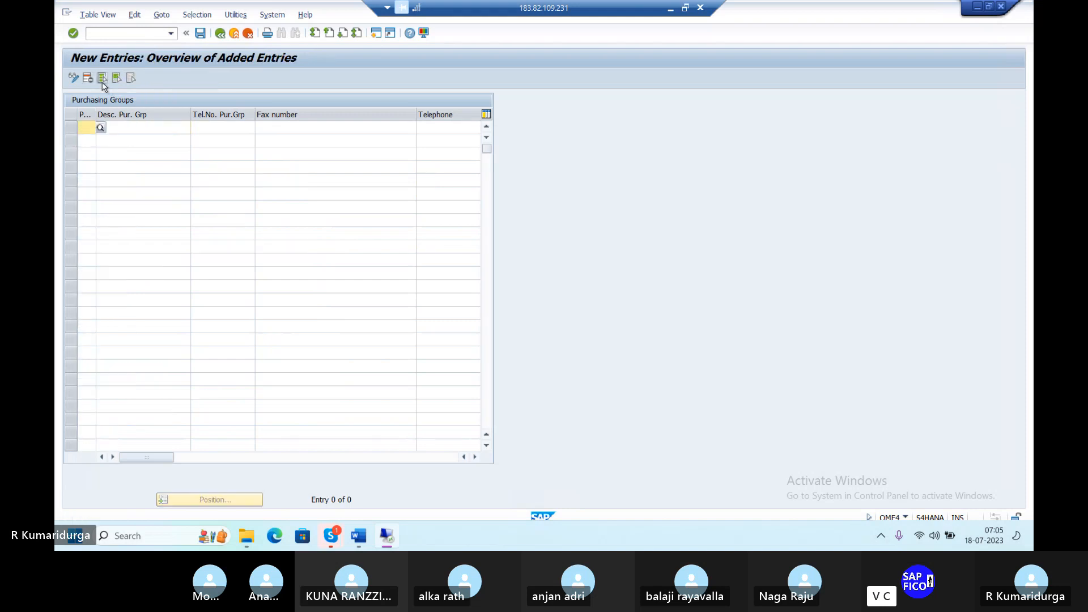
pyautogui.write('D')
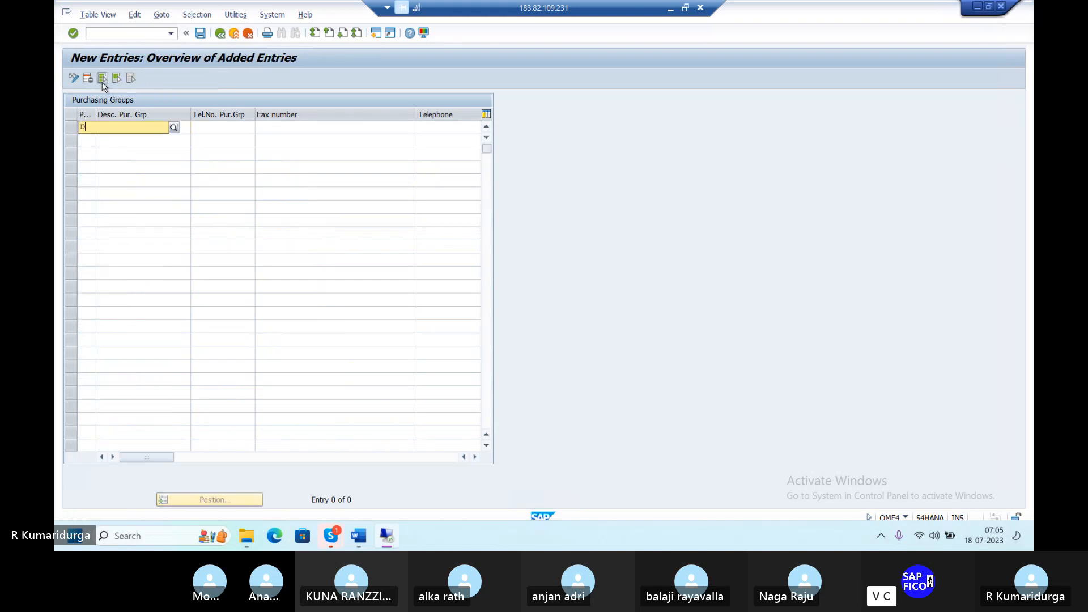
pyautogui.write('PG')
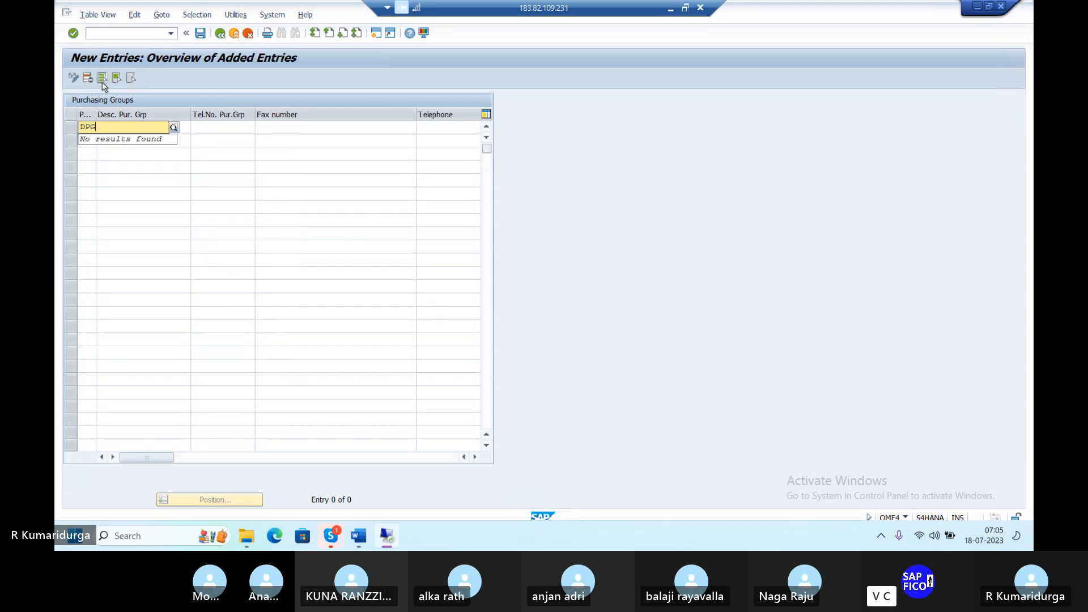
pyautogui.press('Tab')
pyautogui.write('P')
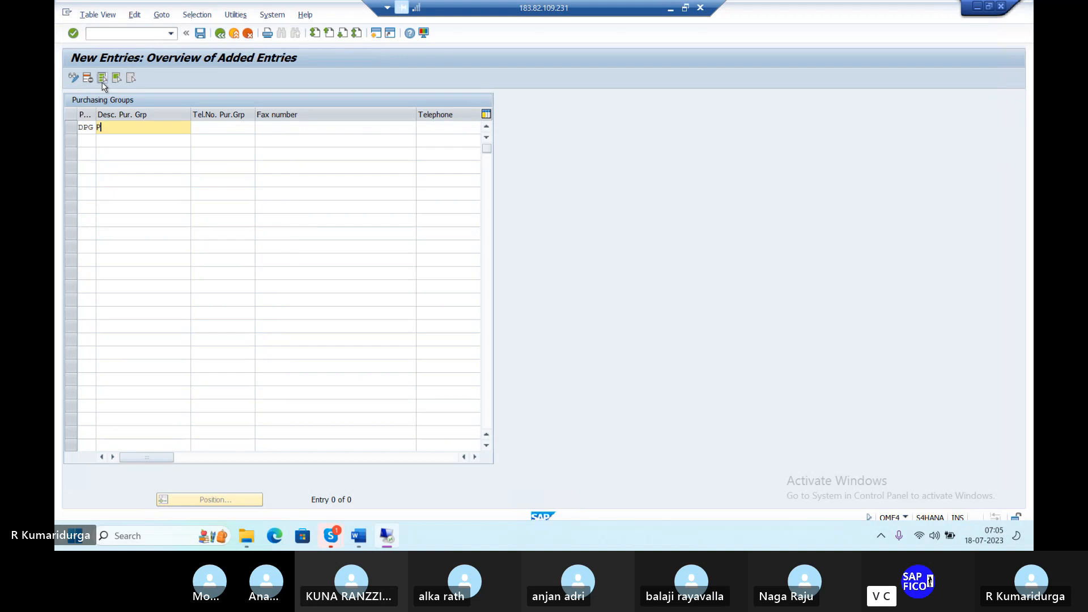
pyautogui.write('URCHASING GROUP')
pyautogui.press('Tab')
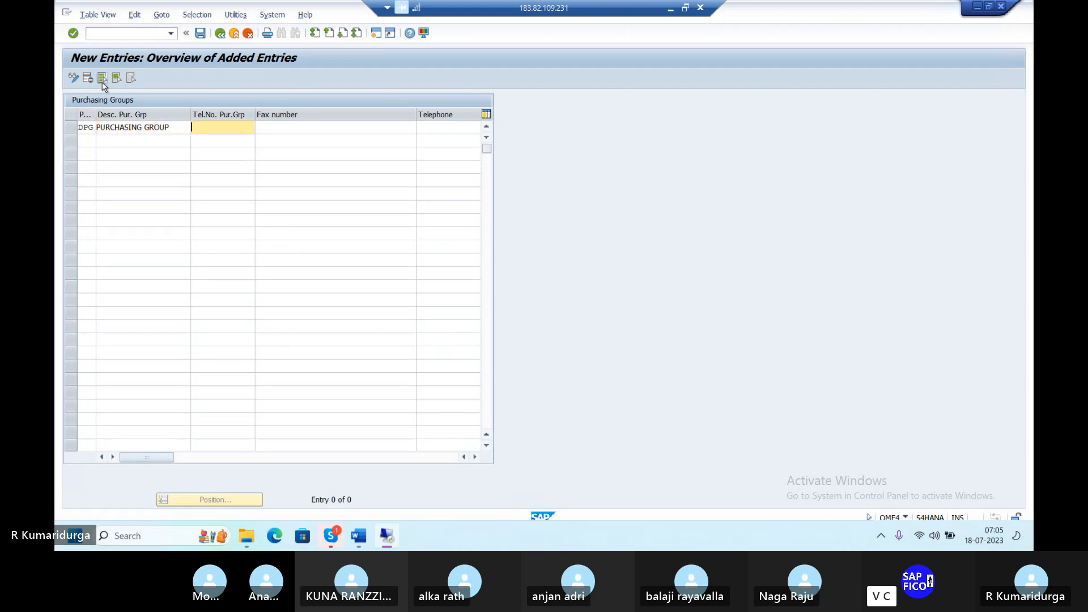
pyautogui.click(102, 78)
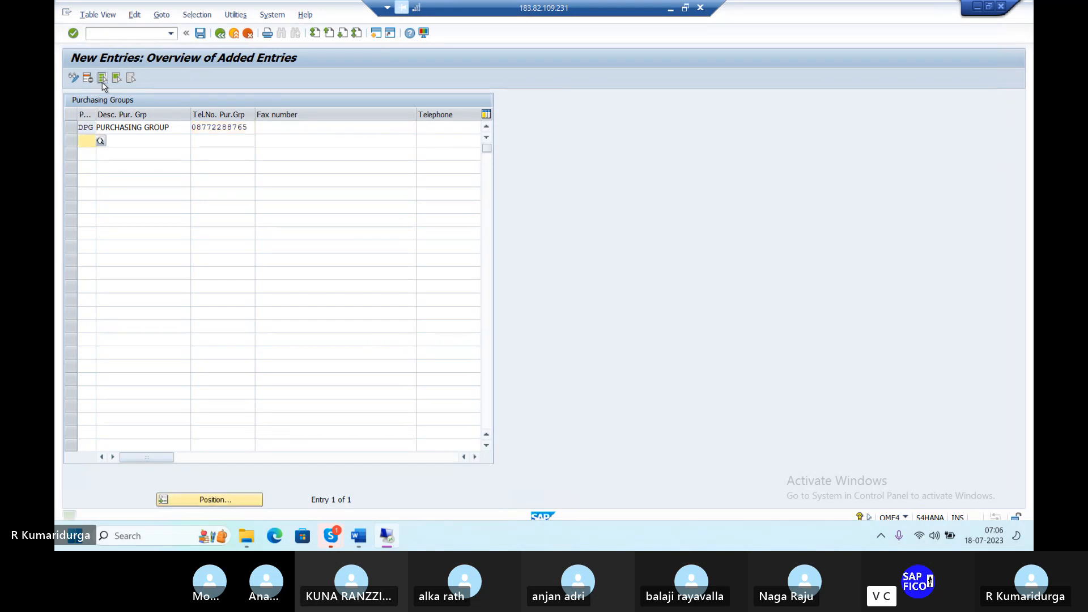
pyautogui.click(200, 32)
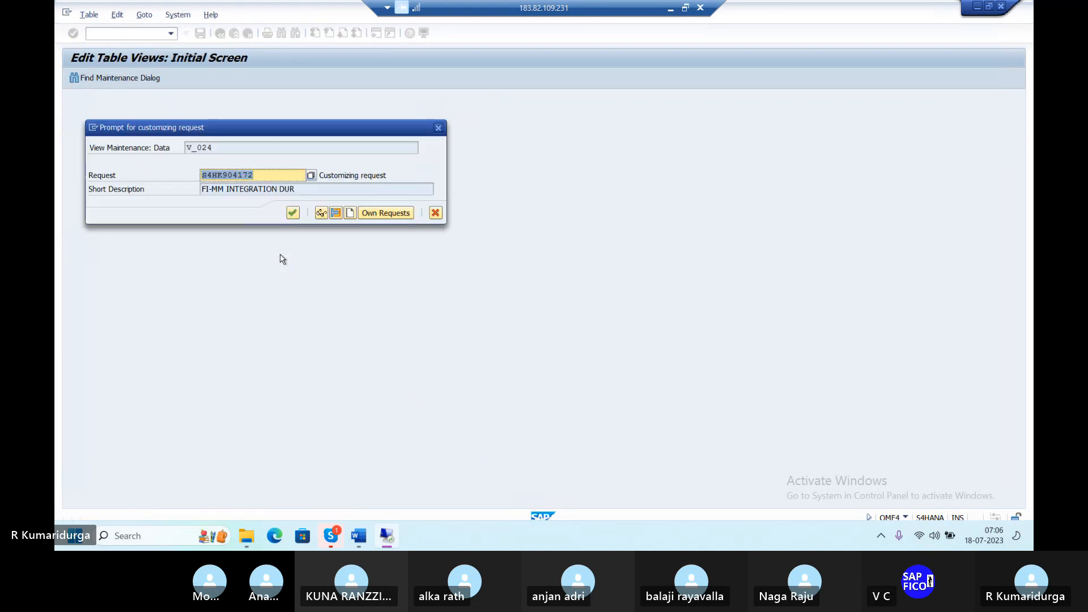
pyautogui.click(292, 213)
# Step: In the Word checklist, note DPG beside OME4 in step 4 and add a dash after OX18
pyautogui.moveTo(384, 546)
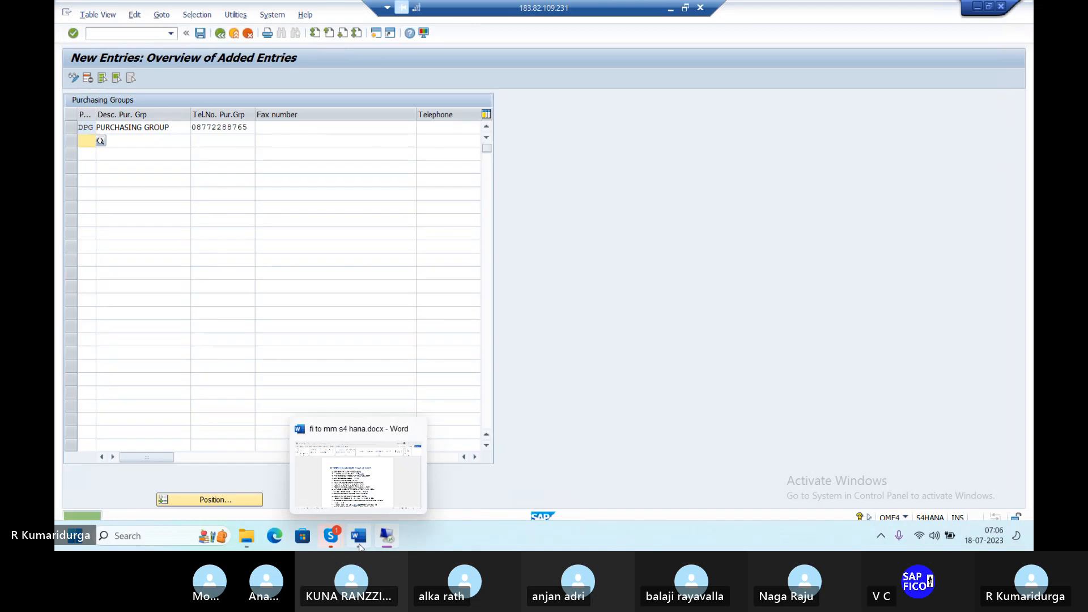
pyautogui.click(359, 539)
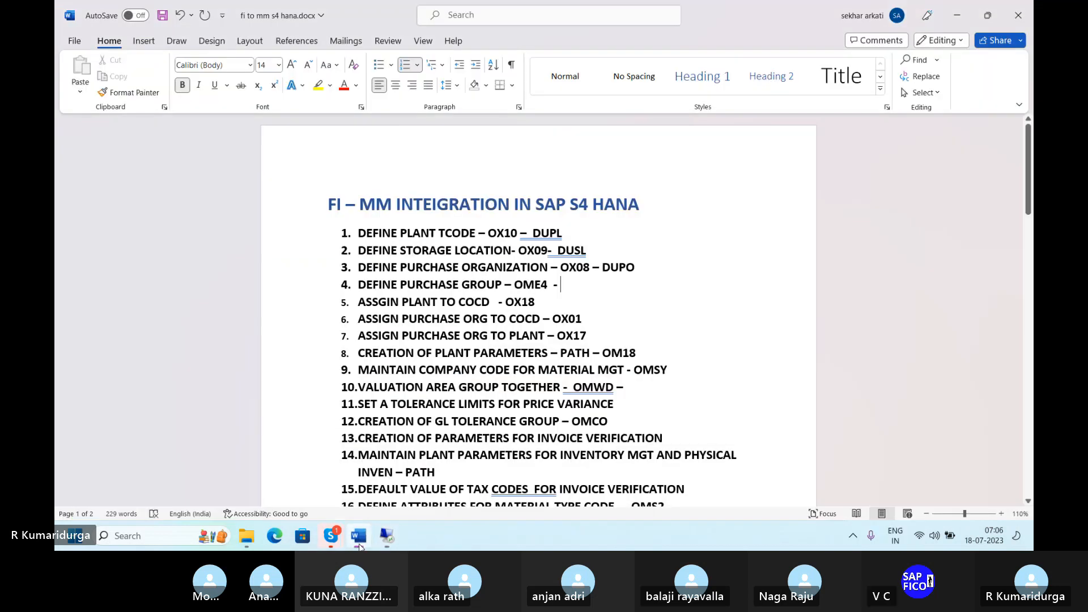
pyautogui.write('DPG')
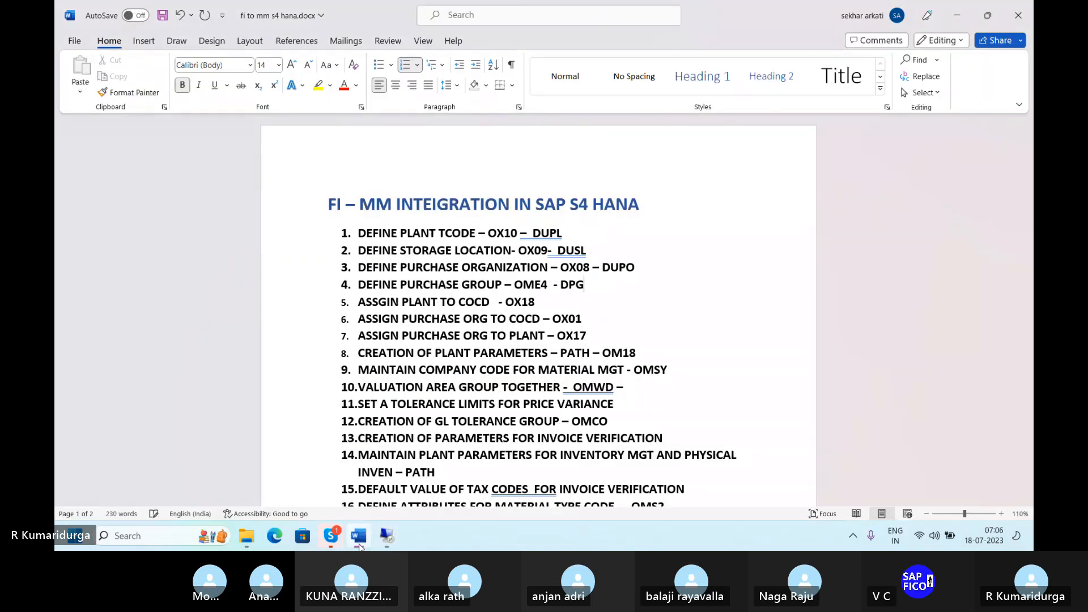
pyautogui.press('Down')
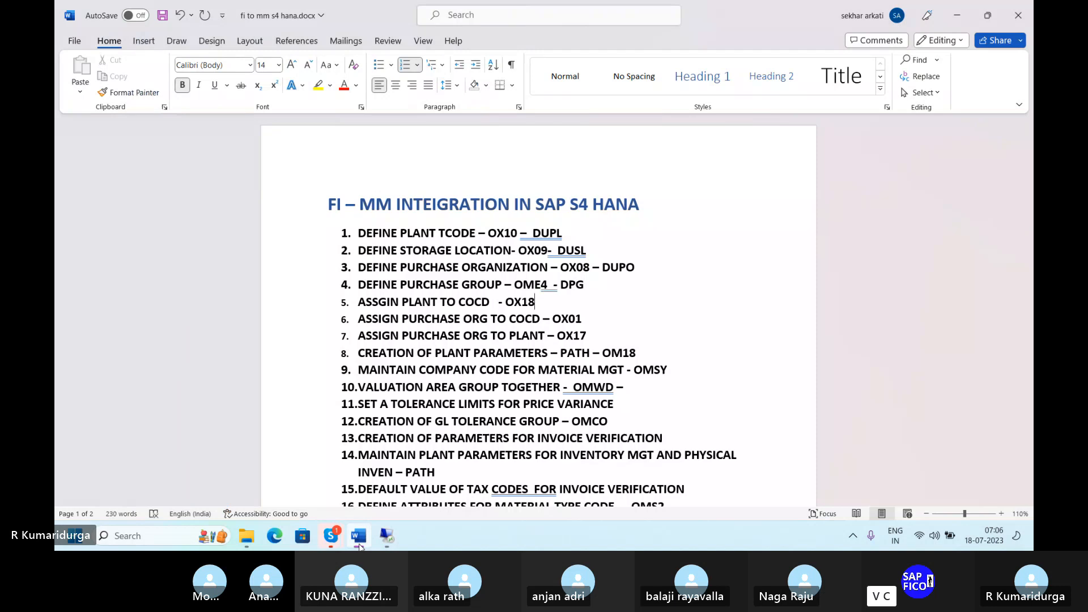
pyautogui.write('-')
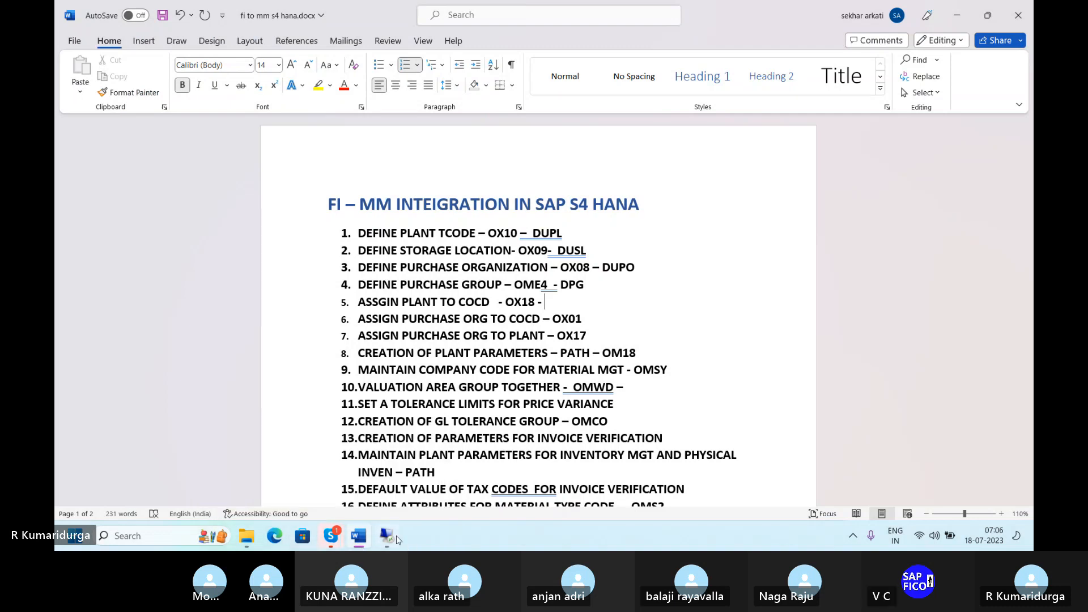
# Step: Open the SAP Reference IMG through the customizing transaction SPRO
pyautogui.click(391, 535)
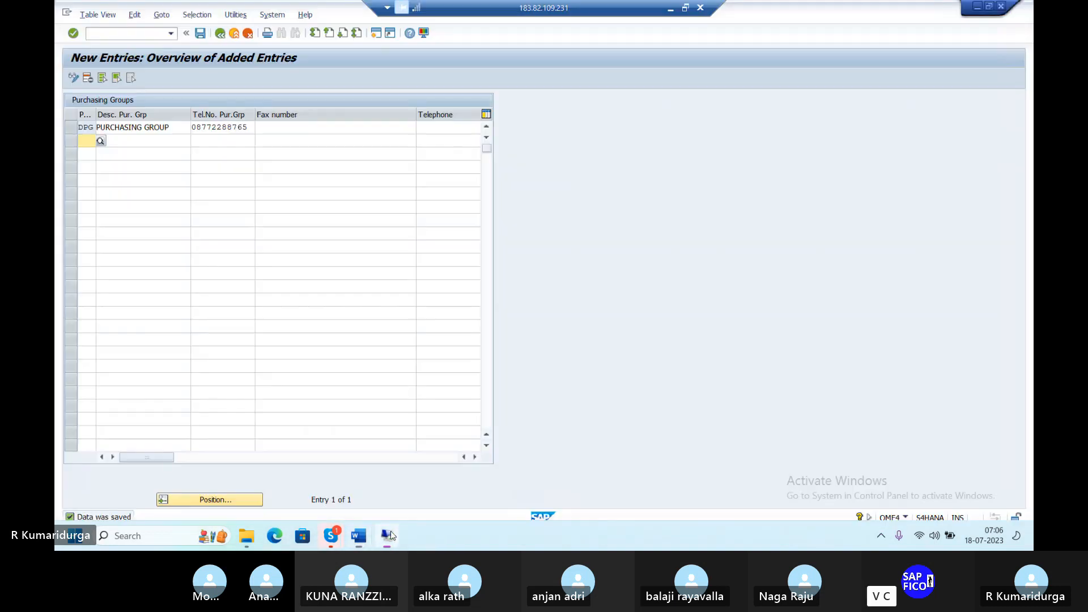
pyautogui.click(122, 35)
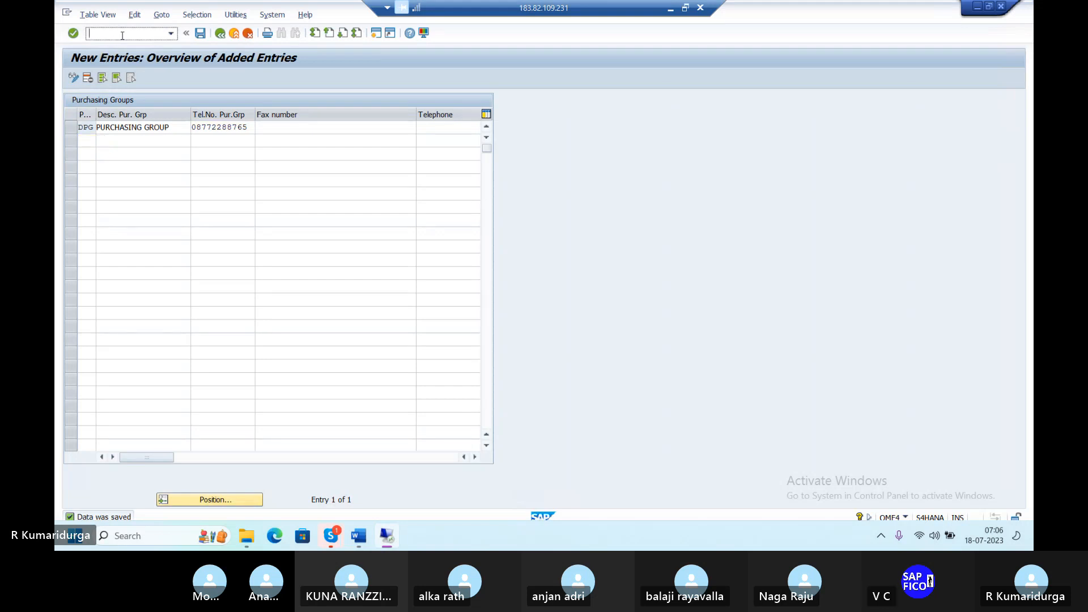
pyautogui.write('/N')
pyautogui.write('SPRO')
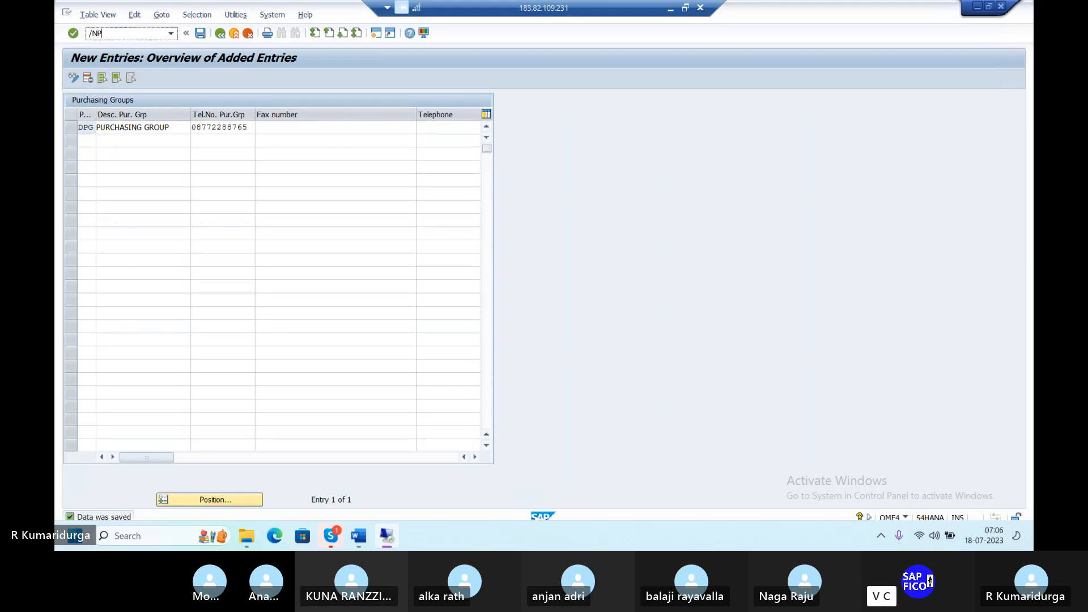
pyautogui.press('Return')
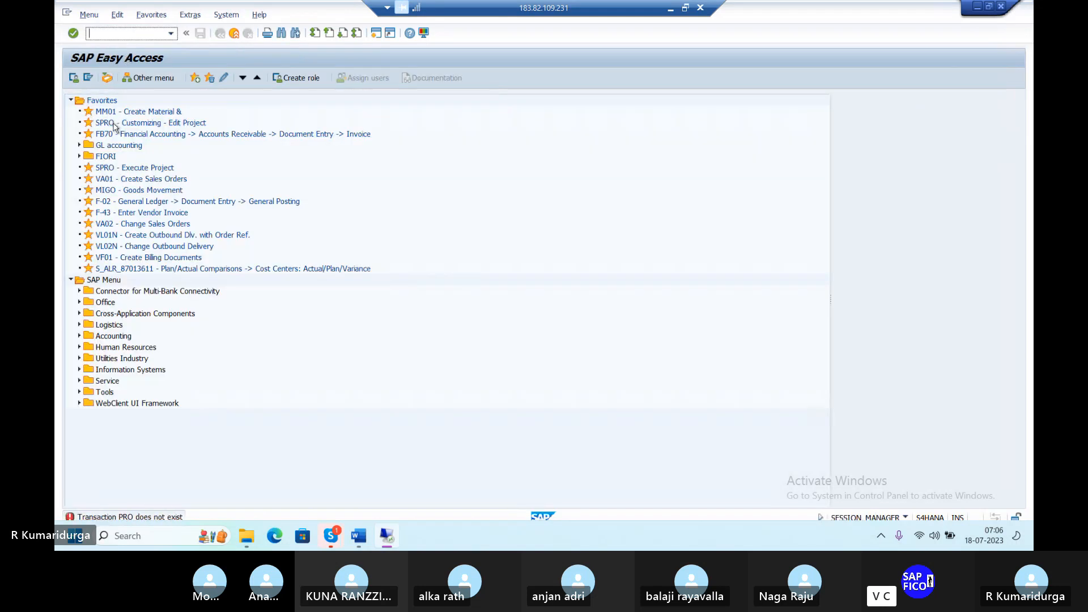
pyautogui.doubleClick(114, 123)
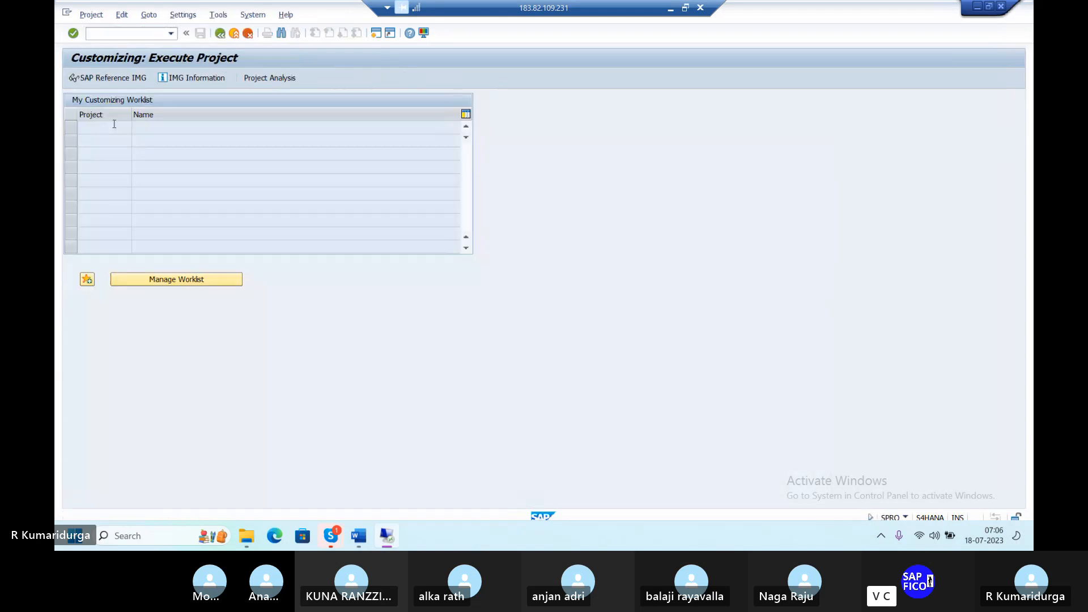
pyautogui.click(138, 78)
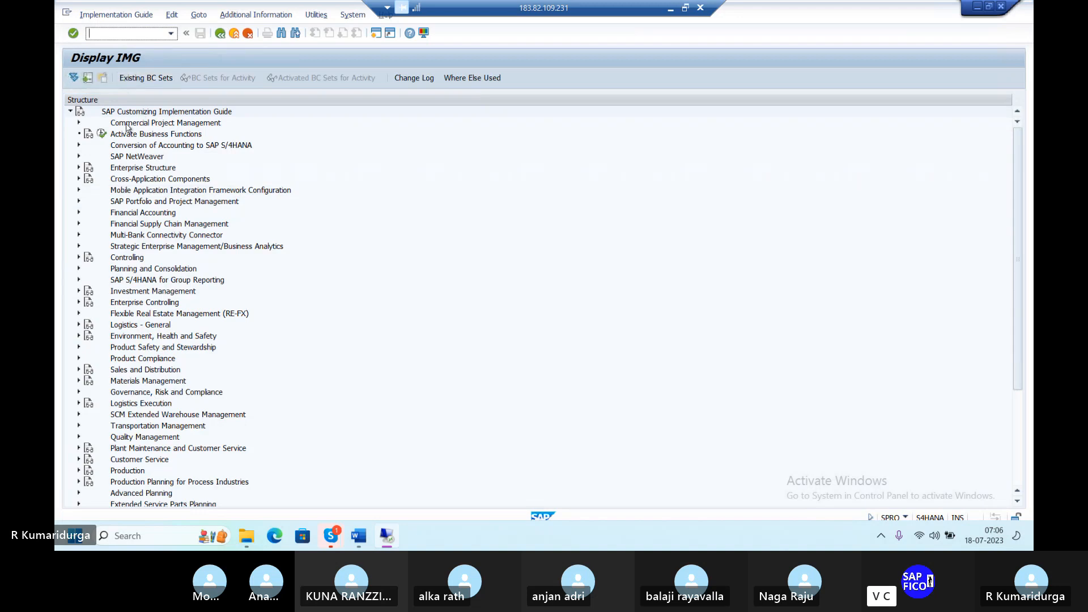
# Step: Expand Enterprise Structure > Assignment > Materials Management, then bring the FI-MM notes forward
pyautogui.click(79, 168)
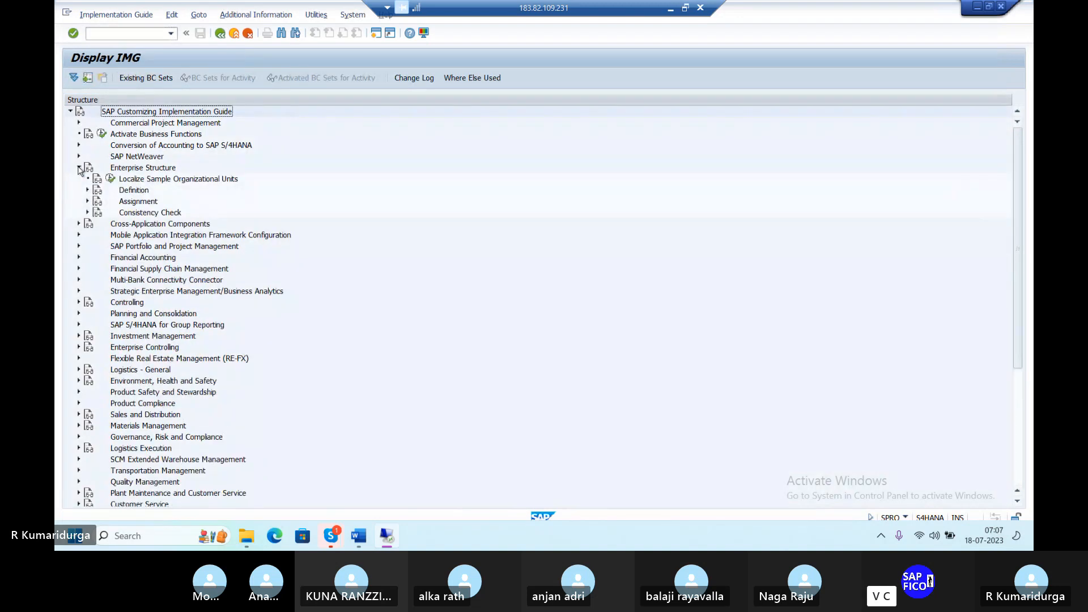
pyautogui.click(87, 202)
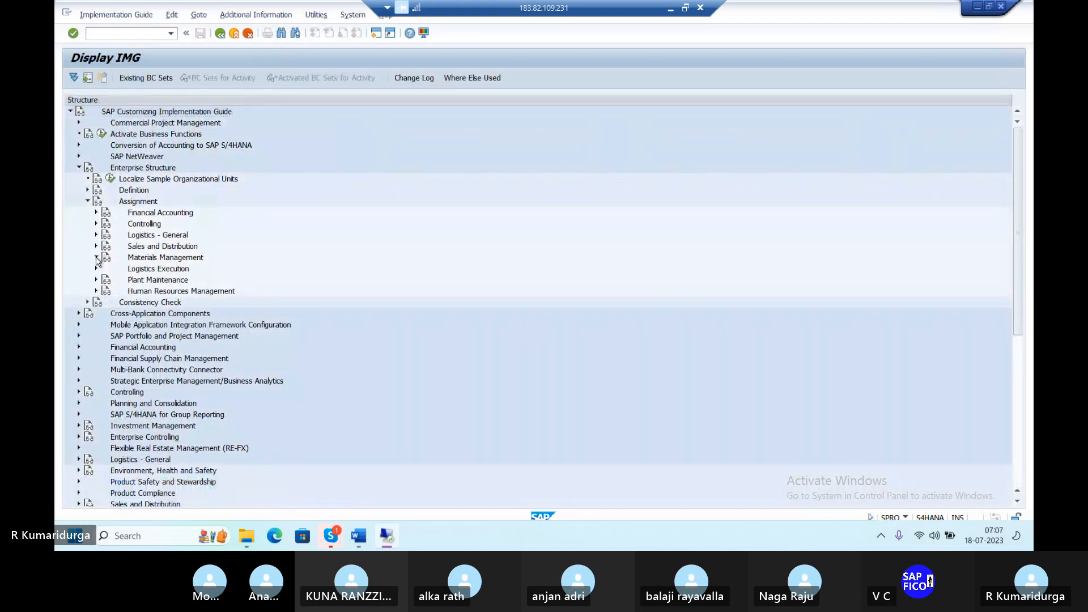
pyautogui.click(96, 258)
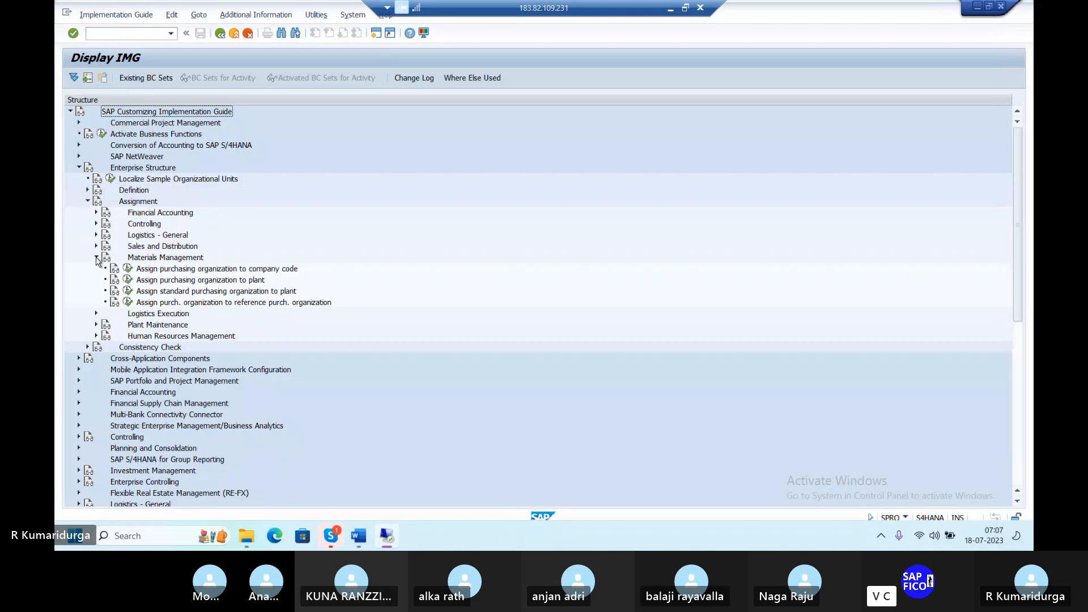
pyautogui.moveTo(363, 539)
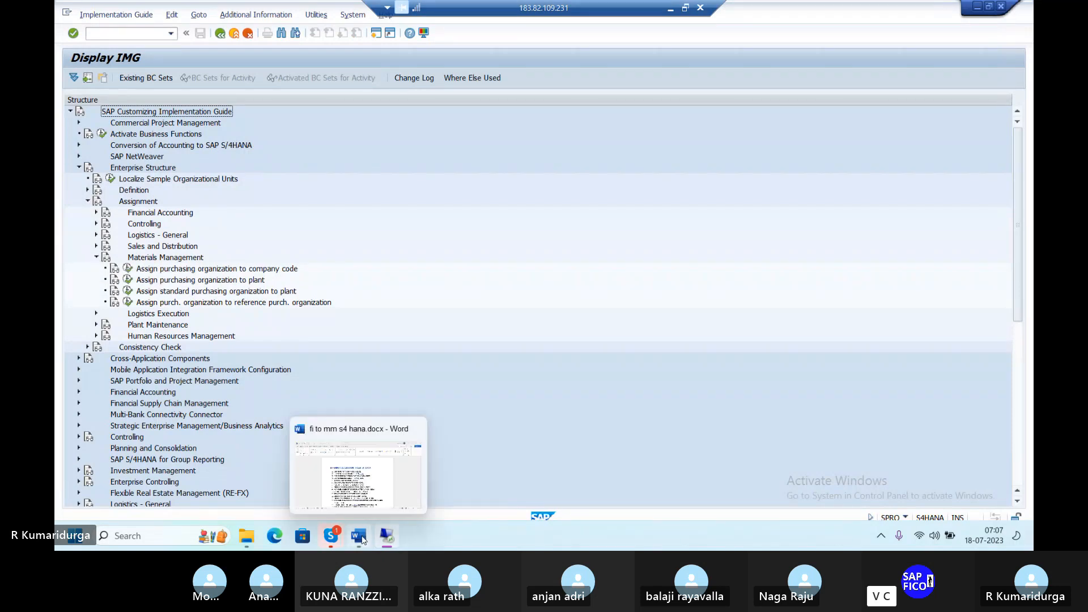
pyautogui.click(368, 501)
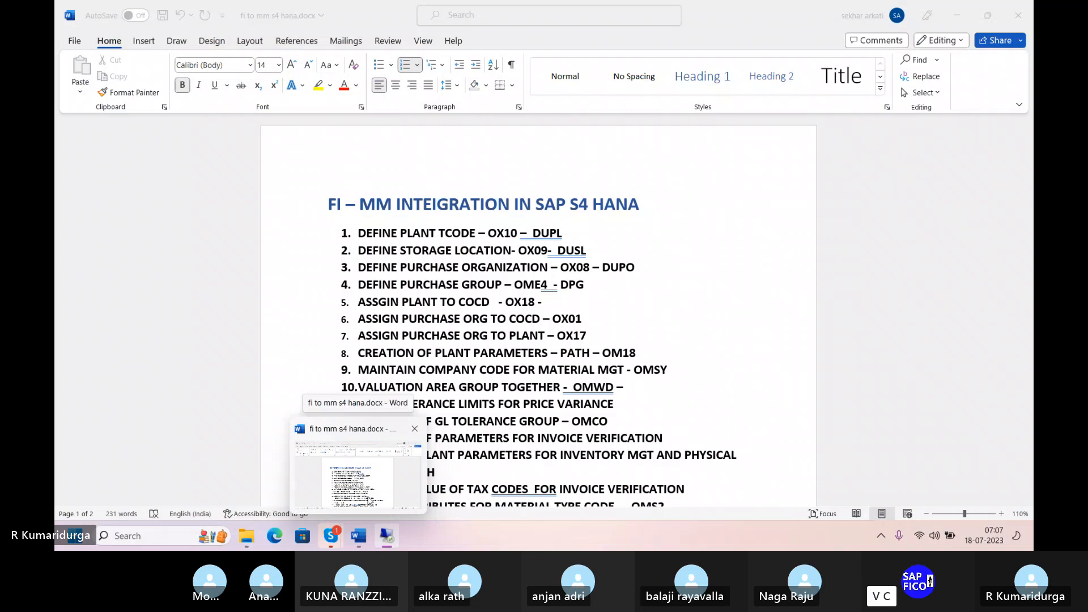
# Step: Review the FI-MM checklist in Word, then return to the SAP customizing guide
pyautogui.click(369, 501)
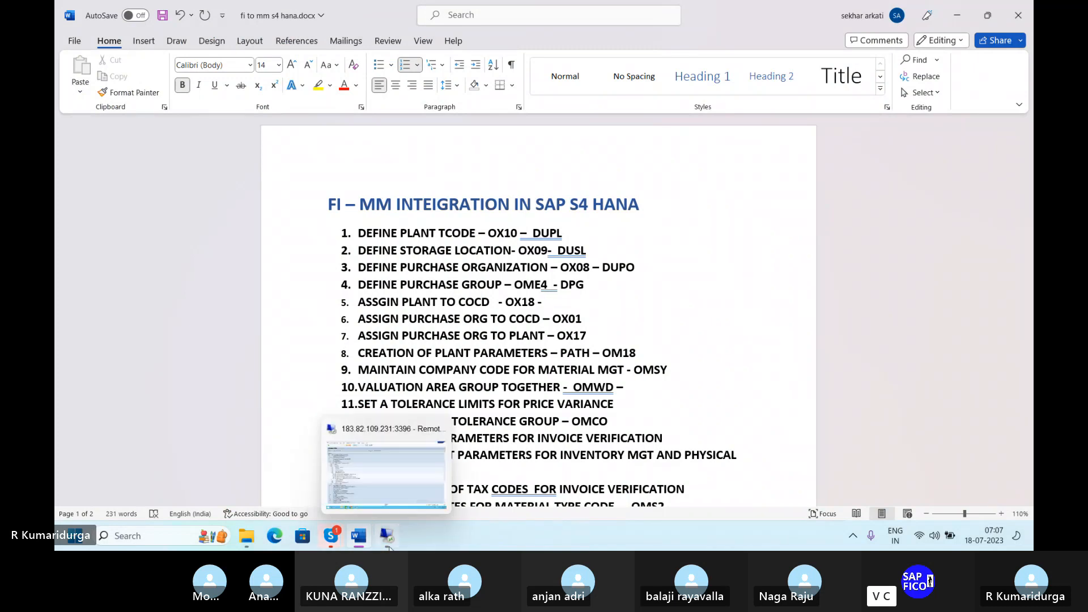
pyautogui.click(387, 539)
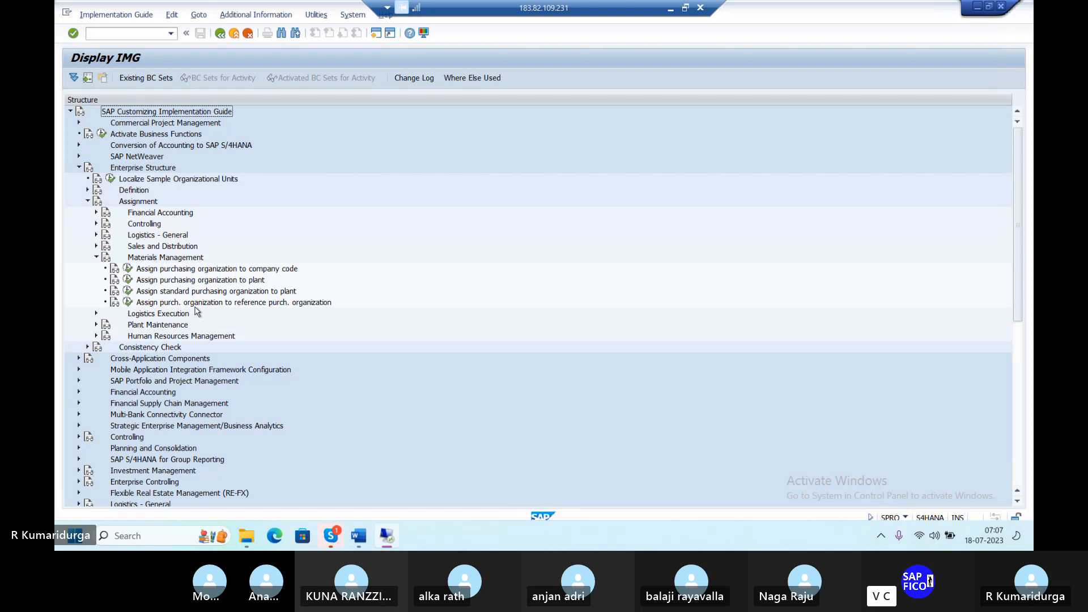
# Step: Run transaction OX18 for plant-to-company-code assignments
pyautogui.click(113, 31)
pyautogui.write('/N')
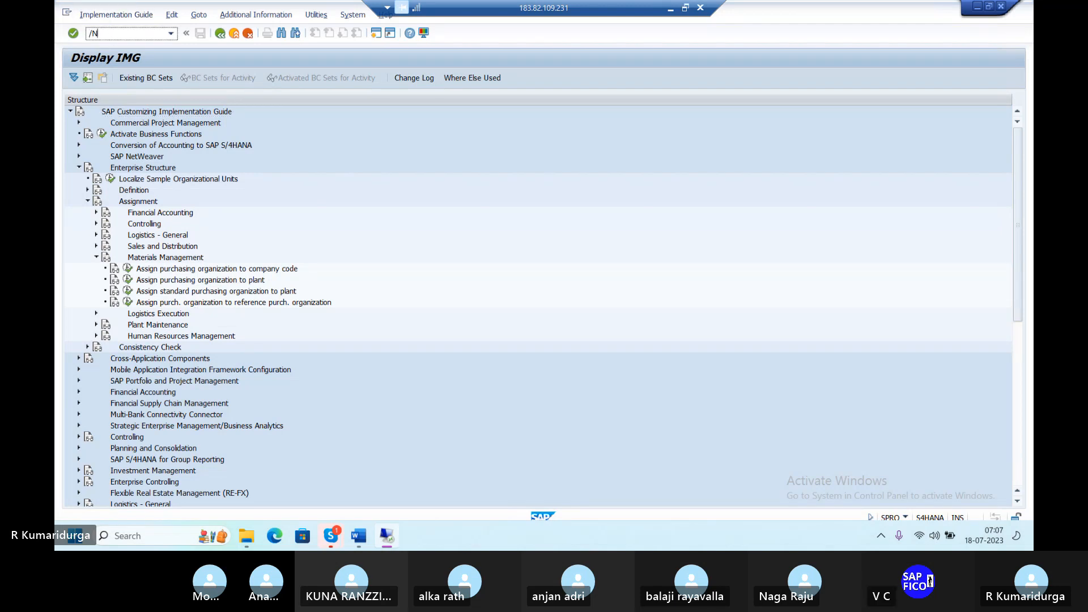
pyautogui.write('OX18')
pyautogui.press('Return')
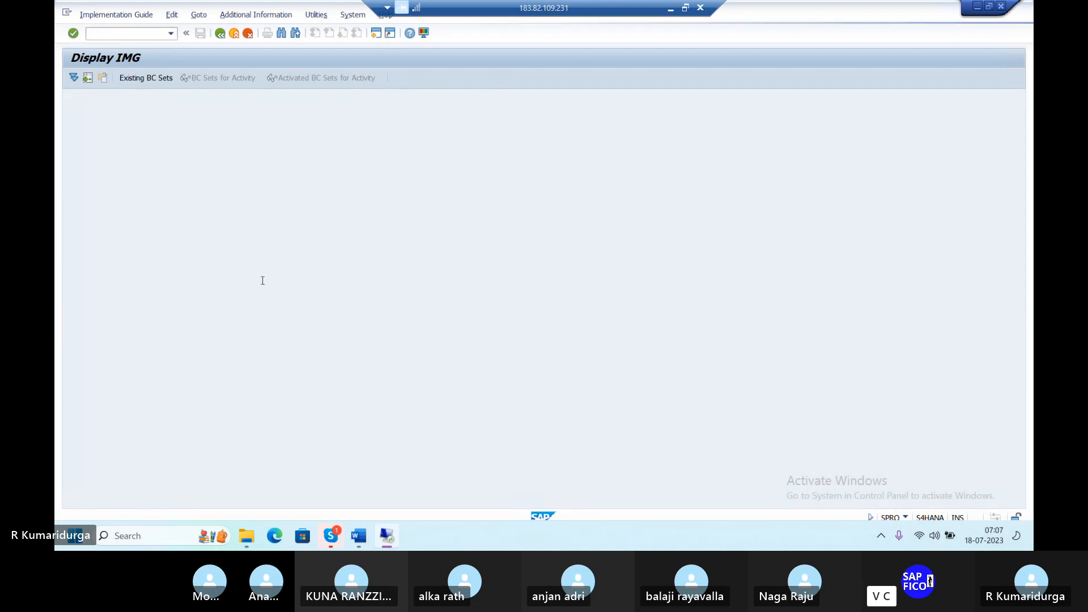
pyautogui.moveTo(357, 539)
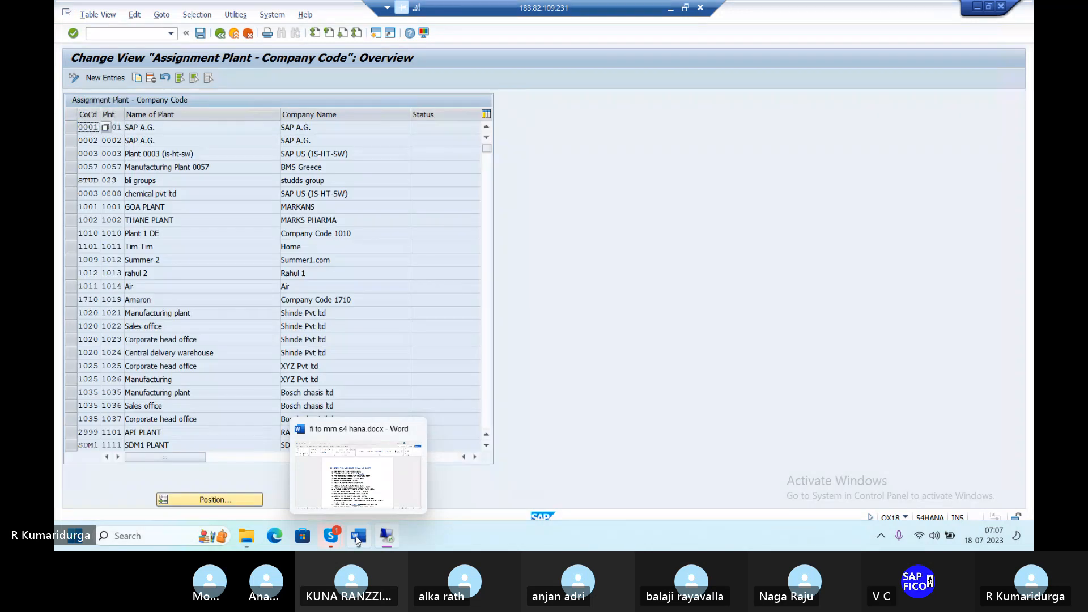
pyautogui.click(373, 500)
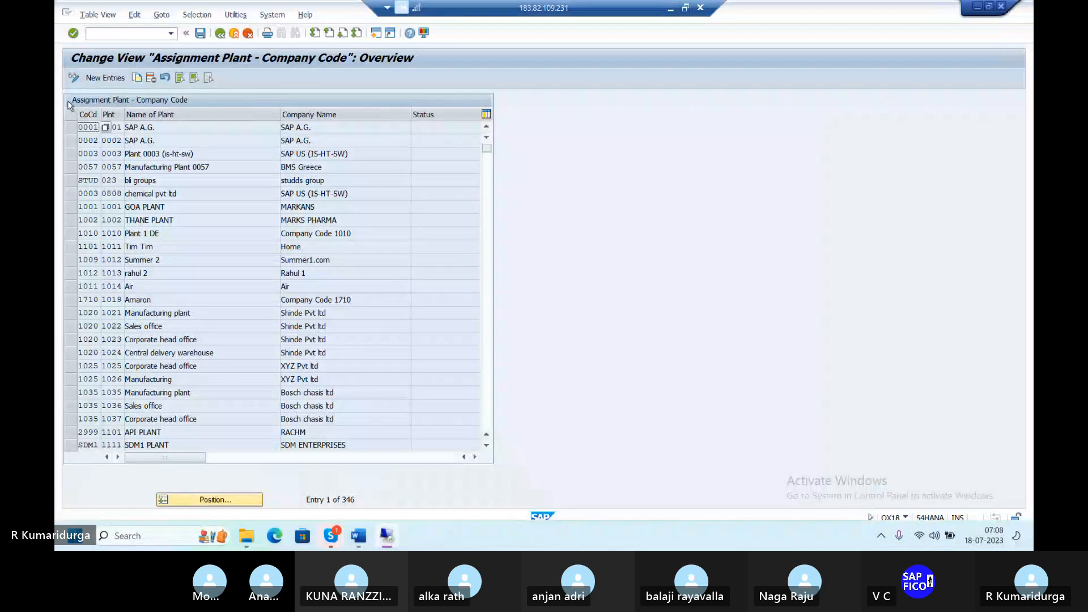
# Step: Add a new entry assigning plant DUPL to company code DUR1 and save it to the request
pyautogui.click(103, 82)
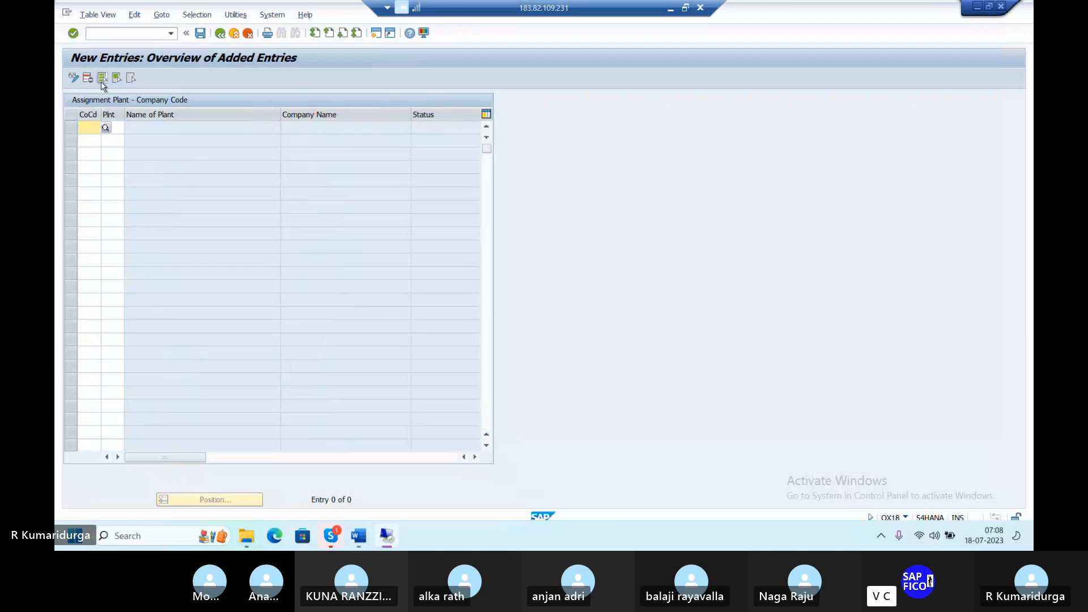
pyautogui.write('DUR1')
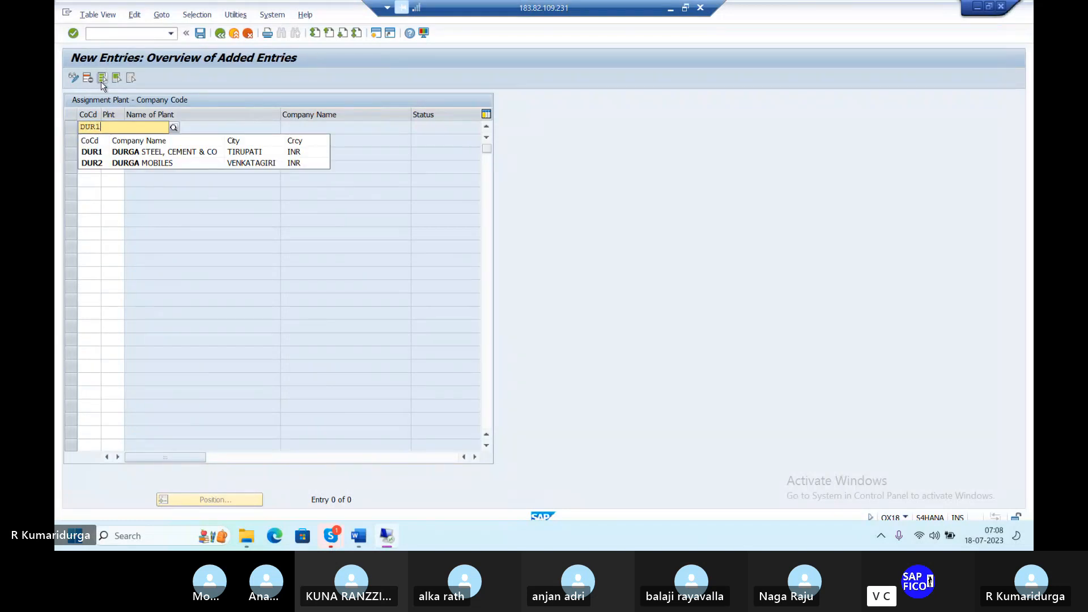
pyautogui.press('Tab')
pyautogui.write('DUPL')
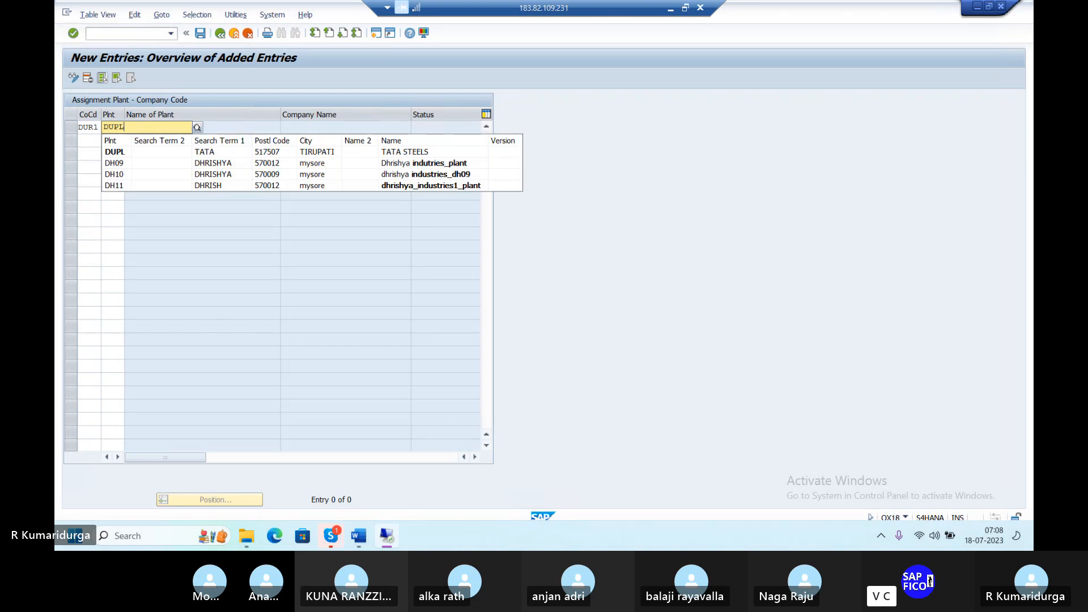
pyautogui.press('Return')
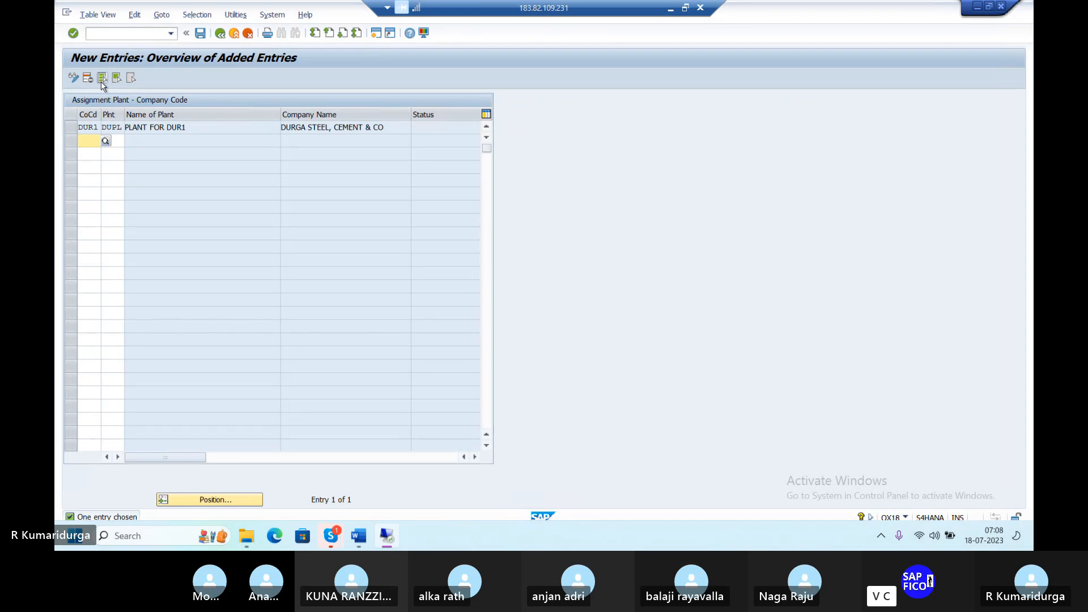
pyautogui.click(196, 36)
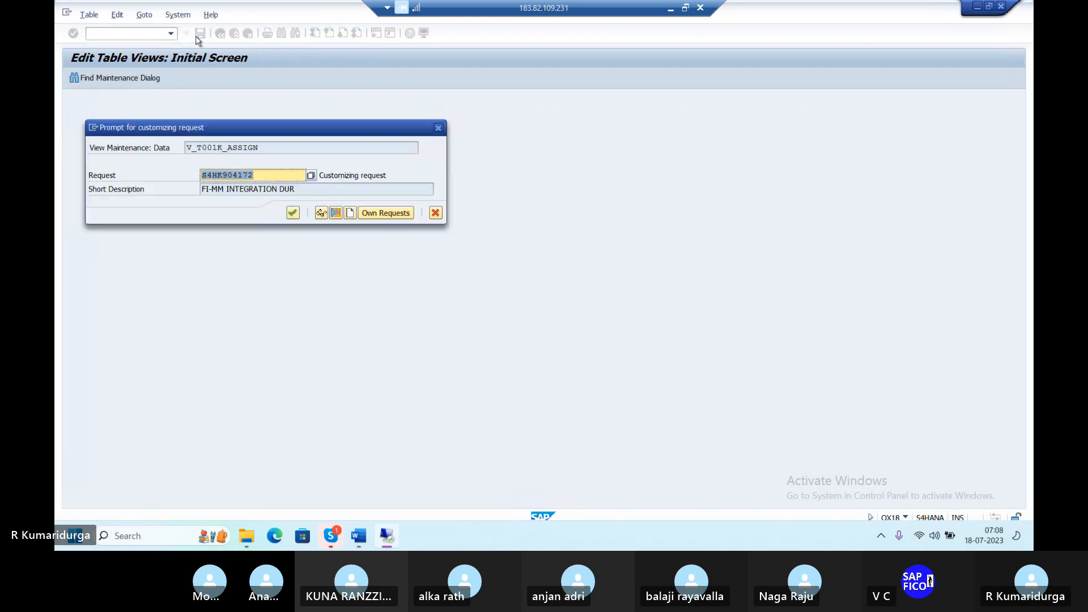
pyautogui.press('Return')
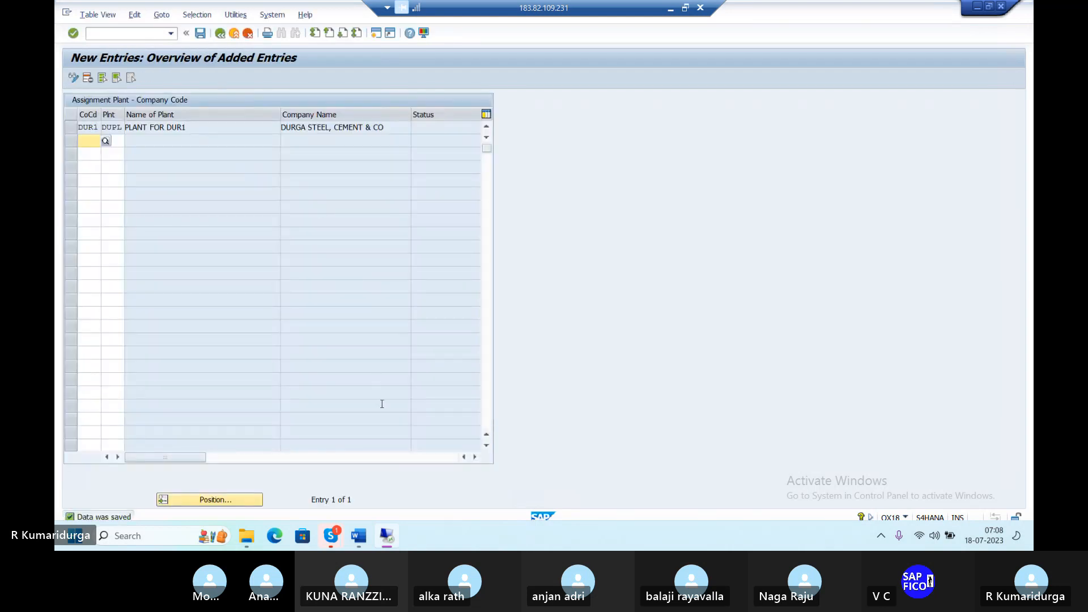
pyautogui.click(358, 535)
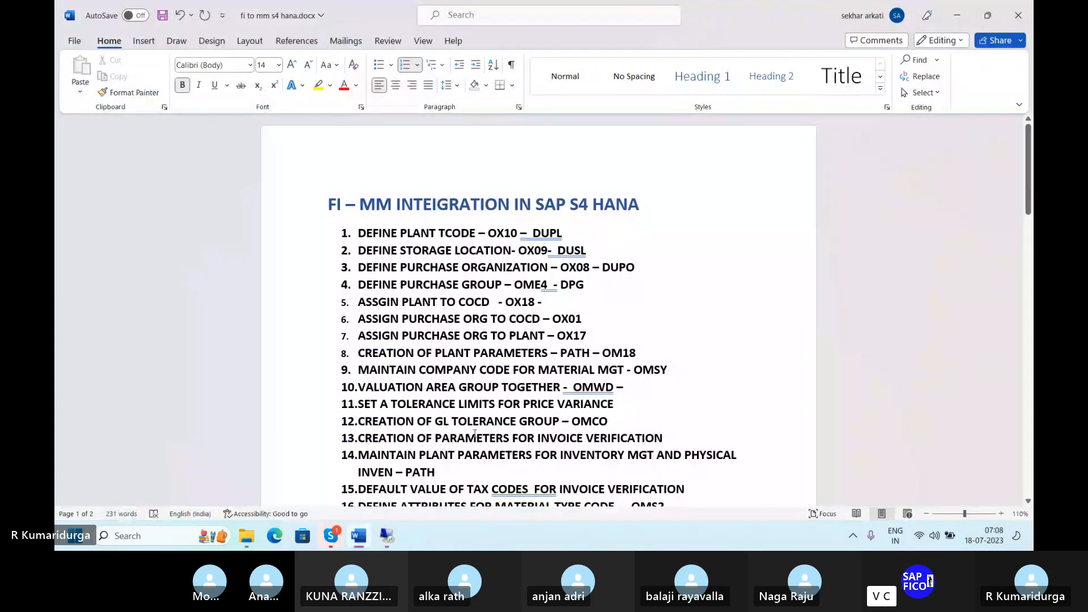
# Step: Remove the dash after OX18 in Word, then run SPRO in SAP
pyautogui.press('BackSpace')
pyautogui.press('BackSpace')
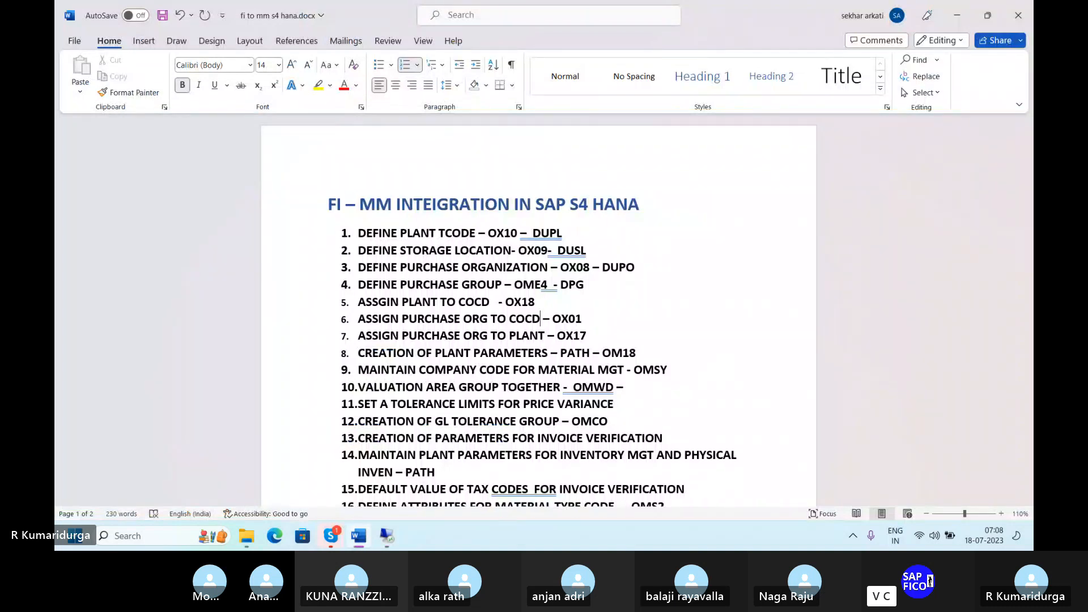
pyautogui.click(387, 536)
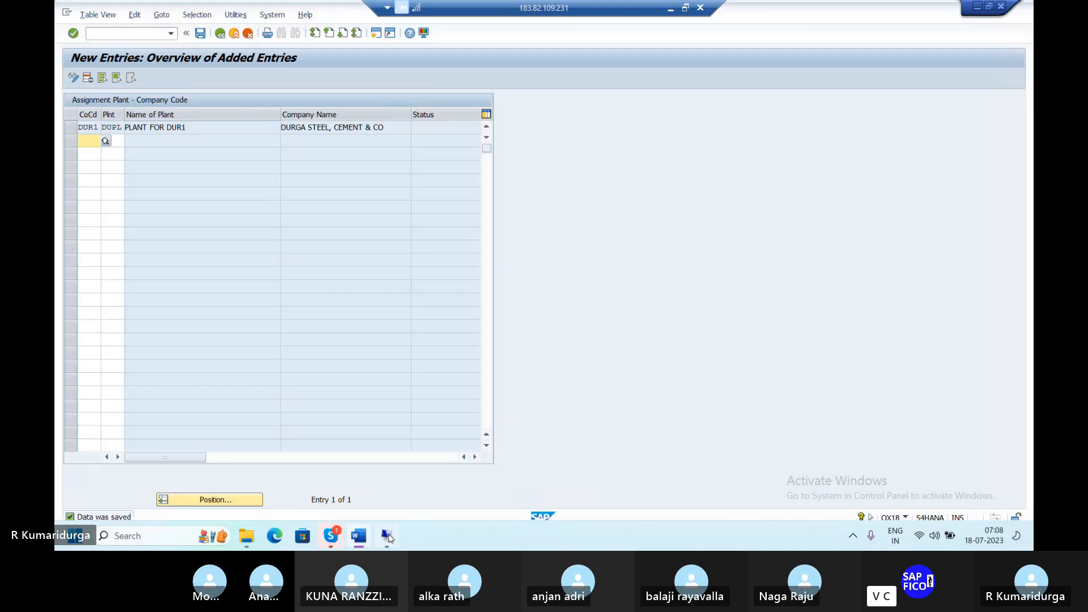
pyautogui.click(113, 34)
pyautogui.write('/NSPRO')
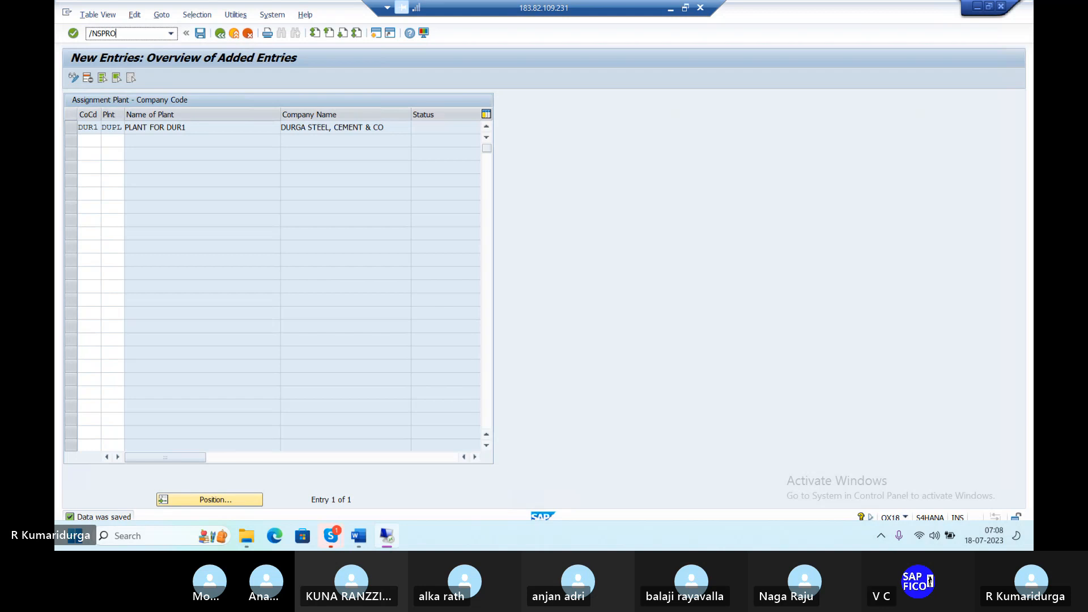
pyautogui.press('Return')
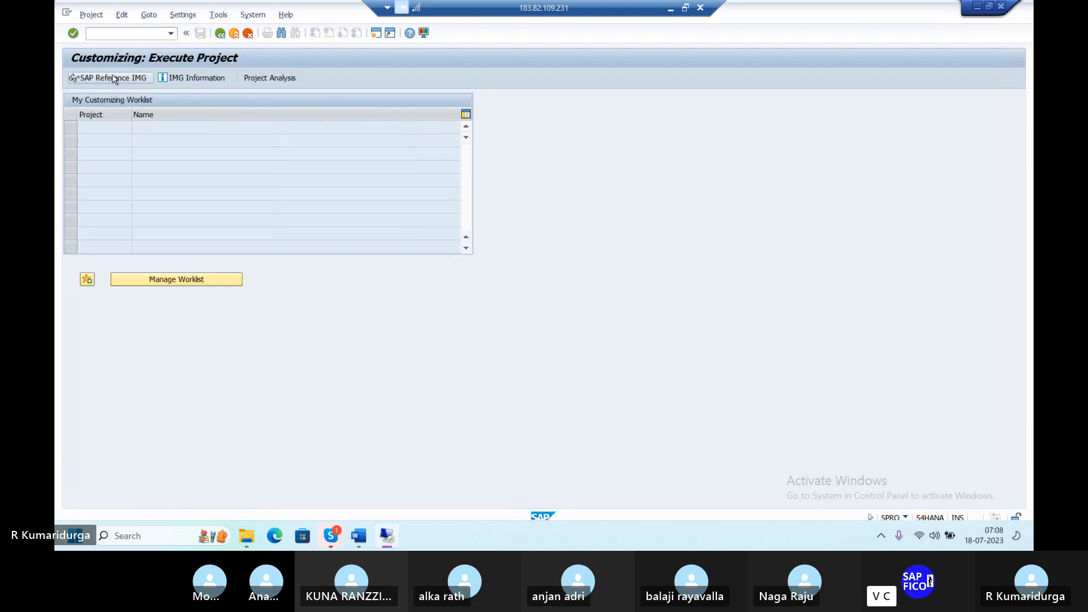
# Step: Under Enterprise Structure > Assignment > Materials Management, execute 'Assign purchasing organization to company code'
pyautogui.click(113, 79)
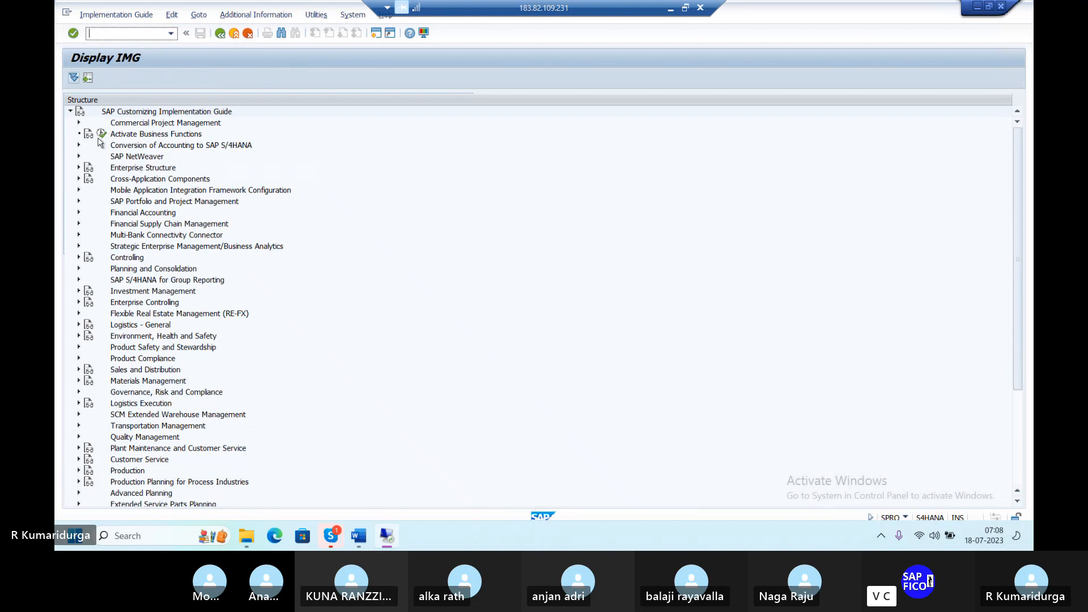
pyautogui.click(78, 168)
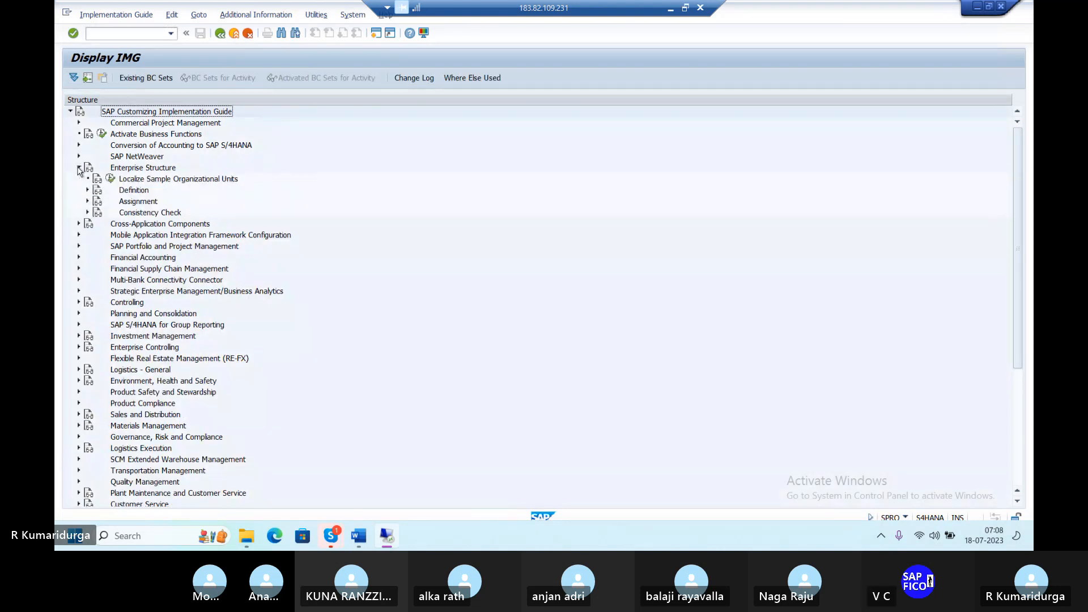
pyautogui.click(88, 201)
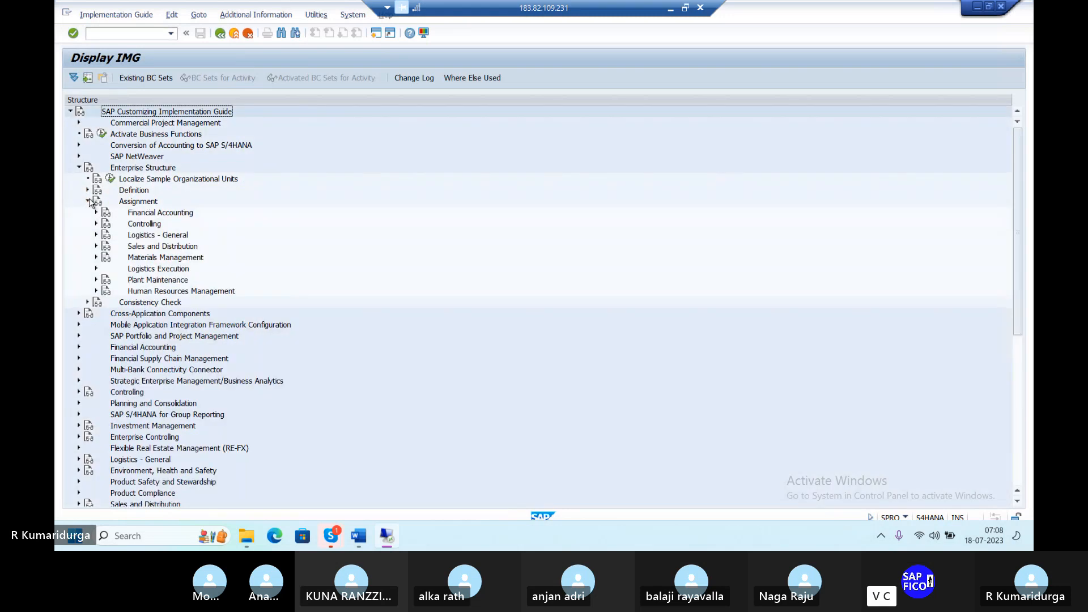
pyautogui.click(97, 257)
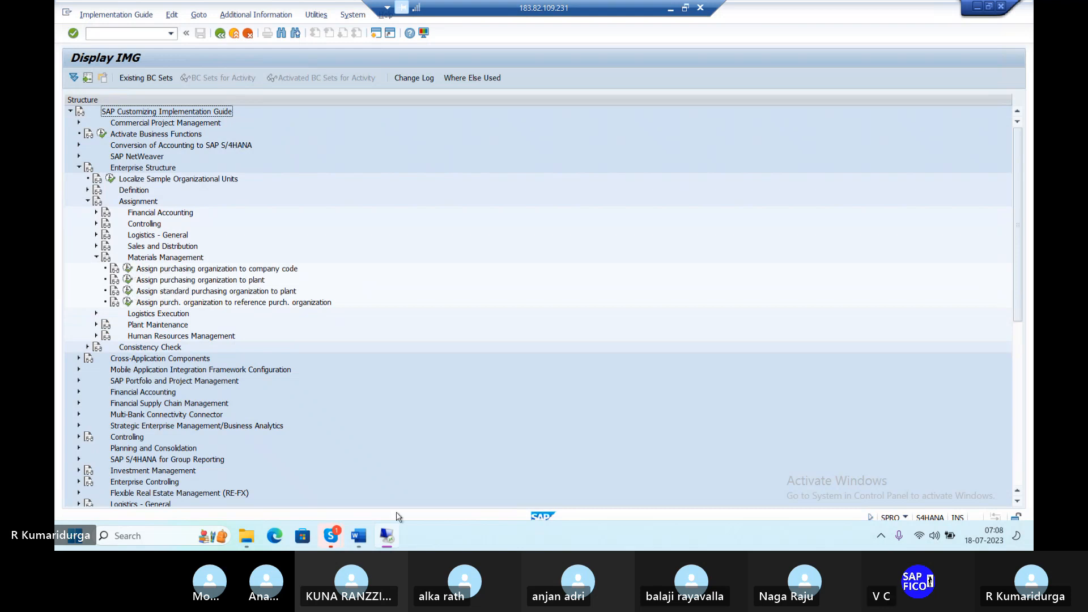
pyautogui.click(423, 486)
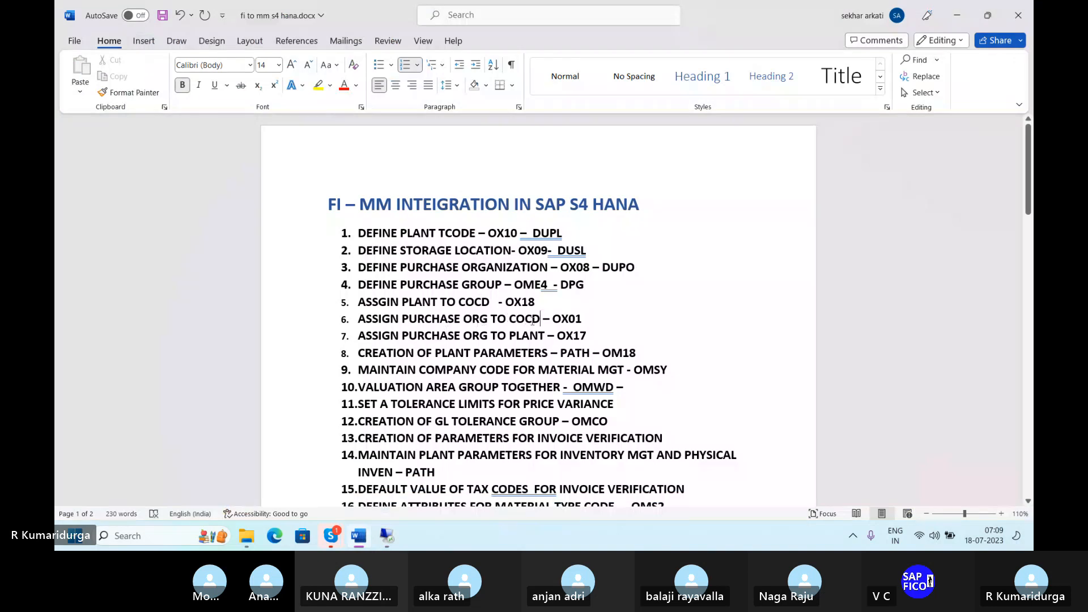
pyautogui.click(380, 524)
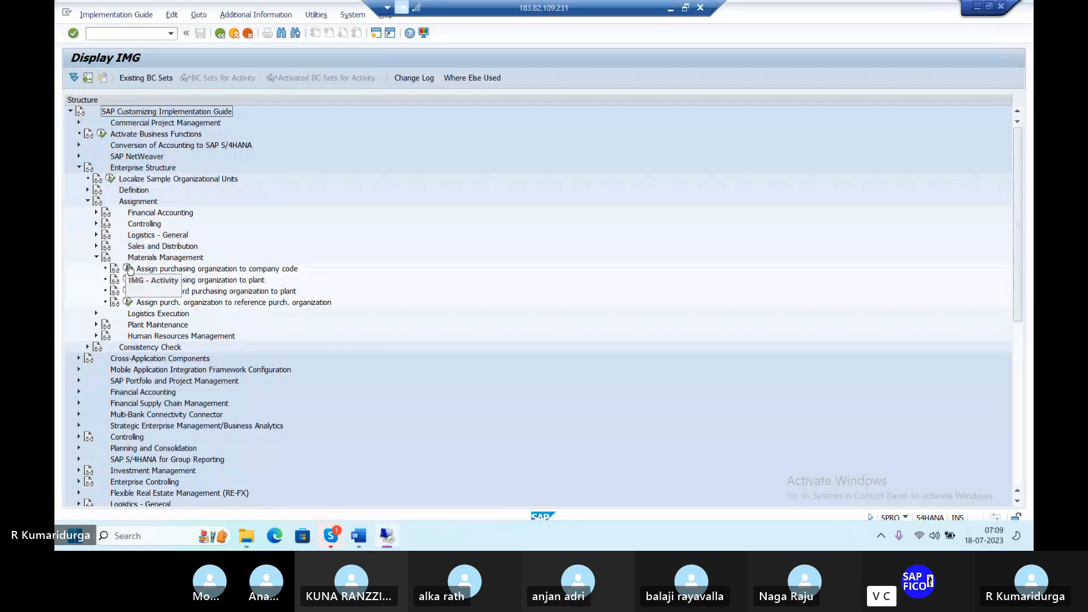
pyautogui.click(129, 269)
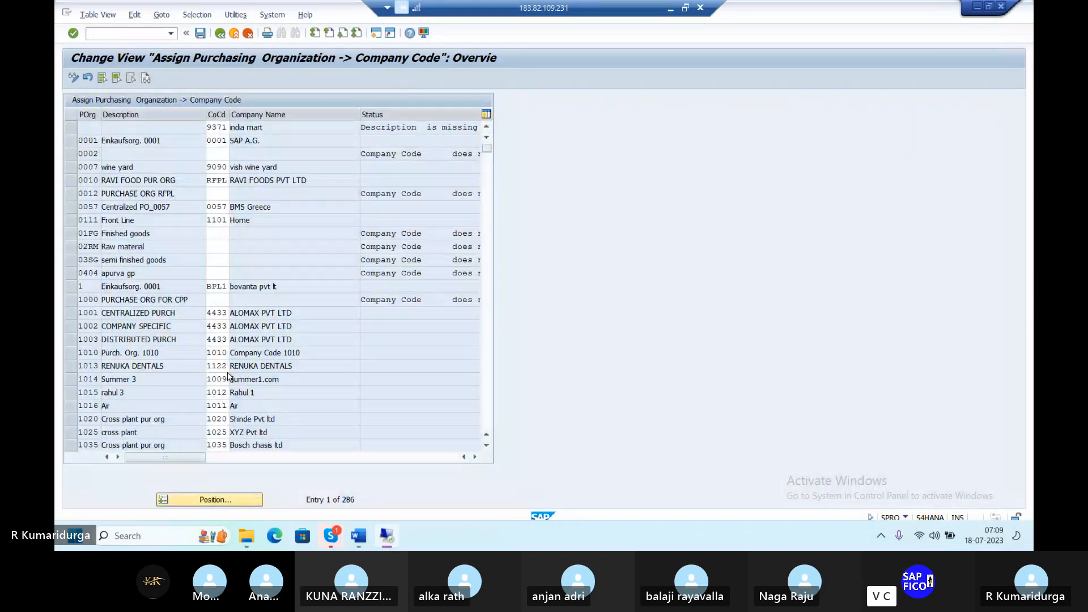
# Step: Locate DUPO in the table, enter company code DUR1, and save to the customizing request
pyautogui.click(237, 502)
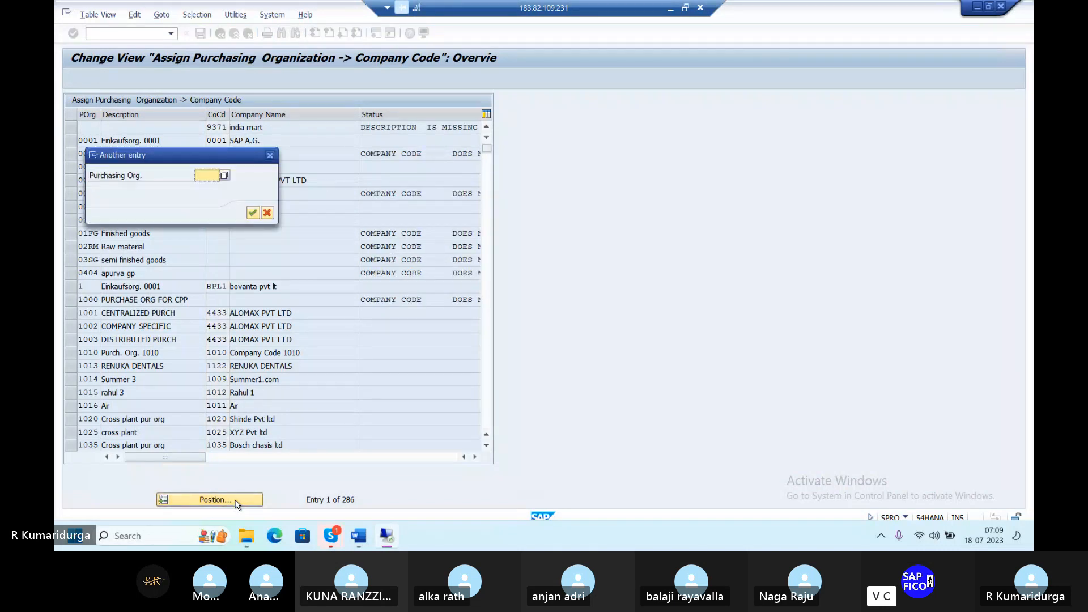
pyautogui.write('DUP')
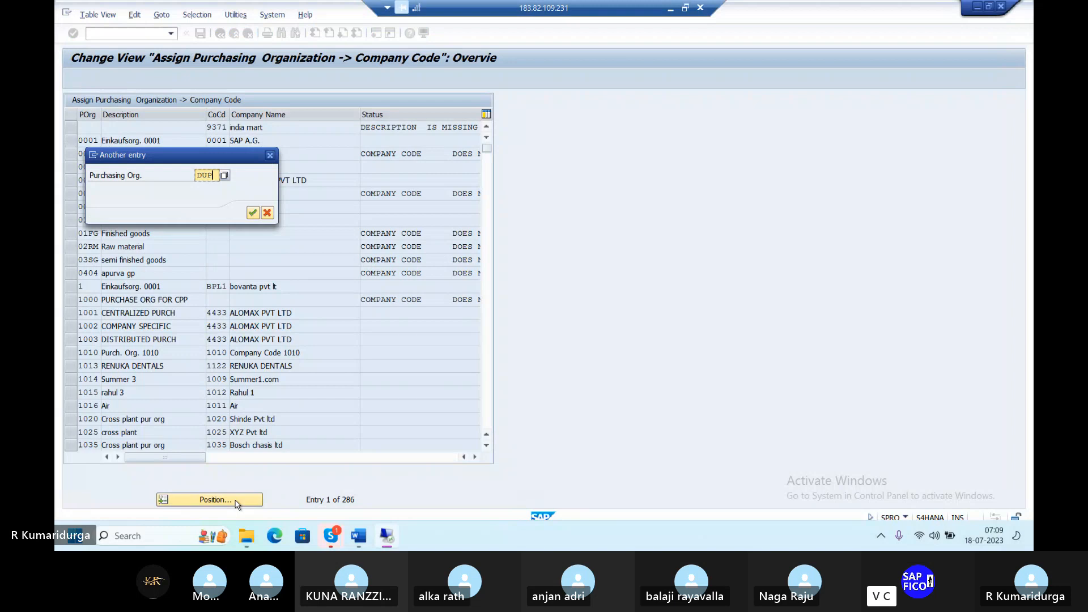
pyautogui.press('Return')
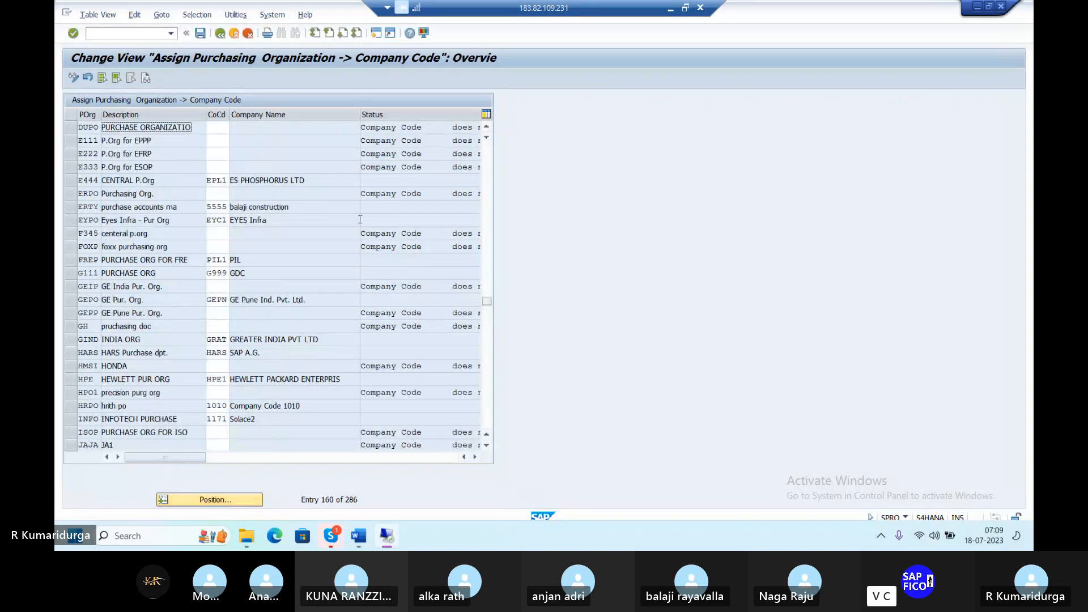
pyautogui.click(218, 128)
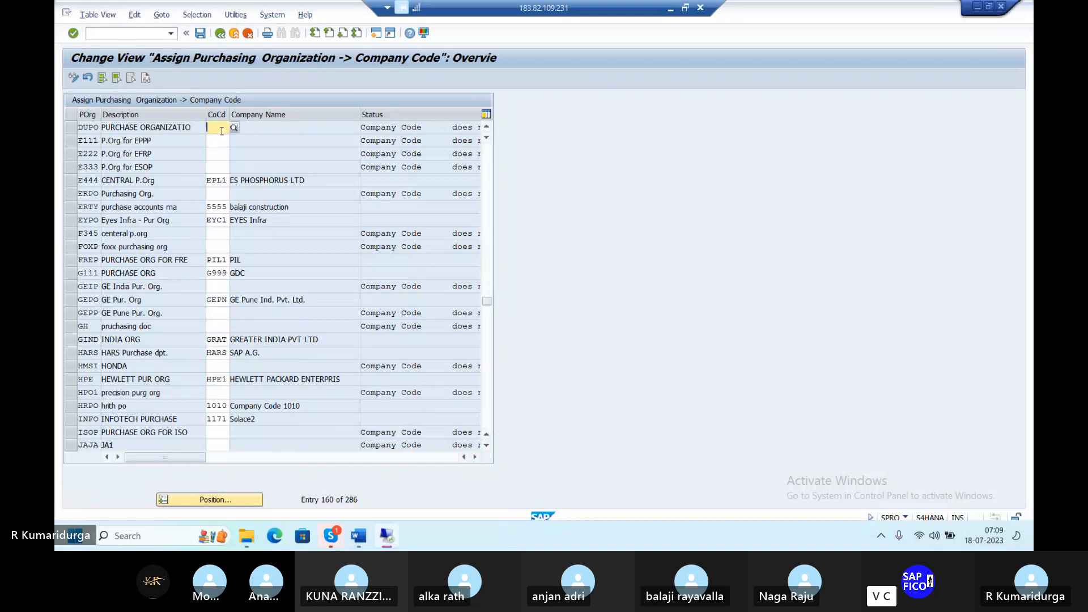
pyautogui.write('DUP1')
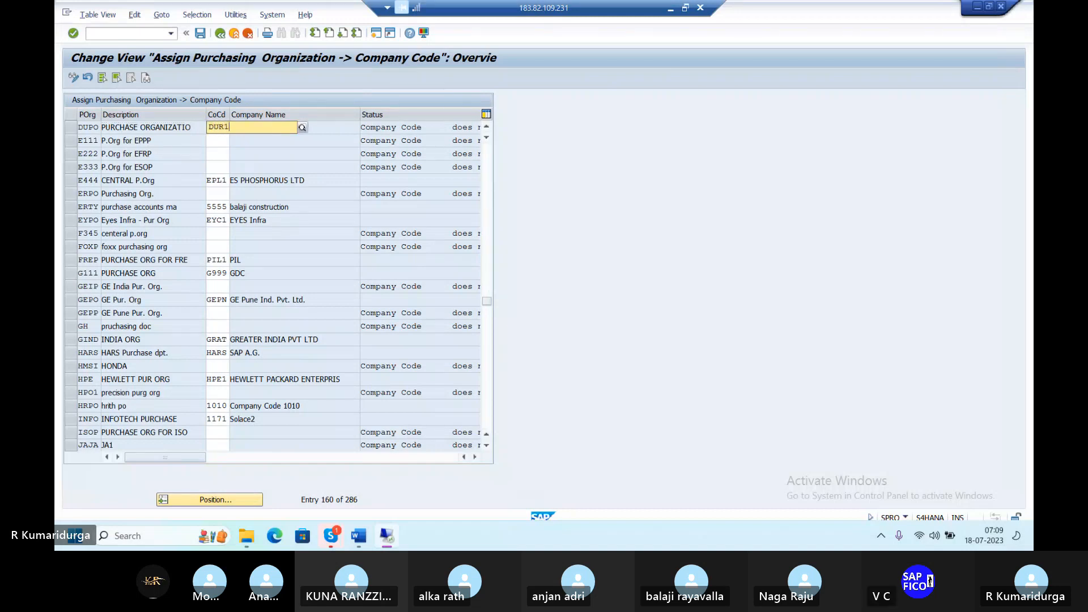
pyautogui.press('Return')
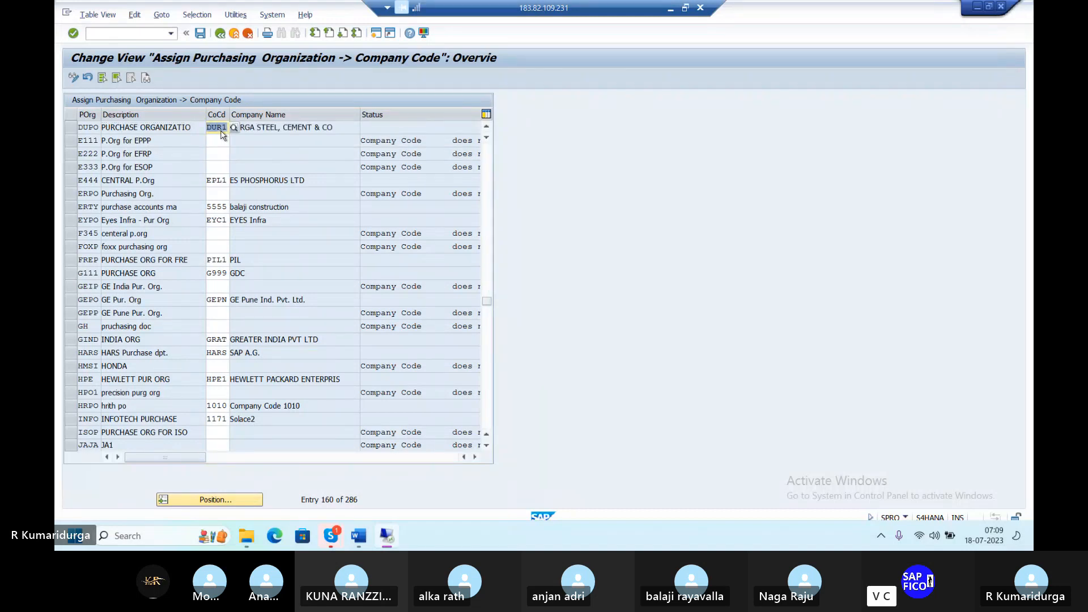
pyautogui.hotkey('ctrl', 's')
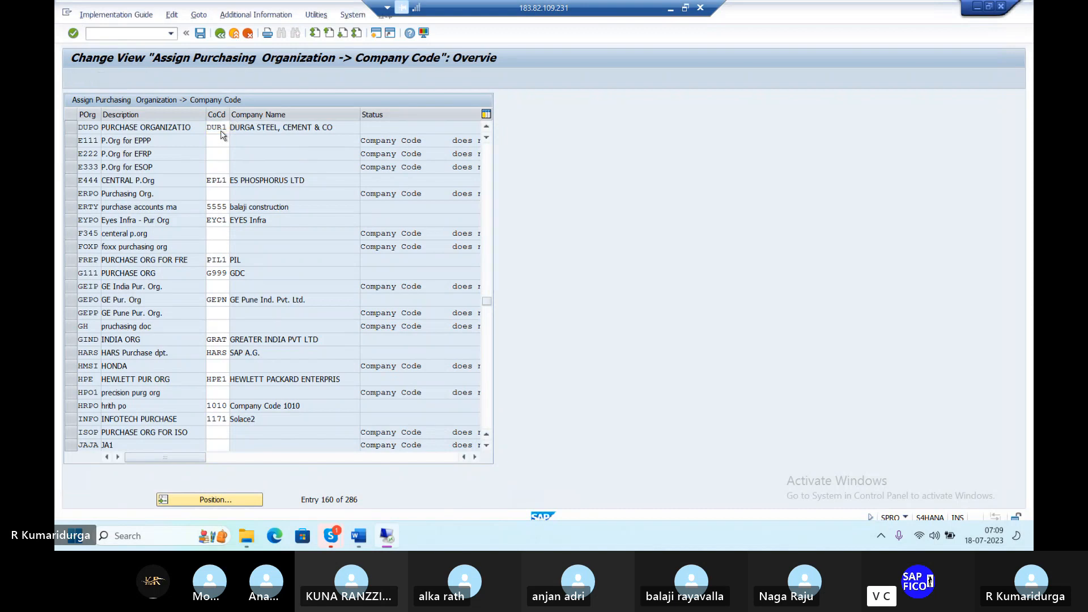
pyautogui.press('Return')
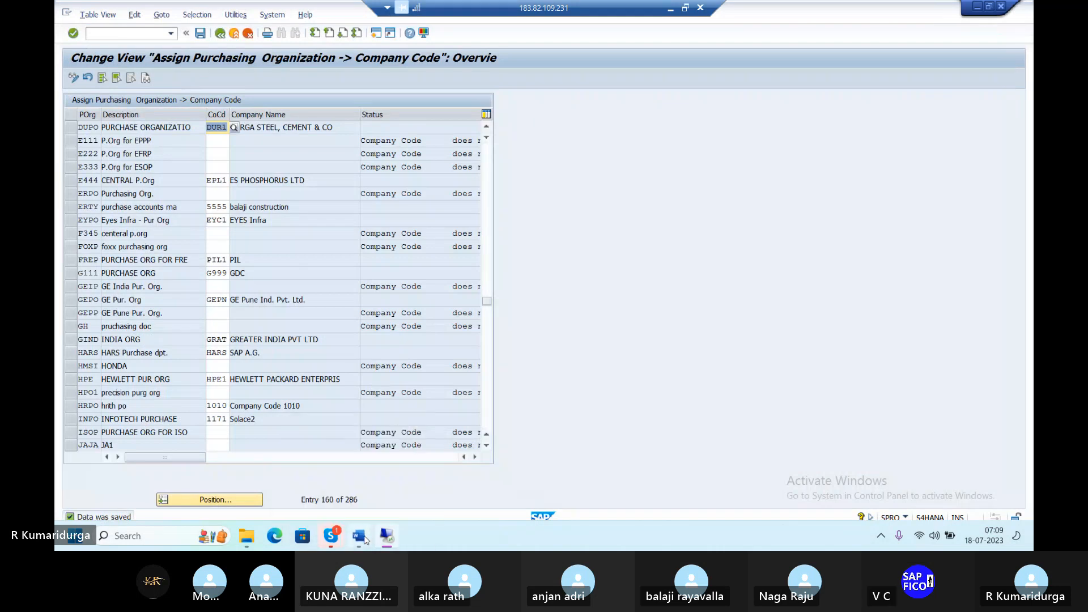
# Step: Check the Word checklist, then go back to the customizing guide tree
pyautogui.click(359, 536)
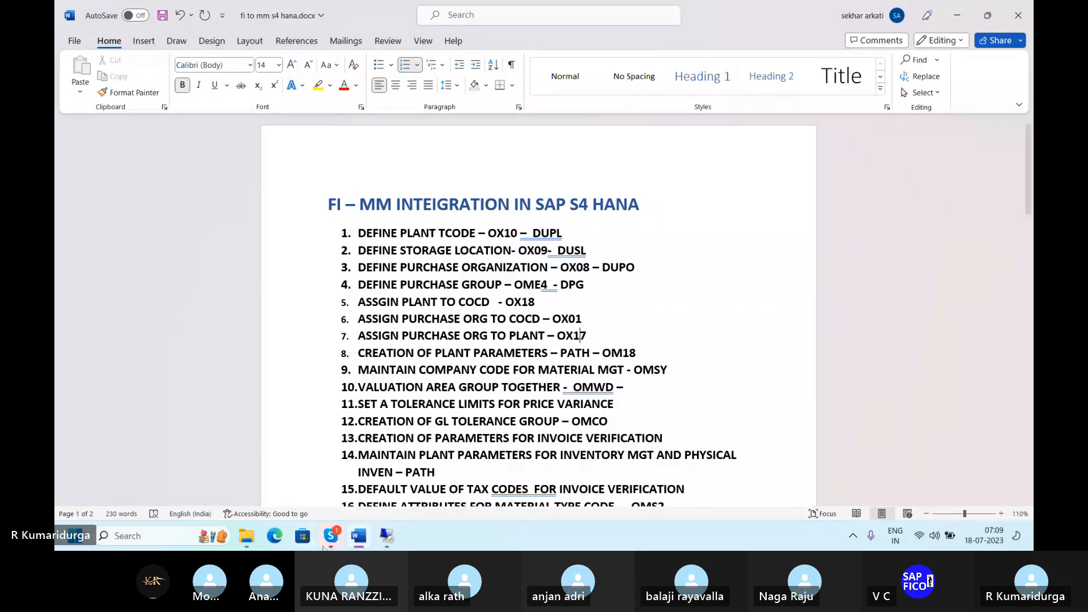
pyautogui.click(395, 539)
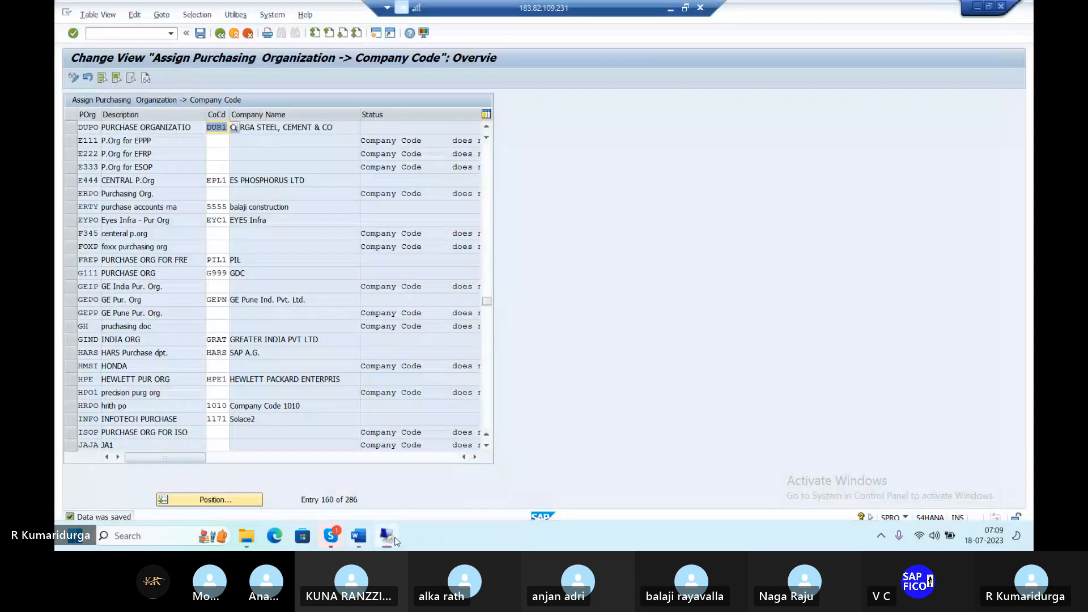
pyautogui.click(221, 35)
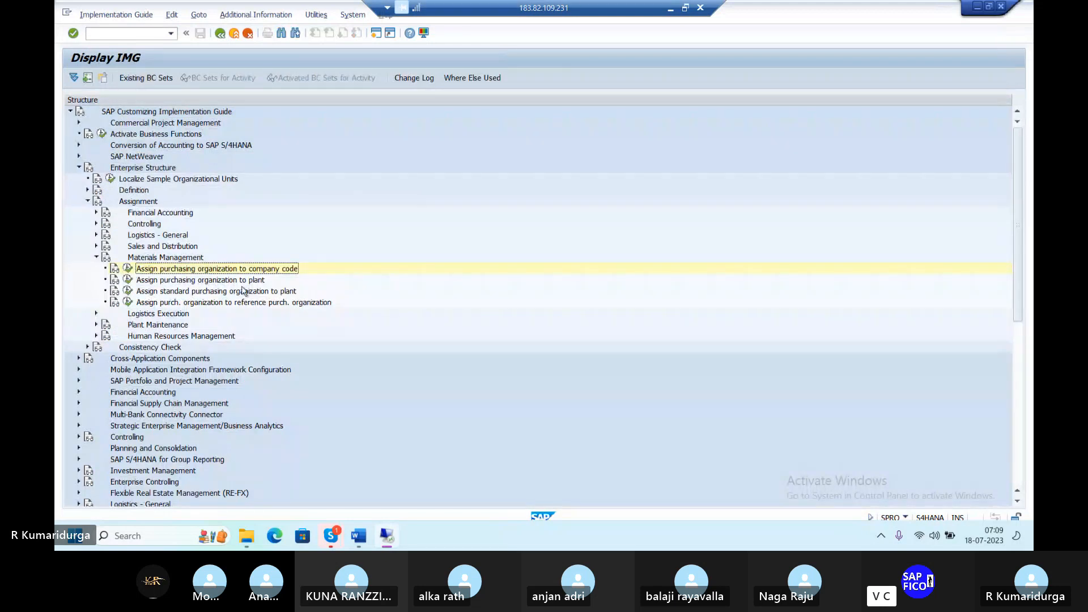
# Step: Create a new entry linking purchasing organization DUPO to plant DUPL and save it to the request
pyautogui.click(129, 283)
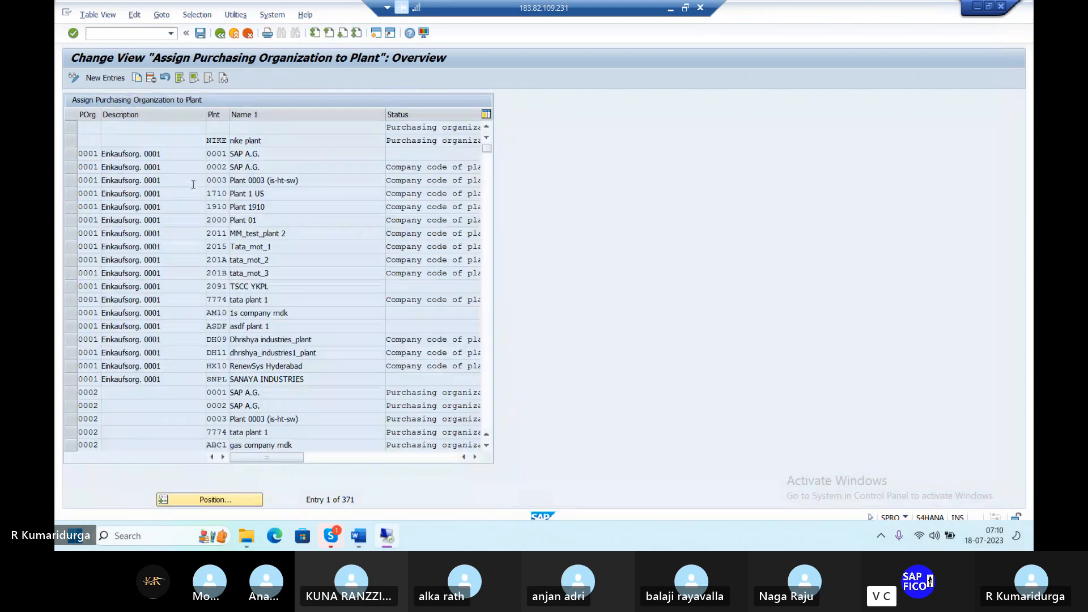
pyautogui.click(105, 78)
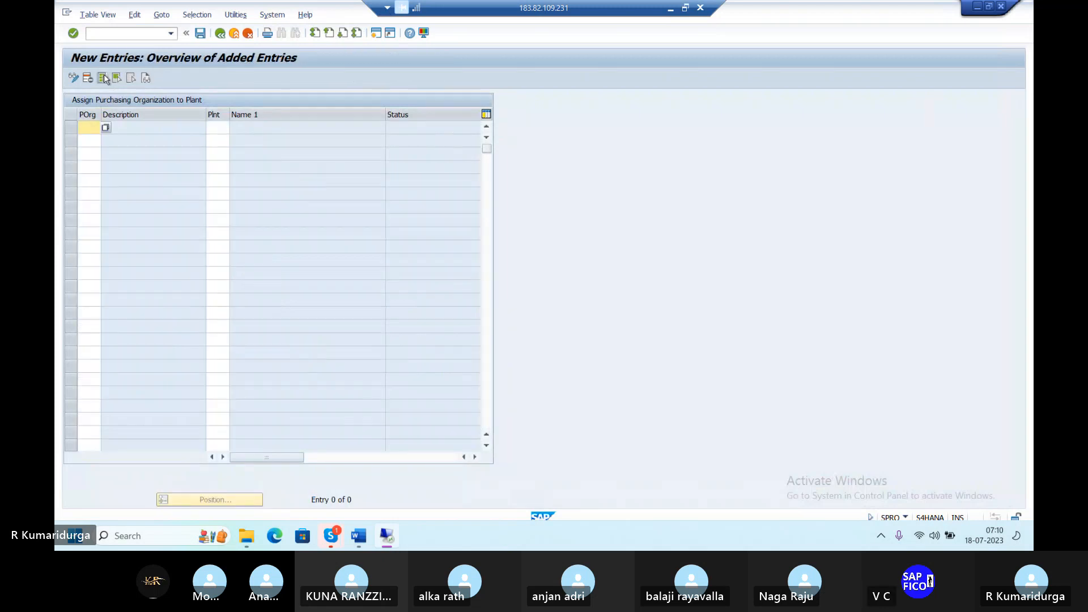
pyautogui.write('DUPO')
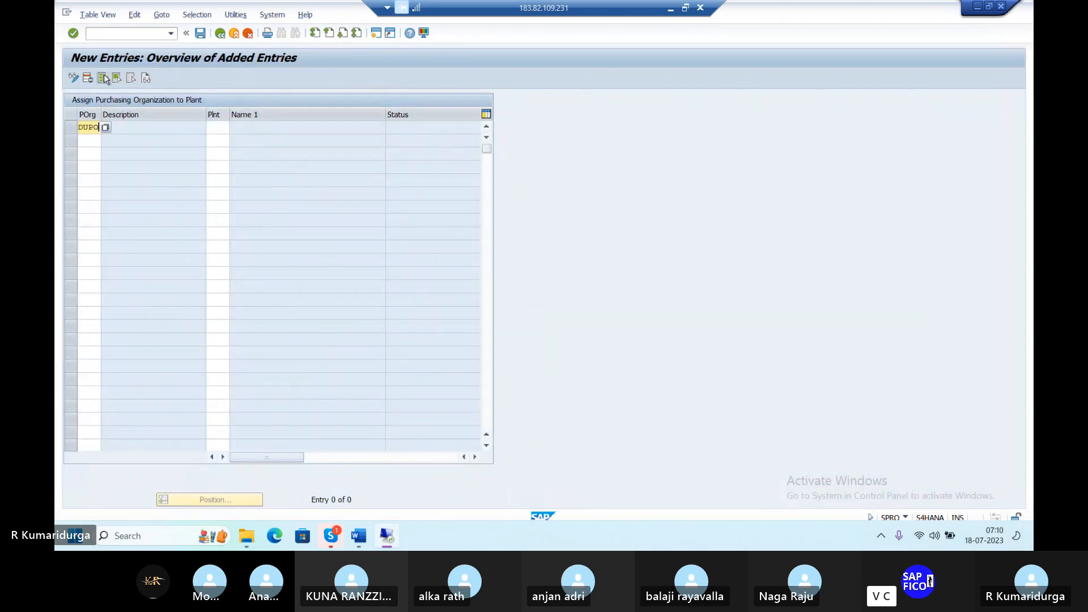
pyautogui.press('Tab')
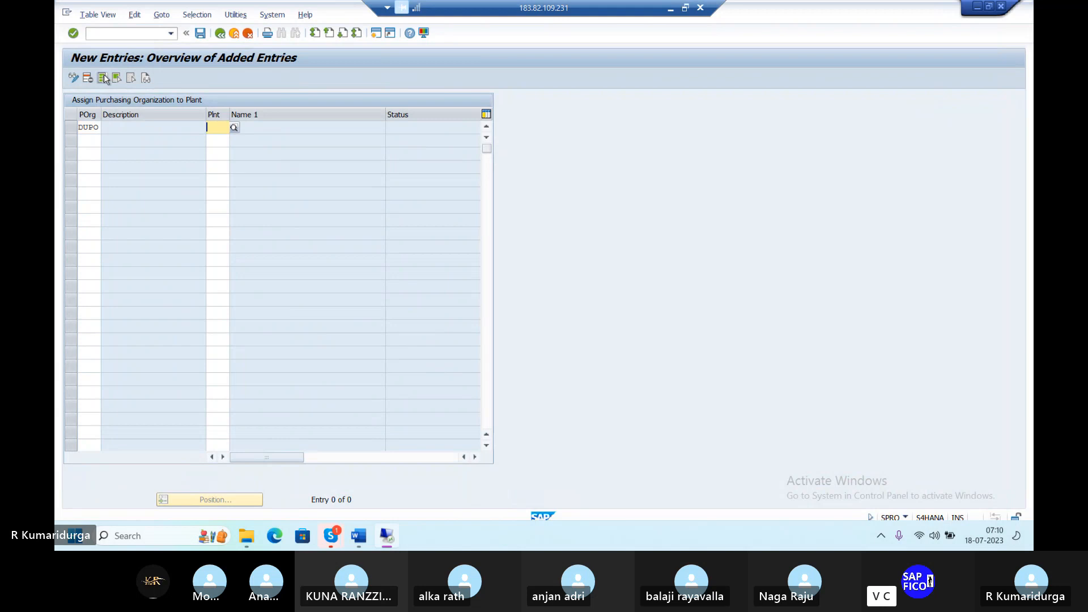
pyautogui.write('DUPL')
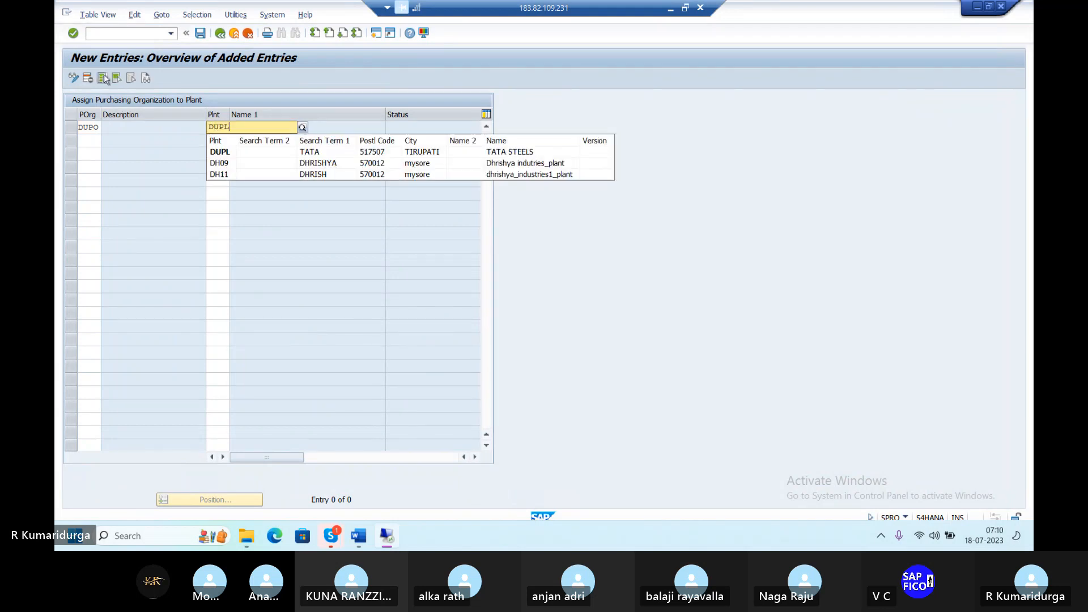
pyautogui.press('Return')
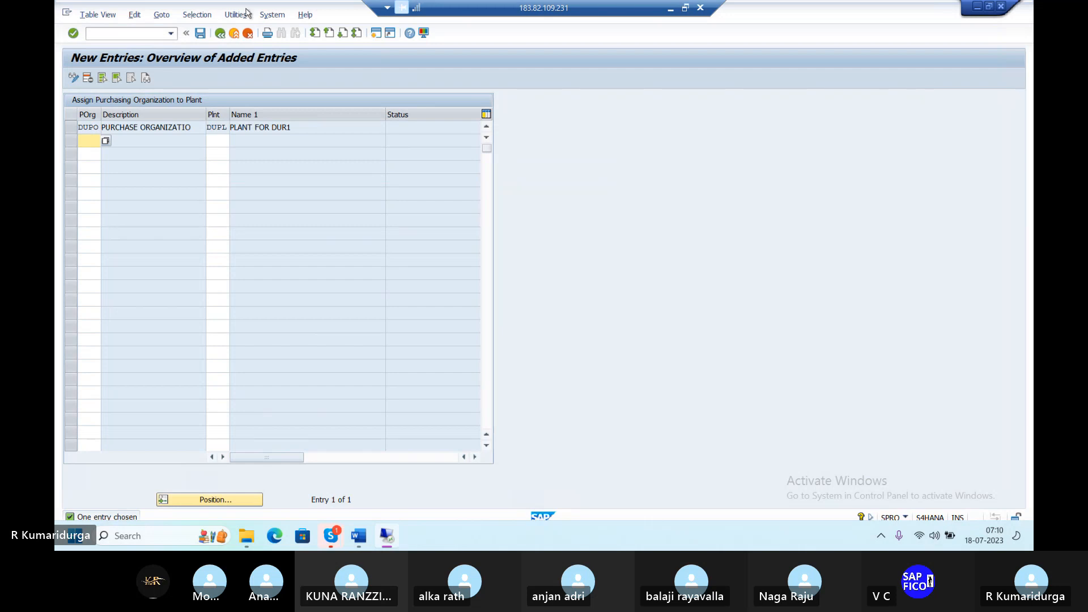
pyautogui.click(202, 35)
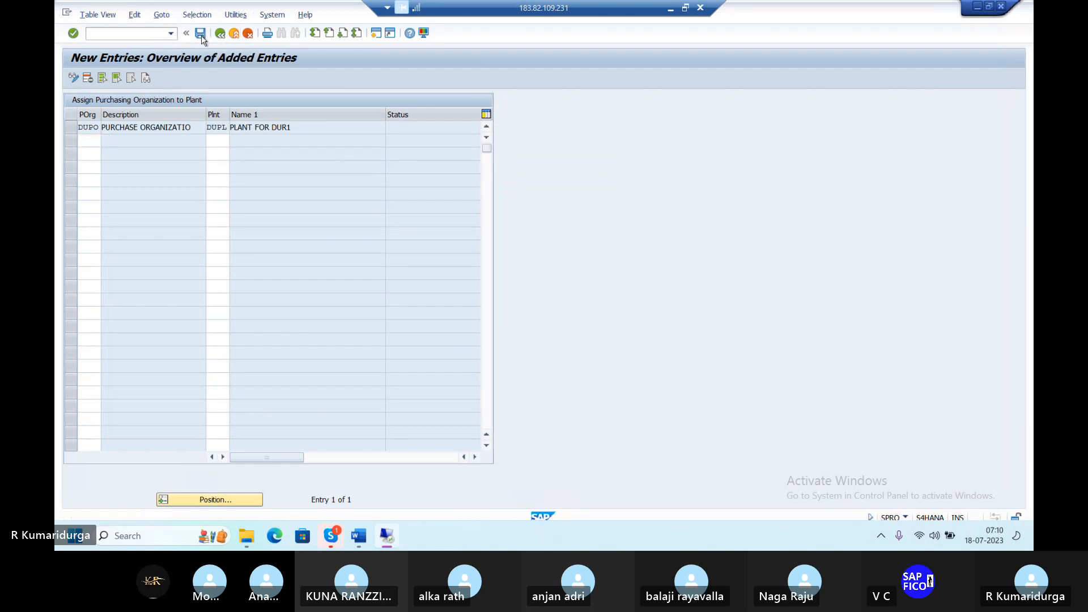
pyautogui.press('Return')
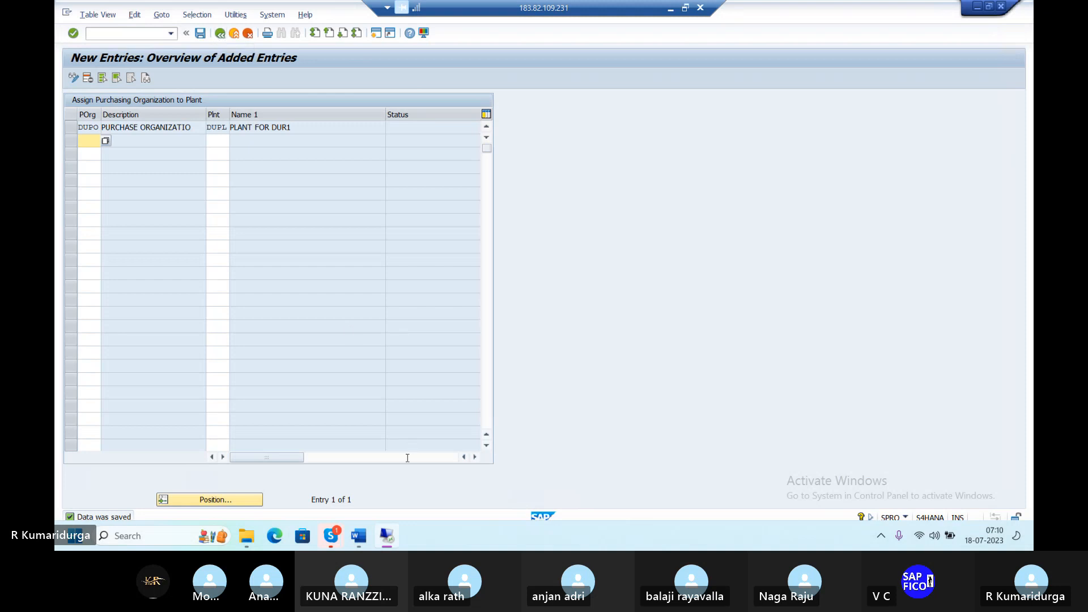
pyautogui.click(363, 537)
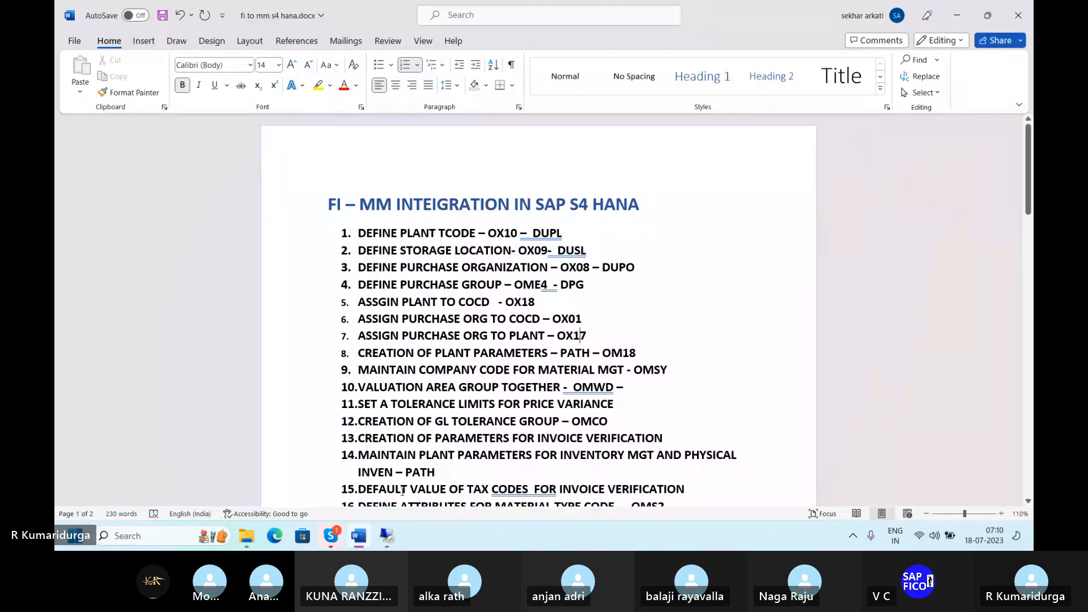
# Step: Insert a blank item 8 after the OX17 step, moving plant parameters (OM18) to item 9
pyautogui.click(558, 356)
pyautogui.click(388, 540)
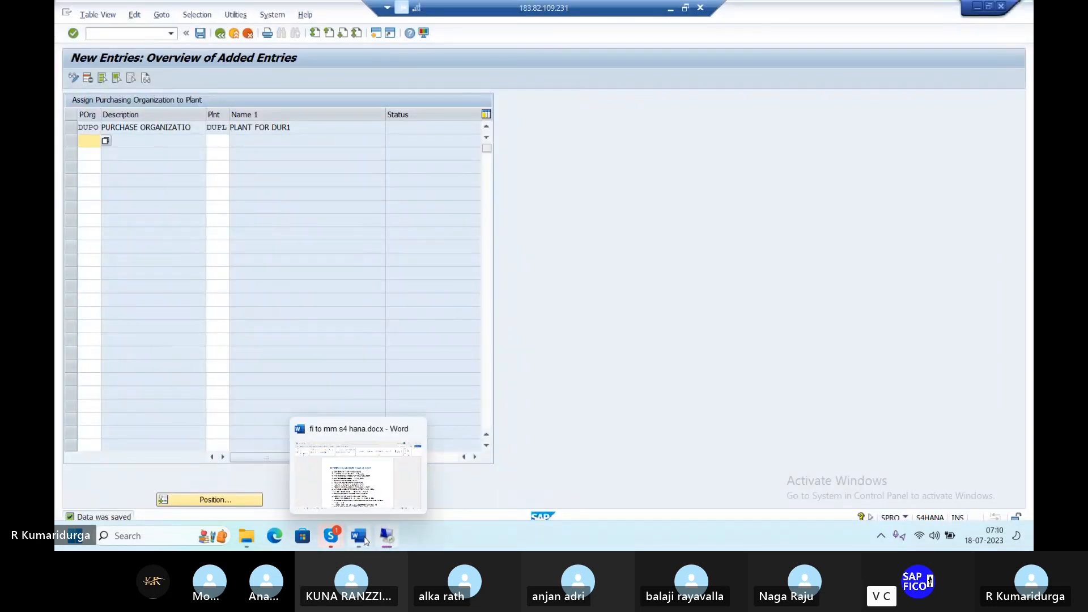
pyautogui.click(359, 536)
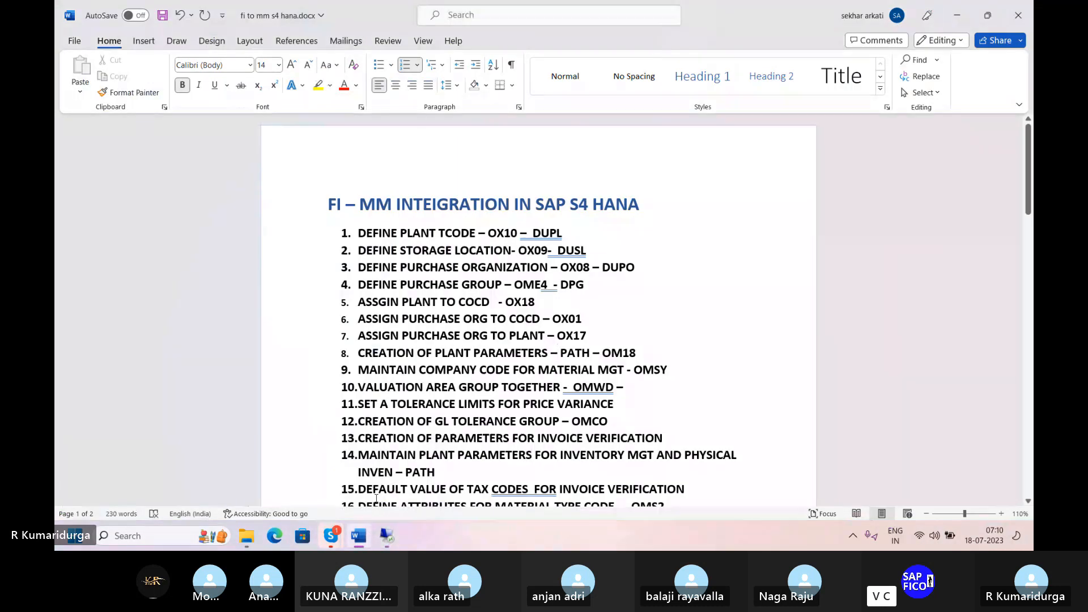
pyautogui.click(594, 334)
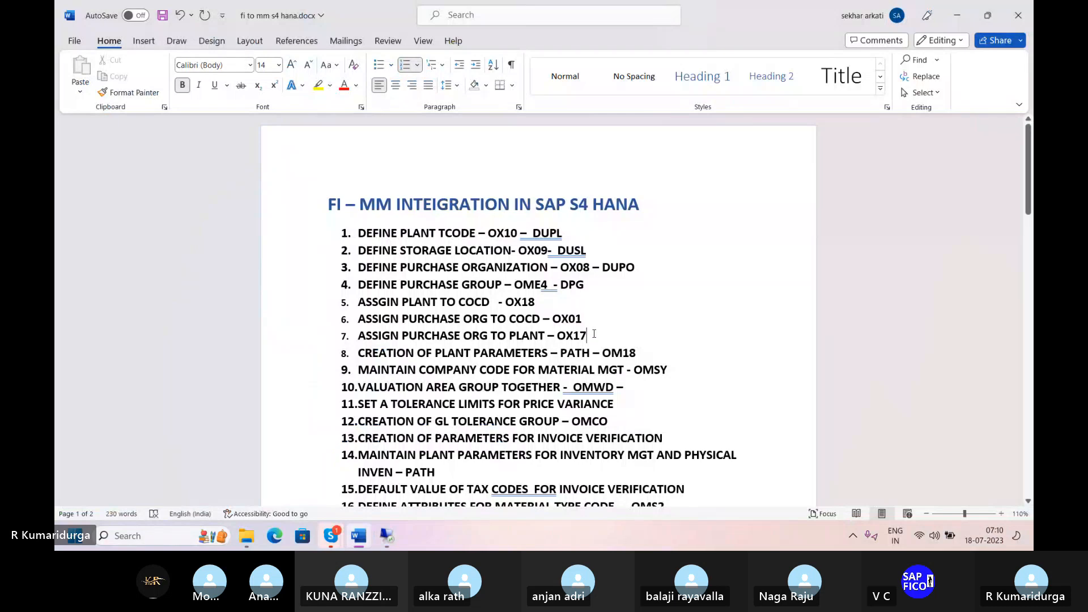
pyautogui.press('Return')
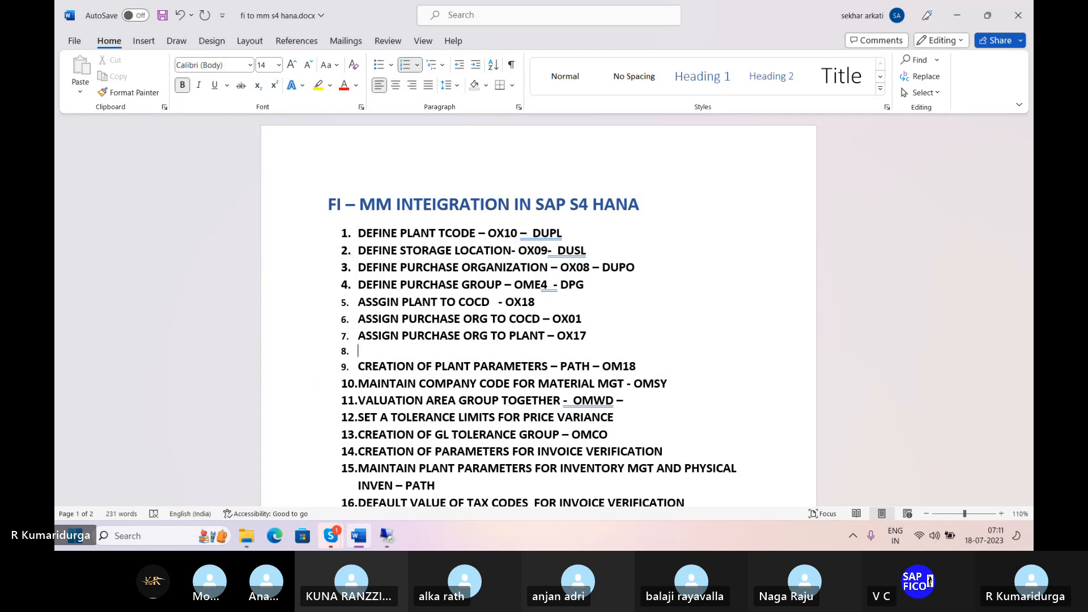
pyautogui.write('CA')
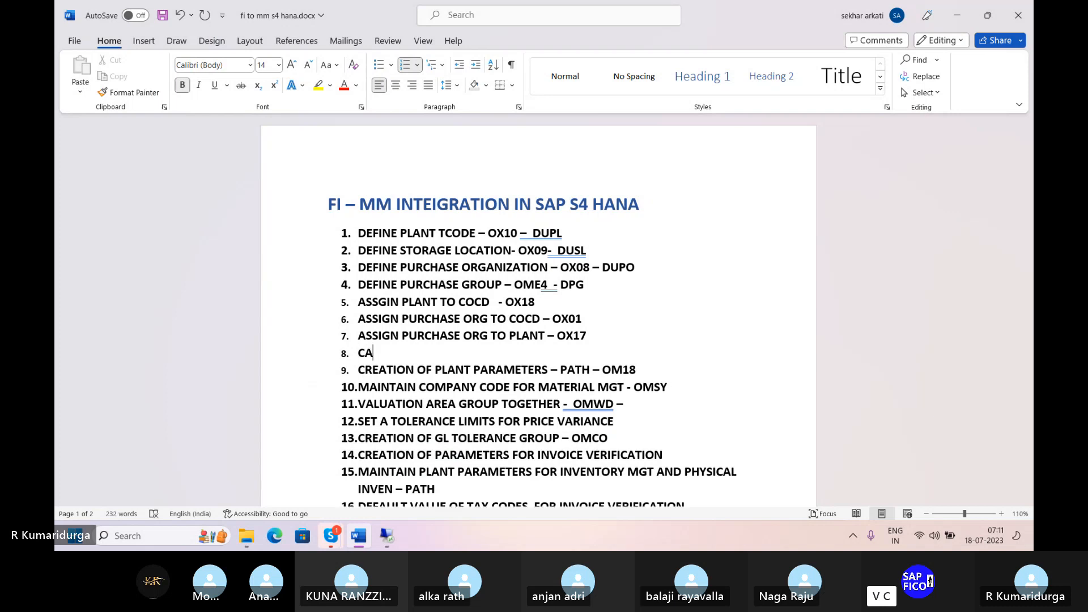
pyautogui.write('RRY')
pyautogui.press('BackSpace')
pyautogui.press('BackSpace')
pyautogui.press('BackSpace')
pyautogui.press('BackSpace')
pyautogui.press('BackSpace')
pyautogui.press('BackSpace')
pyautogui.press('BackSpace')
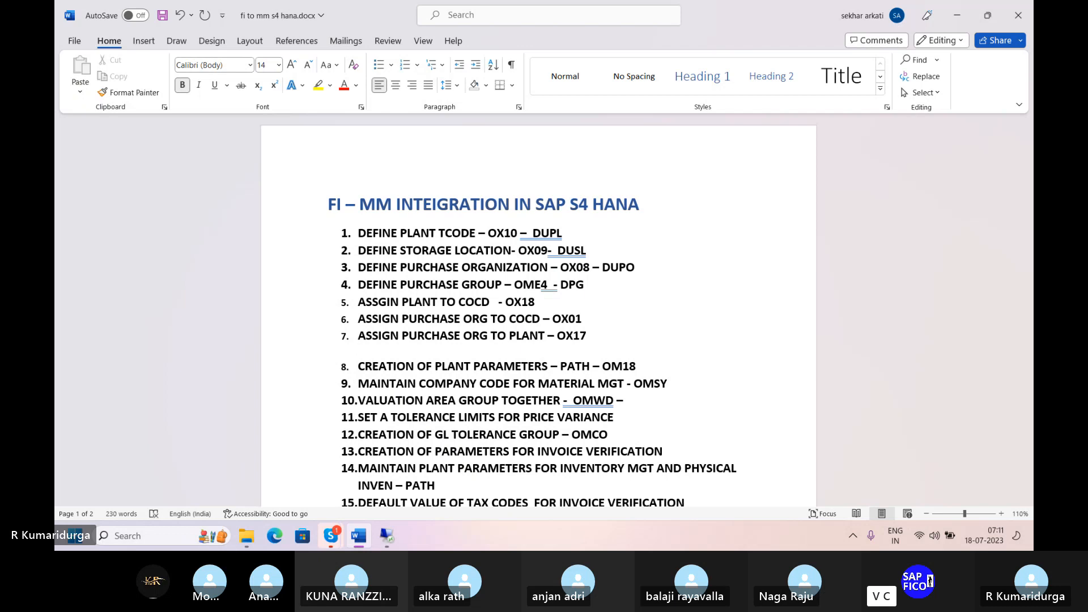
pyautogui.write('7A.')
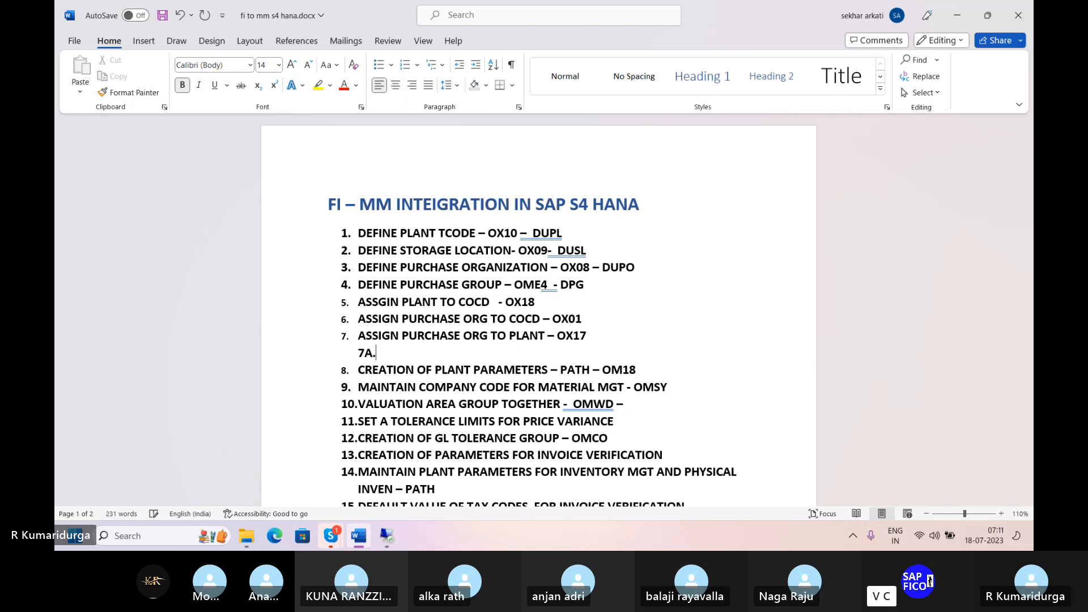
pyautogui.press('BackSpace')
pyautogui.press('BackSpace')
pyautogui.press('BackSpace')
pyautogui.write('A.  CA')
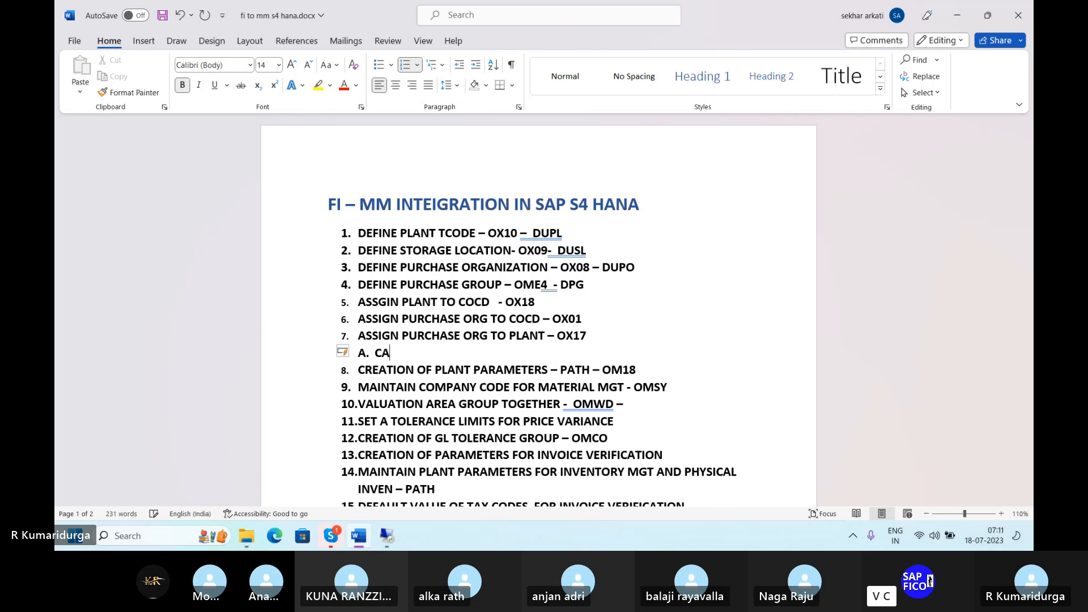
pyautogui.write('RRY OUT OVERA')
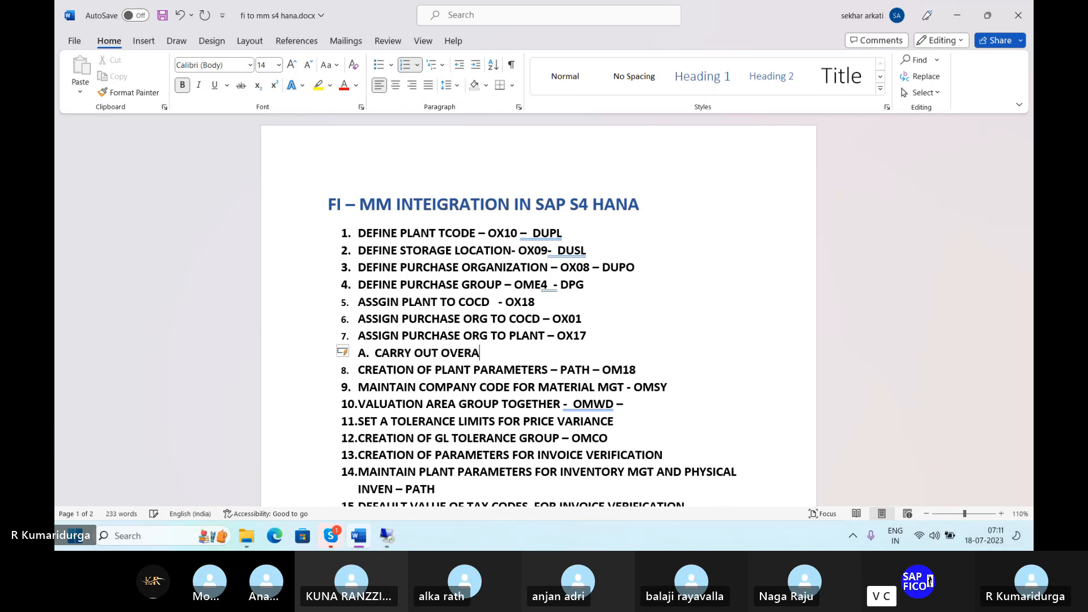
pyautogui.write('LL MAI')
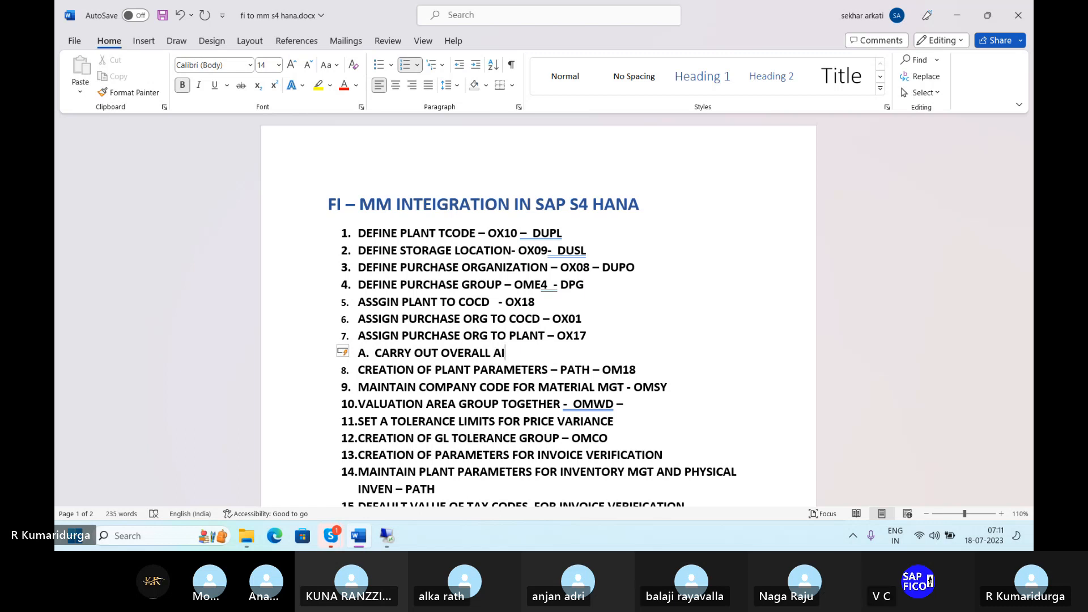
pyautogui.write('NTE')
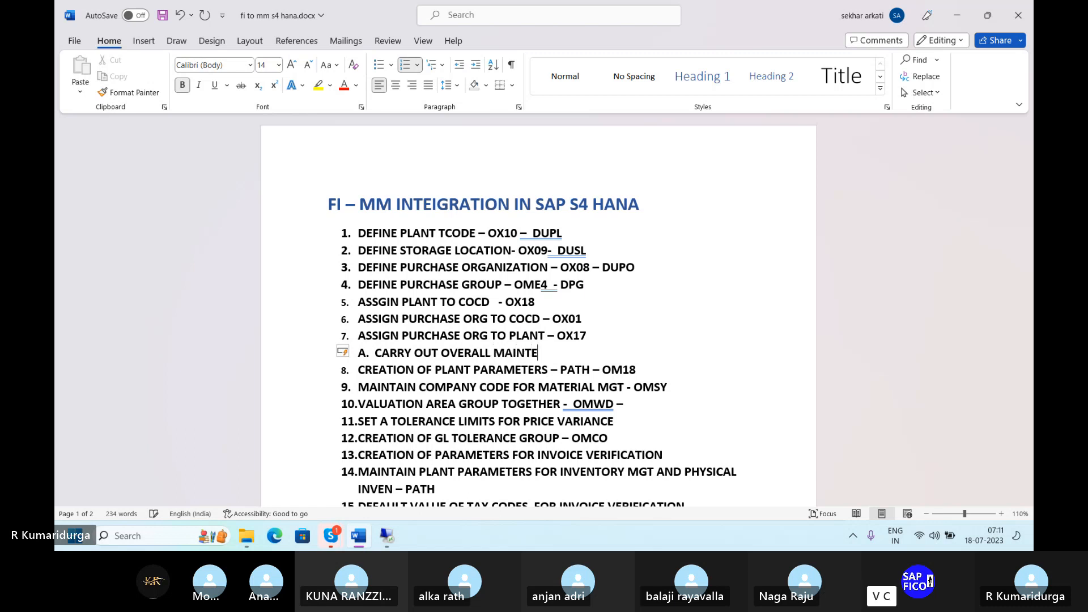
pyautogui.write('NANCE OF PLANT PARA')
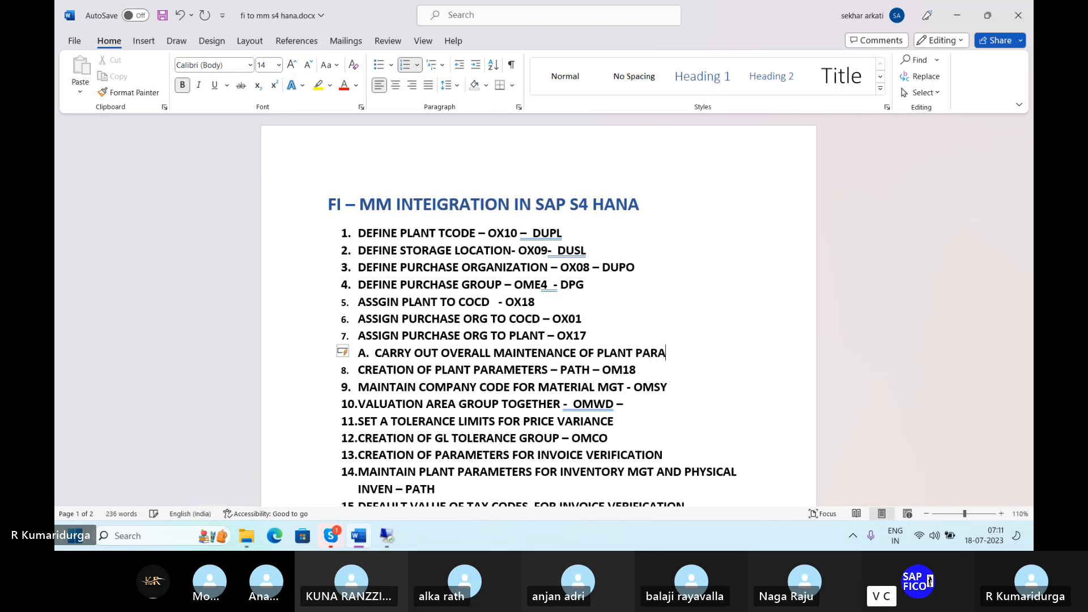
pyautogui.write('METERS')
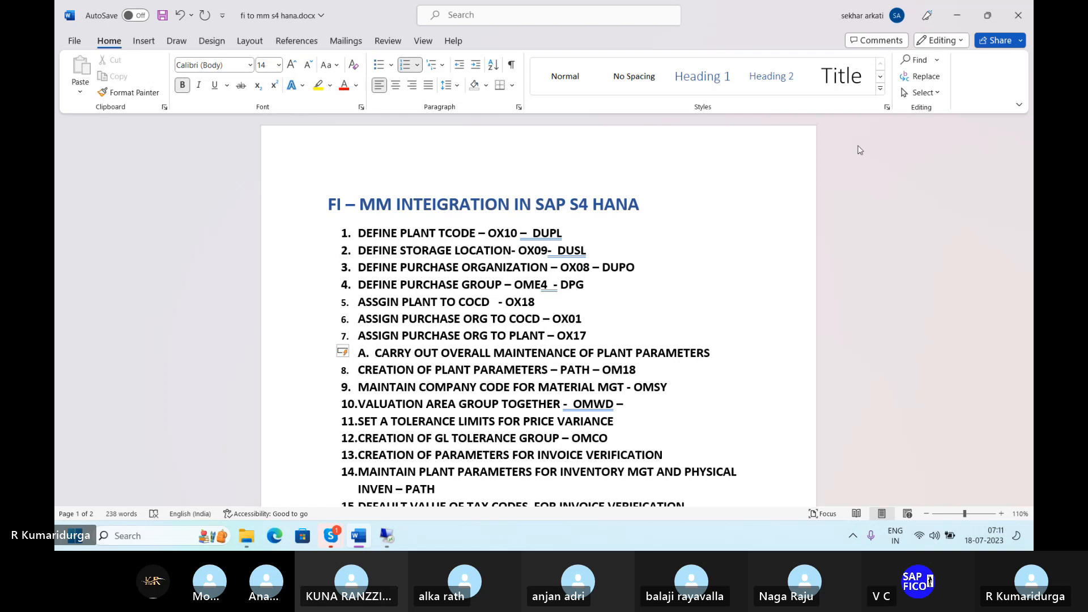
pyautogui.click(876, 157)
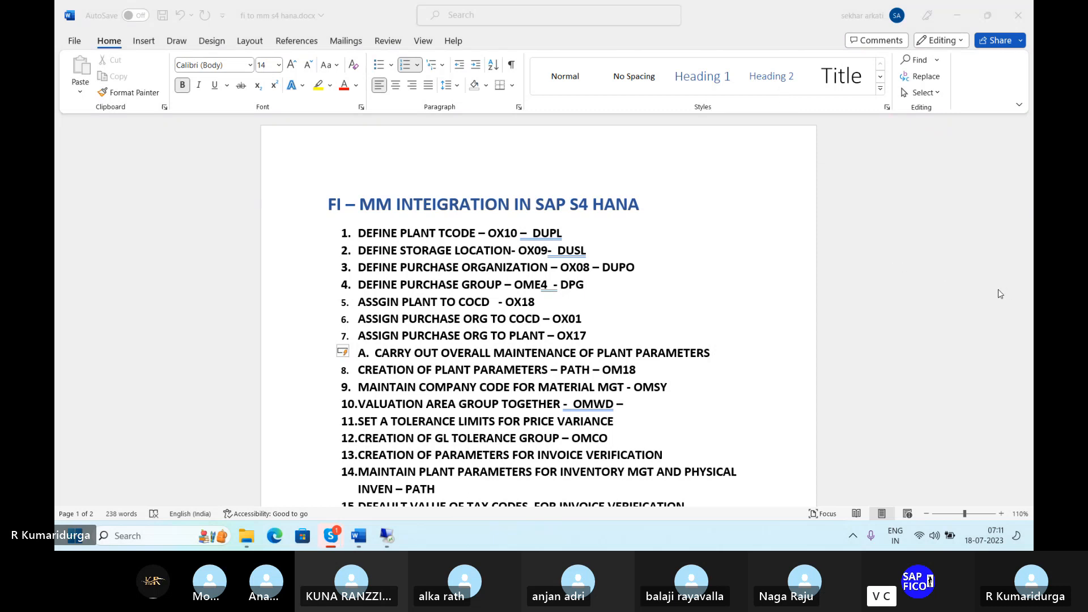
pyautogui.click(709, 356)
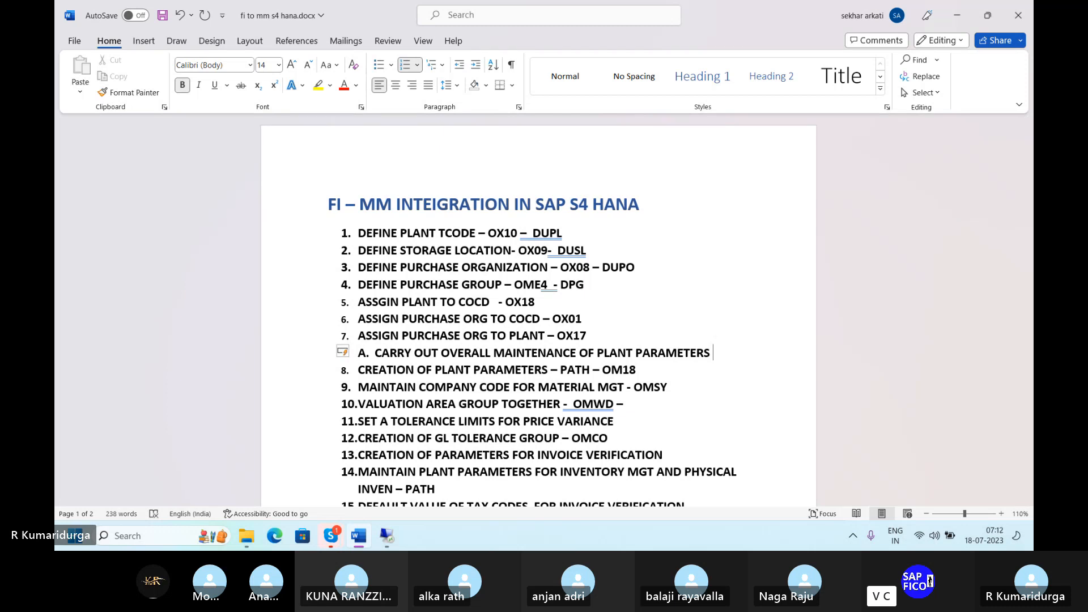
pyautogui.click(554, 318)
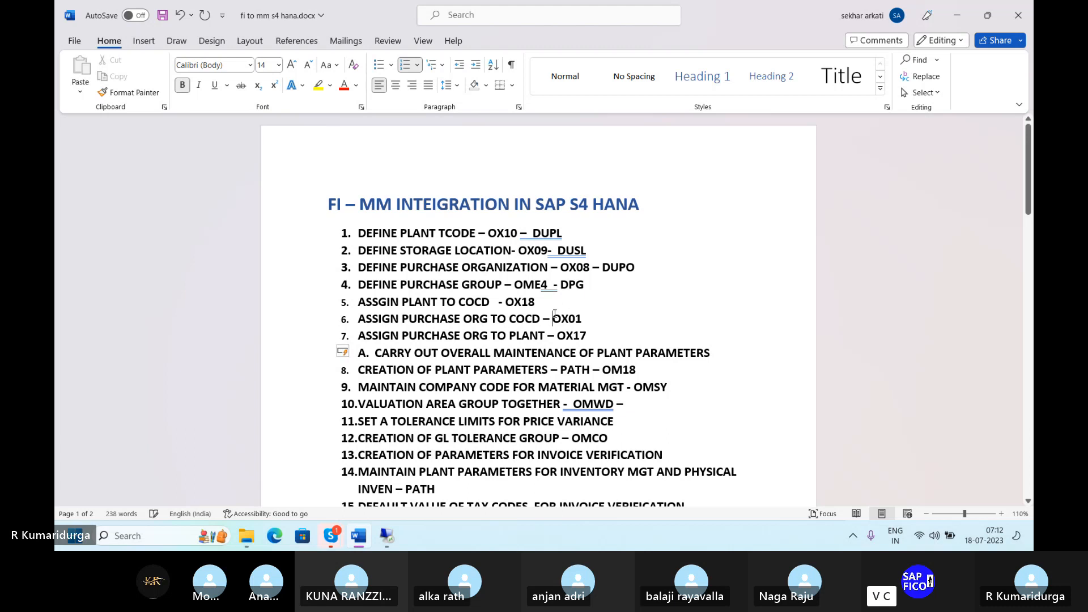
pyautogui.click(718, 353)
# Step: Go back from the added entries to the Assign Purchasing Organization to Plant overview listing DUPO for DUPL
pyautogui.click(390, 535)
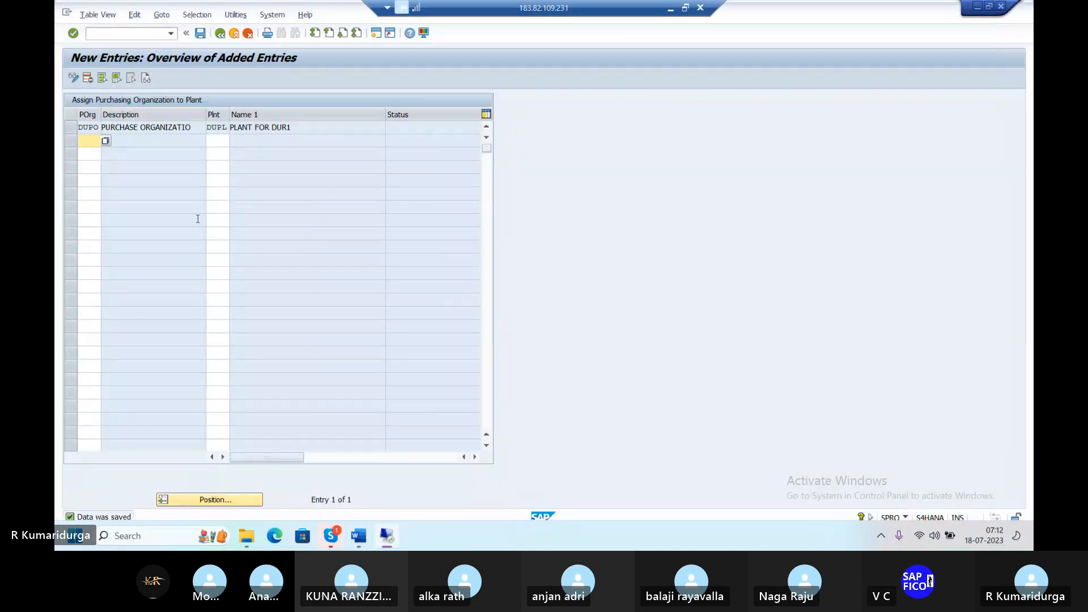
pyautogui.click(134, 38)
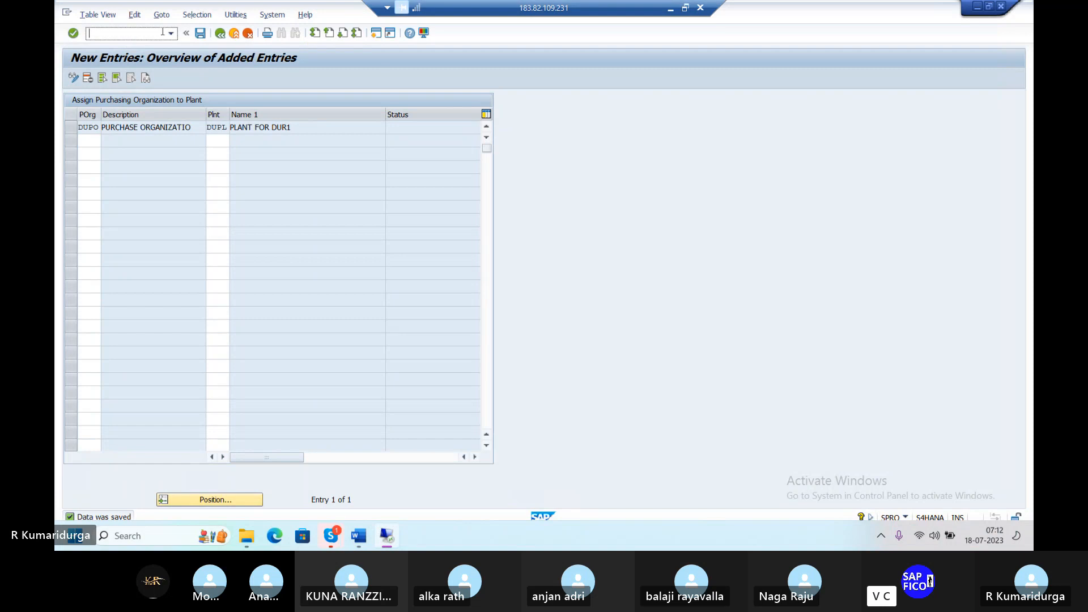
pyautogui.click(219, 34)
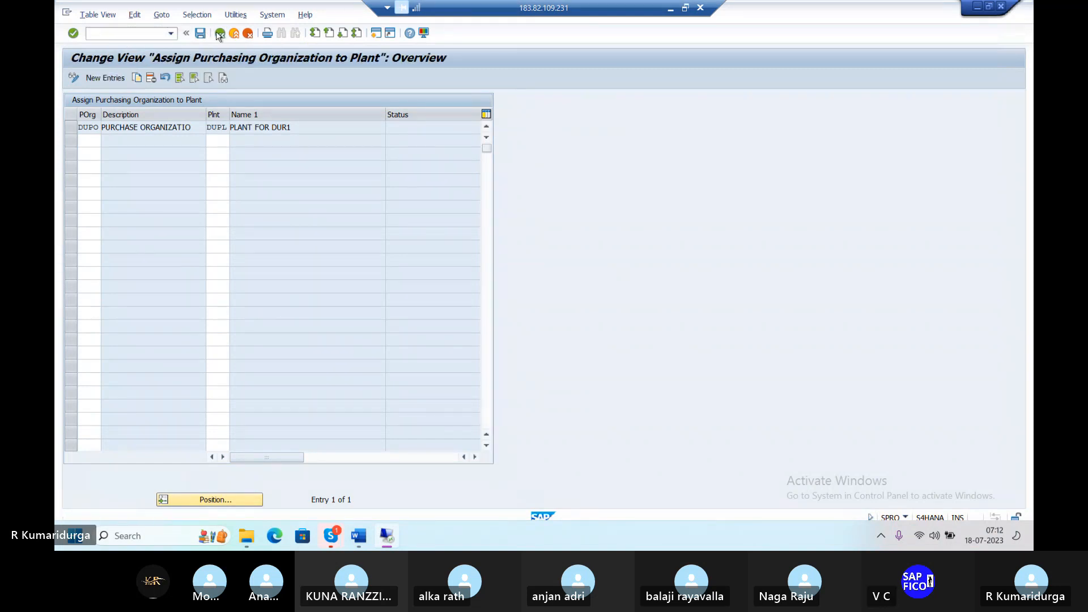
# Step: In the SPRO tree, run Materials Management > Consumption-Based Planning > Plant Parameters > Carry Out Overall Maintenance of Plant Parameters
pyautogui.click(219, 34)
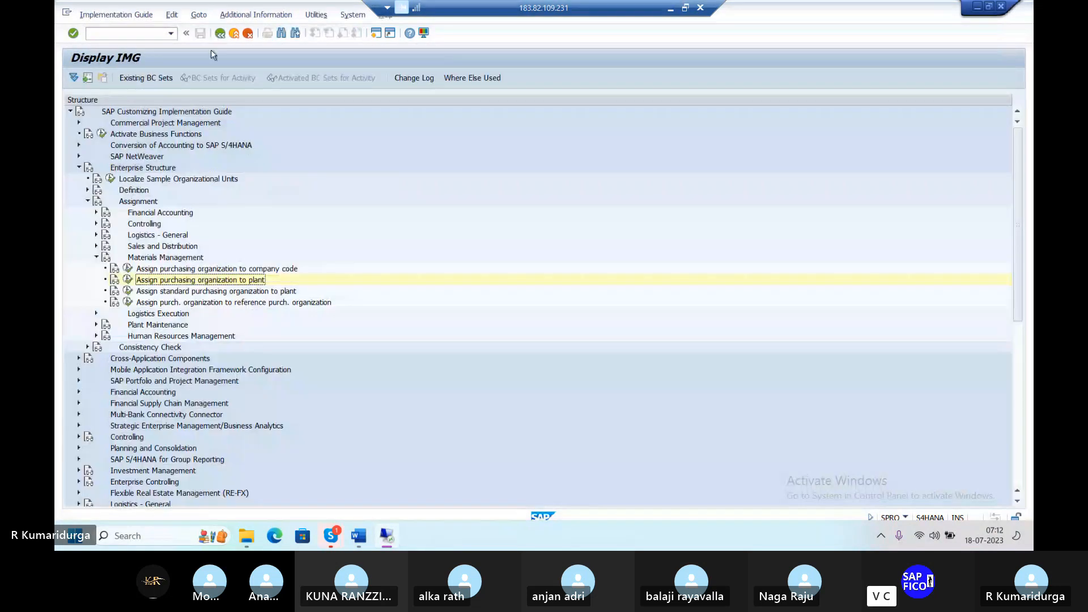
pyautogui.click(97, 258)
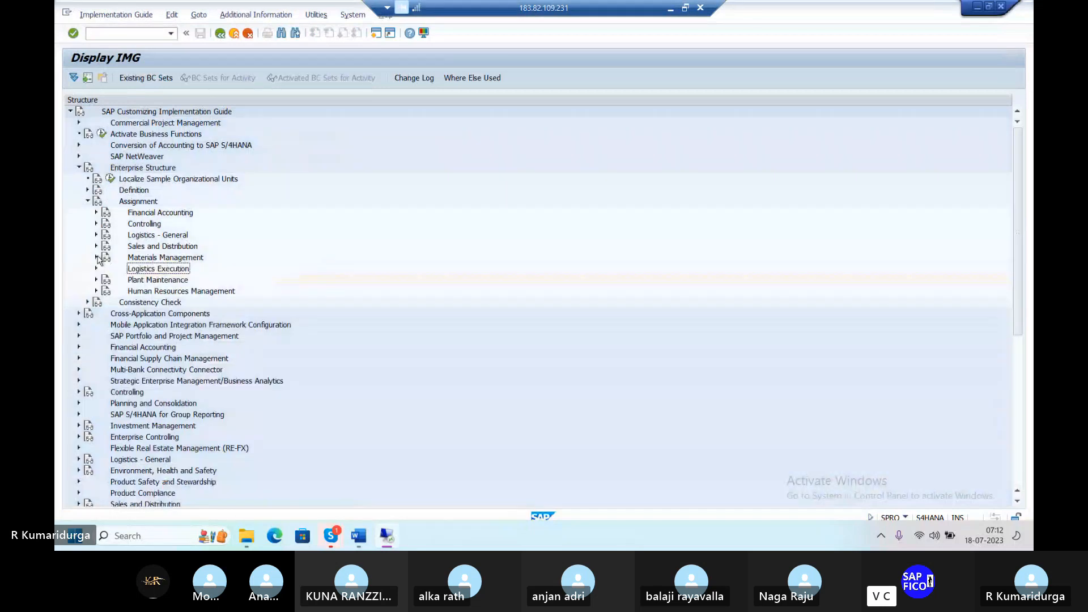
pyautogui.click(97, 258)
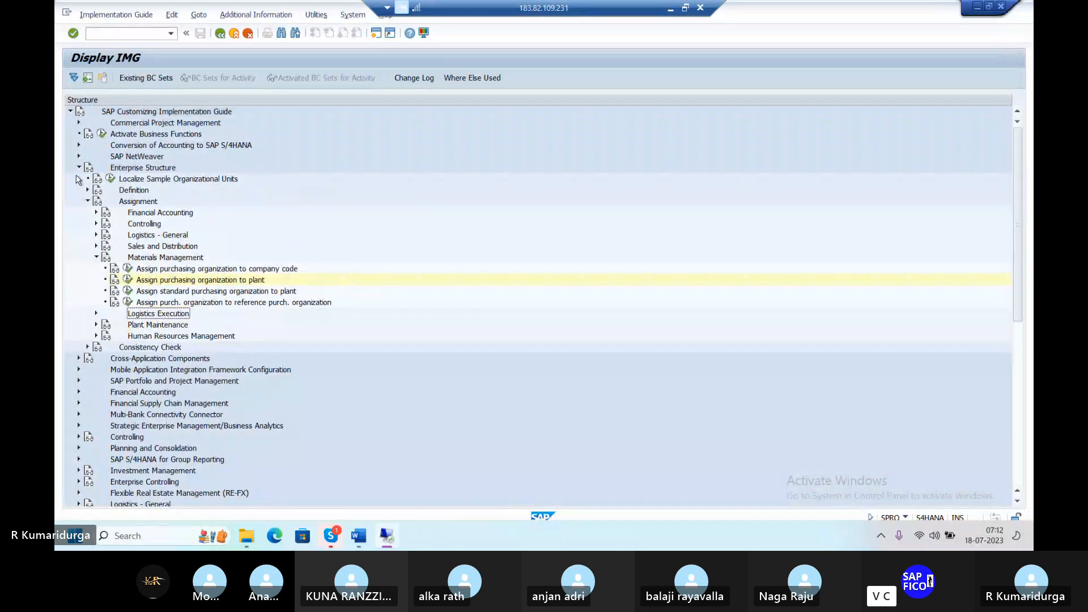
pyautogui.click(80, 167)
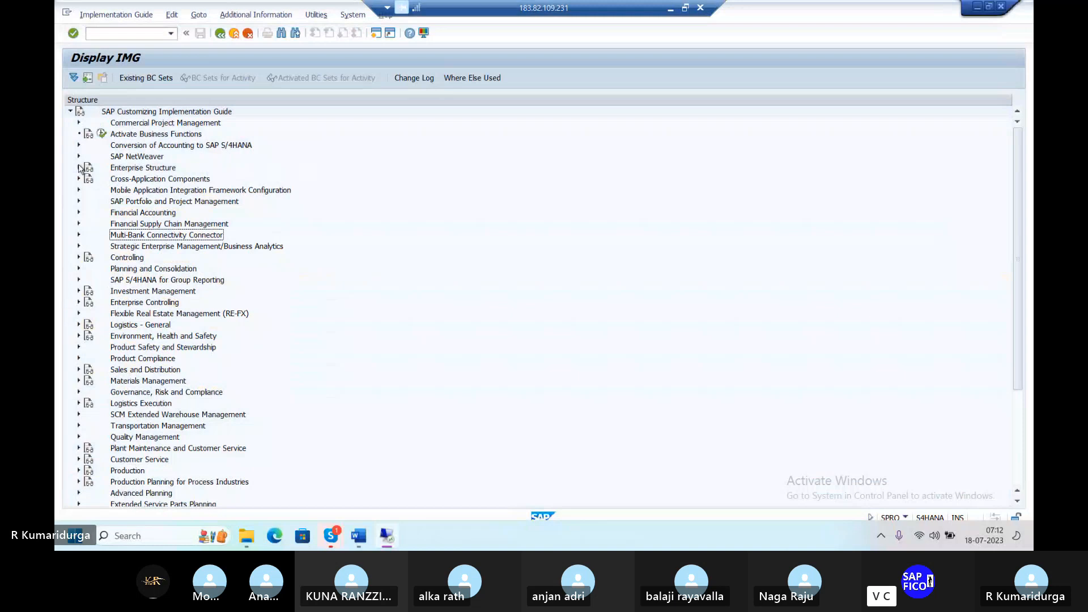
pyautogui.click(79, 381)
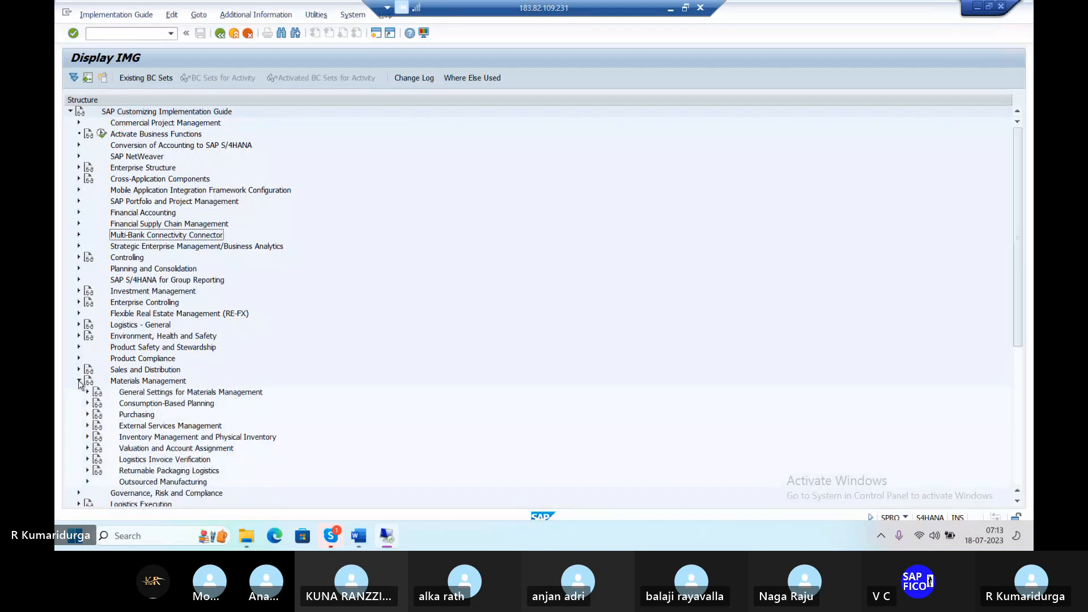
pyautogui.scroll(-4, 80, 384)
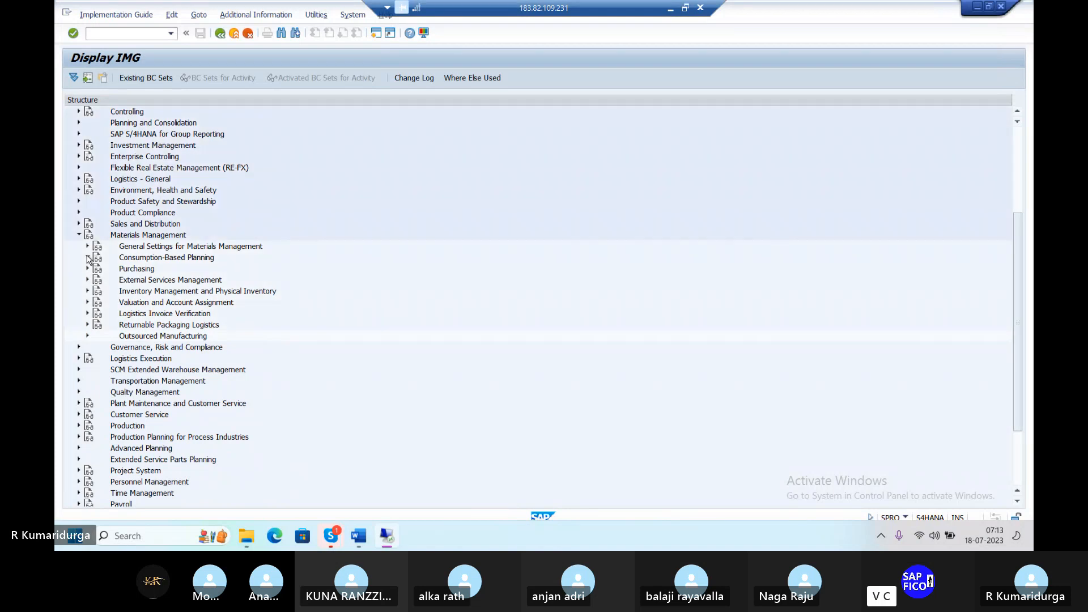
pyautogui.click(88, 258)
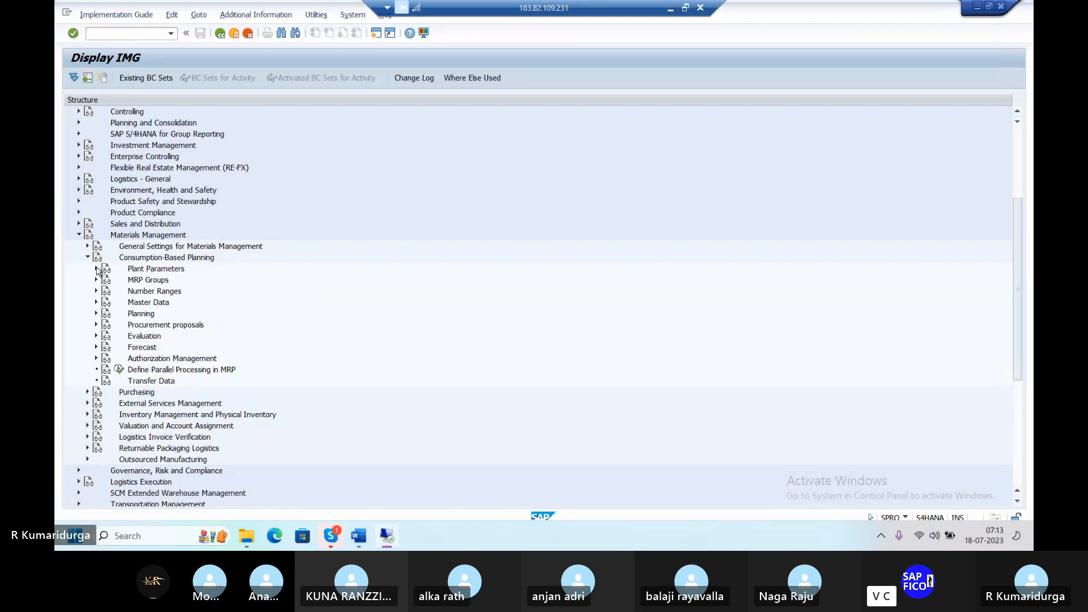
pyautogui.click(97, 269)
pyautogui.click(98, 269)
pyautogui.click(97, 269)
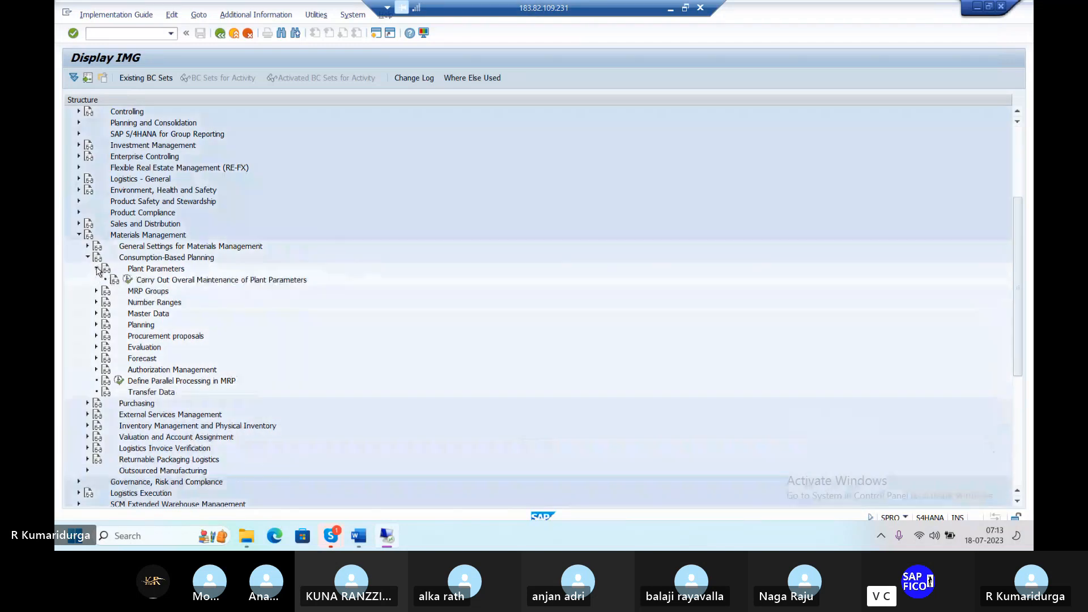
pyautogui.click(128, 281)
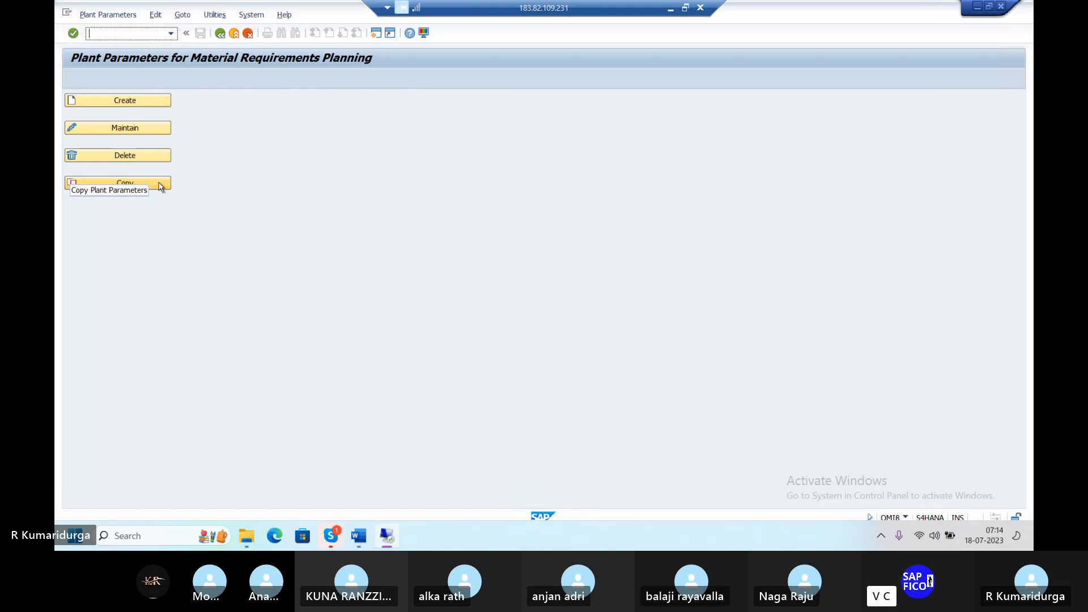
# Step: Attempt to copy plant parameters with 1000 as the source plant and DUPL as the target
pyautogui.click(161, 183)
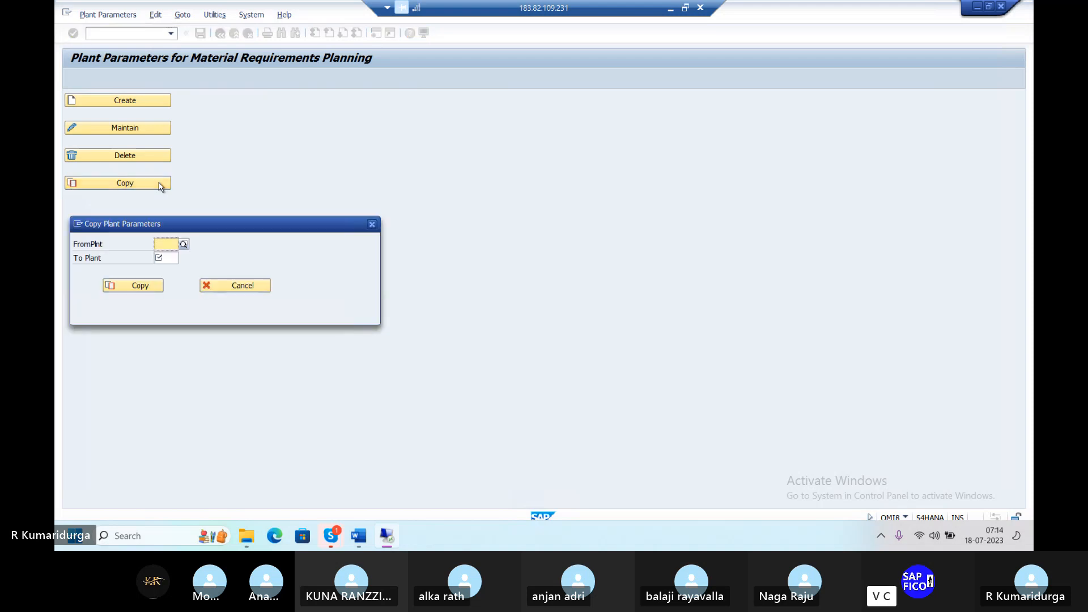
pyautogui.click(184, 244)
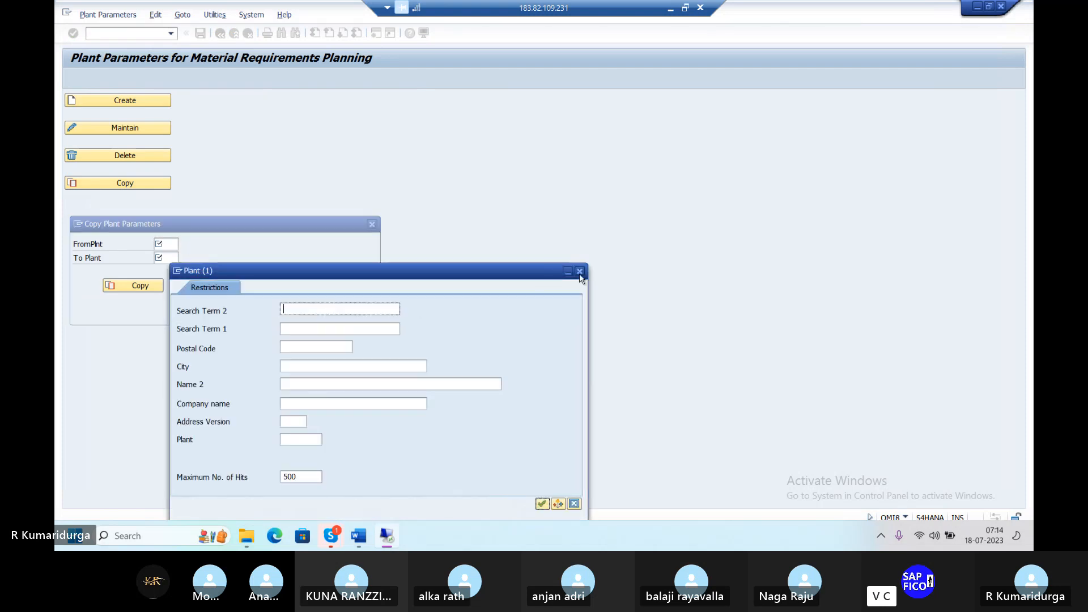
pyautogui.click(579, 271)
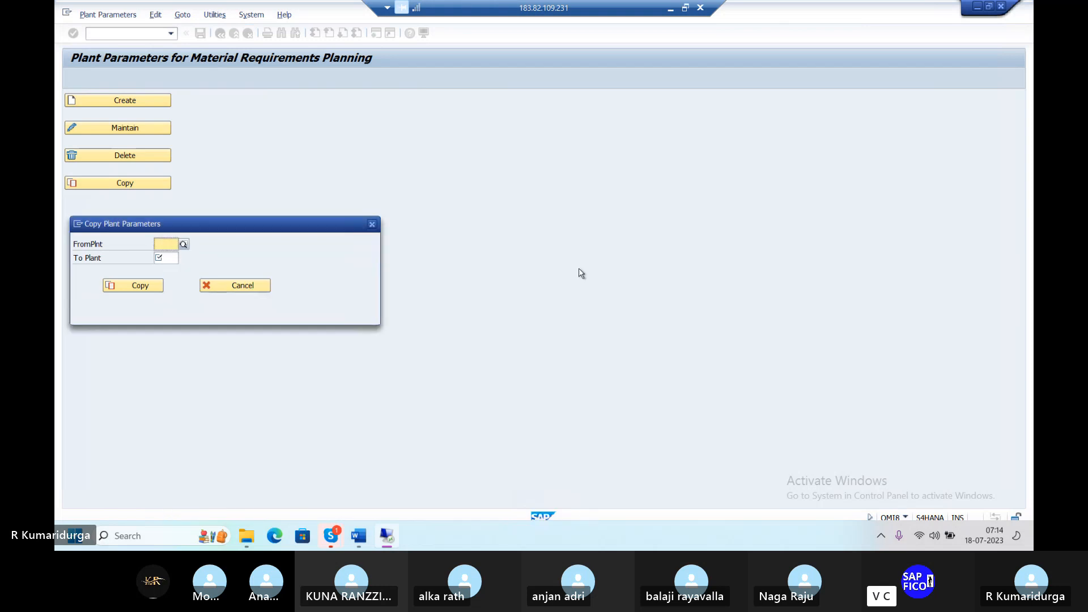
pyautogui.write('1000')
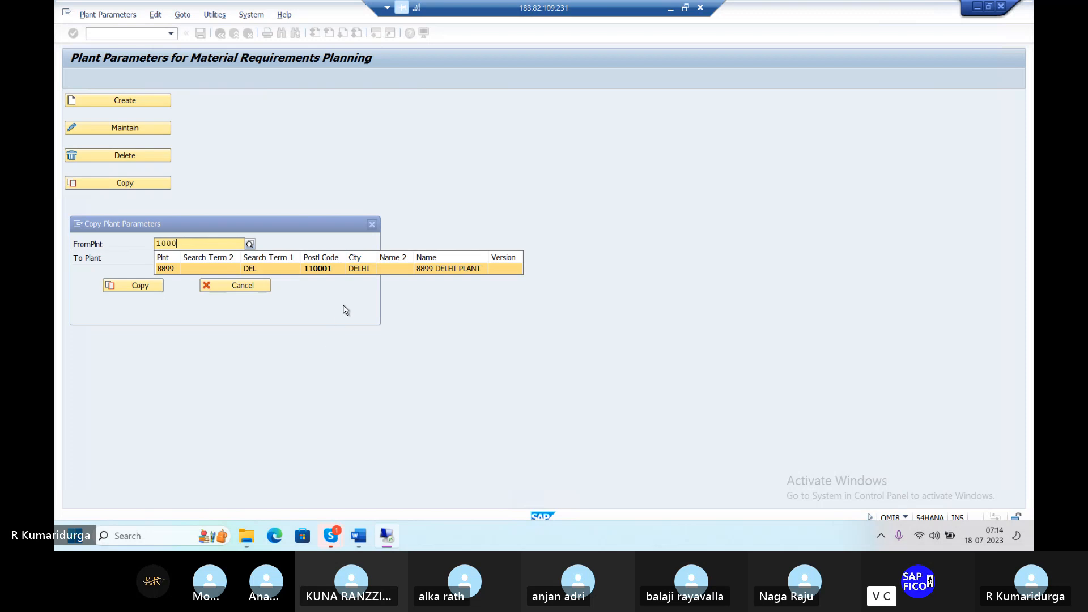
pyautogui.press('Return')
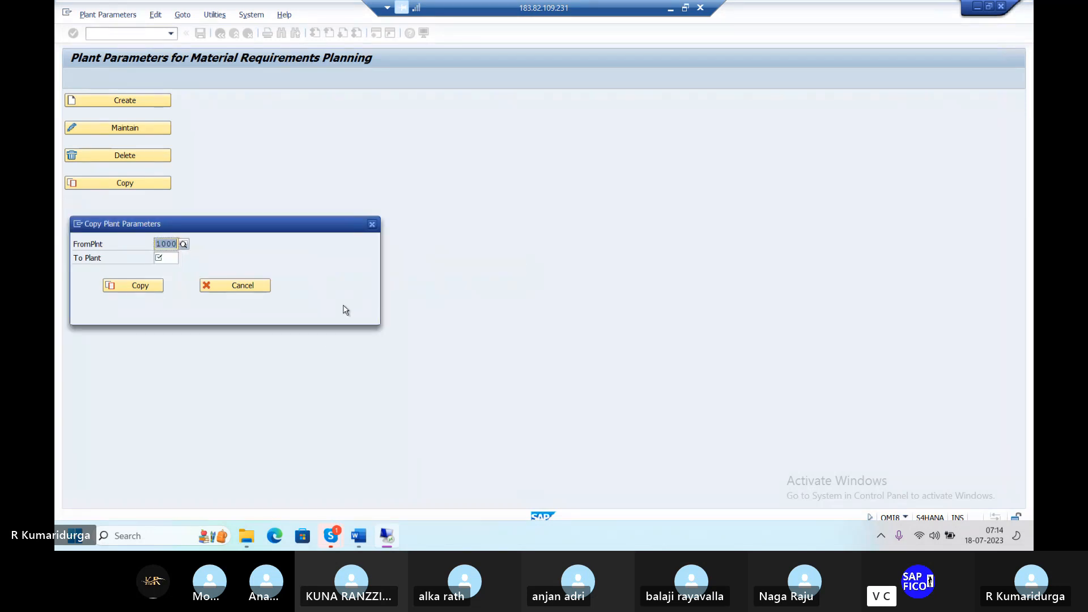
pyautogui.click(170, 256)
pyautogui.write('DU')
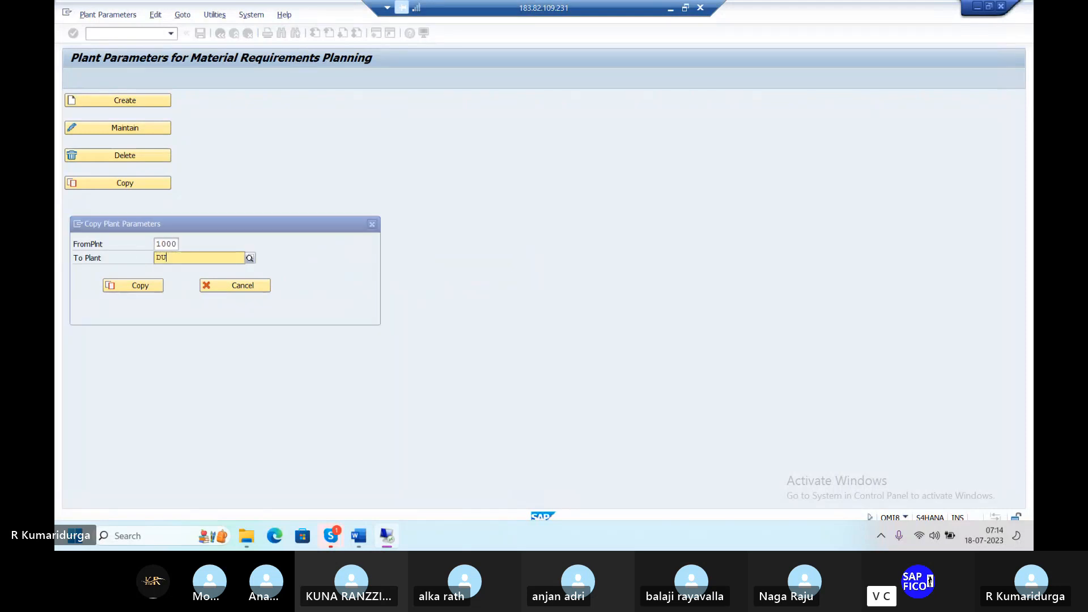
pyautogui.write('PL')
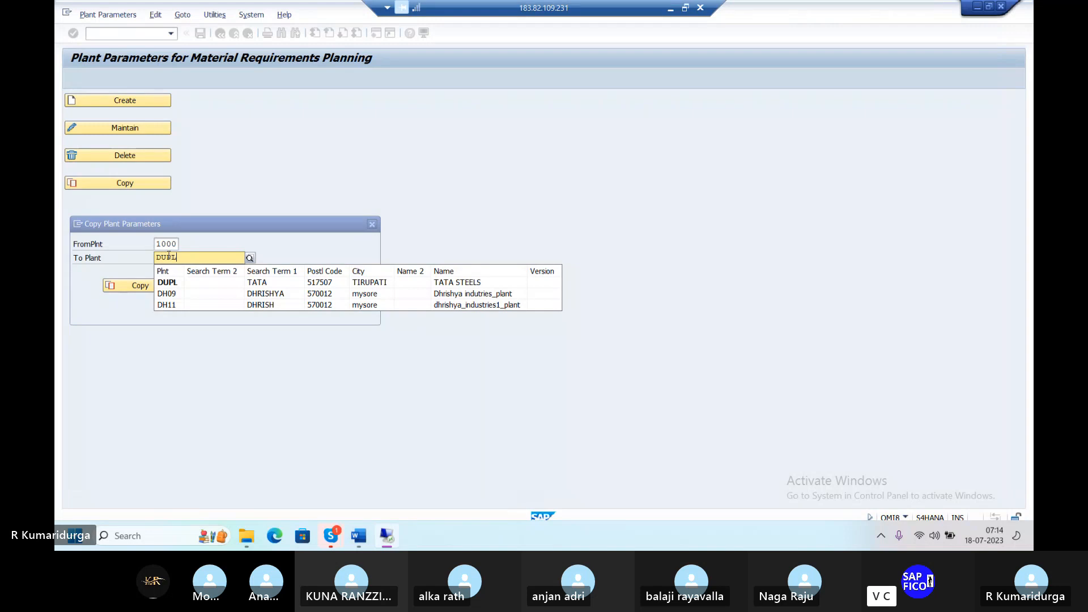
pyautogui.click(169, 283)
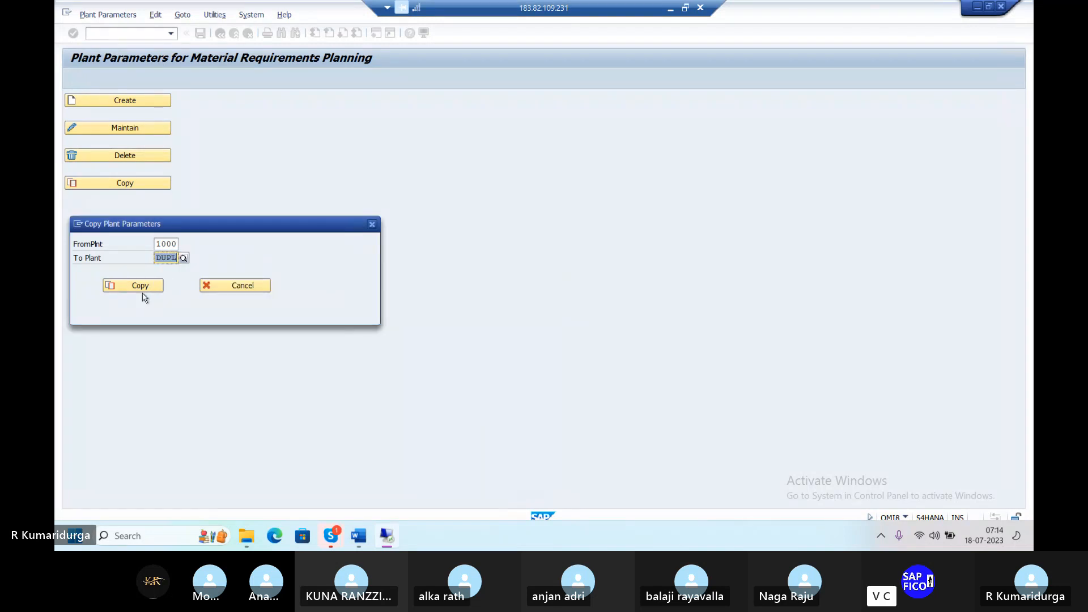
pyautogui.click(145, 286)
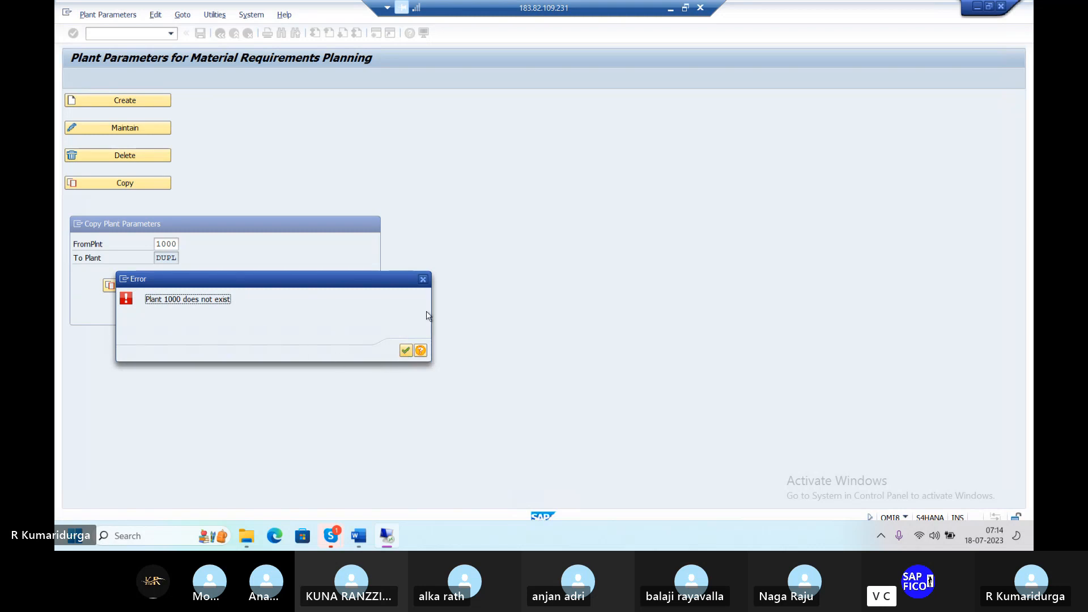
# Step: Dismiss the plant 1000 error and choose plant 1001 as the source from the plant search
pyautogui.click(424, 280)
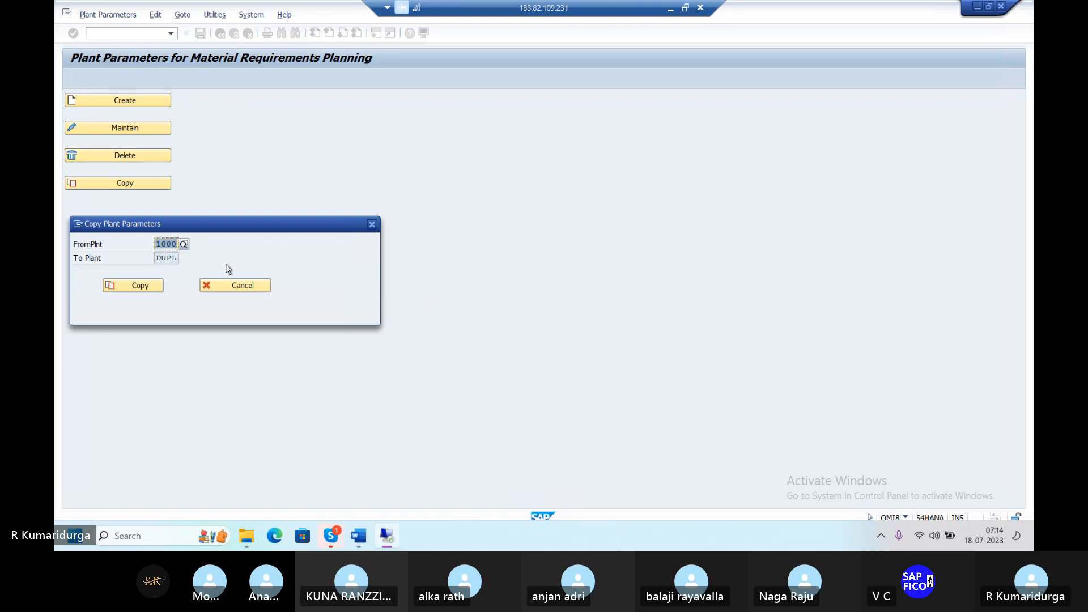
pyautogui.click(187, 246)
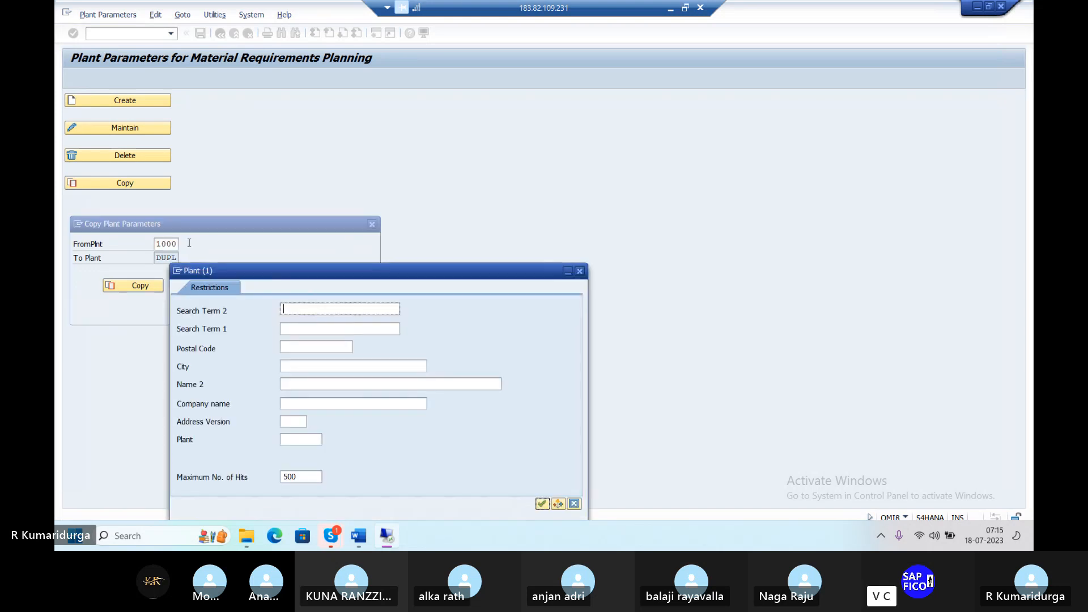
pyautogui.press('Return')
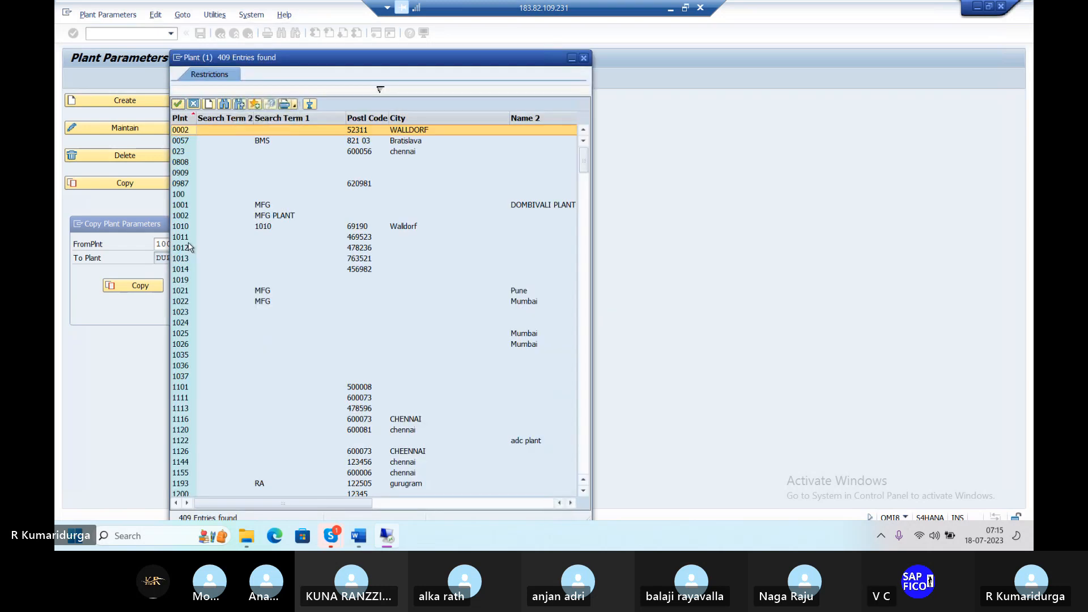
pyautogui.click(183, 206)
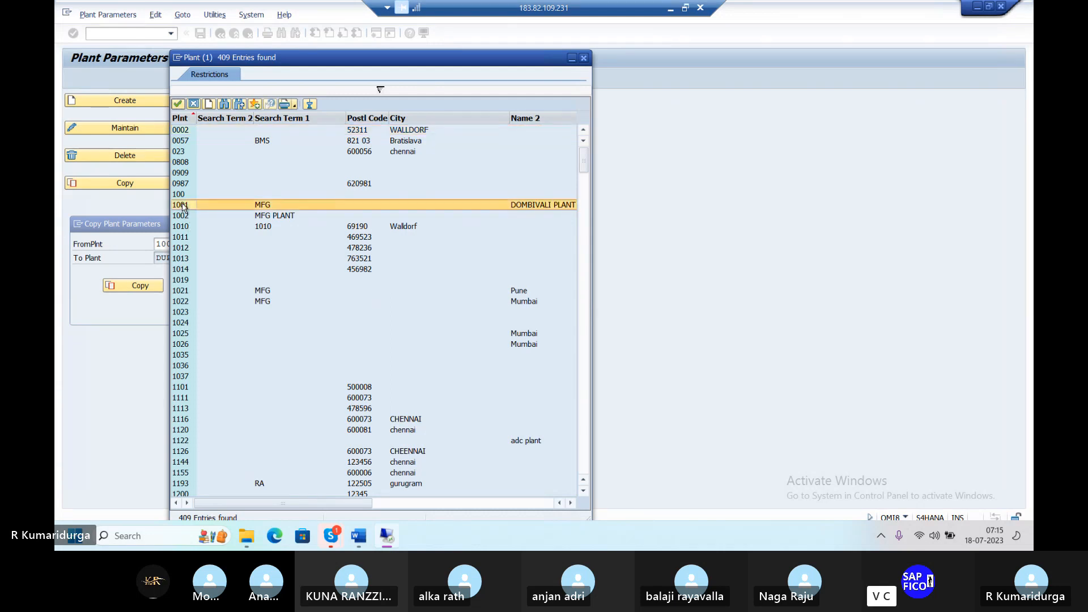
pyautogui.doubleClick(183, 206)
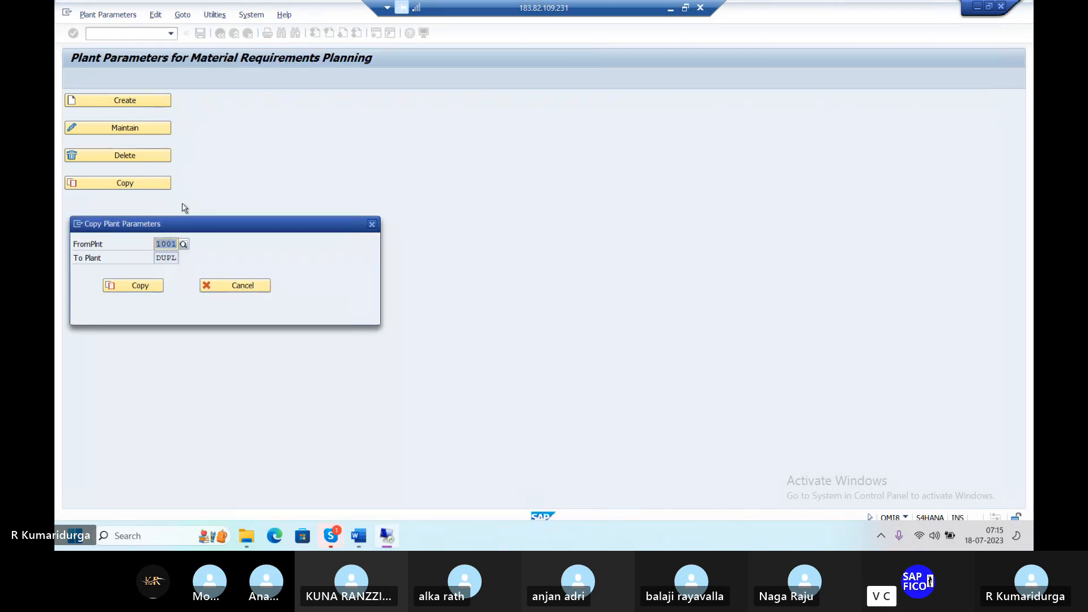
# Step: Copy the parameters from 1001 to DUPL, approving the overwrite and the customizing request
pyautogui.click(141, 288)
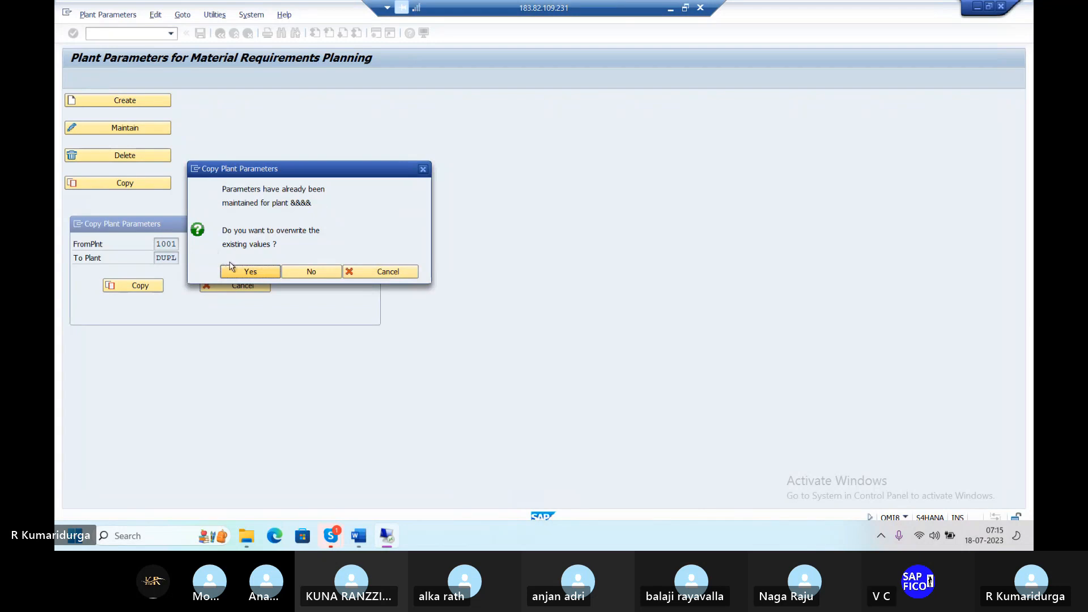
pyautogui.click(245, 276)
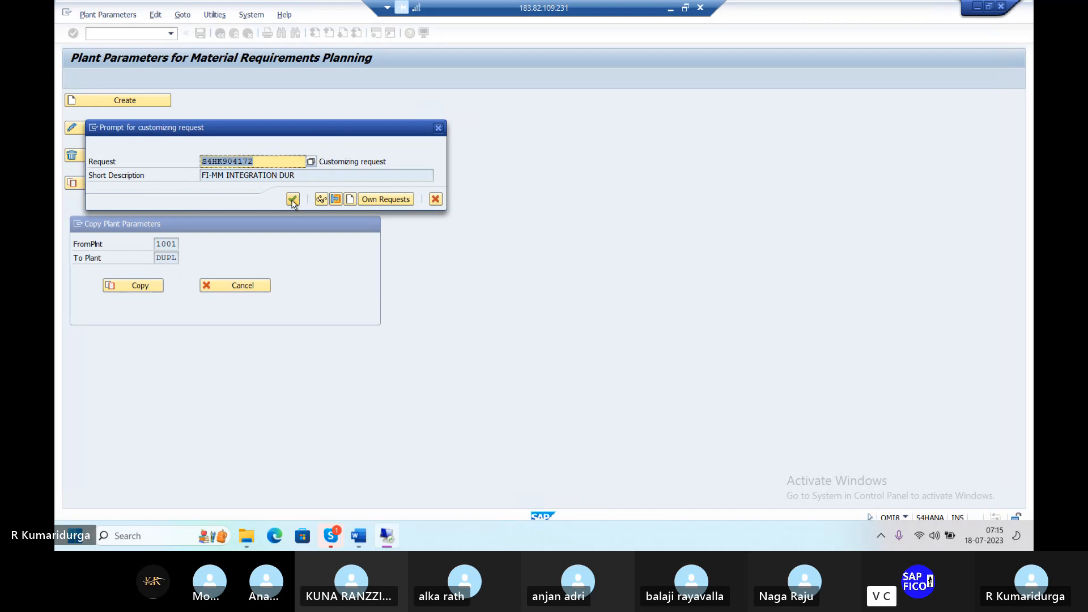
pyautogui.click(292, 200)
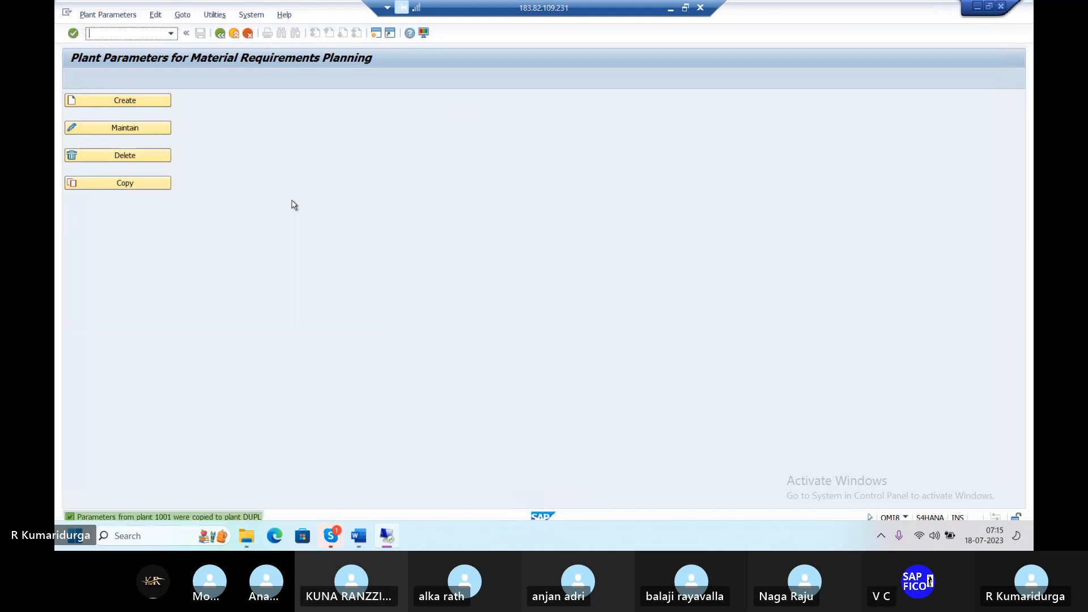
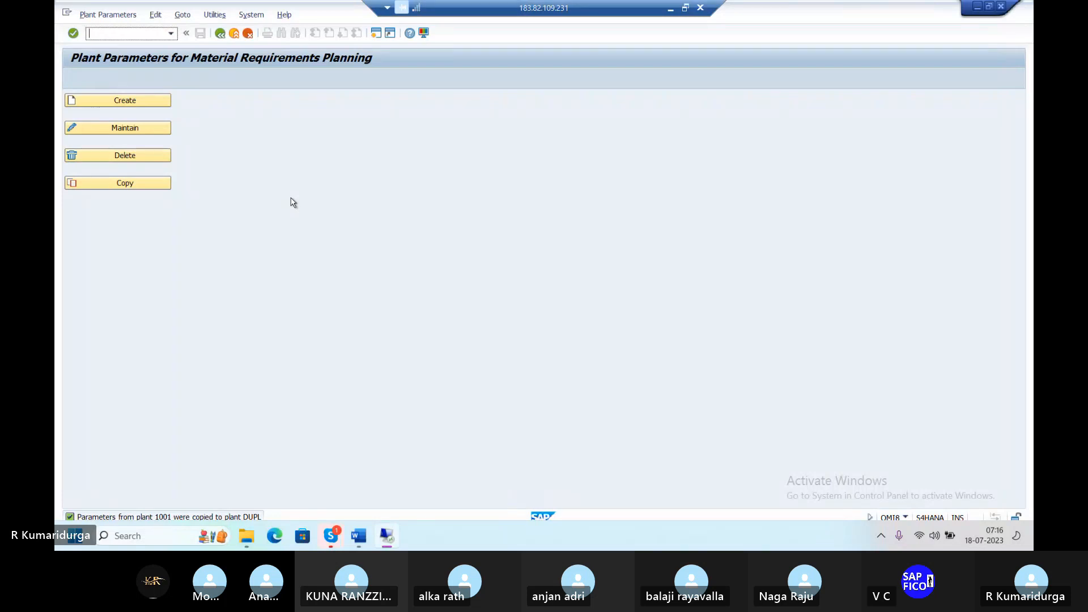
# Step: Check the Word checklist, then run /NOM18 from the plant parameters screen
pyautogui.click(358, 535)
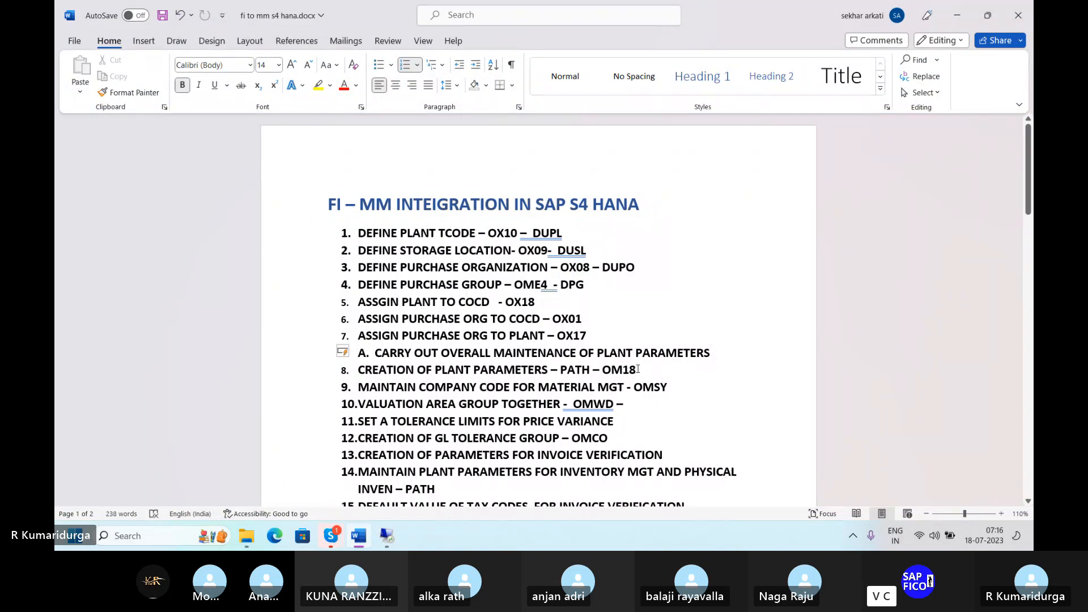
pyautogui.click(390, 540)
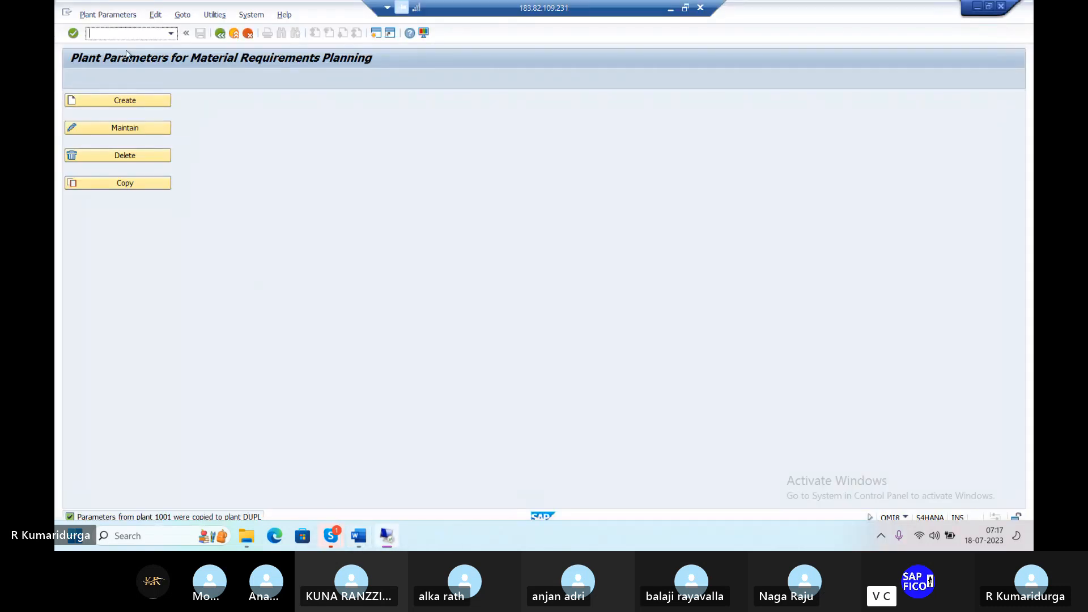
pyautogui.write('/')
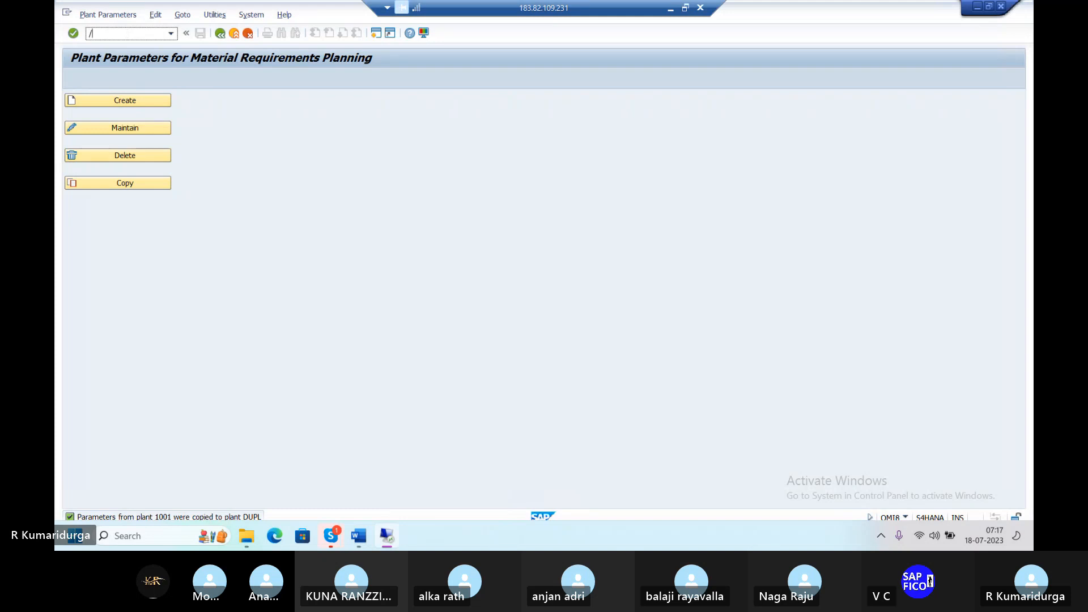
pyautogui.write('NOM18')
pyautogui.press('Return')
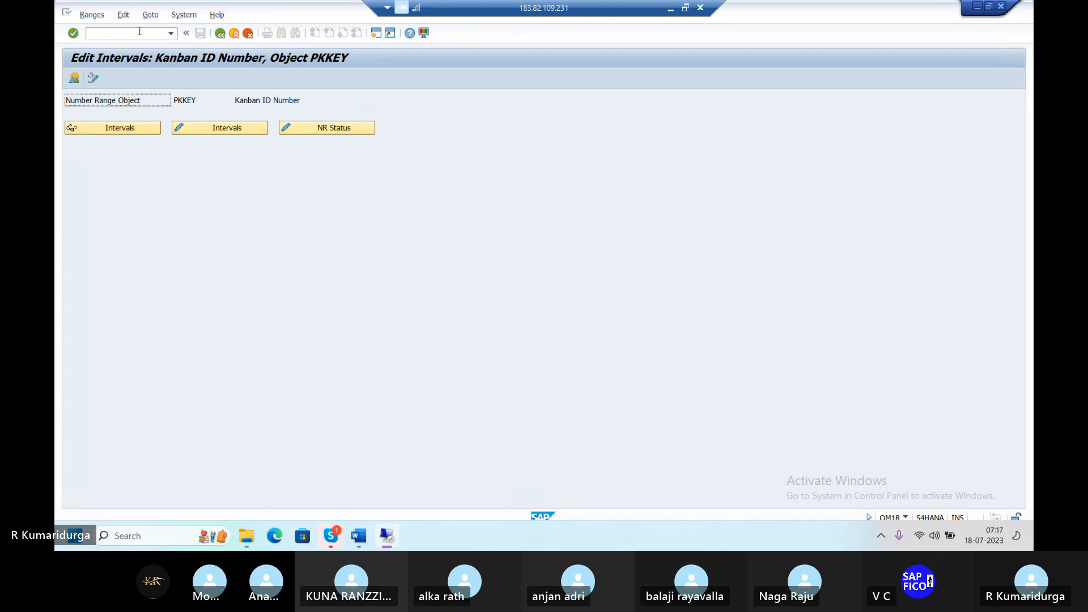
# Step: Run /NOM18 once more and go back to the SAP Easy Access menu
pyautogui.click(140, 31)
pyautogui.write('/NOM18')
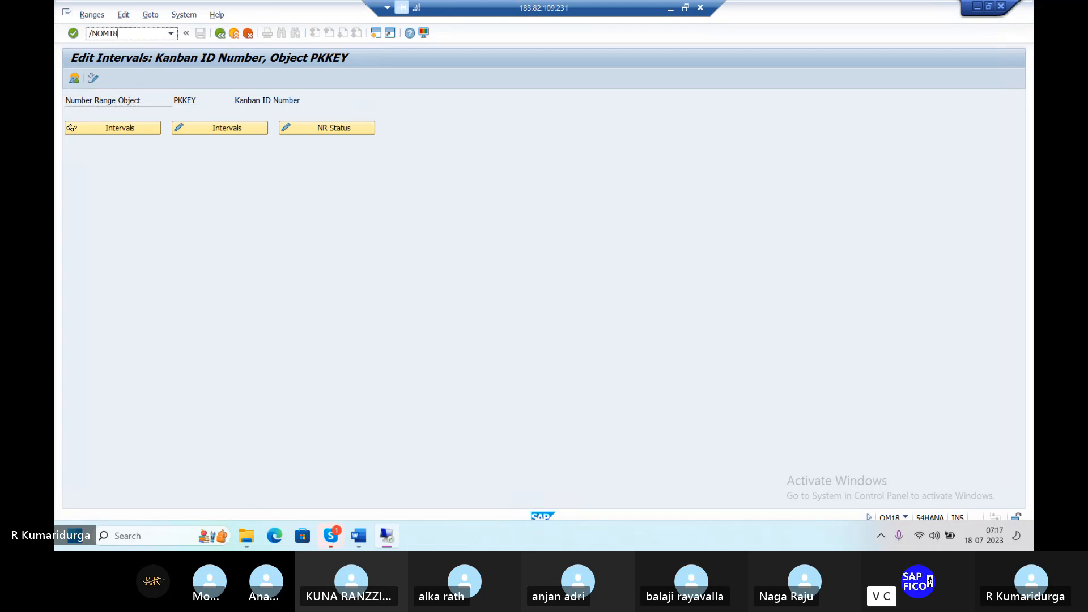
pyautogui.press('Return')
pyautogui.click(137, 34)
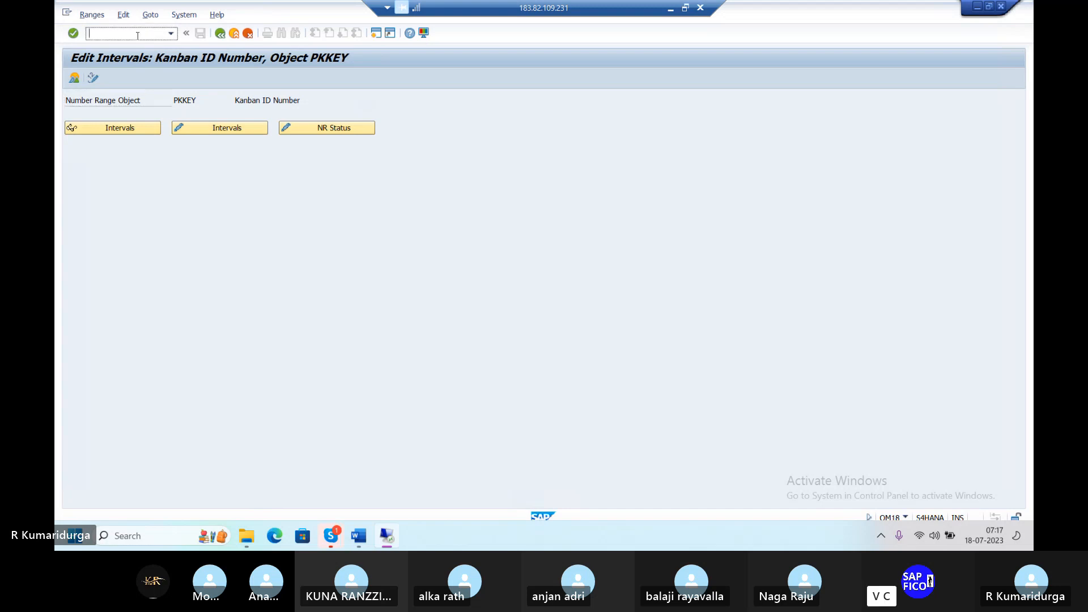
pyautogui.click(220, 34)
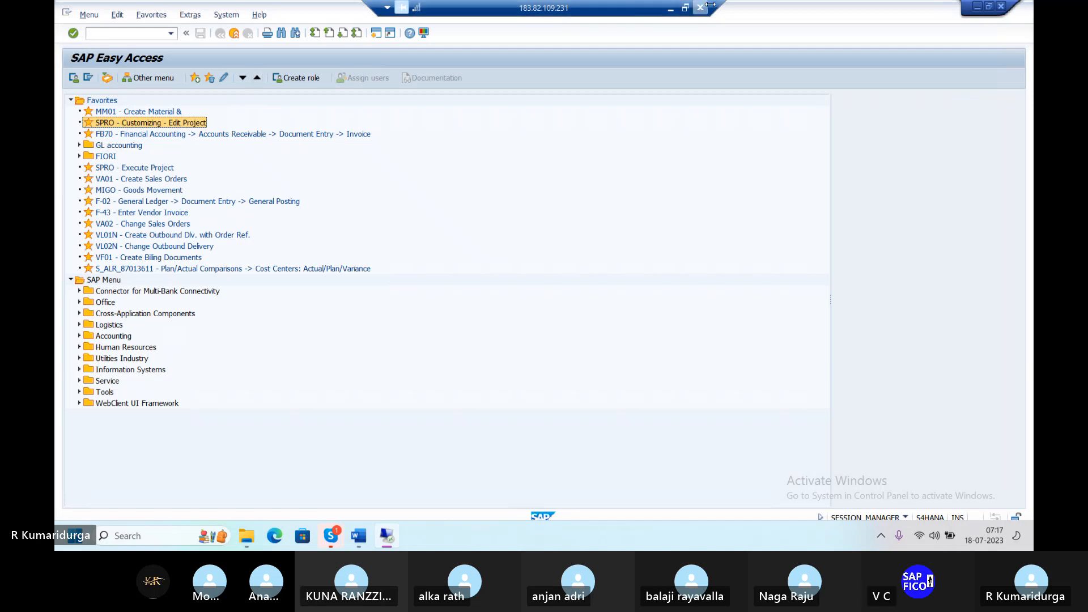
# Step: Trim ' PATH – OM18' so checklist item 8 reads CREATION OF PLANT PARAMETERS
pyautogui.click(669, 8)
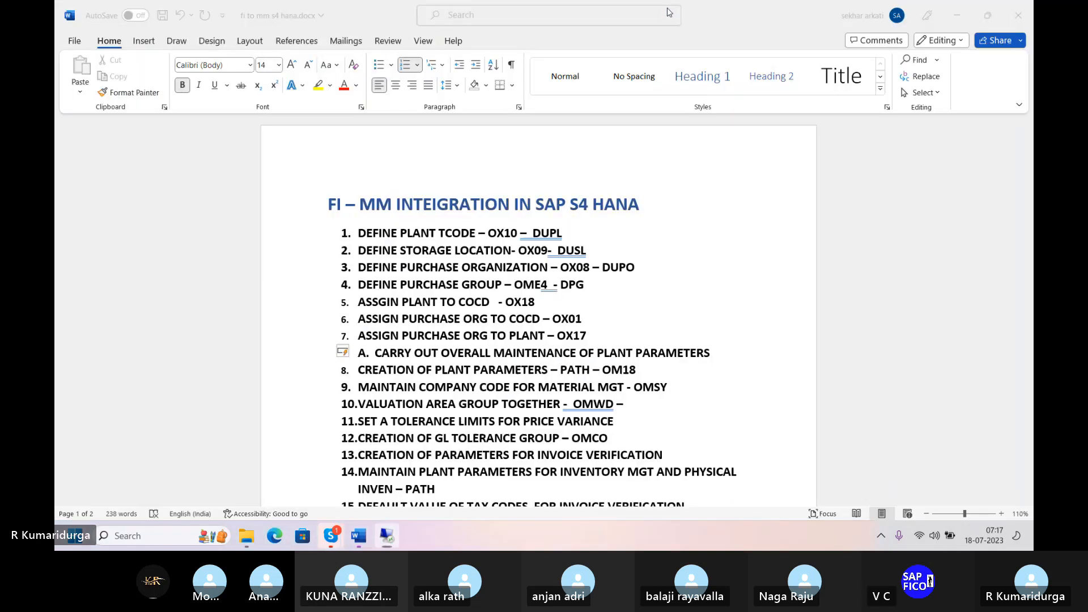
pyautogui.press('BackSpace')
pyautogui.press('BackSpace')
pyautogui.press('BackSpace')
pyautogui.press('BackSpace')
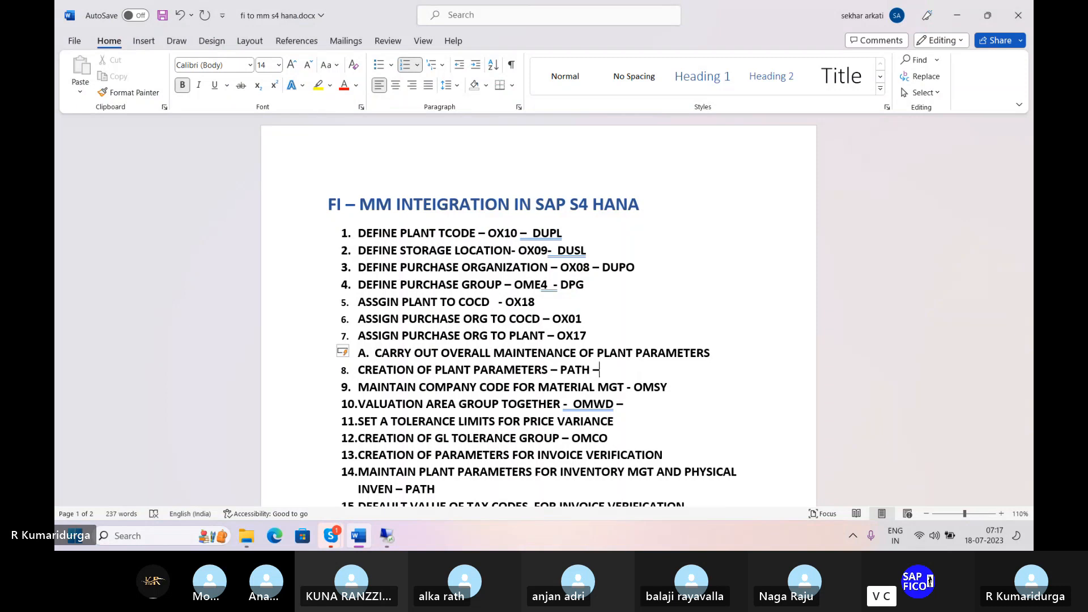
pyautogui.press('BackSpace')
pyautogui.press('BackSpace')
pyautogui.press('BackSpace')
pyautogui.press('BackSpace')
pyautogui.press('BackSpace')
pyautogui.press('BackSpace')
pyautogui.press('BackSpace')
pyautogui.press('BackSpace')
pyautogui.press('BackSpace')
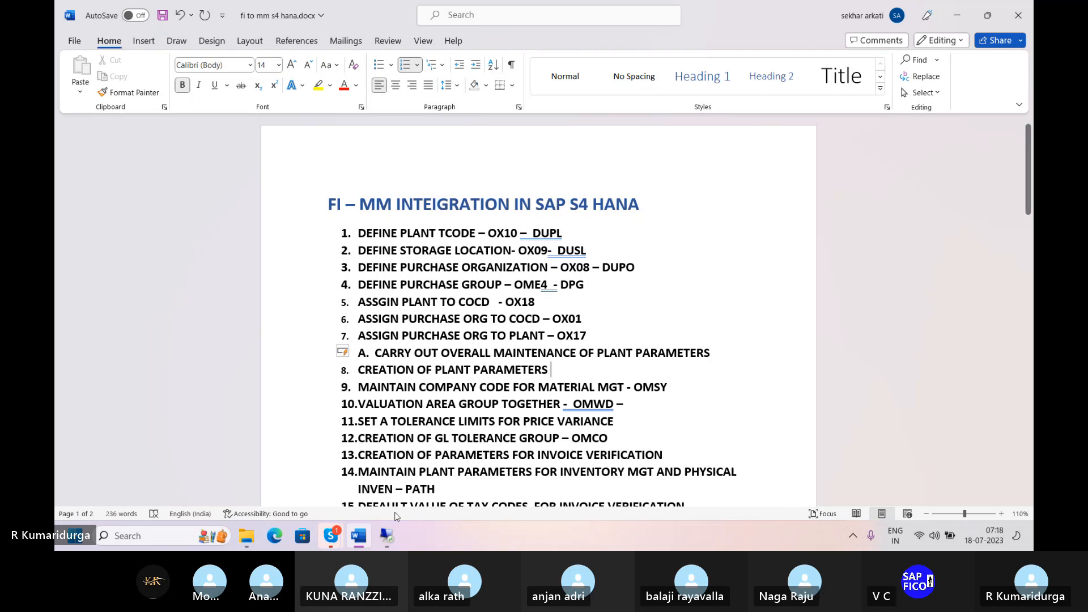
pyautogui.click(387, 535)
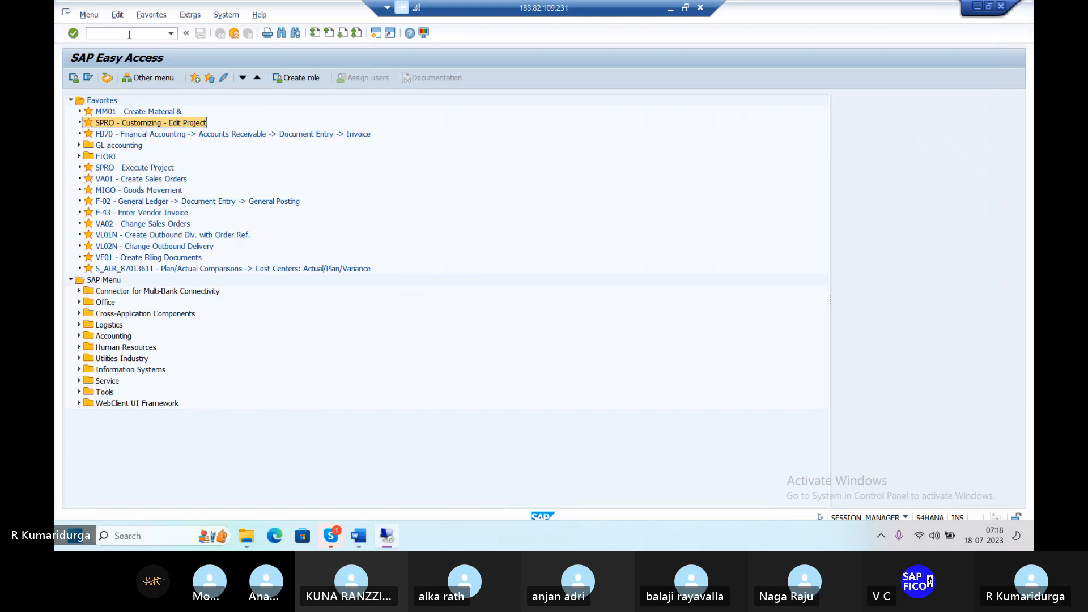
# Step: Open transaction OMSY, the Materials Management view on company codes
pyautogui.click(129, 35)
pyautogui.write('/NOM')
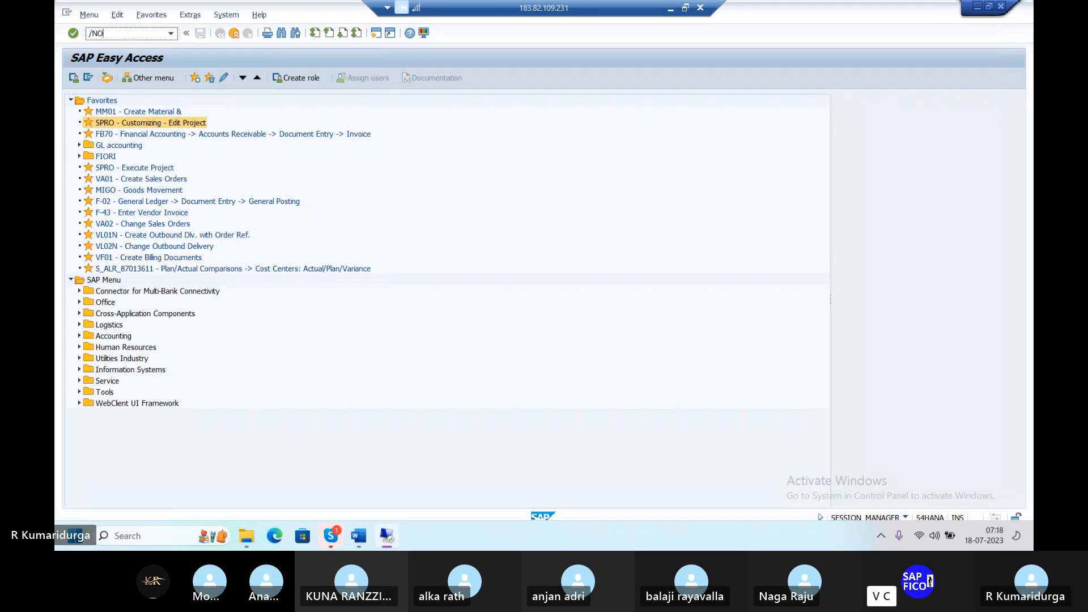
pyautogui.write('ST')
pyautogui.press('BackSpace')
pyautogui.write('Y')
pyautogui.press('Return')
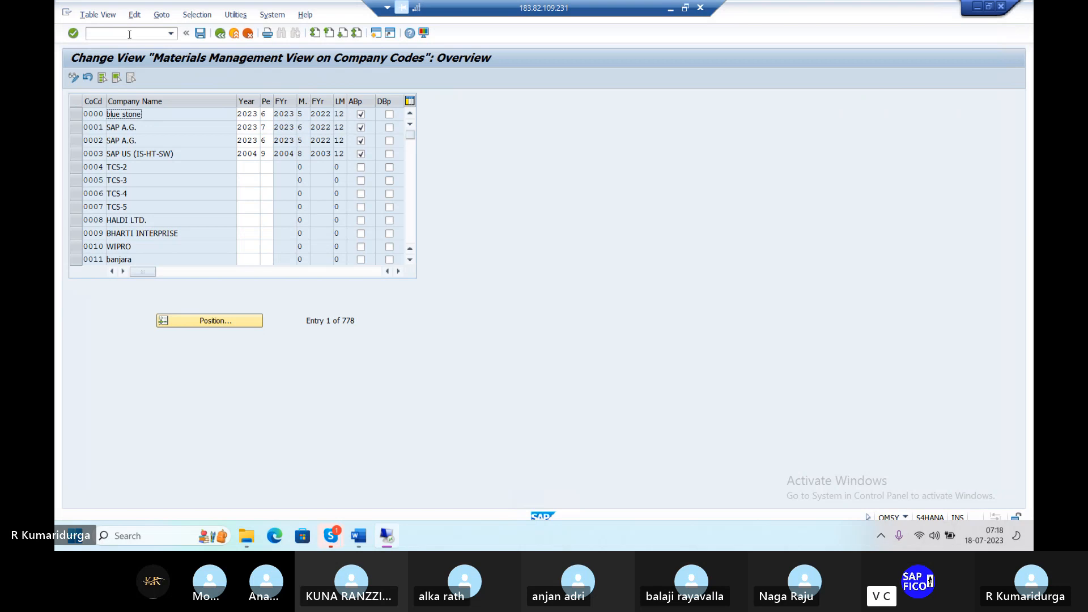
# Step: Set company code DUR1's MM period to year 2023, period 04, and save it under the customizing request
pyautogui.click(210, 322)
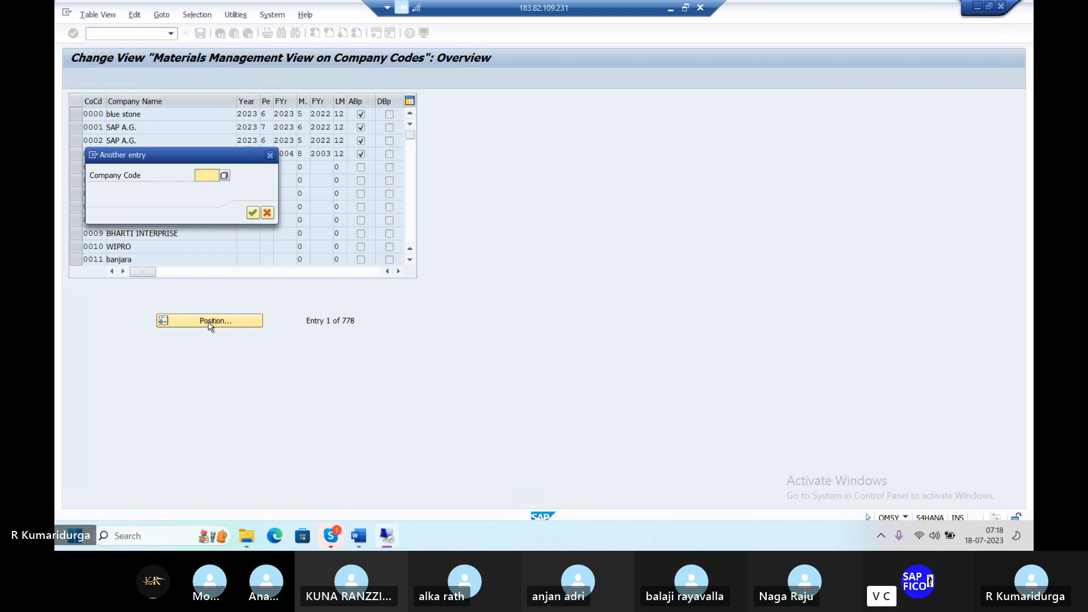
pyautogui.write('DUR1')
pyautogui.press('Return')
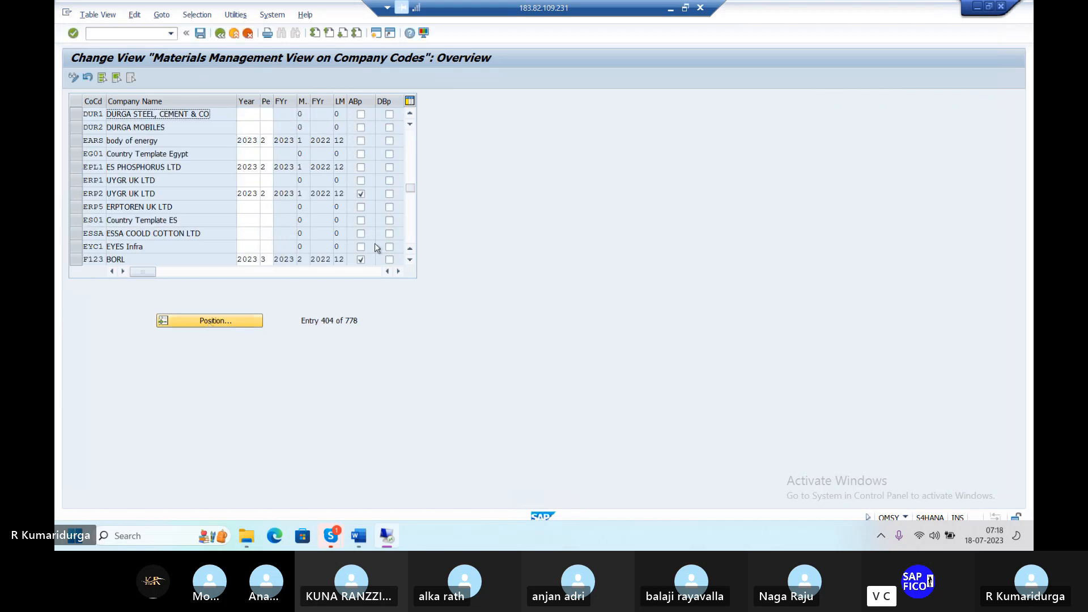
pyautogui.click(249, 114)
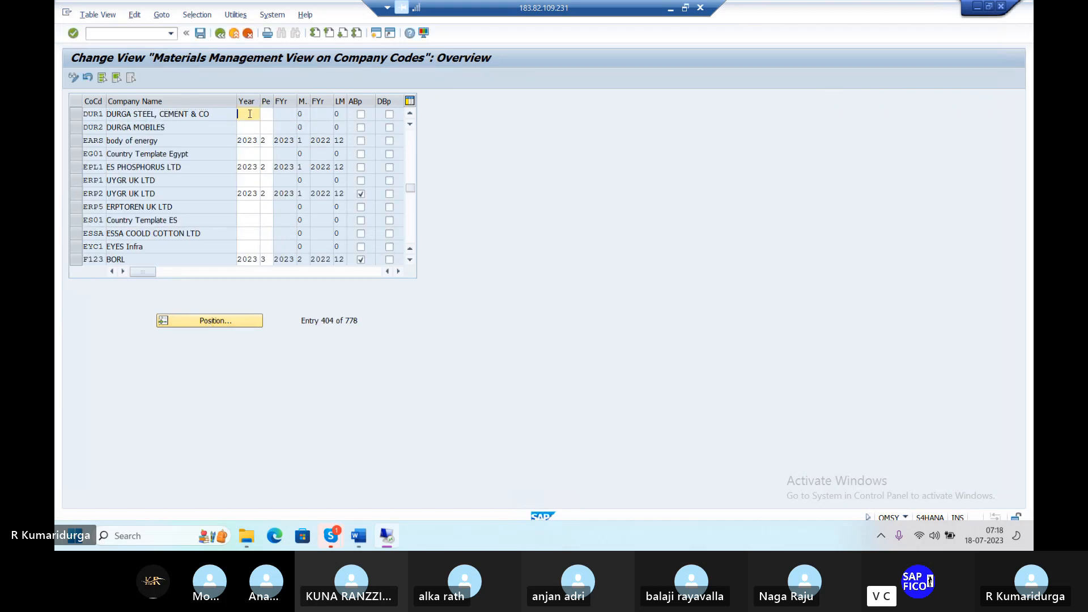
pyautogui.write('2023')
pyautogui.click(269, 113)
pyautogui.write('04')
pyautogui.press('Return')
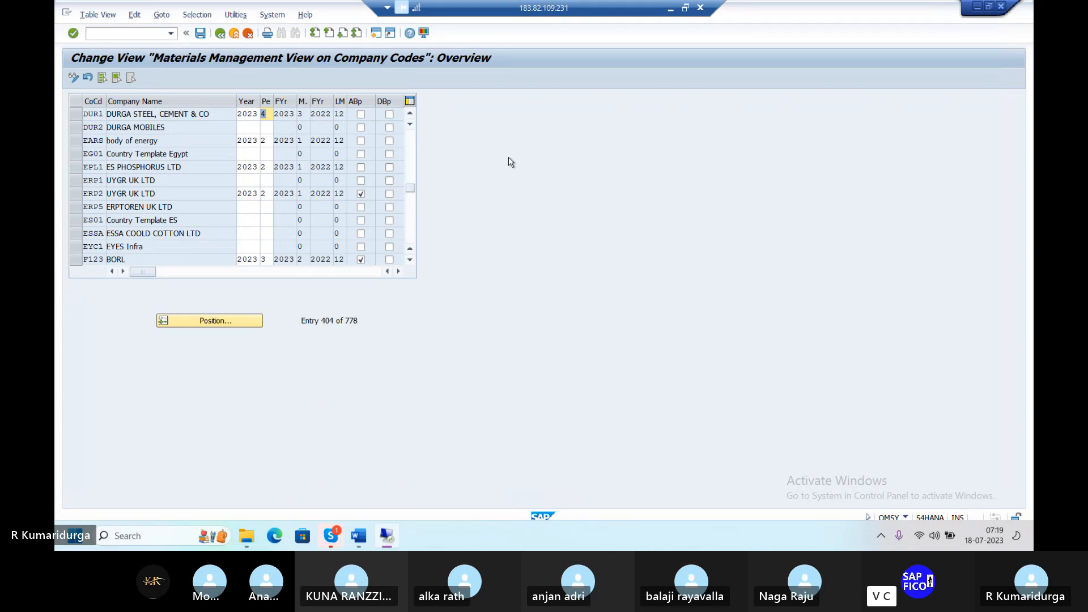
pyautogui.click(201, 34)
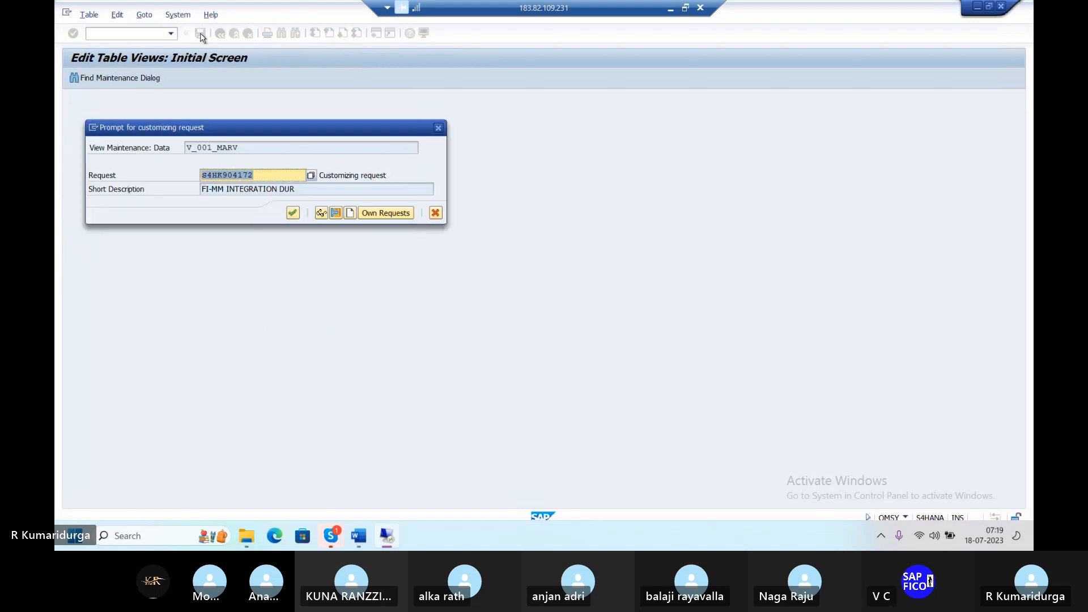
pyautogui.press('Return')
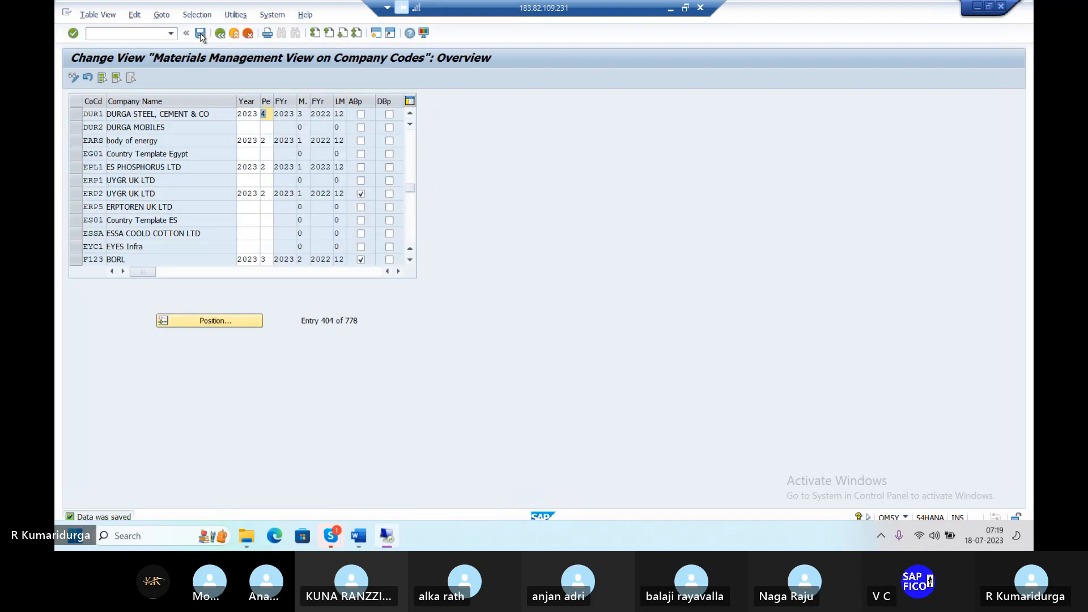
# Step: Review checklist items 9 and 10, ending at VALUATION AREA GROUP TOGETHER - OMWD
pyautogui.click(358, 538)
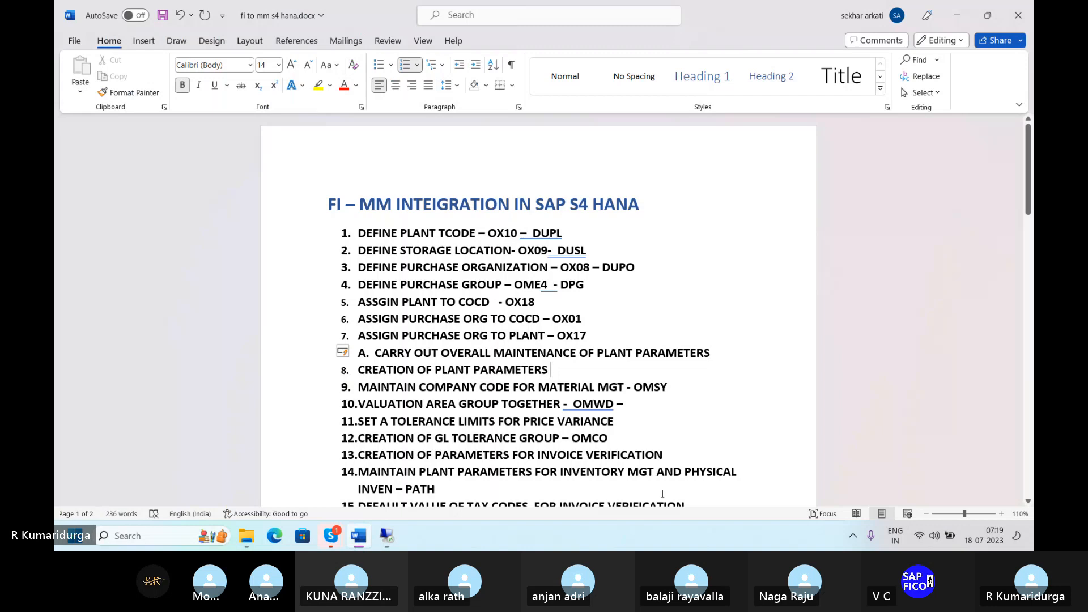
pyautogui.click(673, 385)
pyautogui.click(622, 401)
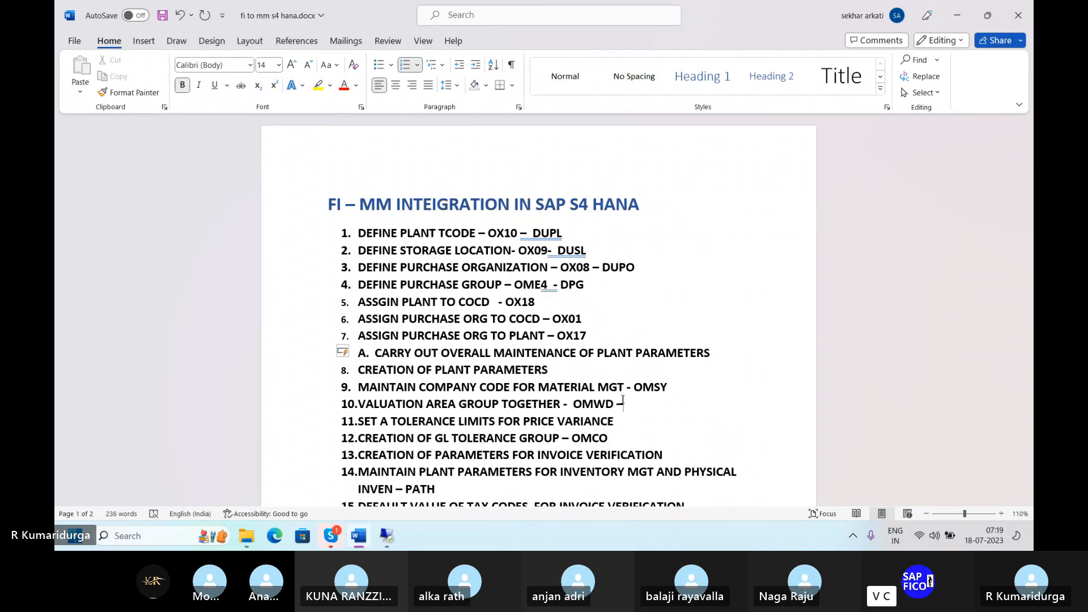
# Step: Open transaction OMWD, the account determination table for valuation areas
pyautogui.click(390, 542)
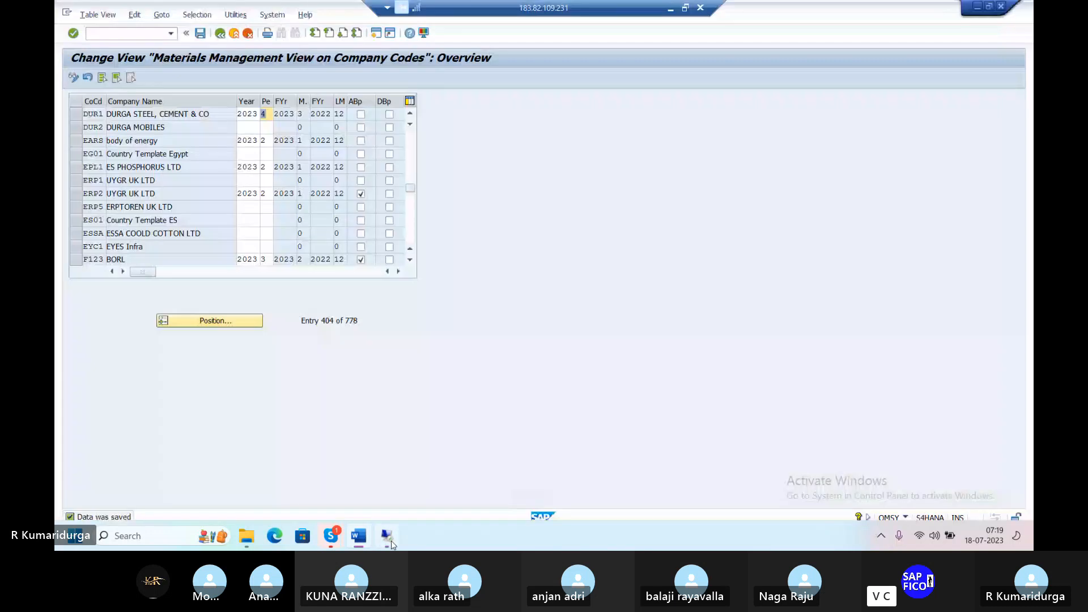
pyautogui.click(118, 36)
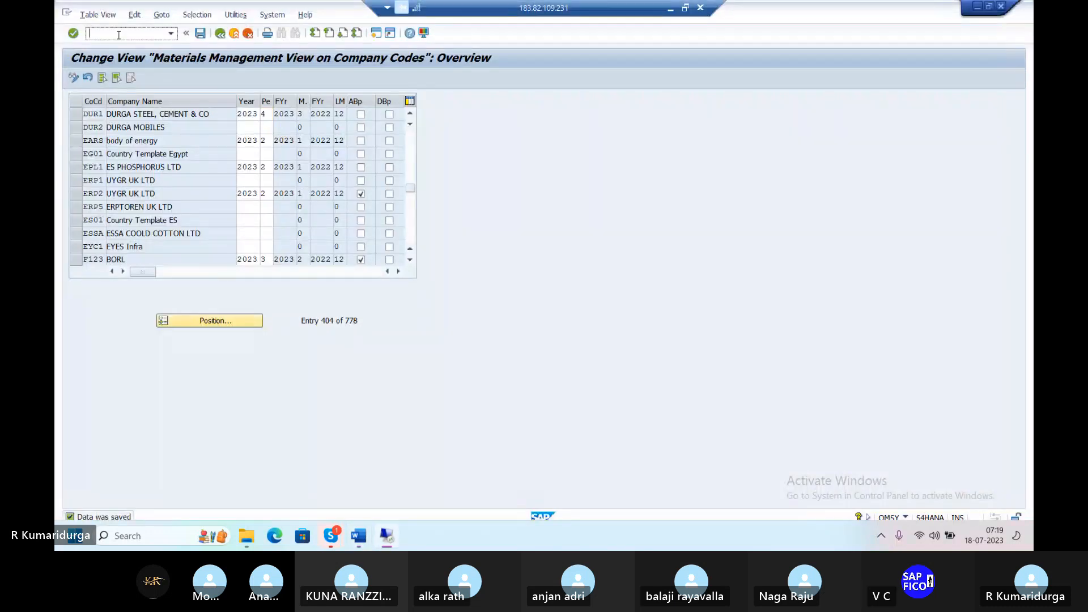
pyautogui.write('/')
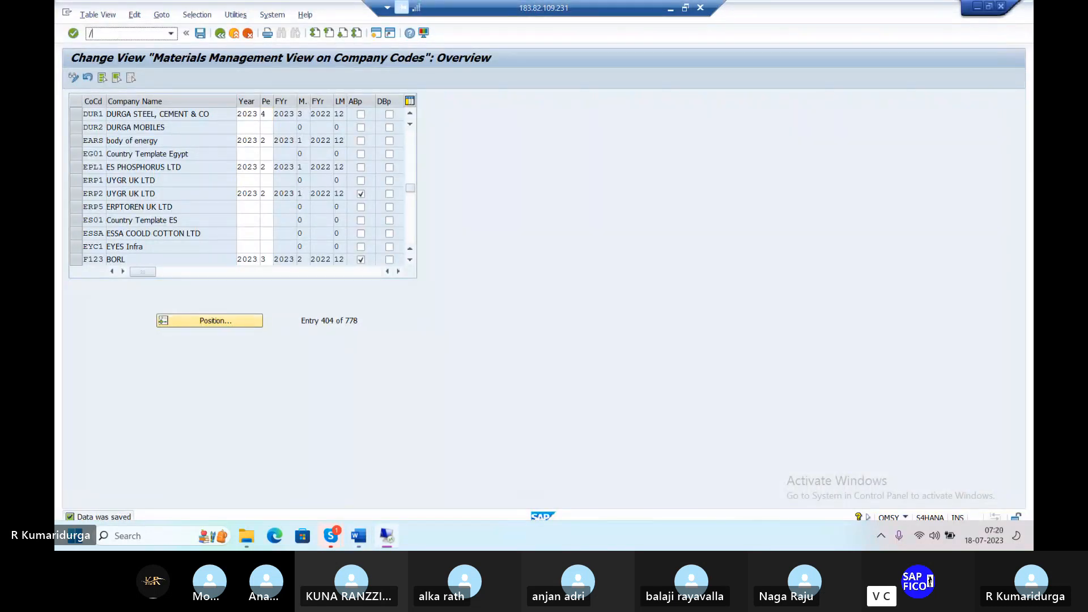
pyautogui.write('NOME')
pyautogui.press('BackSpace')
pyautogui.write('WD')
pyautogui.press('Return')
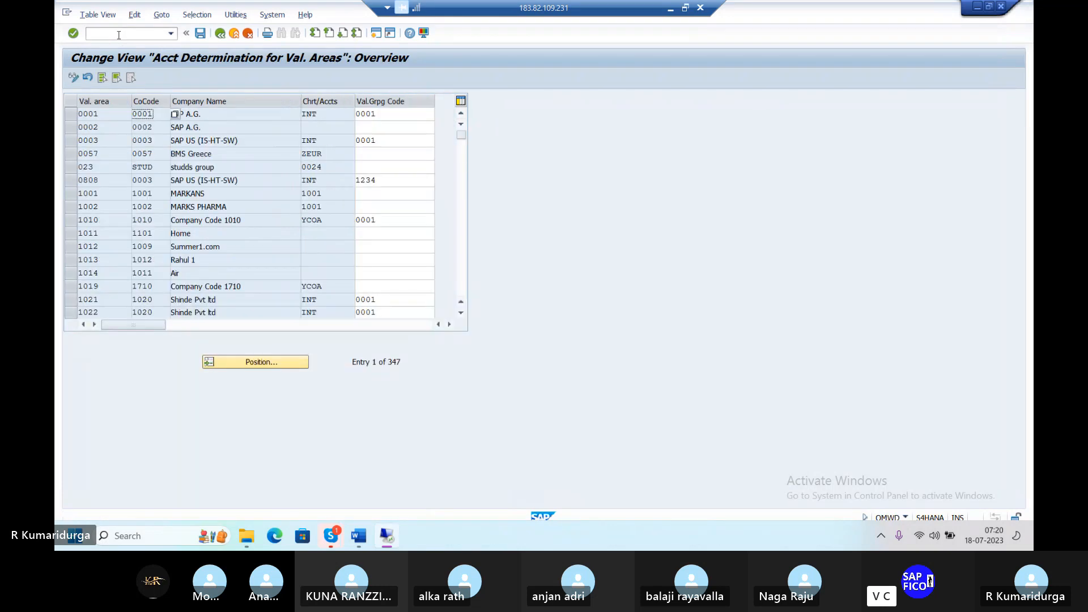
# Step: Position the table on valuation area DUPL and select its Val.Grpg Code cell
pyautogui.click(286, 363)
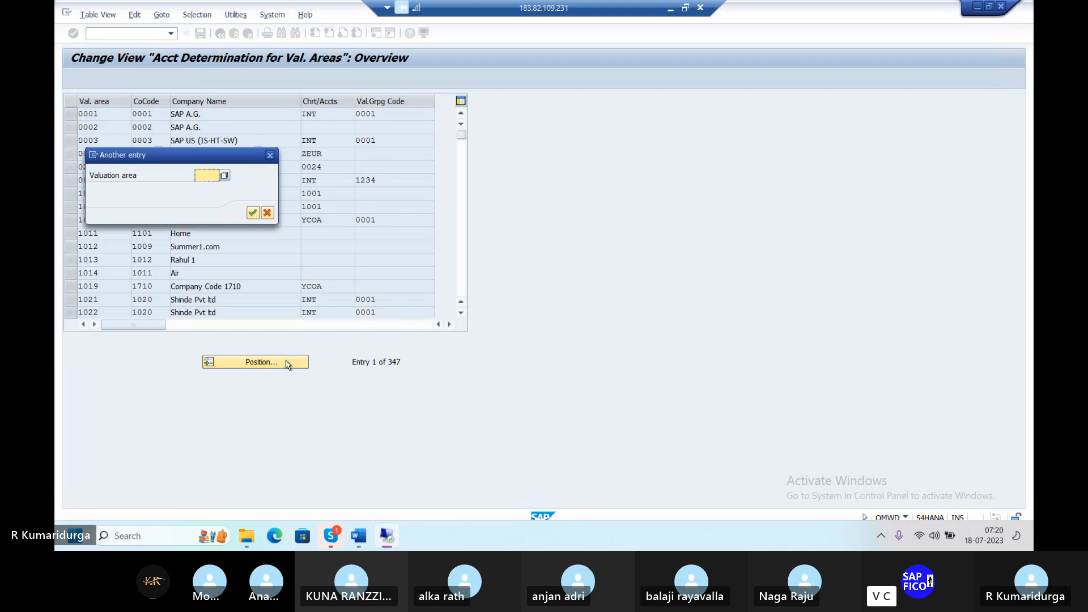
pyautogui.write('DUPL')
pyautogui.press('Return')
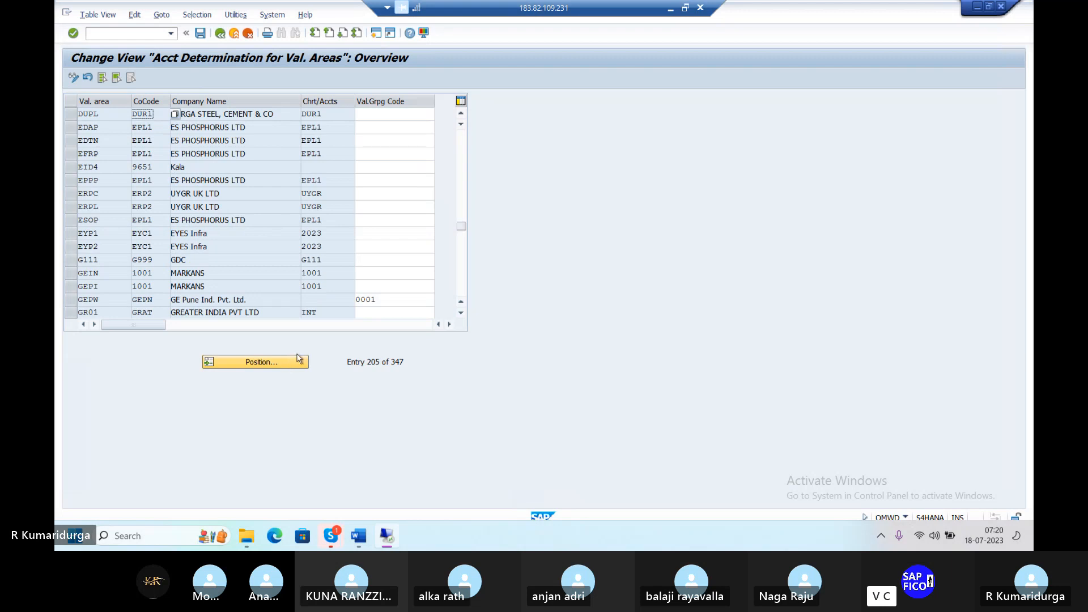
pyautogui.click(358, 113)
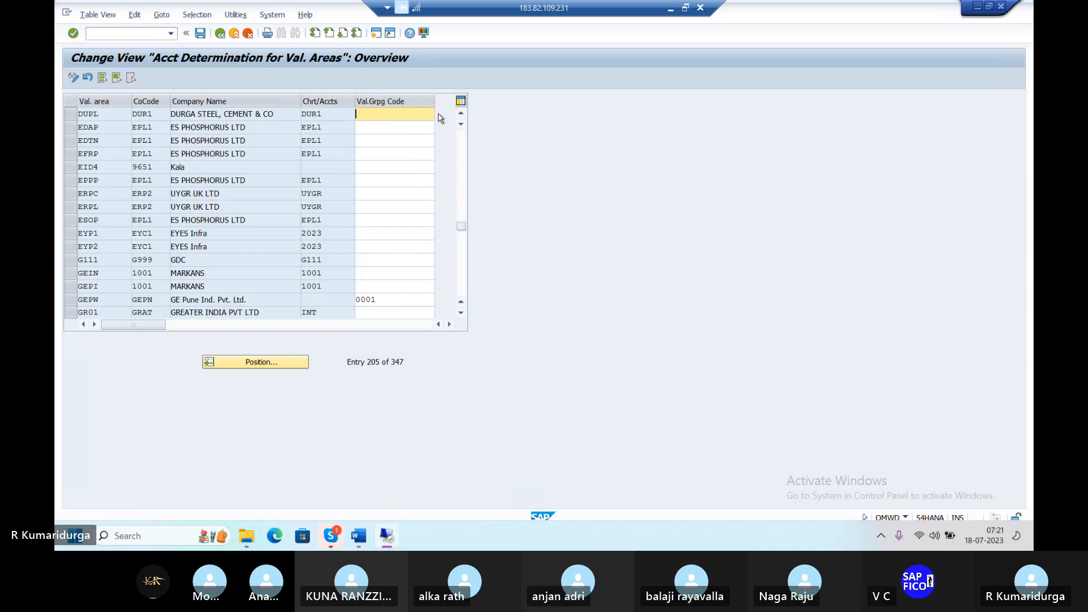
# Step: Enter grouping code DUGC for valuation area DUPL and save it under the customizing request
pyautogui.write('DVG')
pyautogui.press('BackSpace')
pyautogui.press('BackSpace')
pyautogui.write('U')
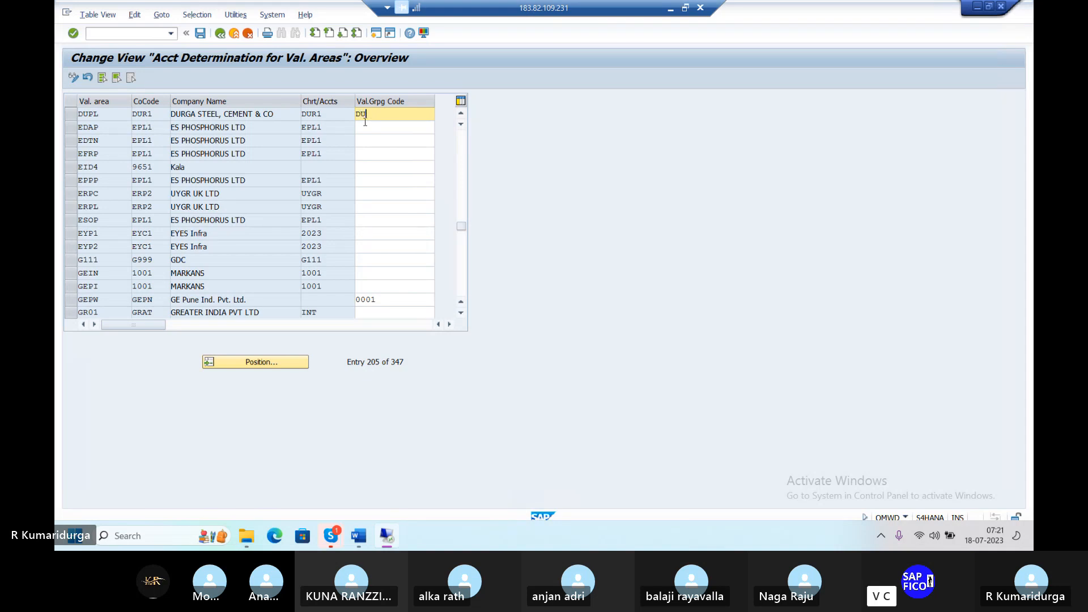
pyautogui.write('GC')
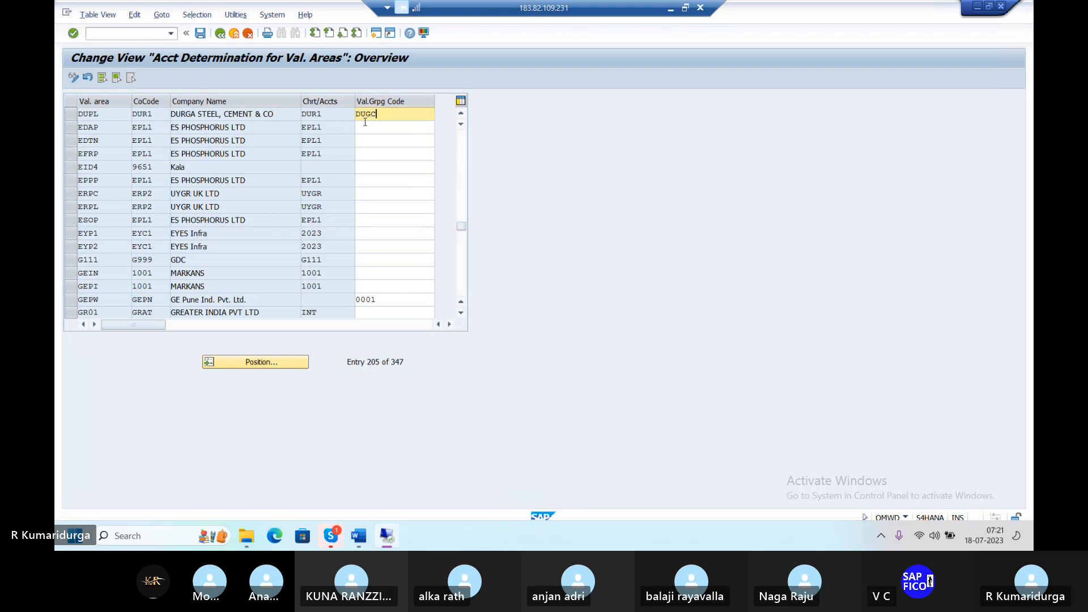
pyautogui.press('Return')
pyautogui.click(200, 34)
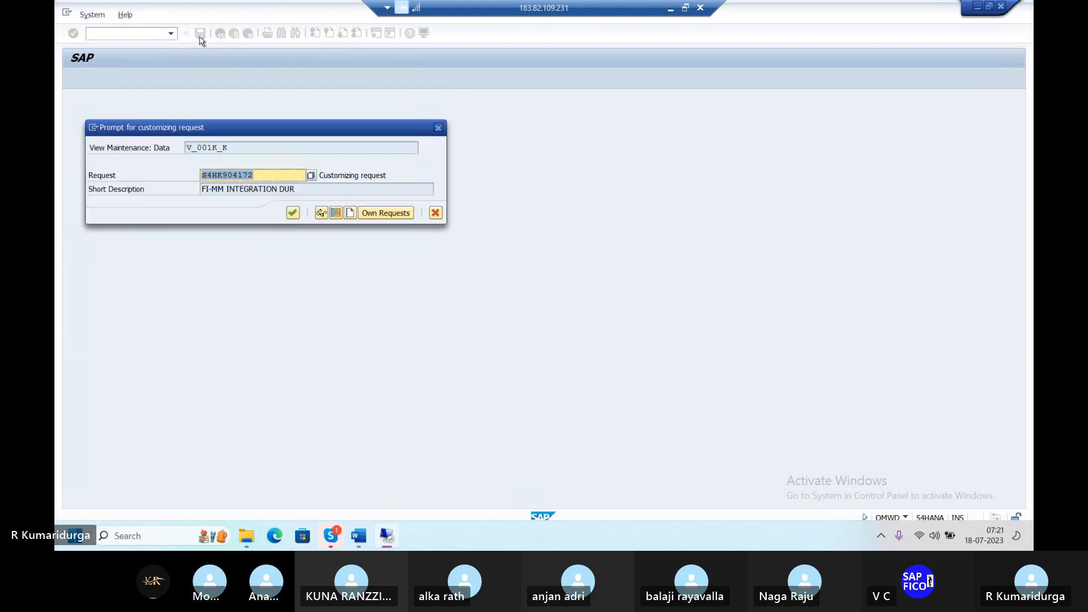
pyautogui.press('Return')
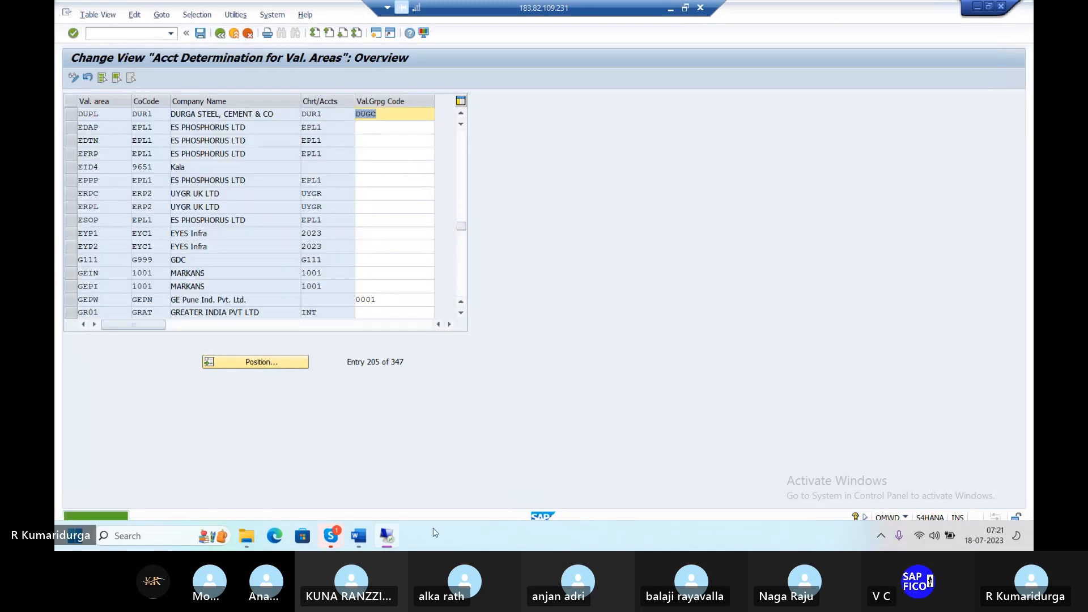
# Step: Note DUGC after OMWD on checklist item 10 and add '--' after the price variance step
pyautogui.click(359, 543)
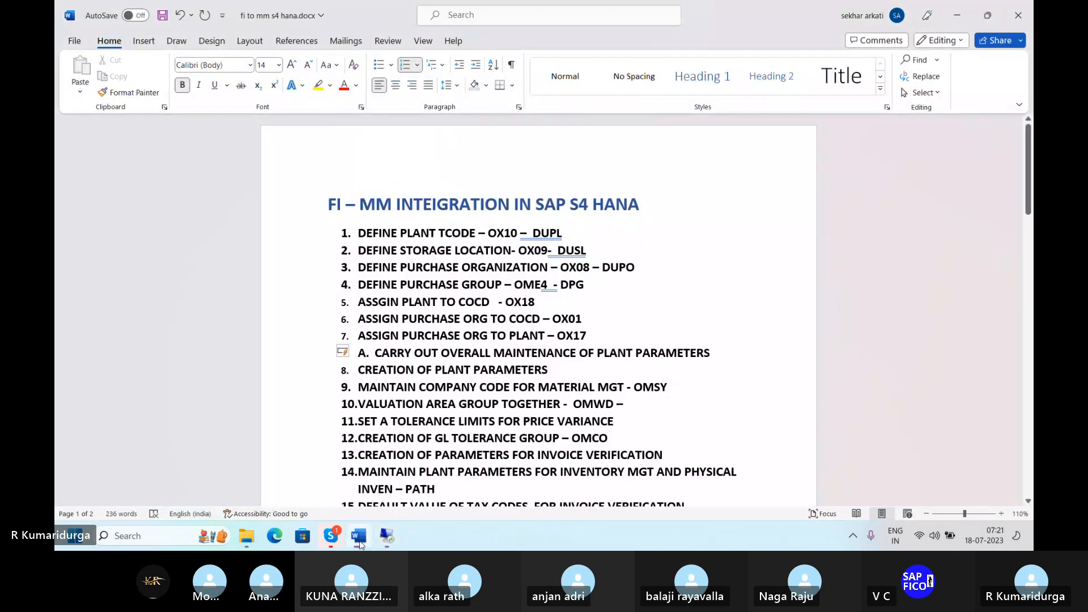
pyautogui.write('DUGC')
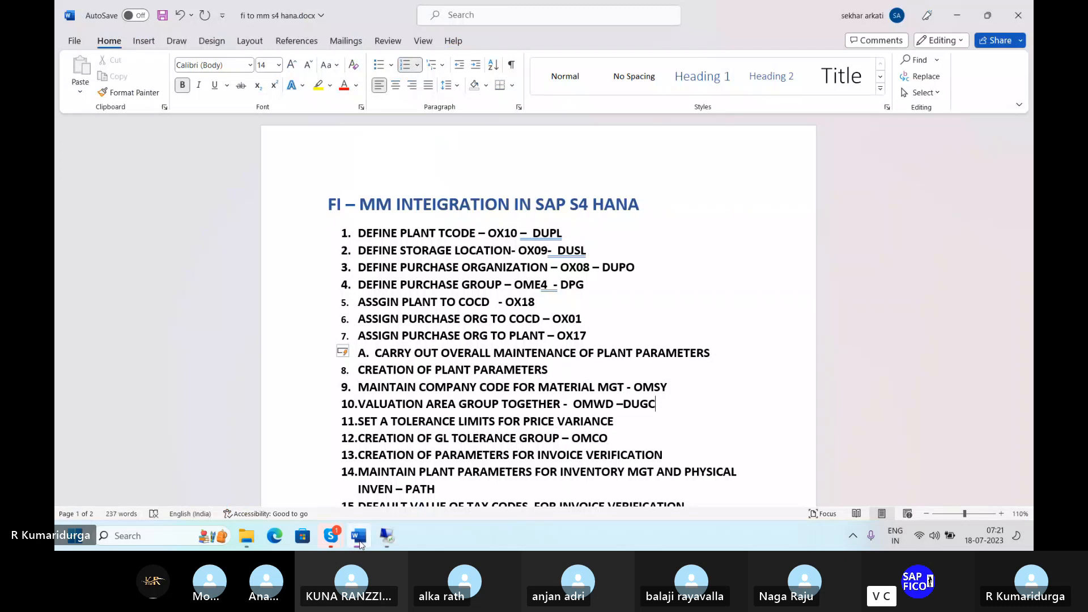
pyautogui.press('Down')
pyautogui.write('--')
pyautogui.click(387, 536)
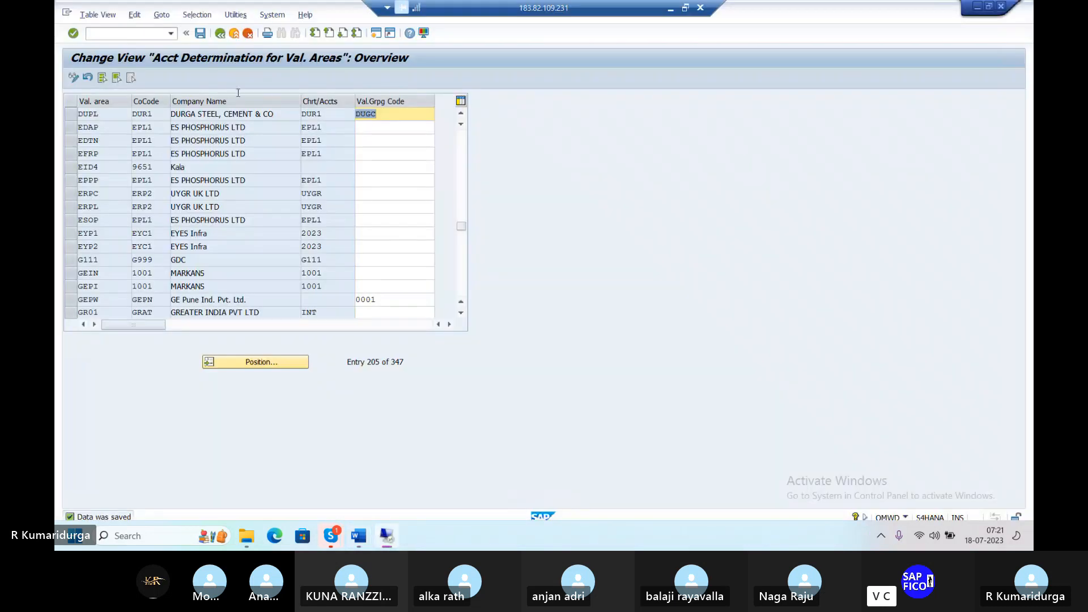
pyautogui.click(221, 34)
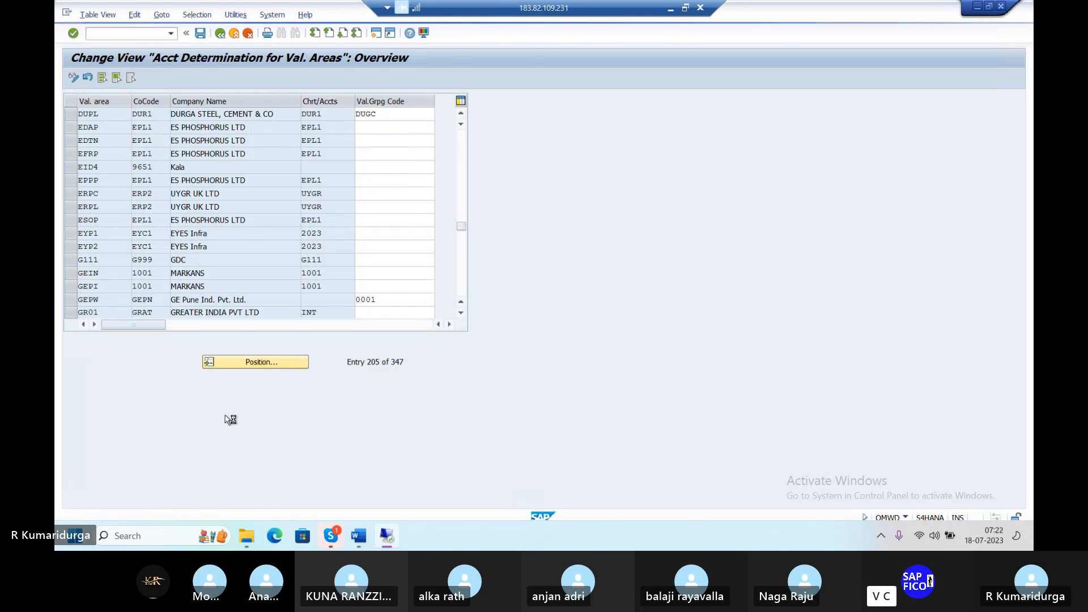
pyautogui.click(357, 536)
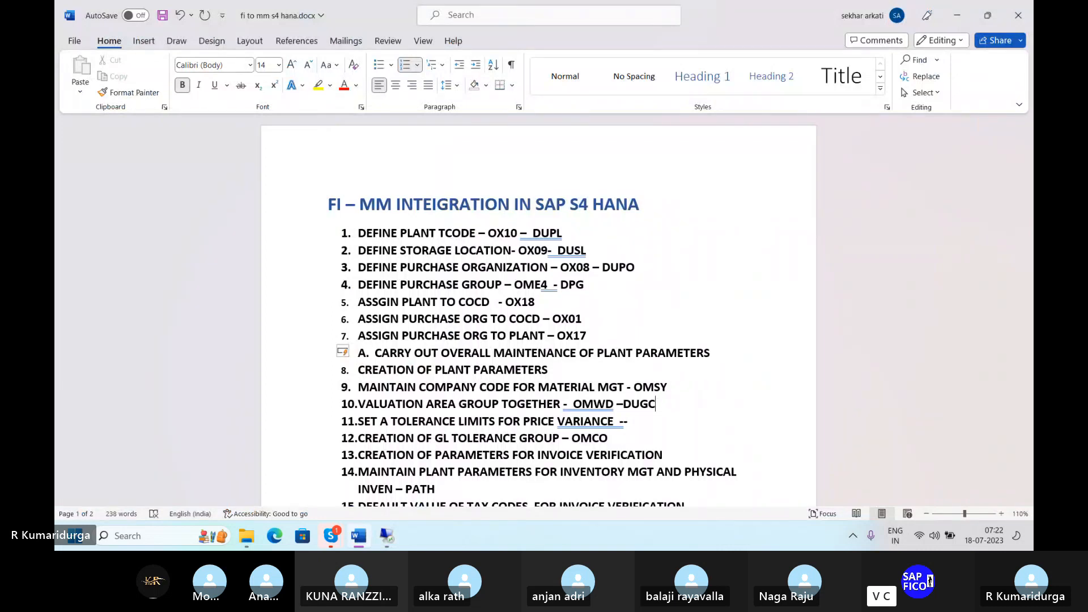
# Step: Append '(VALUATION AREA --DUPL)' after DUGC on checklist step 10
pyautogui.click(659, 403)
pyautogui.write('(VALUATION AREA ')
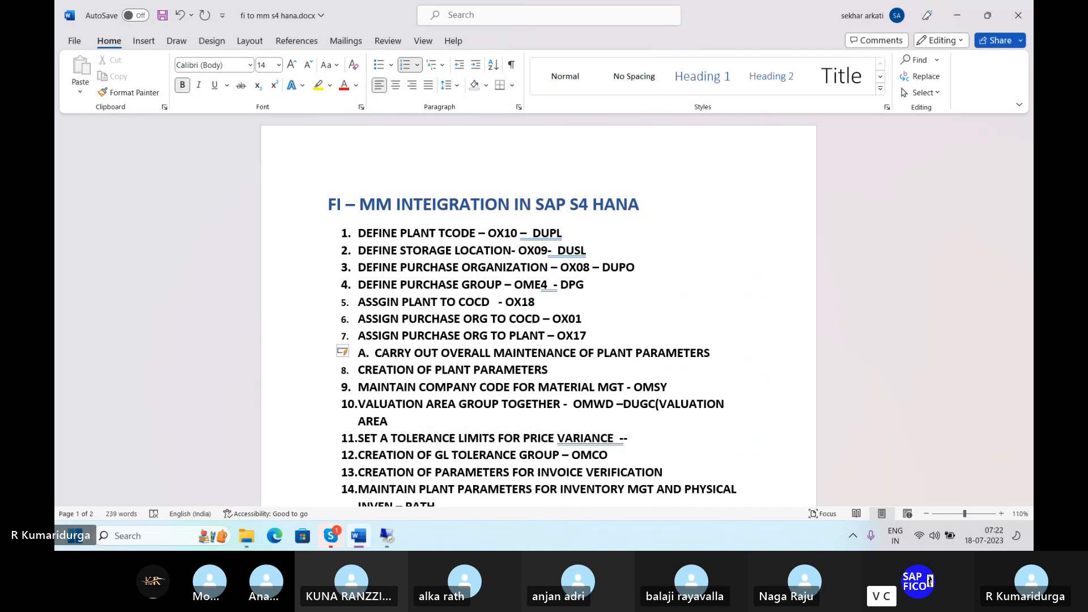
pyautogui.write('D')
pyautogui.press('BackSpace')
pyautogui.write('--DUP')
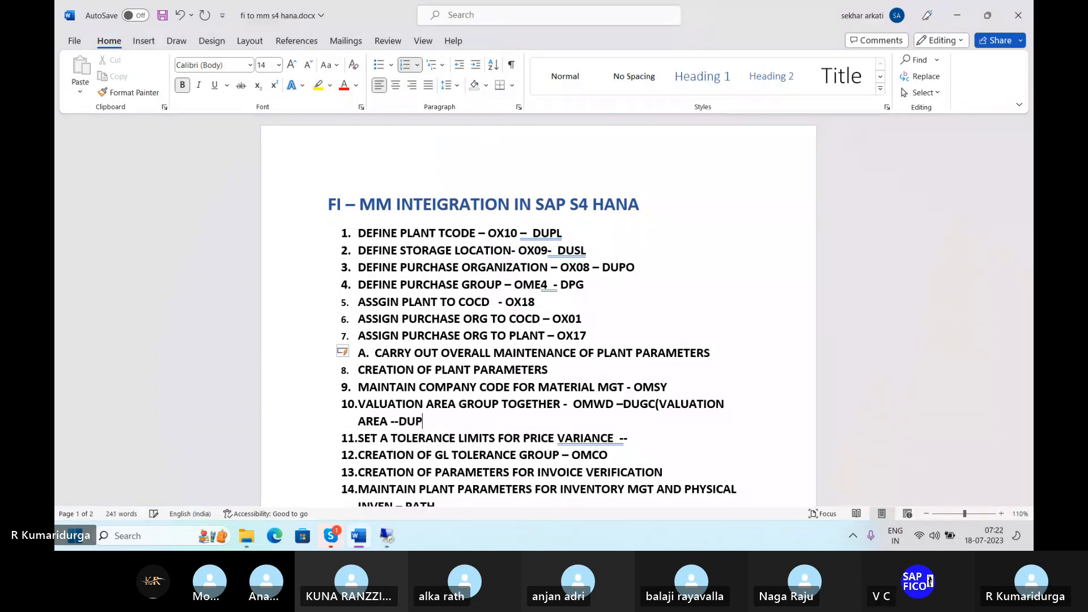
pyautogui.write('L)')
# Step: Insert 'VALUATION GROUPING CODE:' before DUGC, then scroll down to the later steps
pyautogui.click(624, 403)
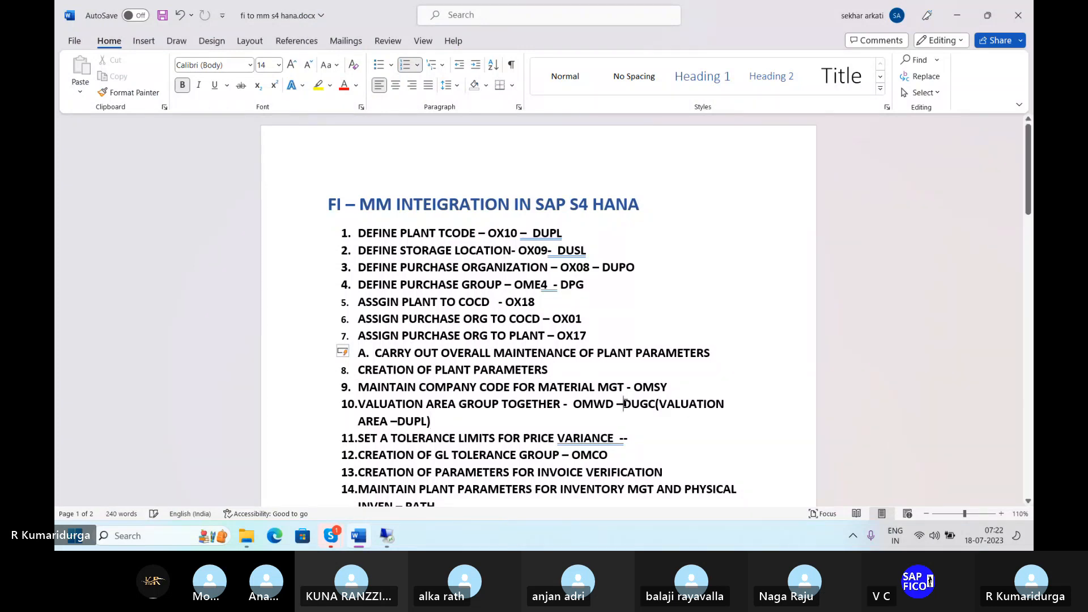
pyautogui.write('VALUAT')
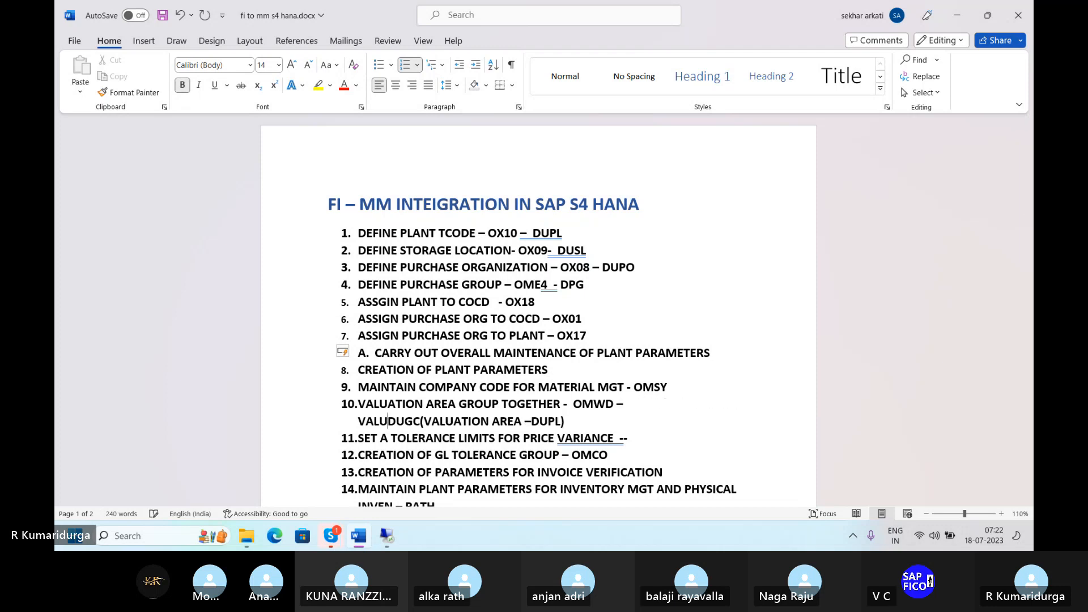
pyautogui.write('ION GRU')
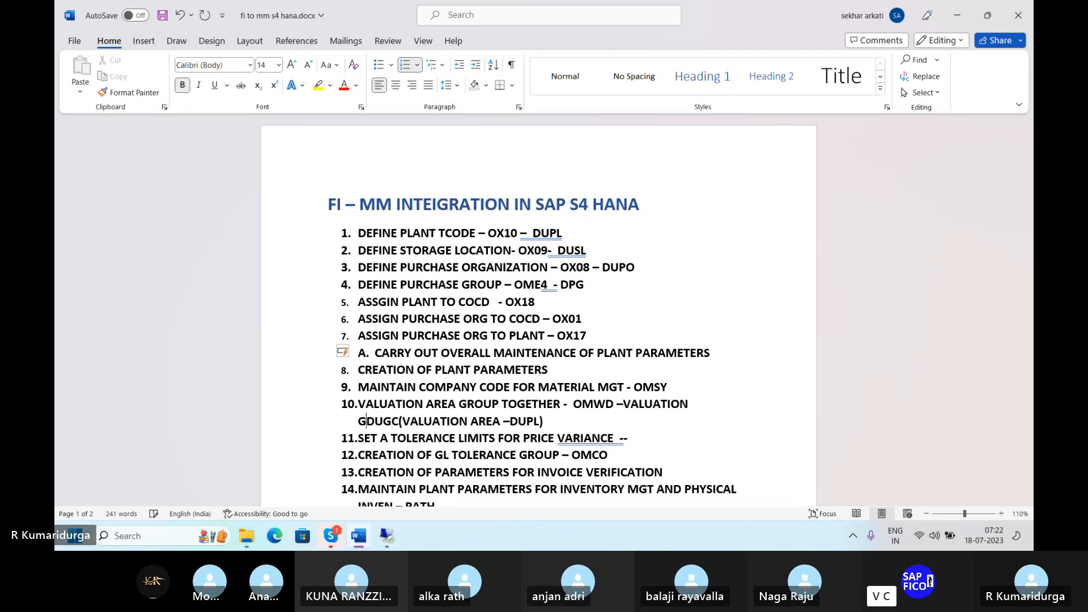
pyautogui.press('BackSpace')
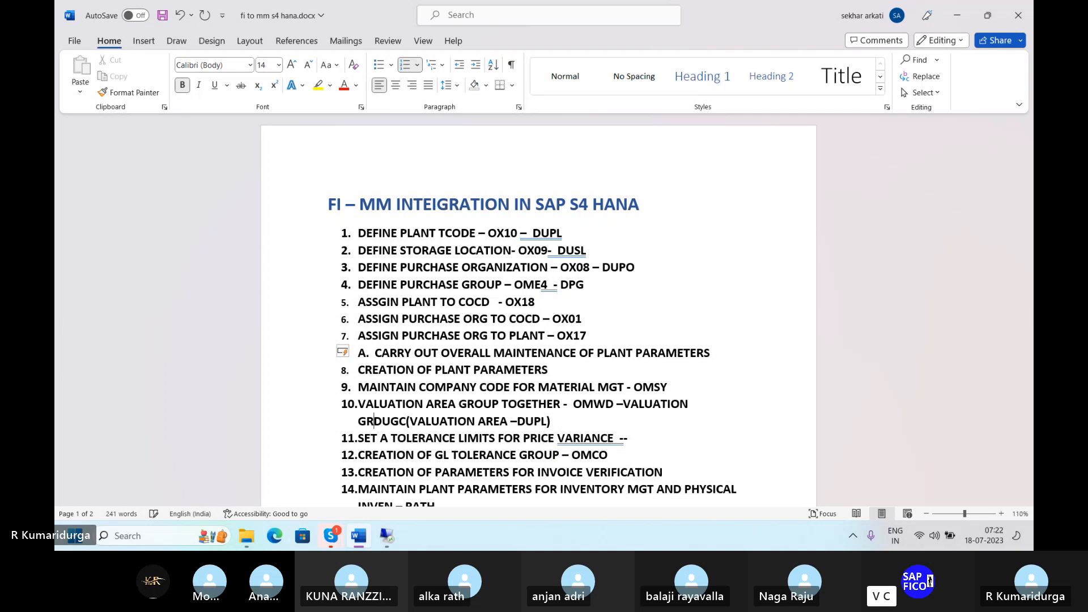
pyautogui.write('OUPING CODE')
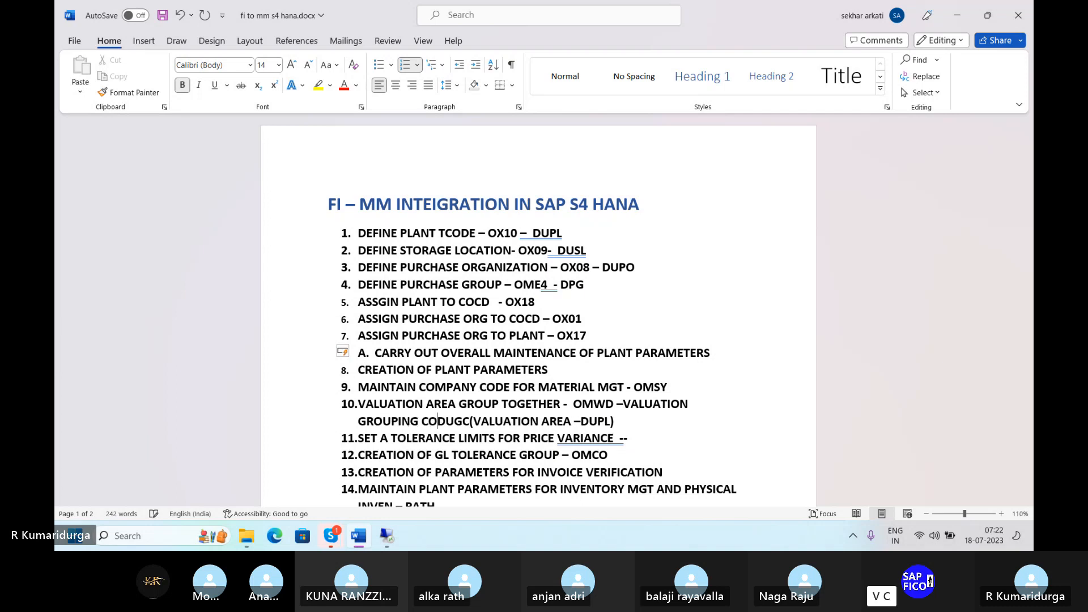
pyautogui.write(':')
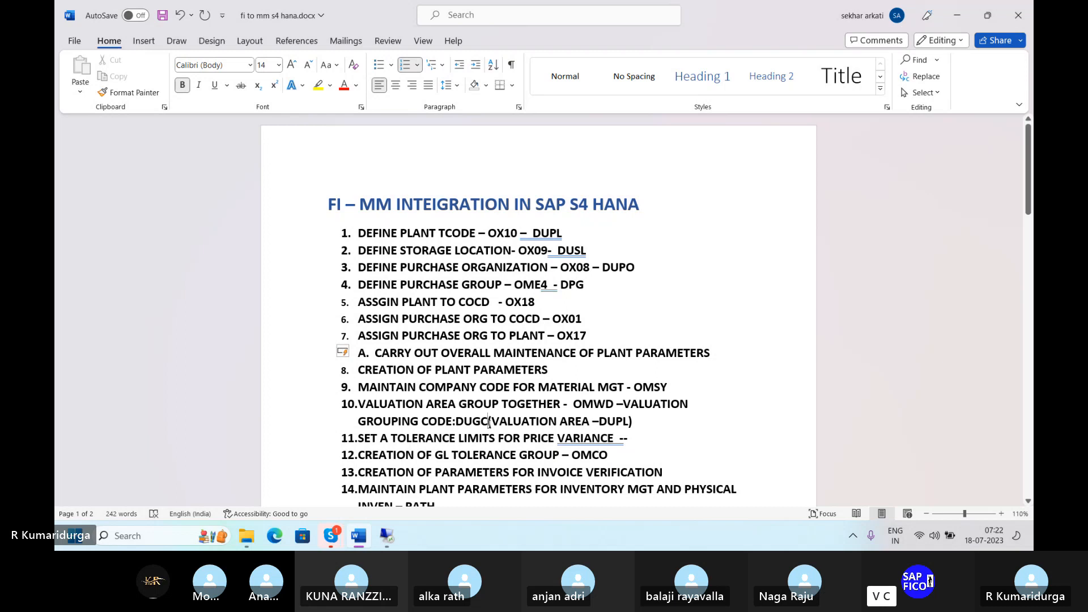
pyautogui.click(490, 423)
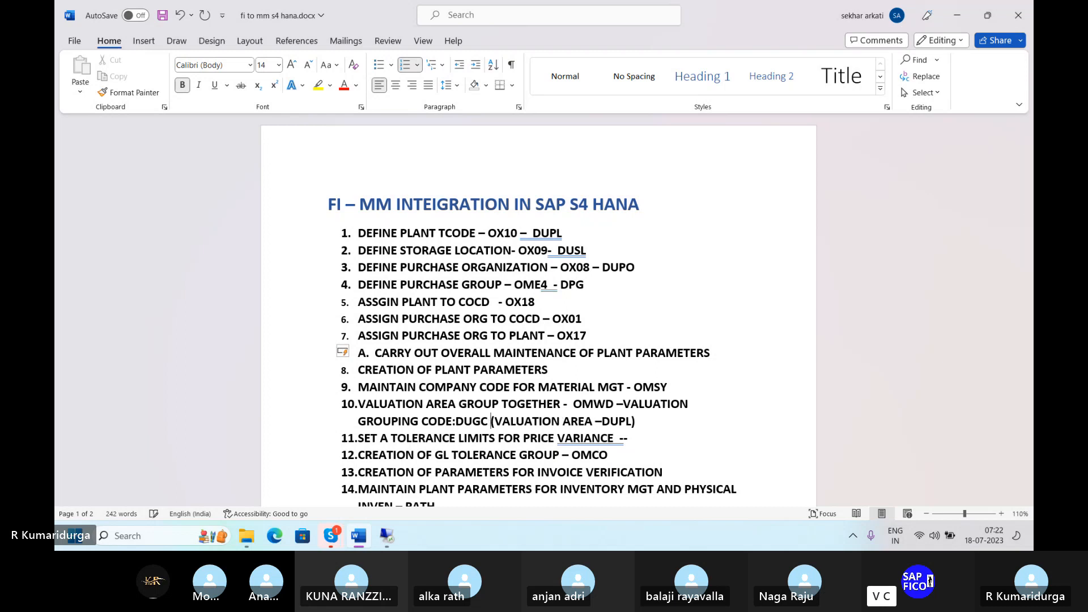
pyautogui.click(640, 438)
pyautogui.scroll(-3, 640, 438)
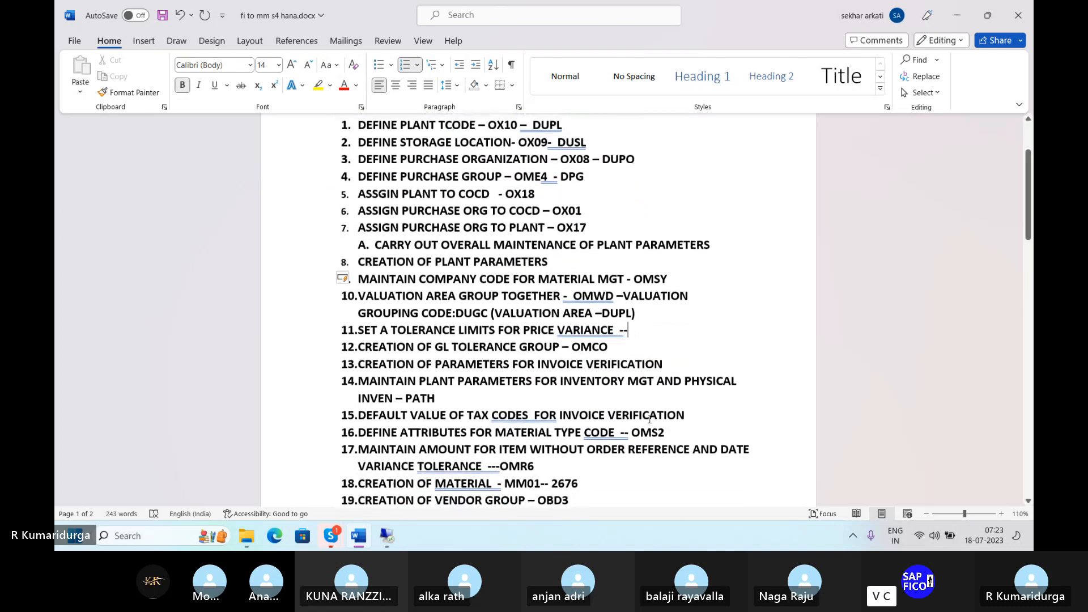
pyautogui.scroll(-3, 666, 394)
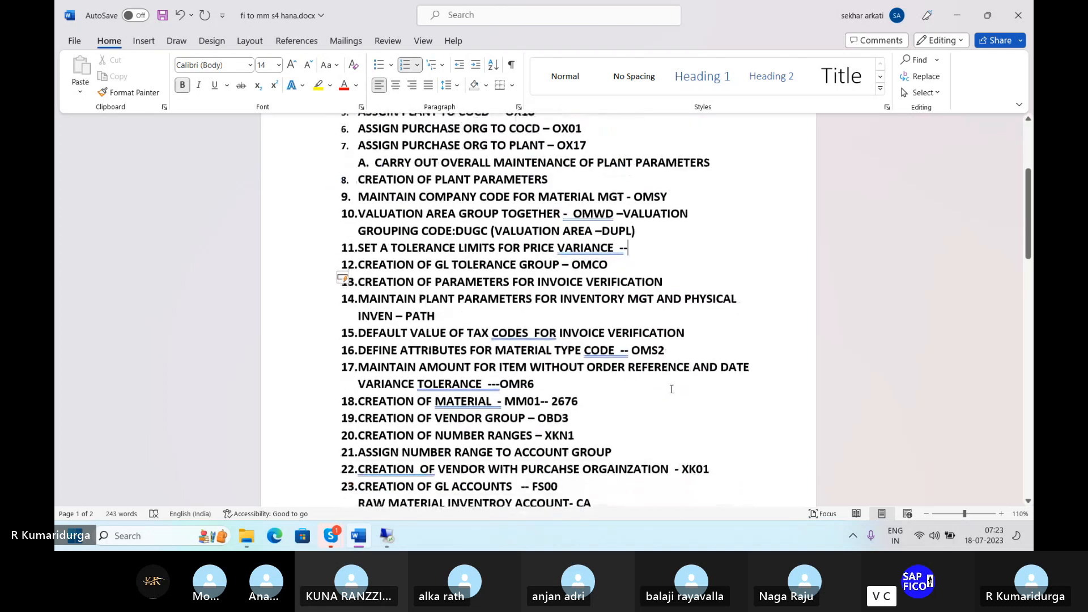
# Step: Launch SPRO and expand Materials Management > Purchasing > Purchase Order in the Reference IMG
pyautogui.click(387, 535)
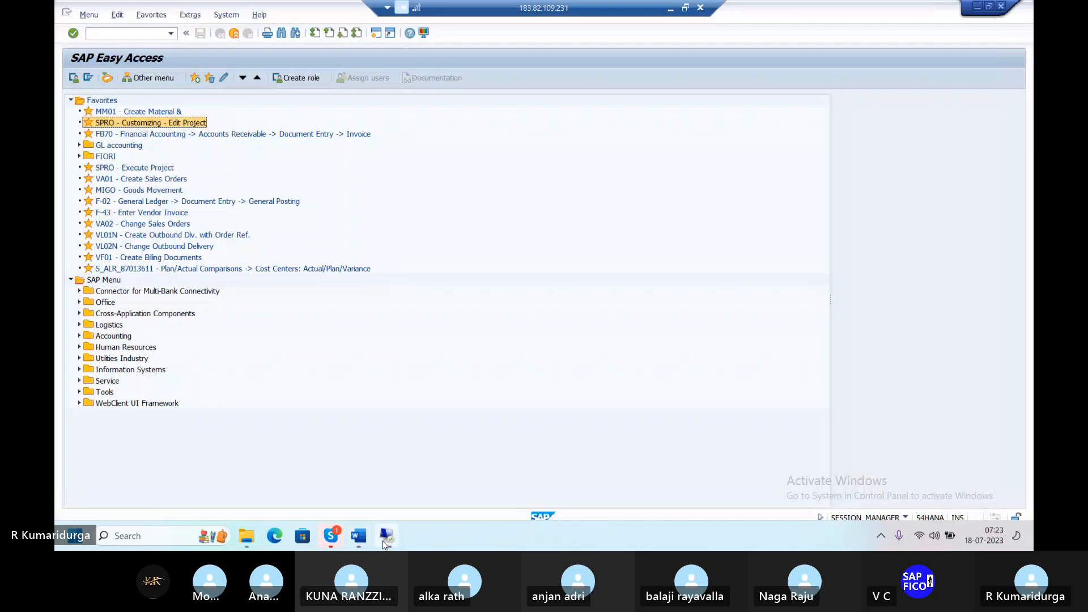
pyautogui.doubleClick(162, 130)
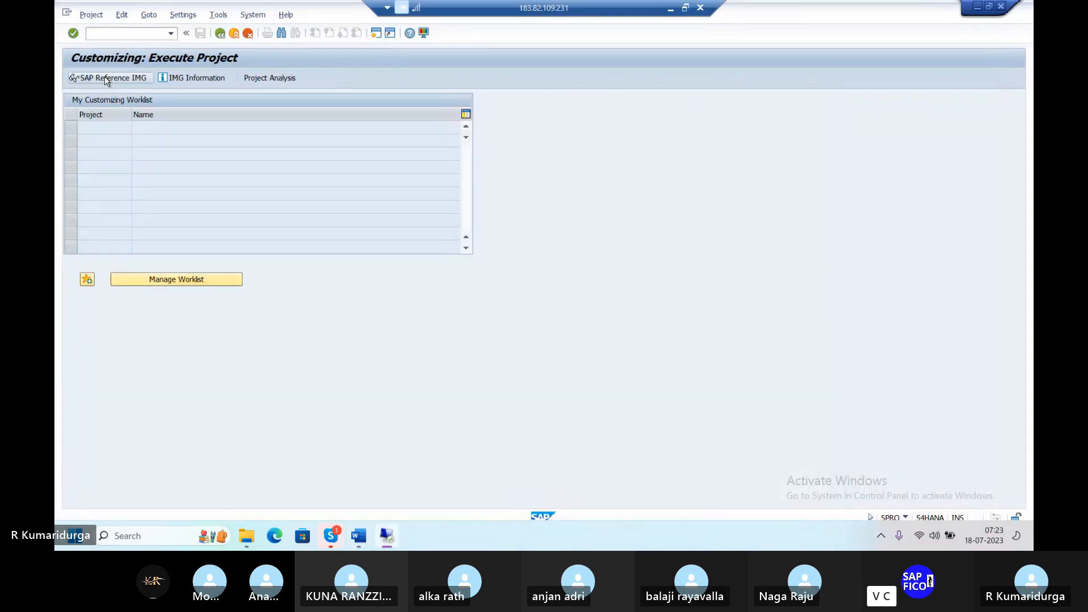
pyautogui.click(104, 77)
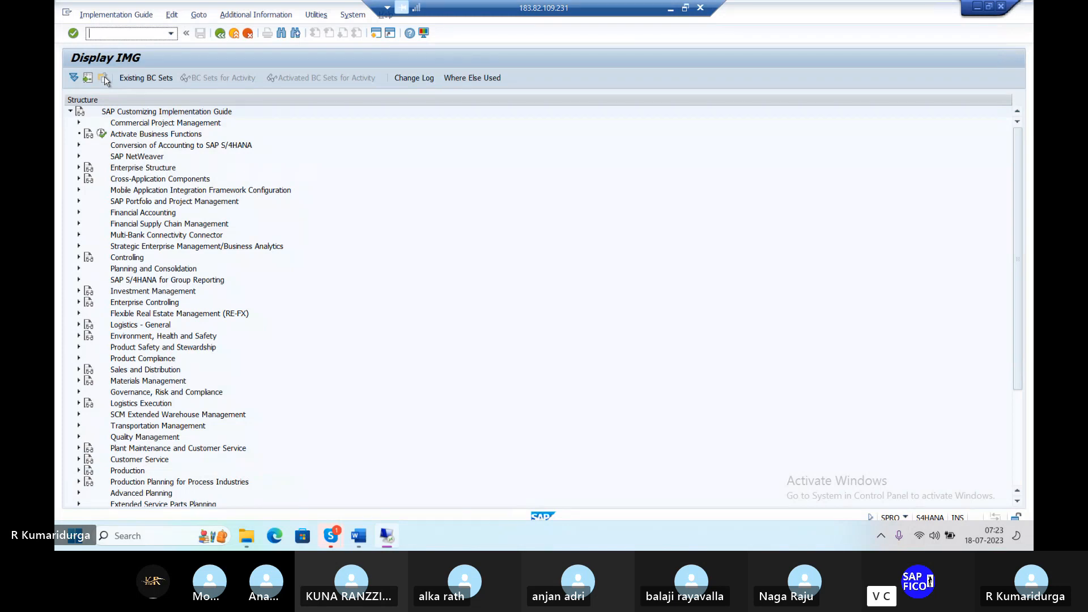
pyautogui.click(79, 381)
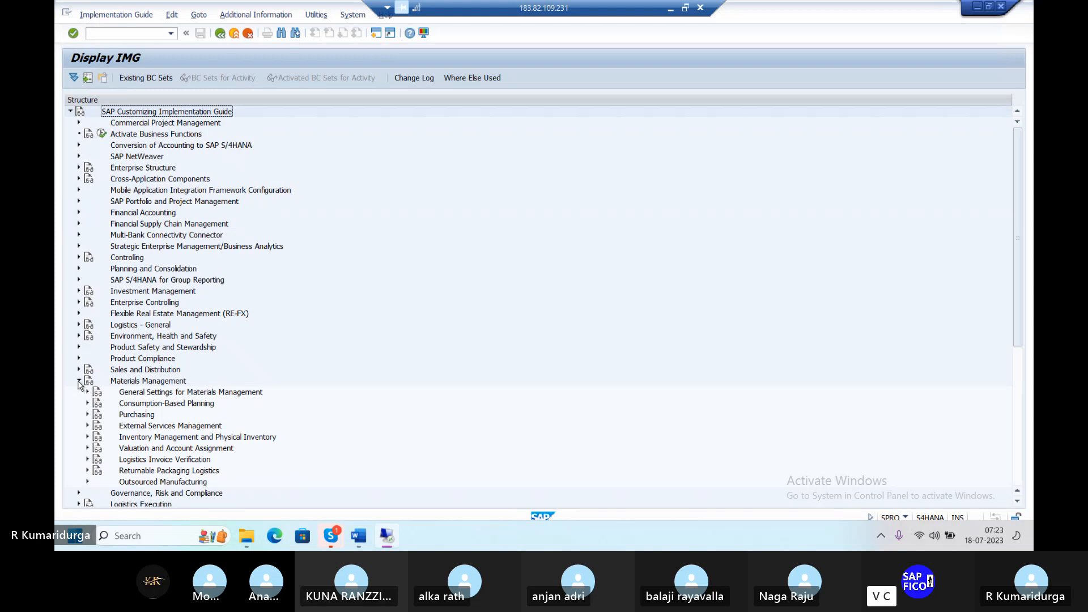
pyautogui.click(88, 415)
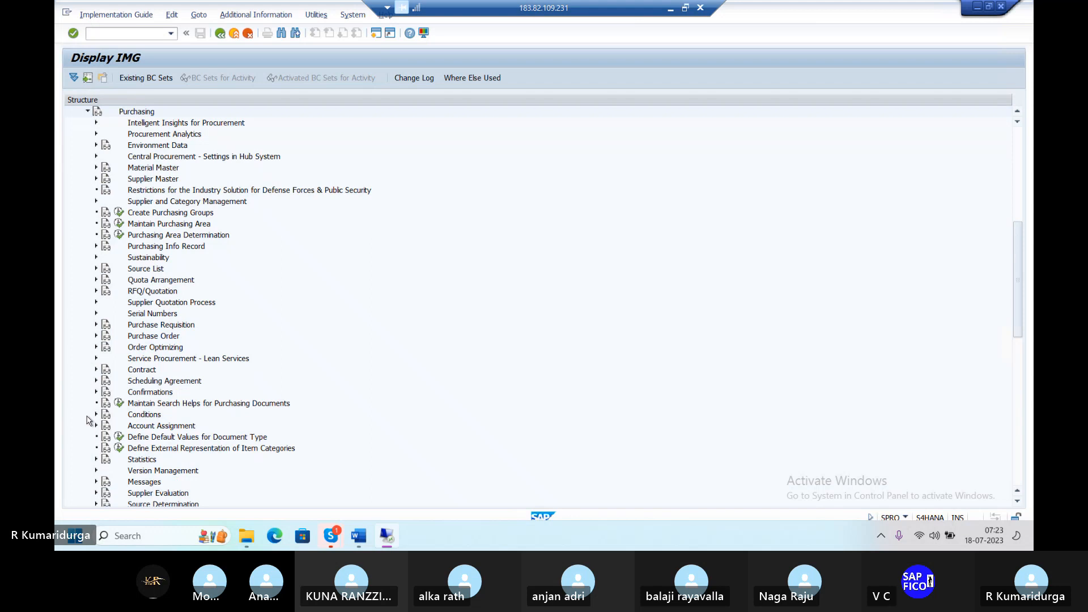
pyautogui.scroll(-3, 98, 477)
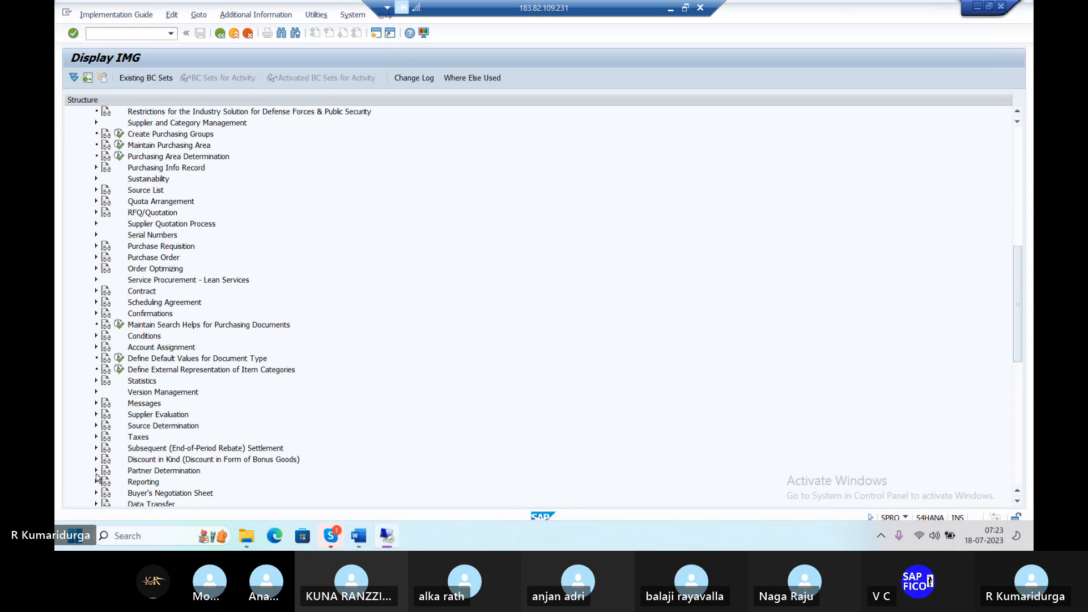
pyautogui.scroll(7, 98, 478)
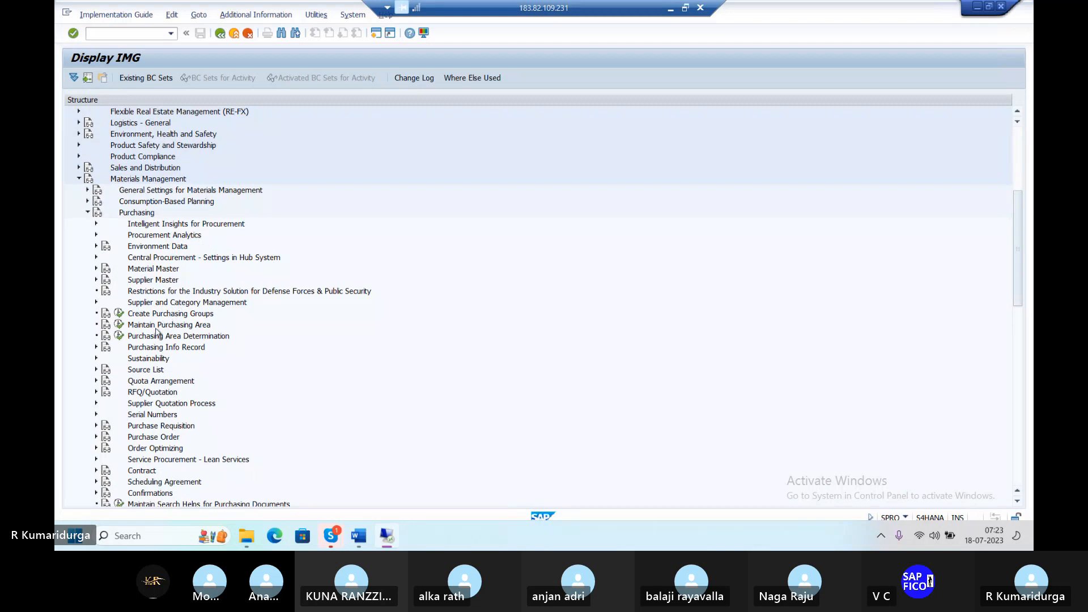
pyautogui.click(96, 437)
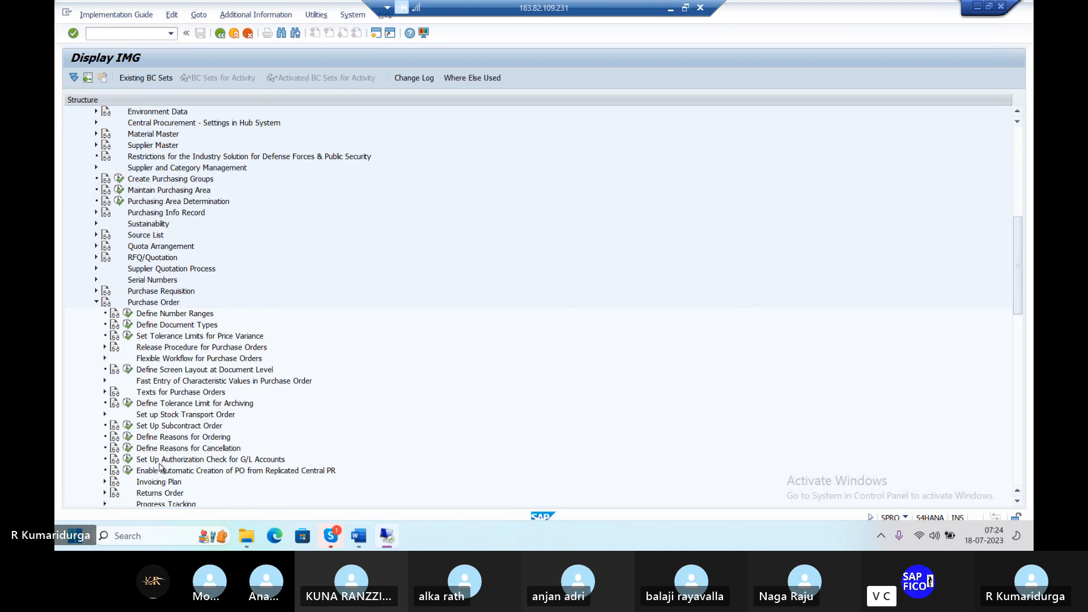
# Step: Open the price variance tolerance limits, then discard a blank new entry without saving
pyautogui.click(127, 338)
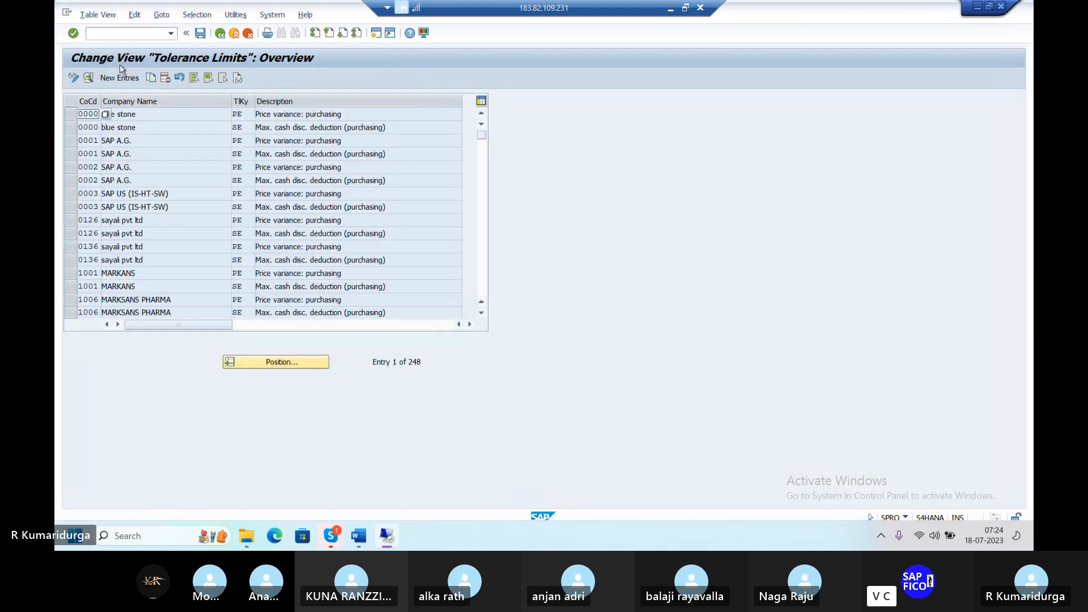
pyautogui.click(115, 78)
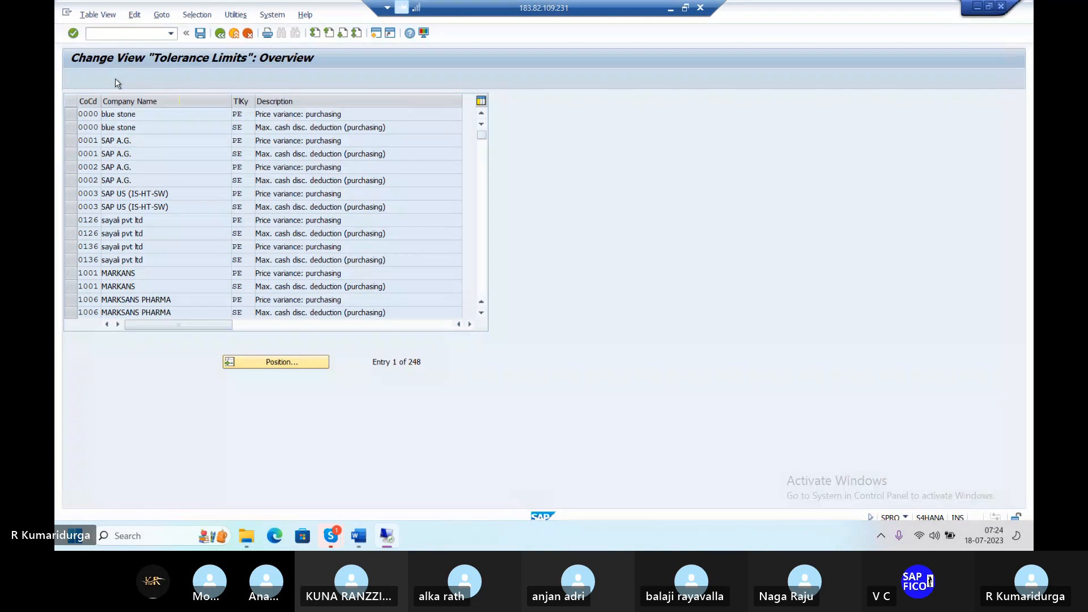
pyautogui.click(221, 34)
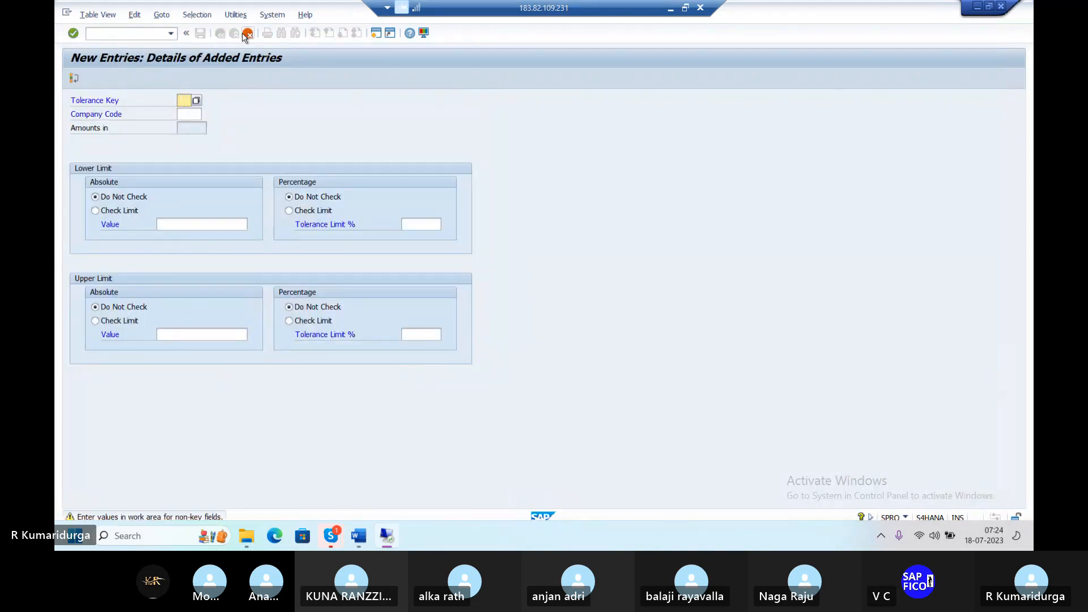
pyautogui.click(246, 34)
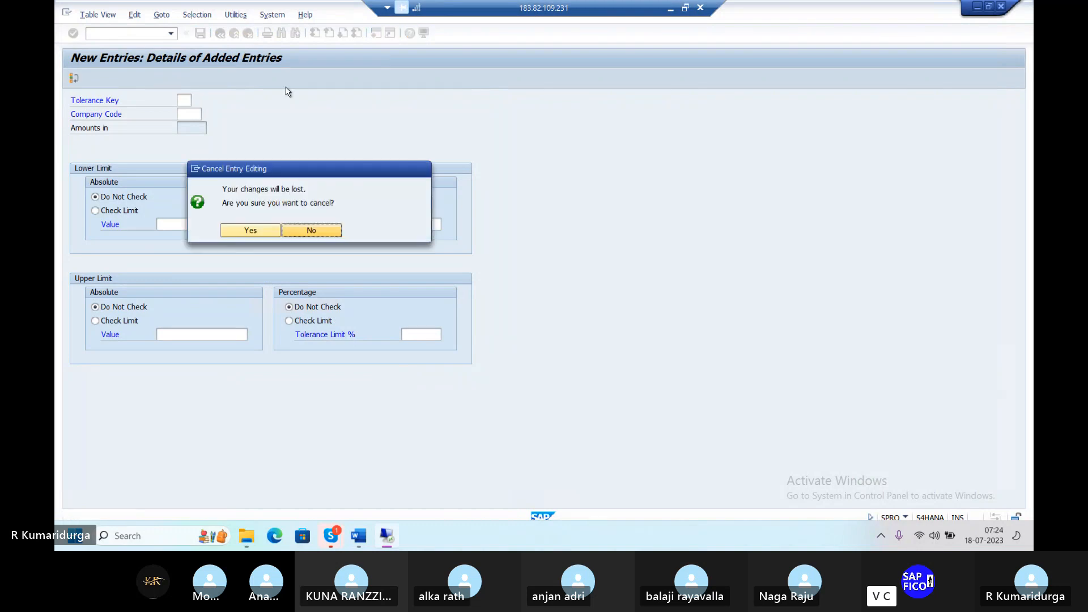
pyautogui.click(250, 231)
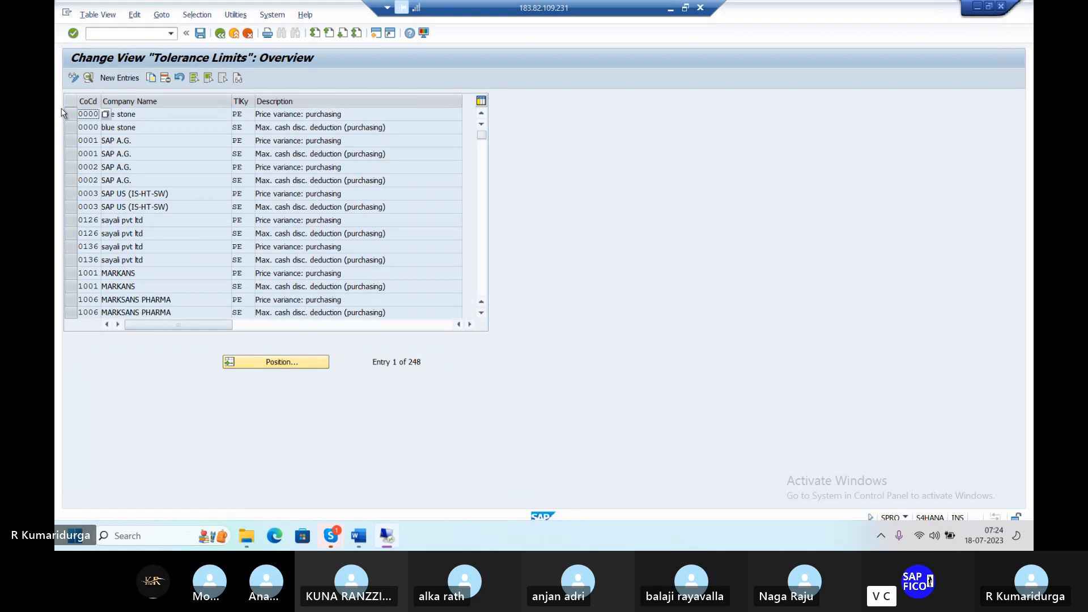
# Step: Mark the company code 0000 PE and SE rows, start Copy As, then cancel it
pyautogui.click(69, 115)
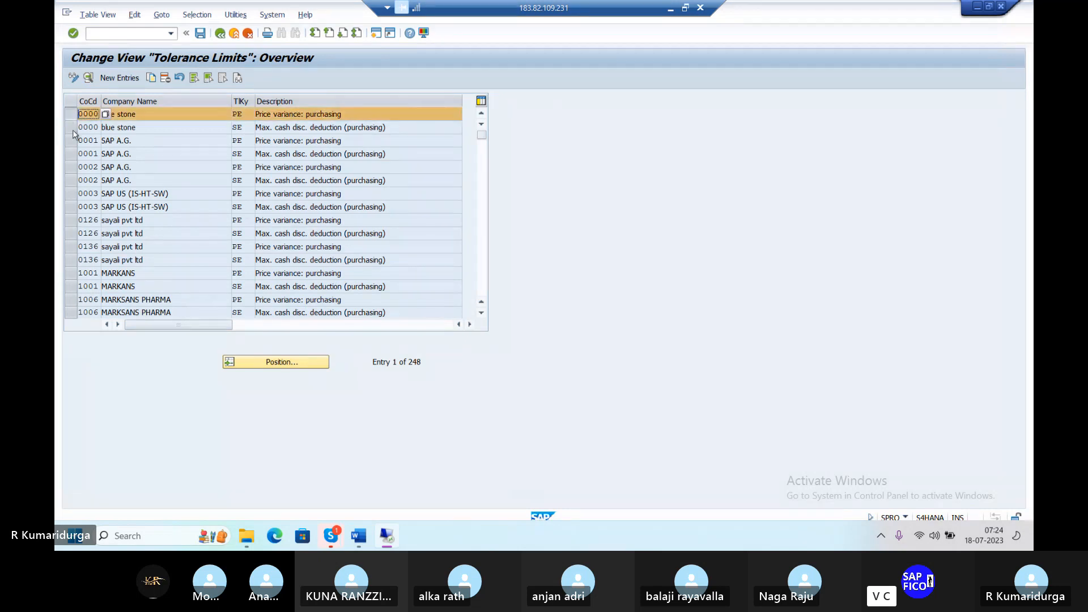
pyautogui.click(73, 130)
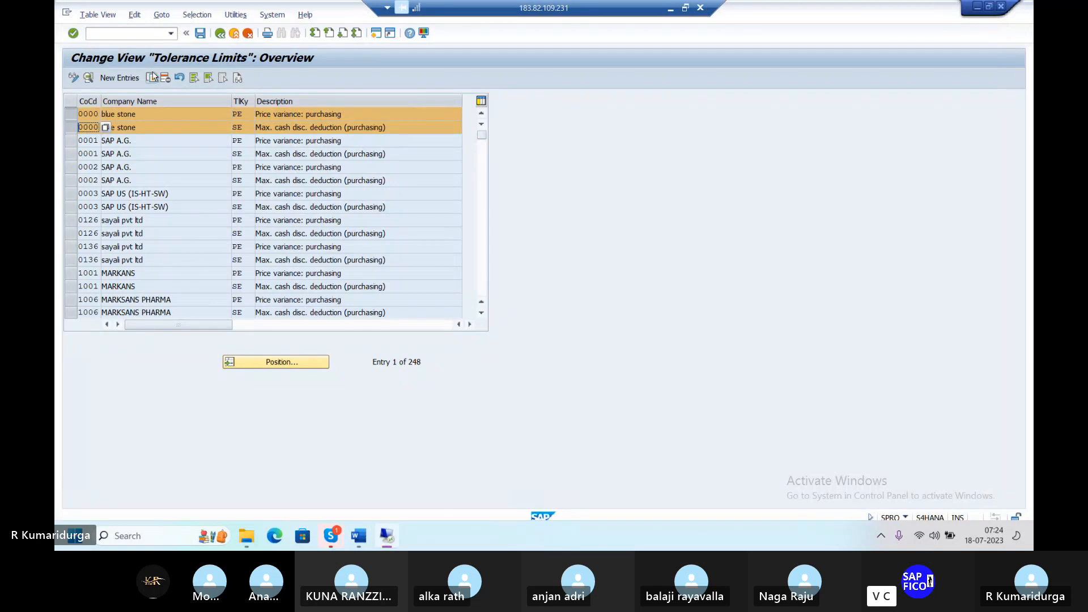
pyautogui.click(152, 77)
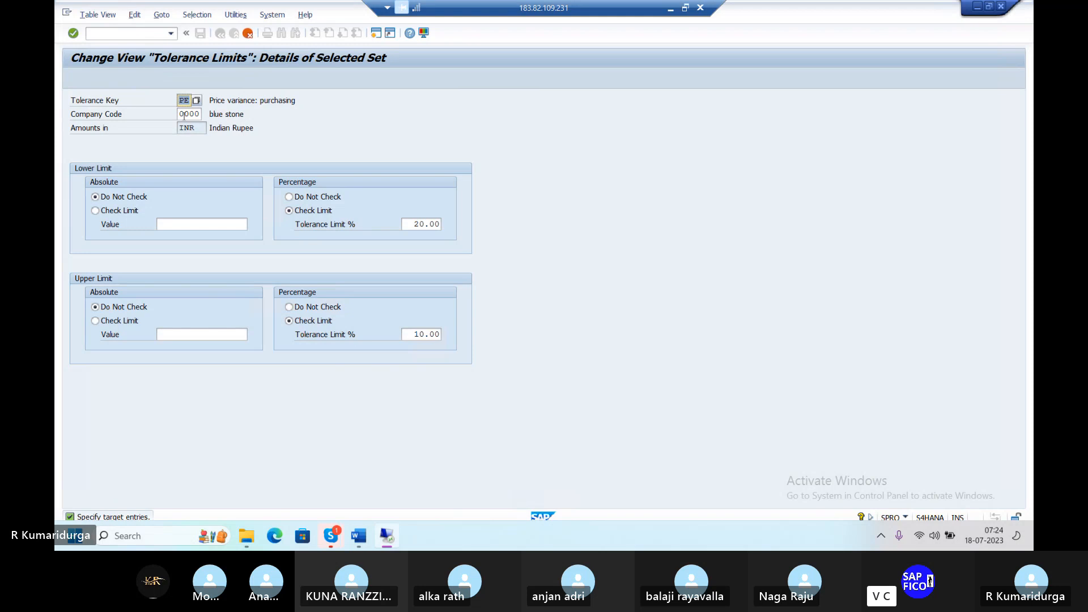
pyautogui.click(181, 113)
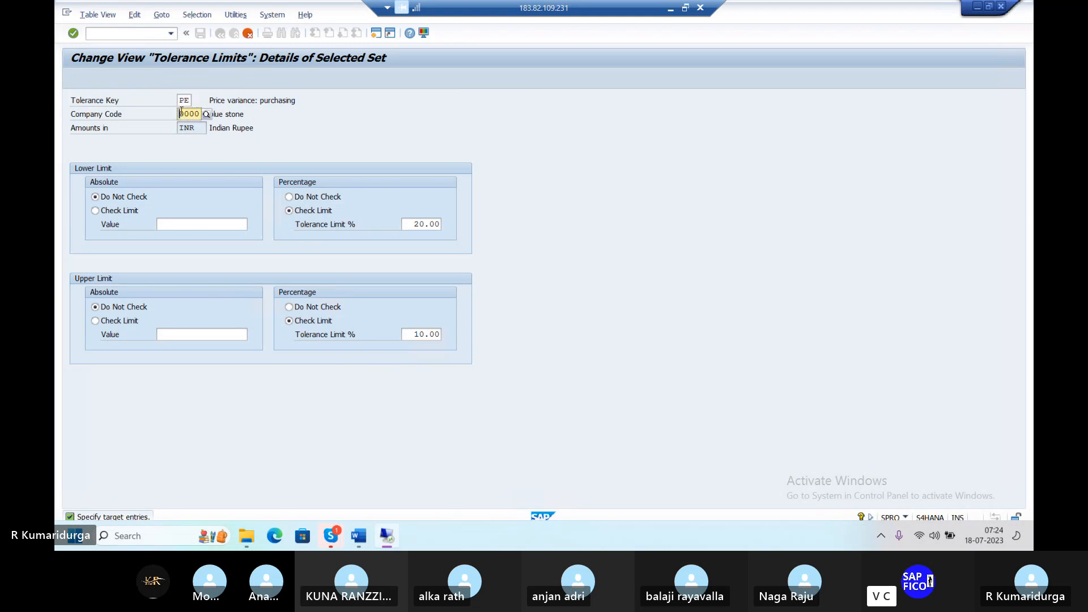
pyautogui.click(247, 34)
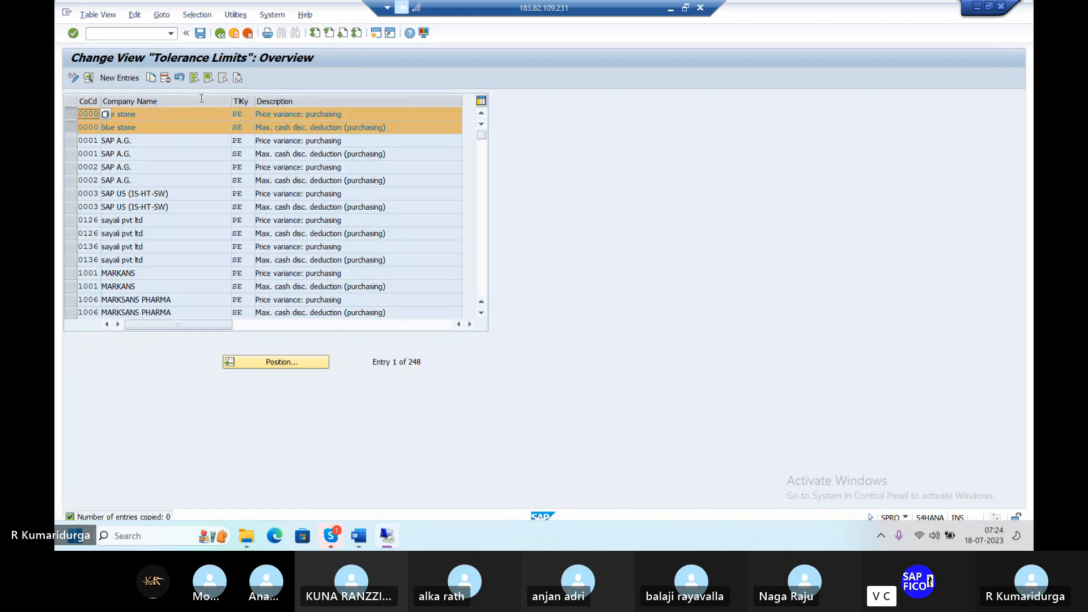
# Step: Copy the marked PE and SE tolerance entries to company code DUR1
pyautogui.click(153, 78)
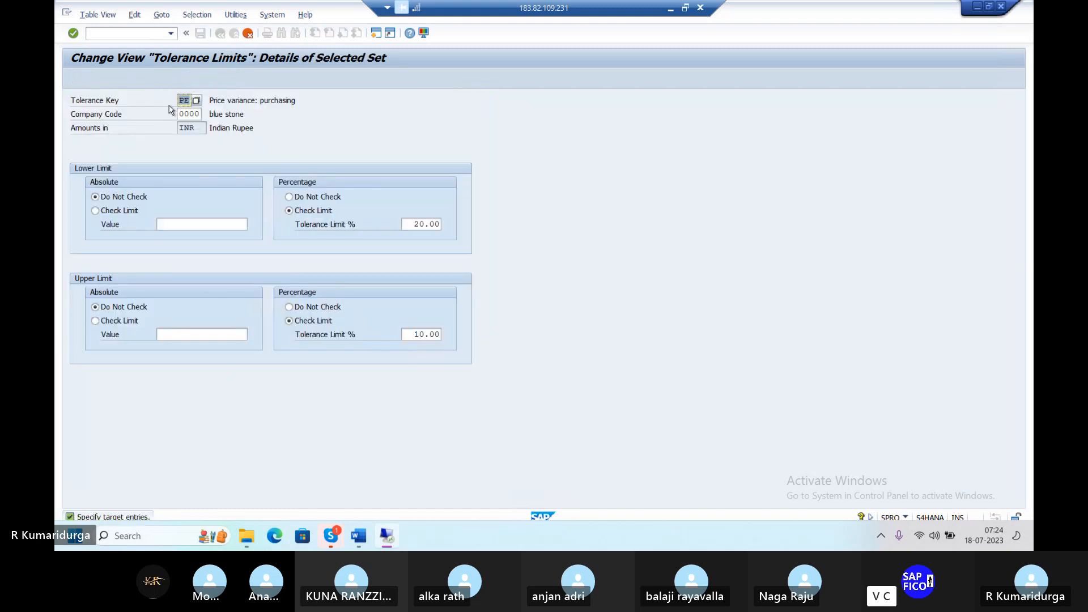
pyautogui.click(180, 114)
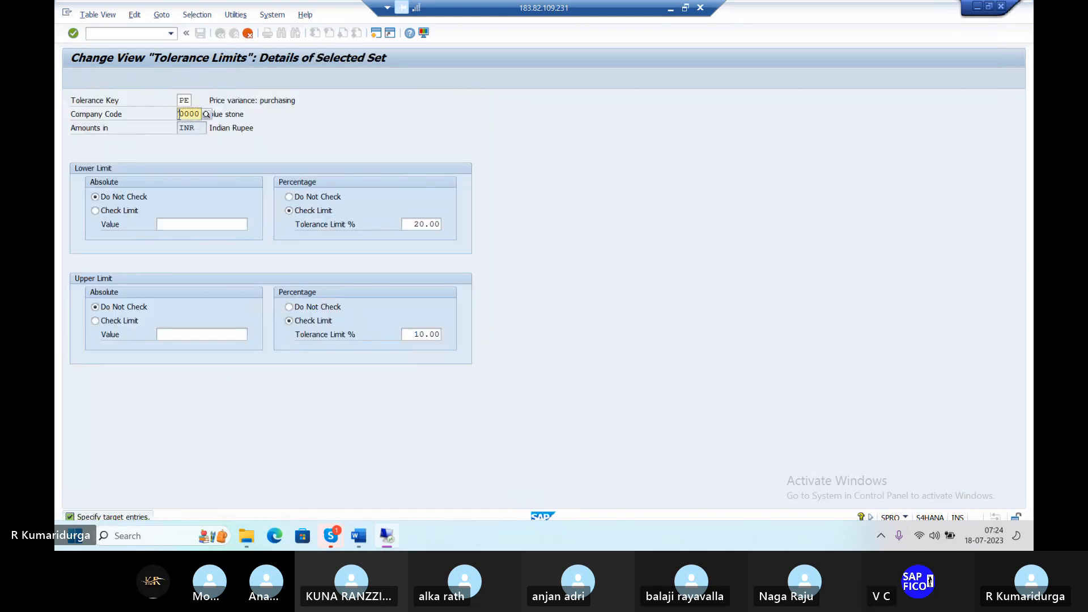
pyautogui.write('DUR1')
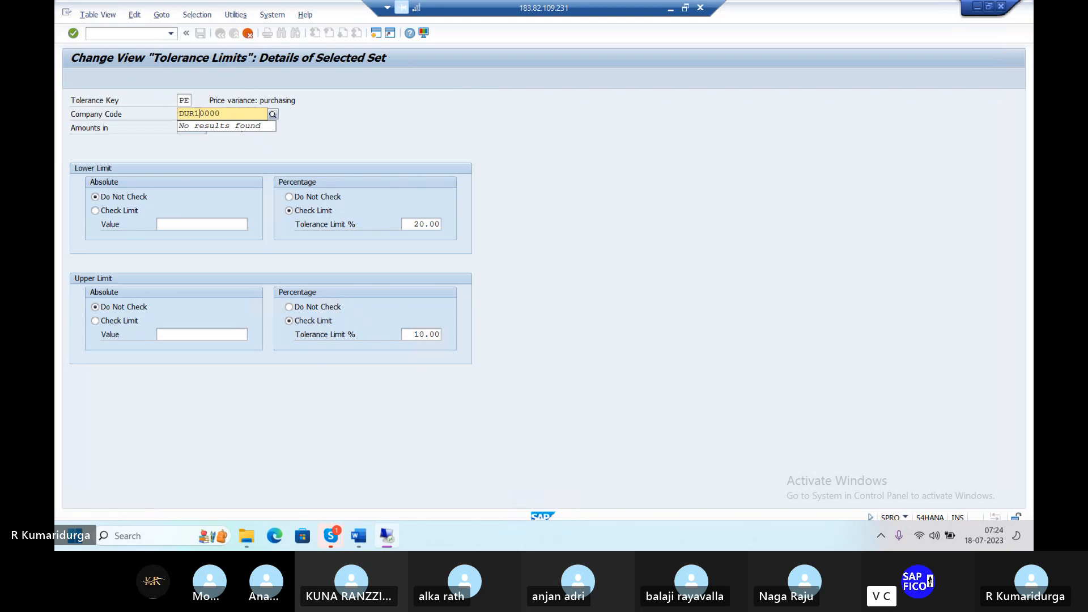
pyautogui.press('Delete')
pyautogui.press('Delete')
pyautogui.press('Delete')
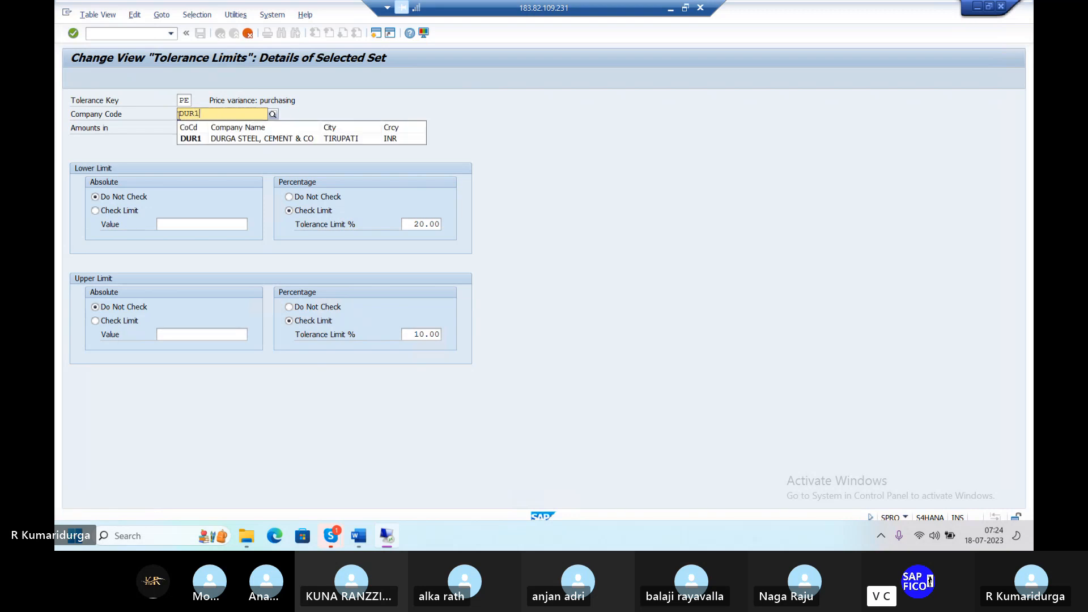
pyautogui.press('Return')
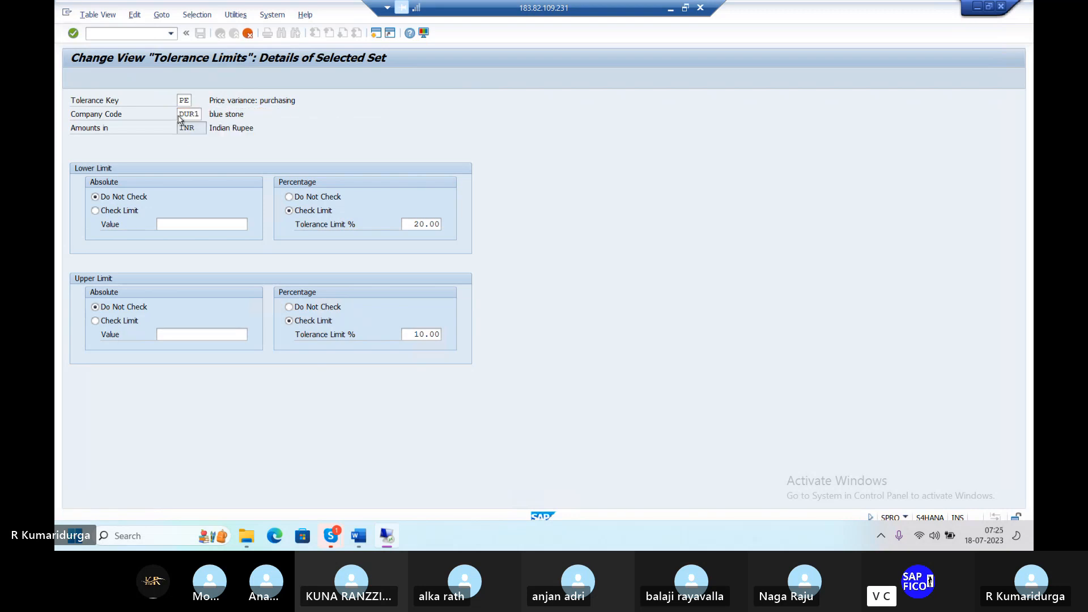
pyautogui.press('Return')
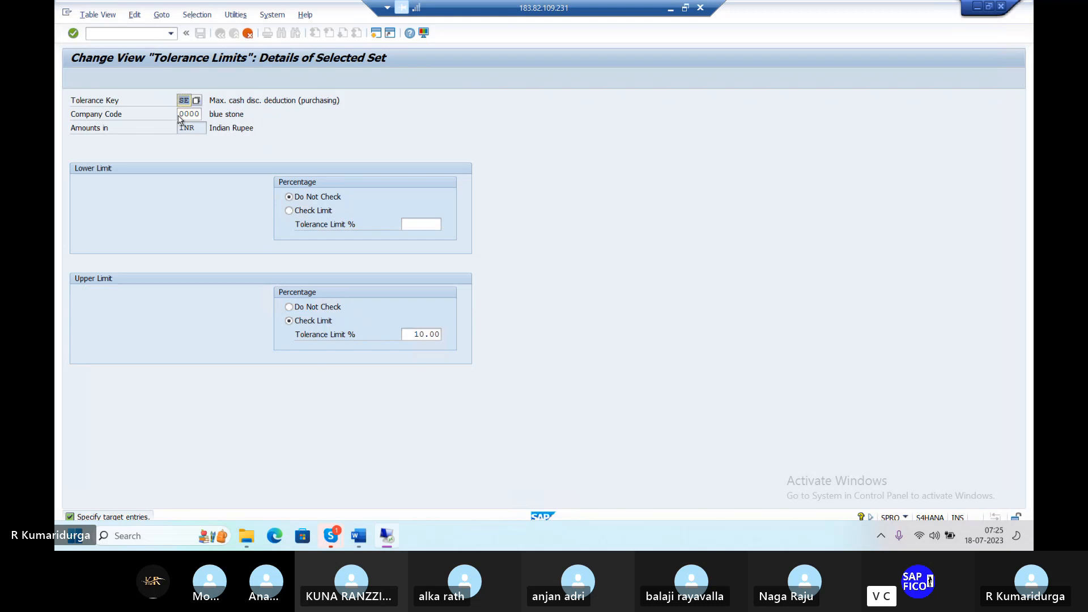
pyautogui.click(179, 115)
pyautogui.write('DUR1')
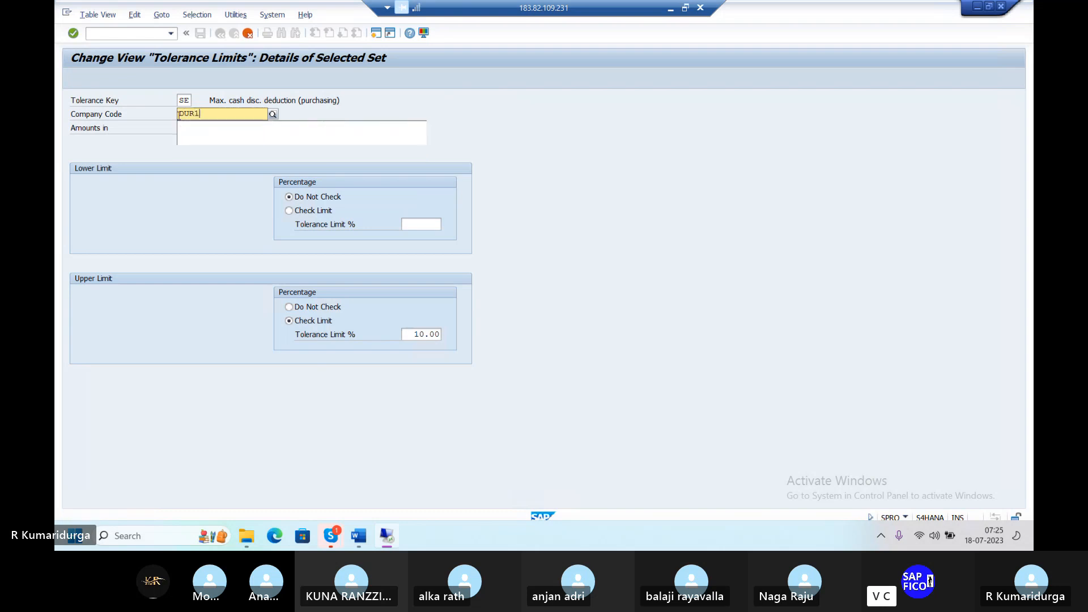
pyautogui.press('Return')
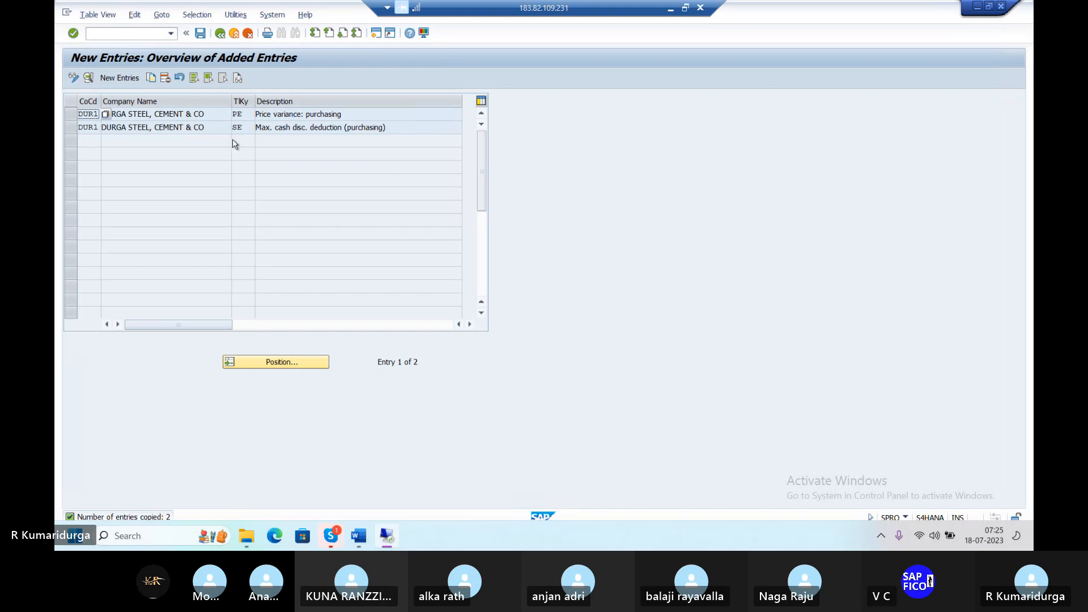
# Step: Save the DUR1 tolerance limits under the customizing request and bring up the Word notes
pyautogui.click(201, 34)
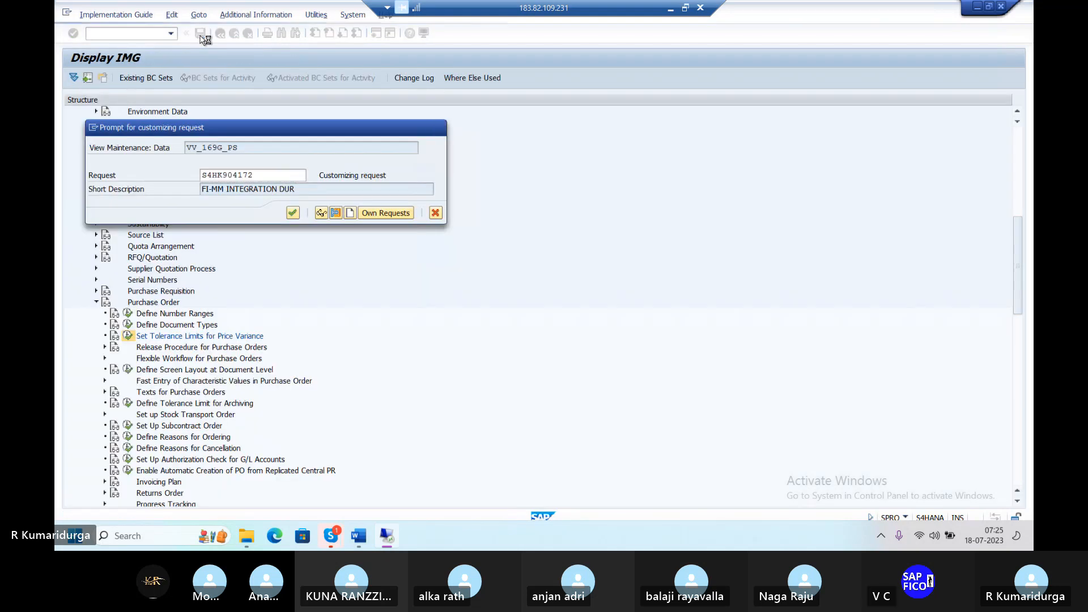
pyautogui.press('Return')
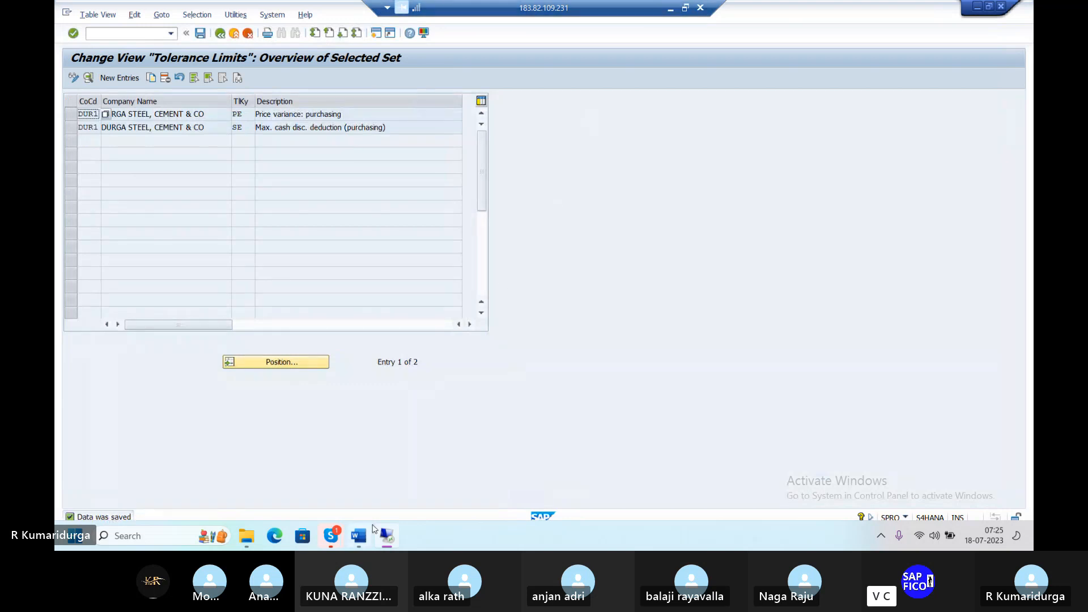
pyautogui.click(358, 536)
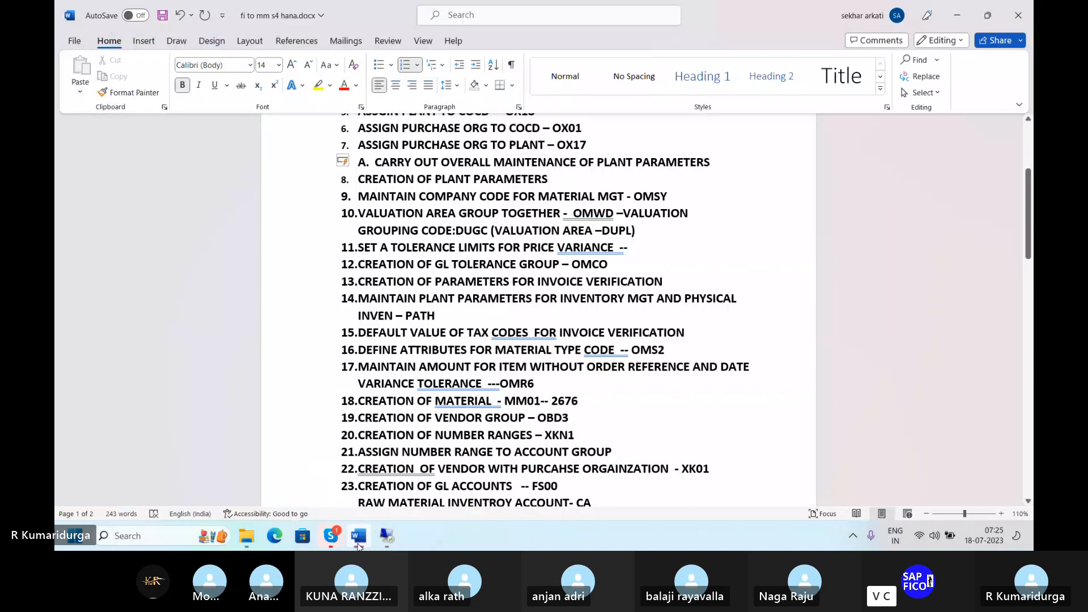
# Step: Append 'COPY PE, SE' to checklist item 11 and return to the SAP session
pyautogui.write('COPY ')
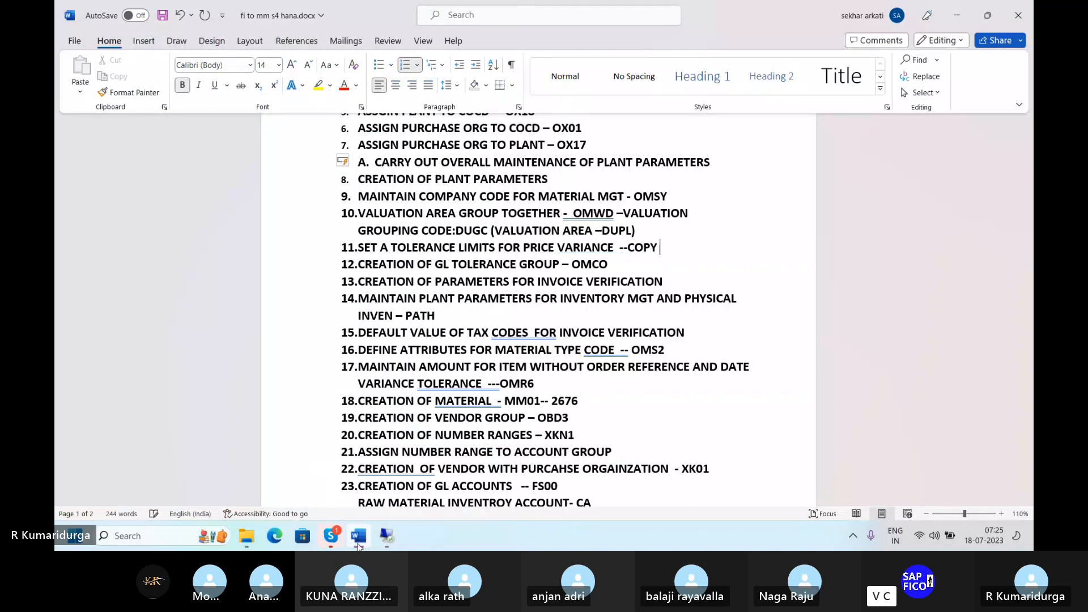
pyautogui.write('PE, SE')
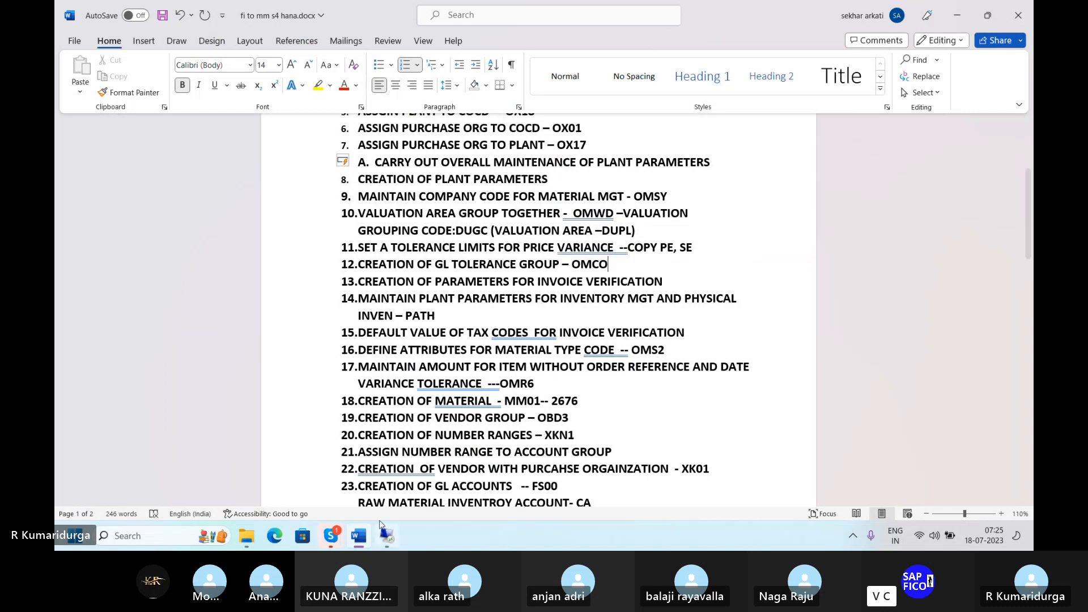
pyautogui.moveTo(362, 545)
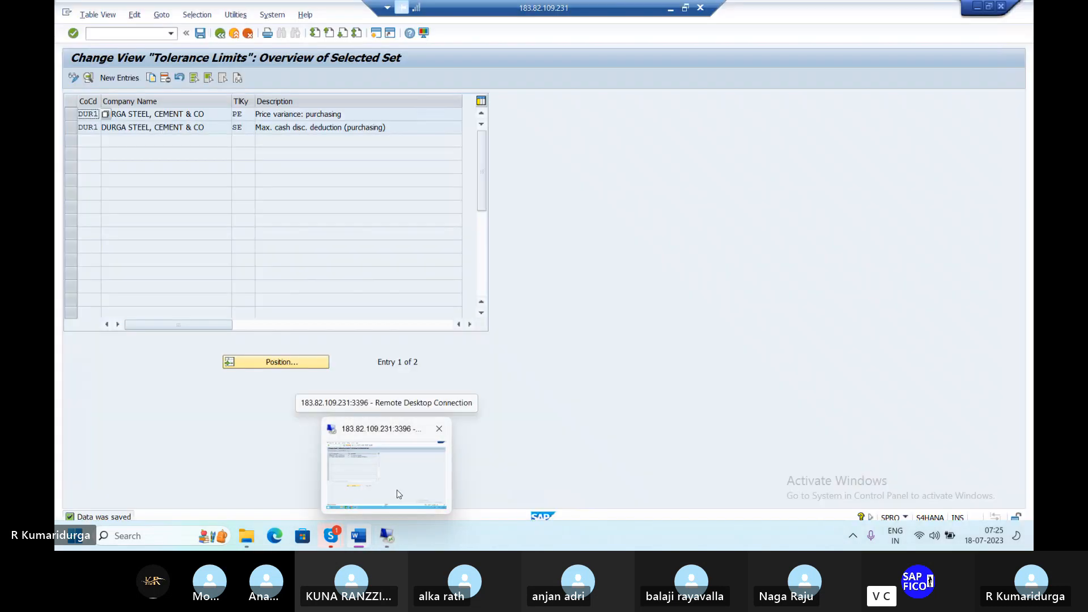
pyautogui.moveTo(331, 538)
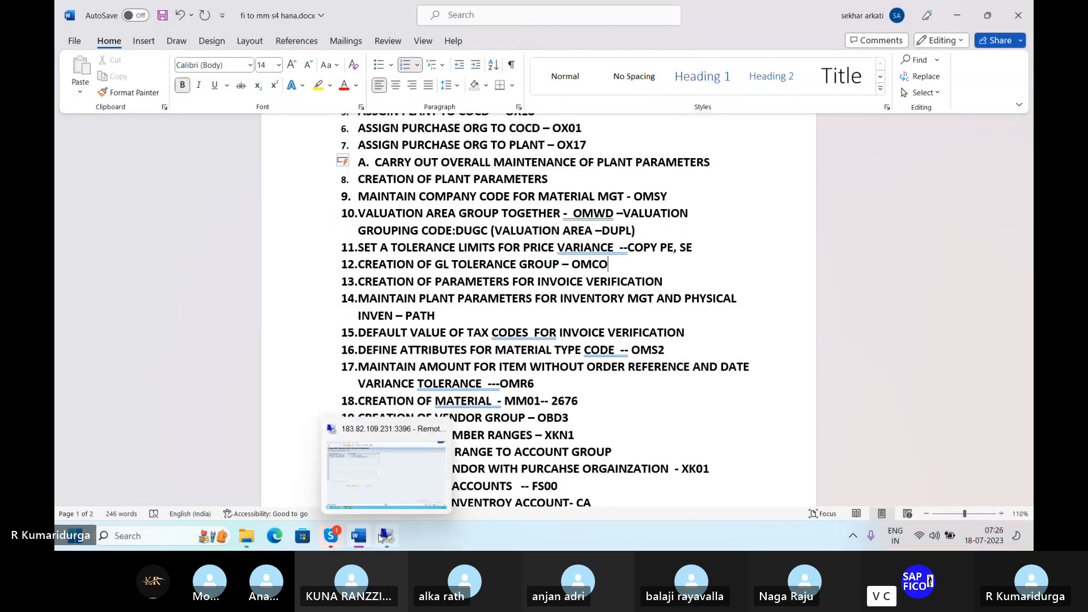
pyautogui.click(396, 495)
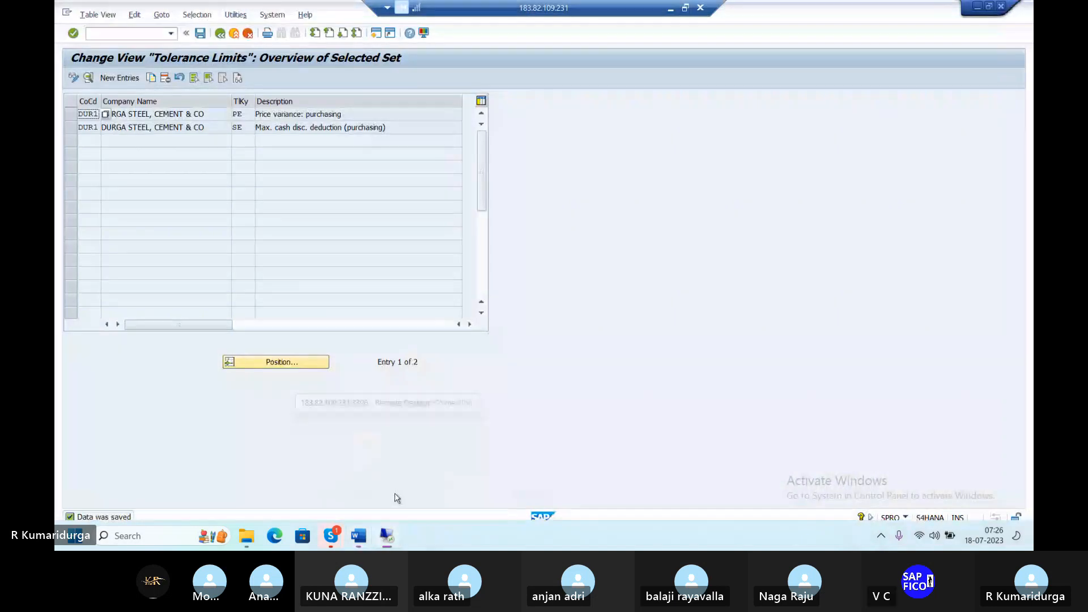
pyautogui.click(137, 36)
# Step: Open tolerance limits transaction OMR6 and try out, then clear, the 0000 B1, B2, VP selections
pyautogui.write('/N')
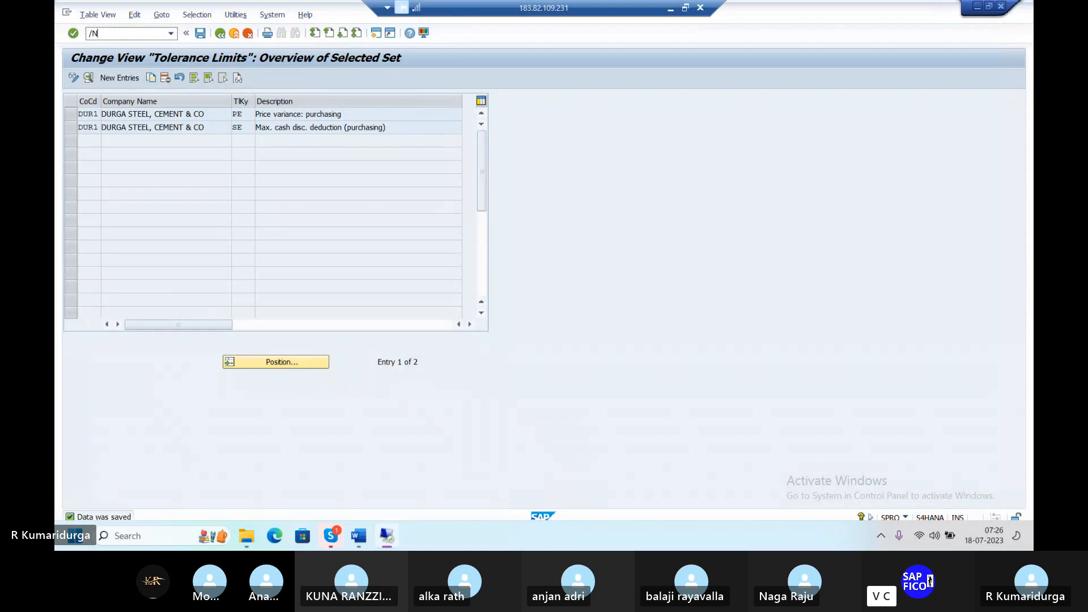
pyautogui.write('O')
pyautogui.write('MR6')
pyautogui.press('Return')
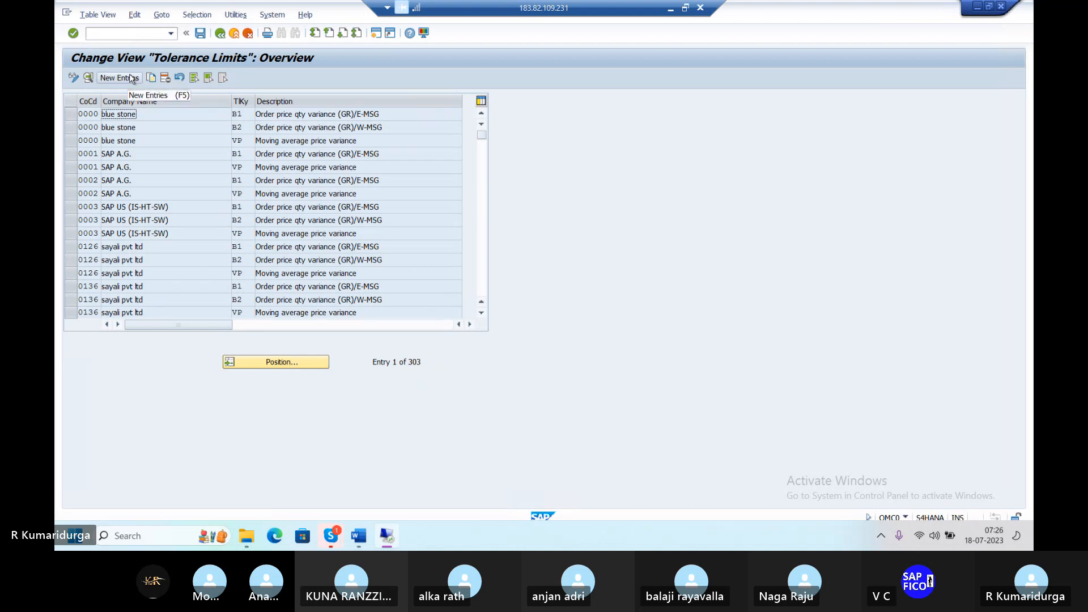
pyautogui.click(70, 116)
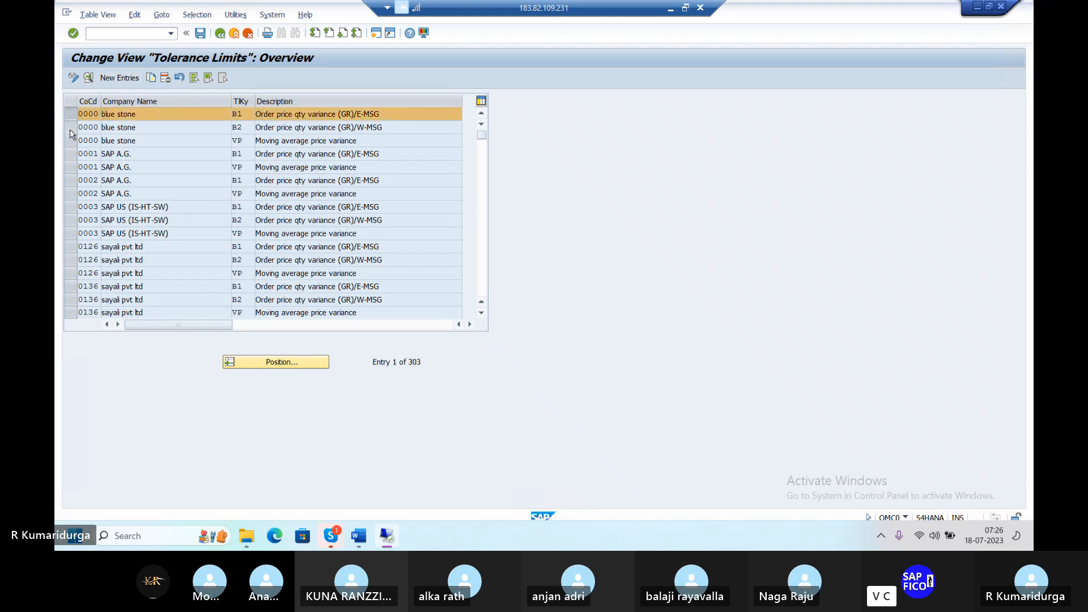
pyautogui.click(70, 129)
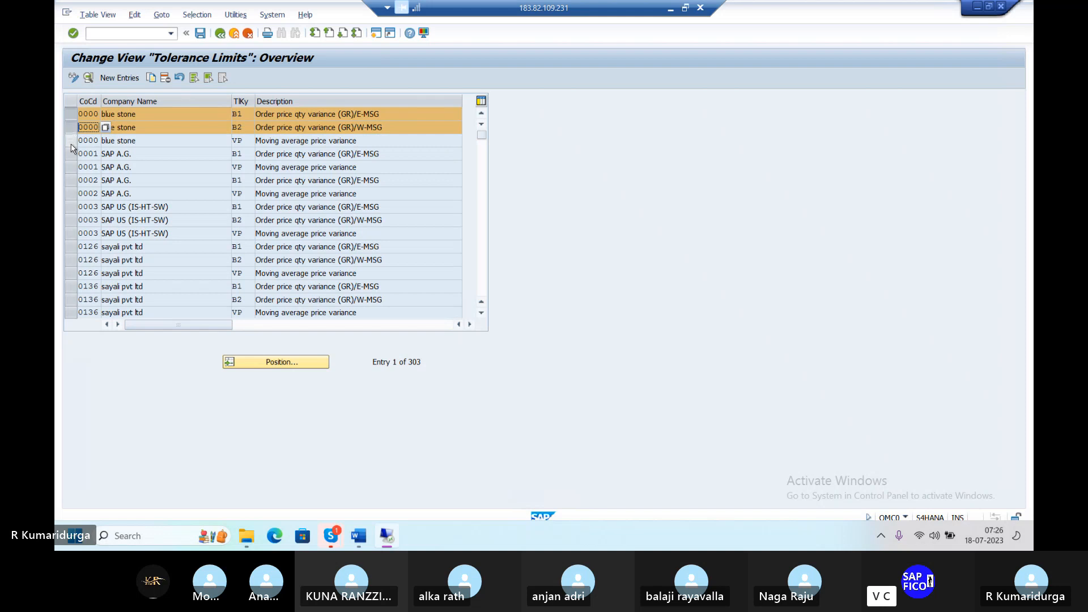
pyautogui.click(71, 144)
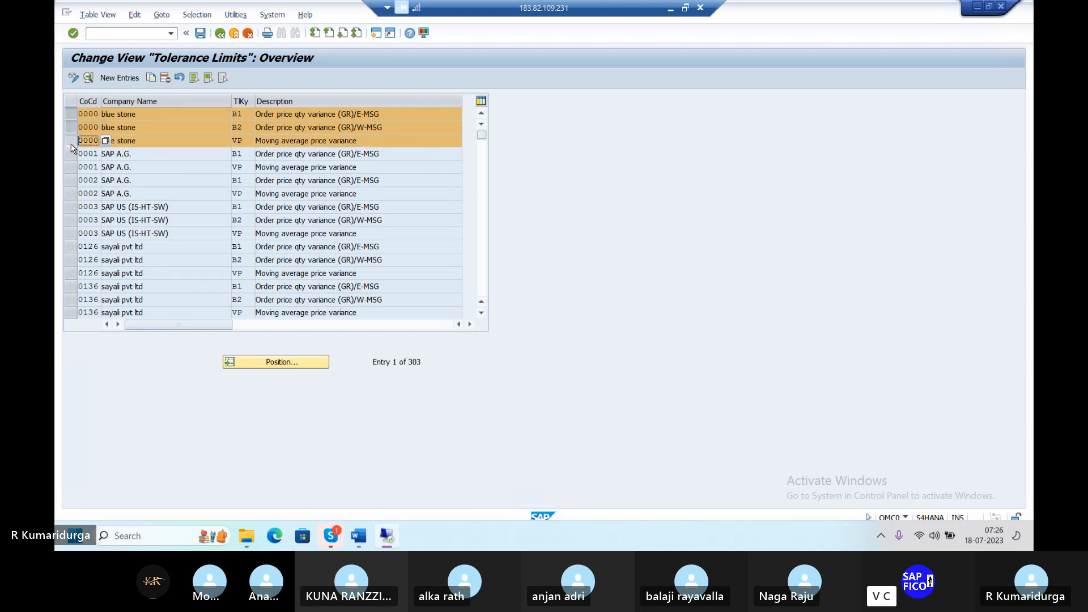
pyautogui.click(71, 144)
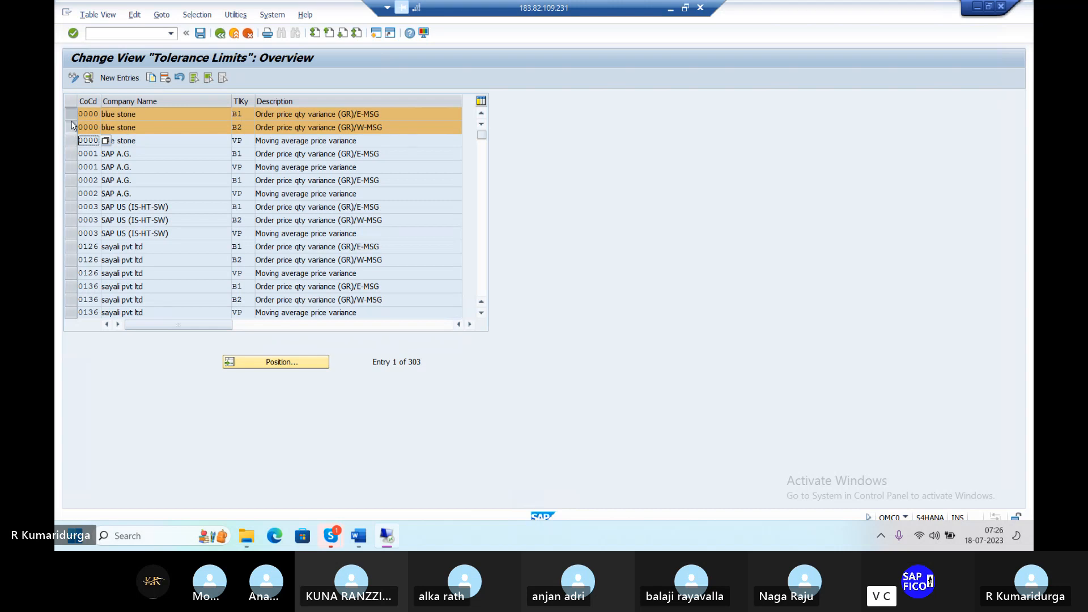
pyautogui.click(71, 126)
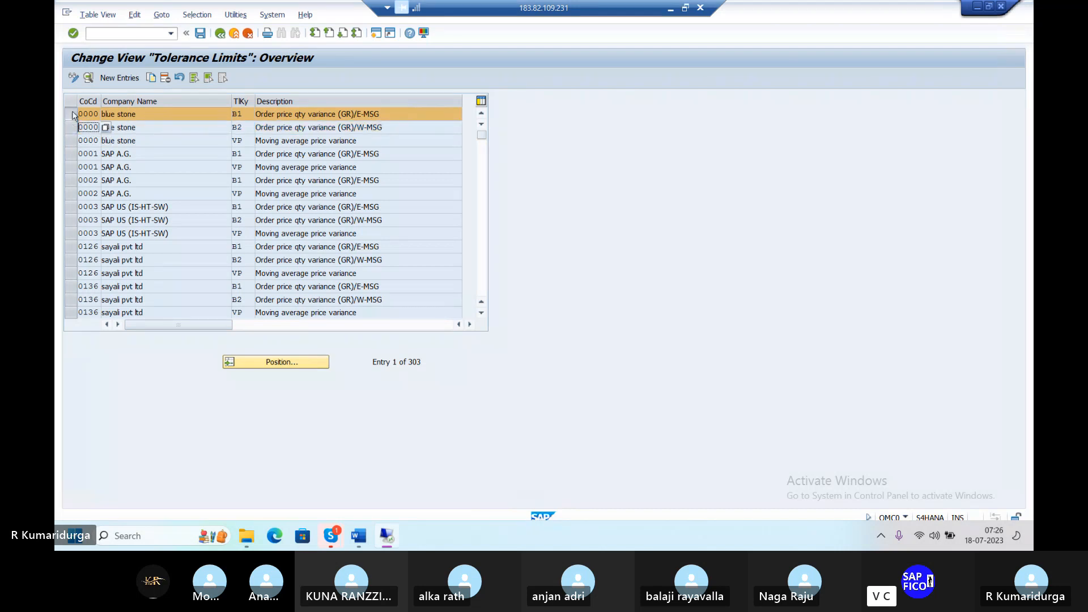
pyautogui.click(72, 115)
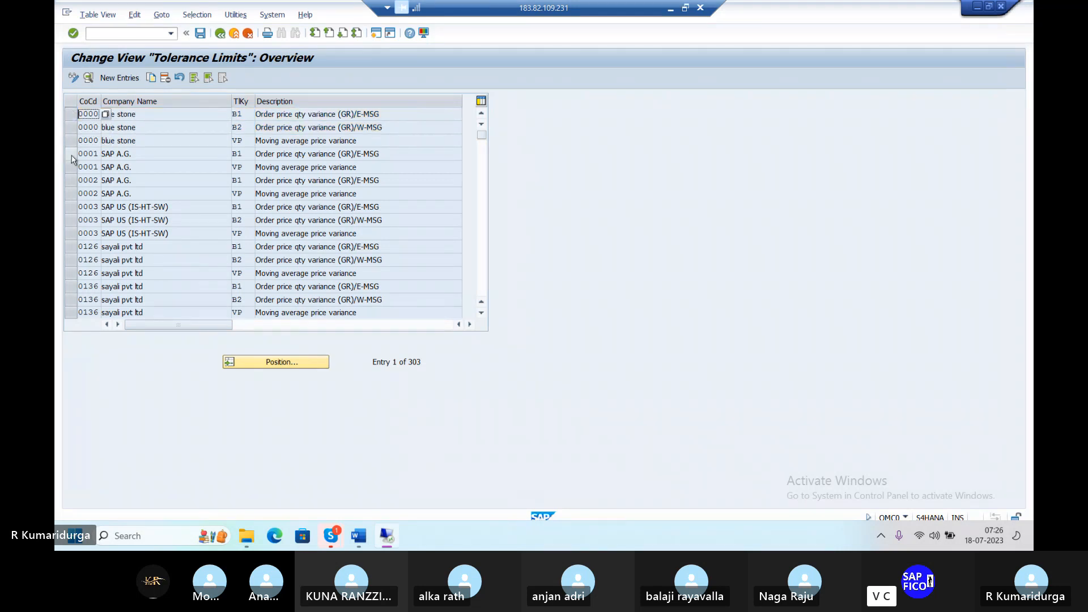
# Step: Settle on the 0000 B1, B2 and VP rows as templates and start Copy As
pyautogui.click(71, 154)
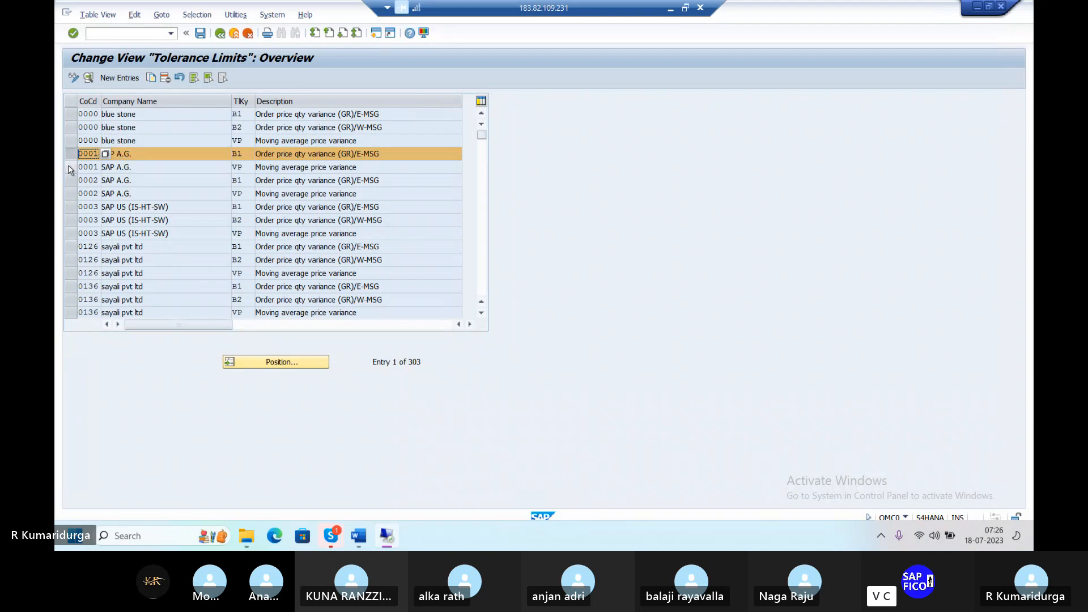
pyautogui.click(71, 168)
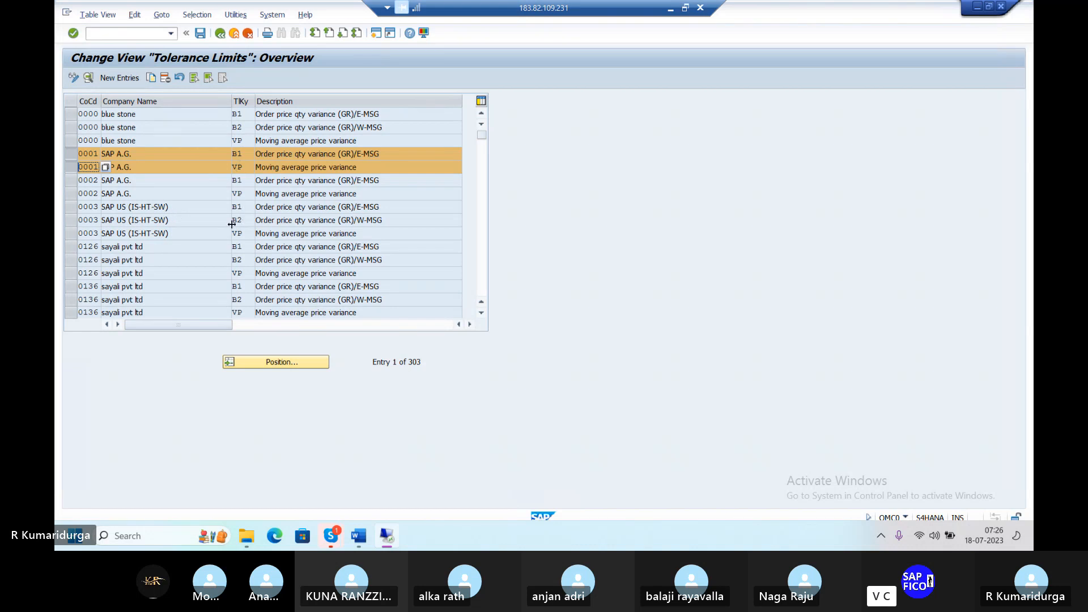
pyautogui.click(71, 167)
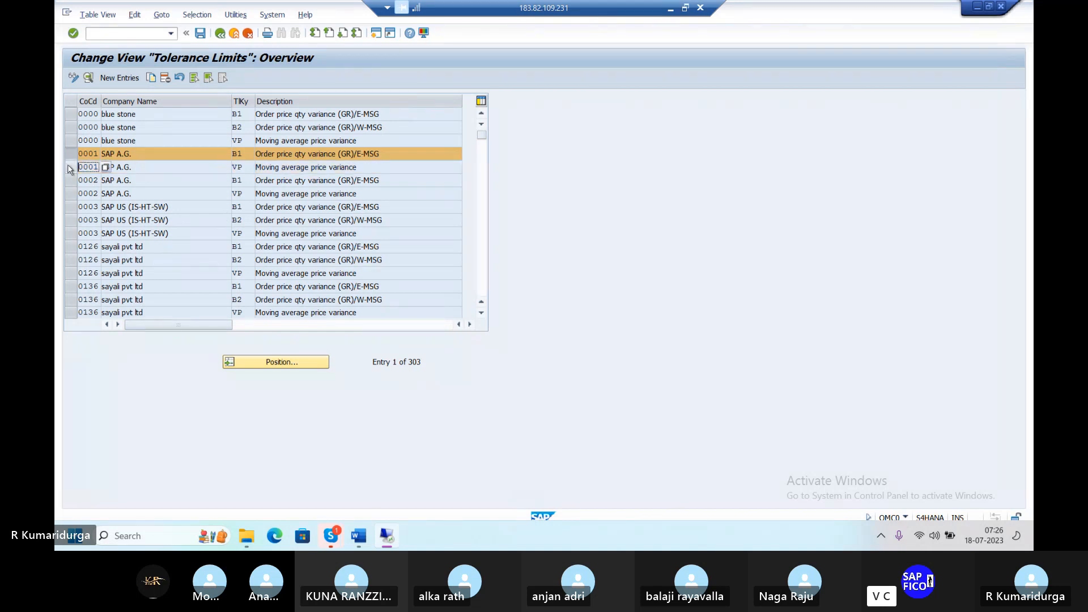
pyautogui.click(70, 154)
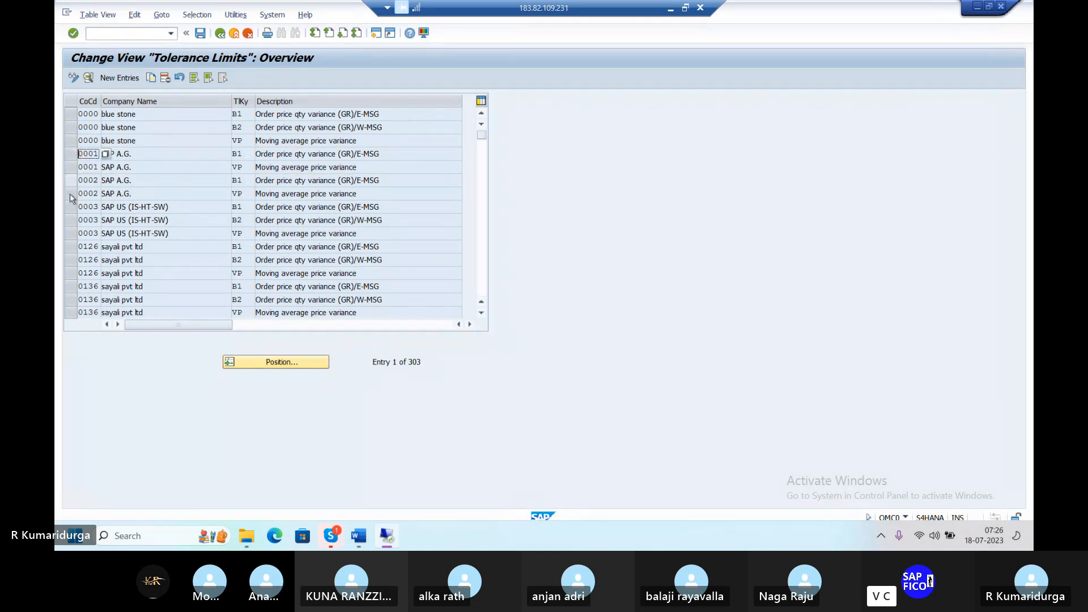
pyautogui.click(70, 208)
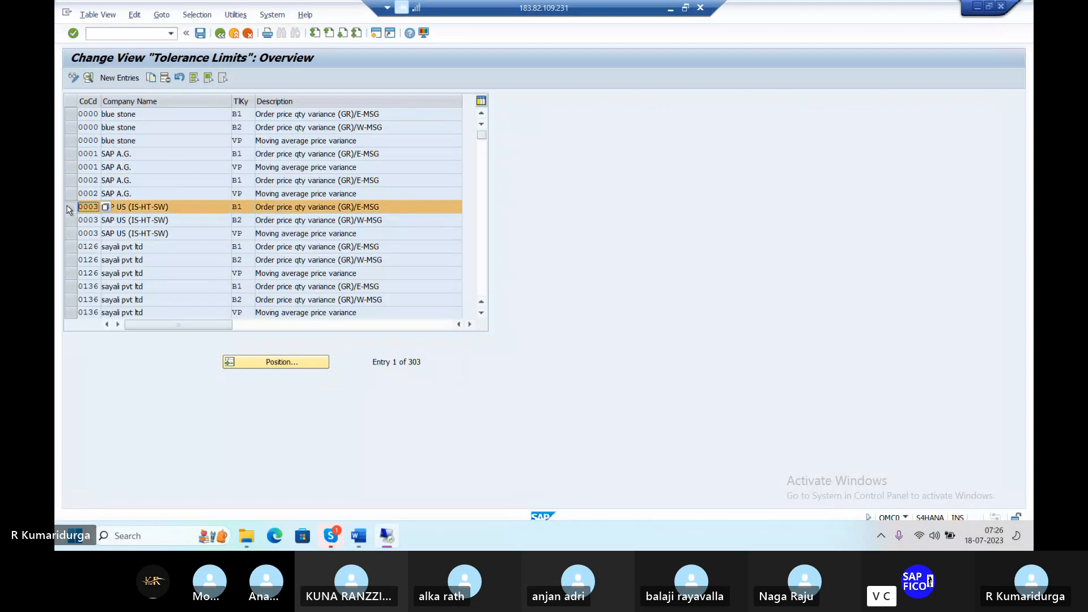
pyautogui.click(71, 207)
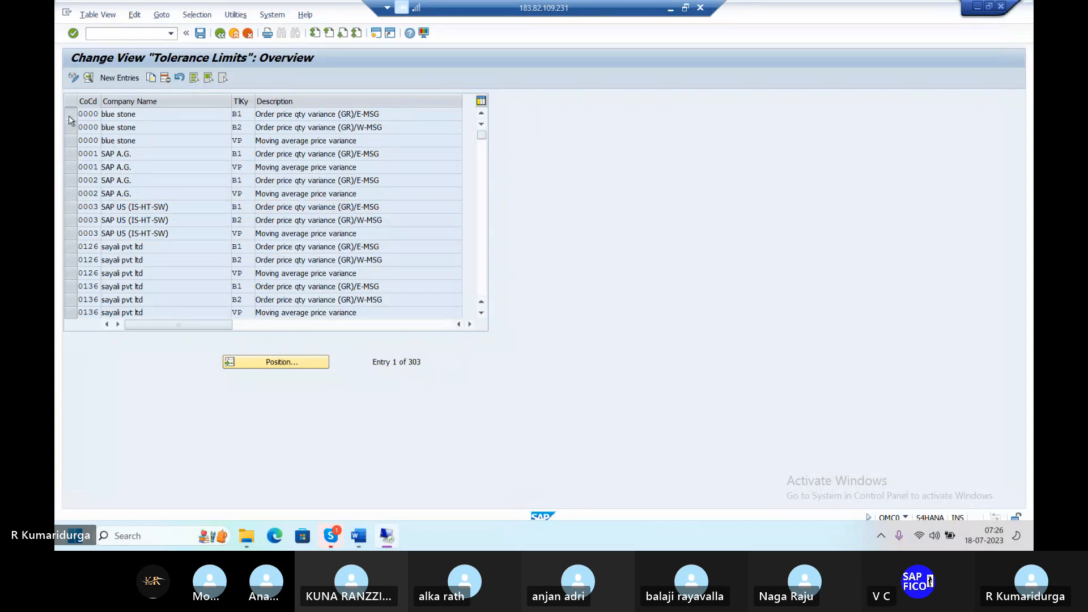
pyautogui.click(70, 115)
pyautogui.click(71, 128)
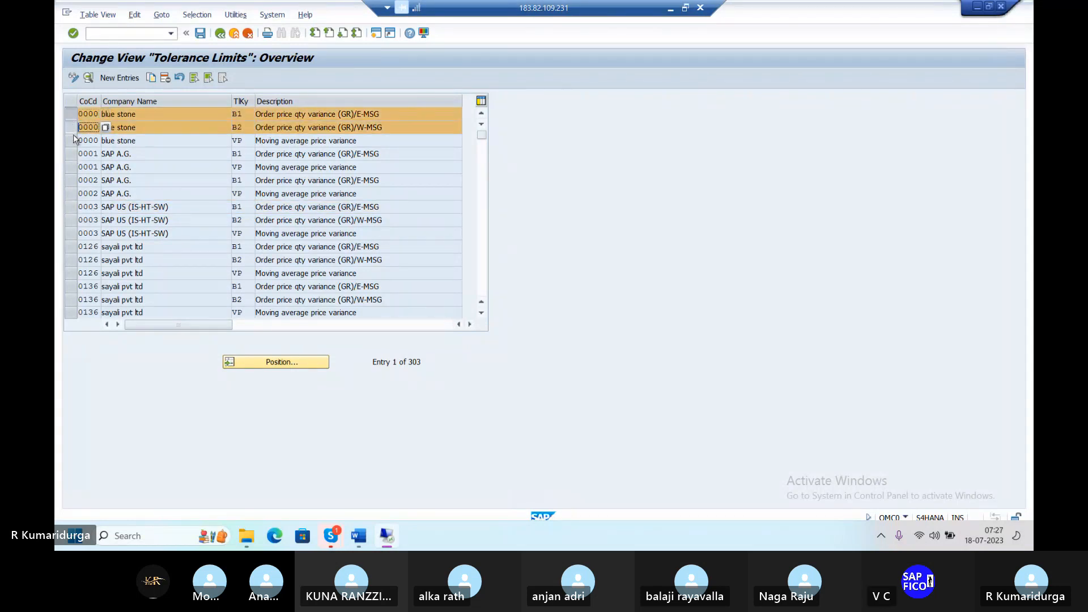
pyautogui.click(70, 142)
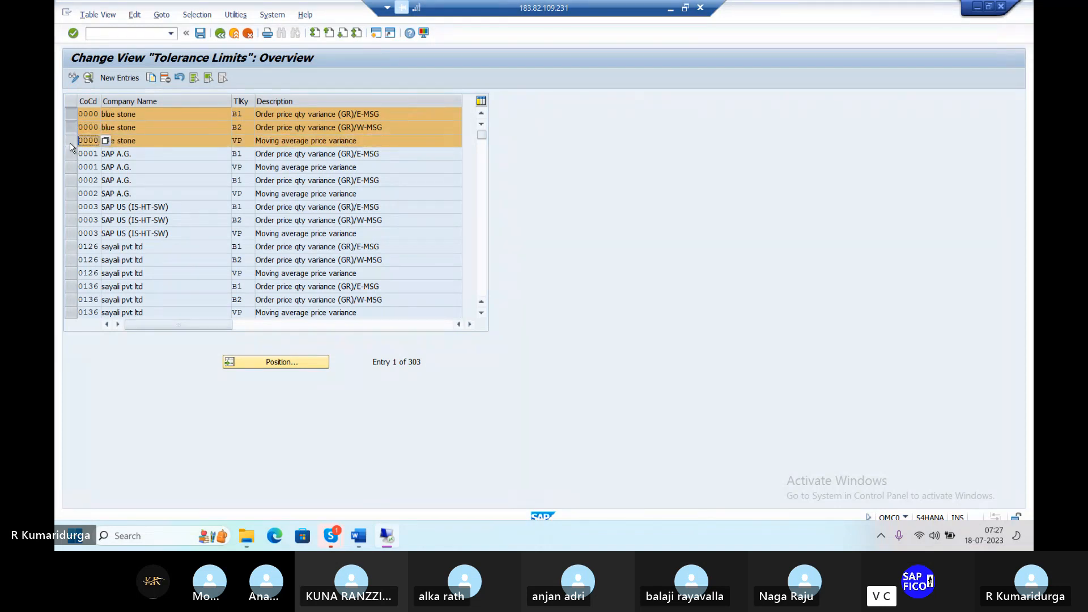
pyautogui.click(151, 79)
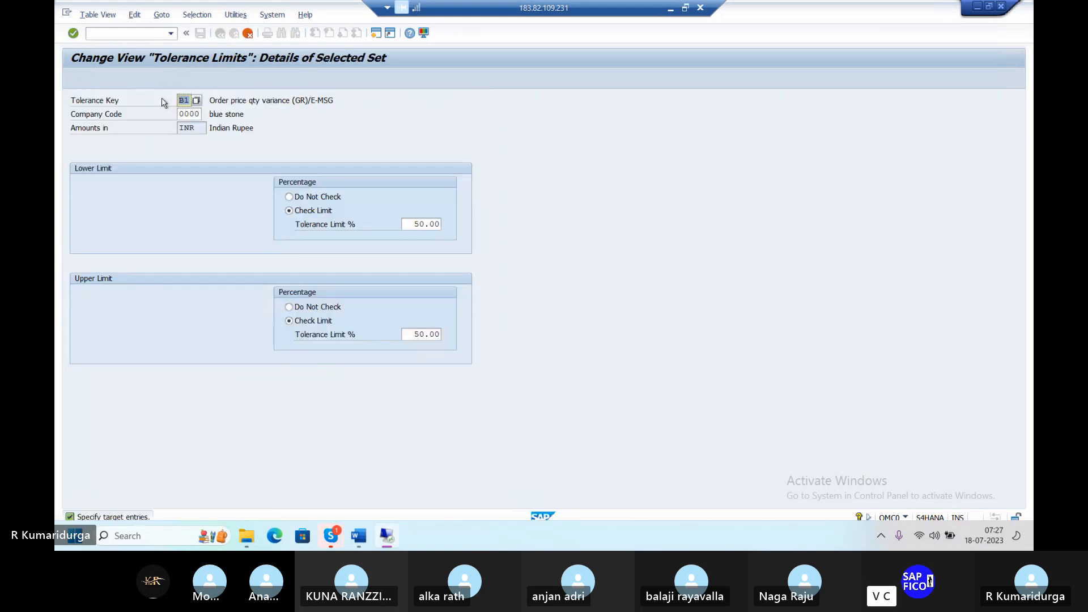
# Step: Change the company code to DUR1 for the B1, B2 and VP copies
pyautogui.click(180, 114)
pyautogui.write('DUR1')
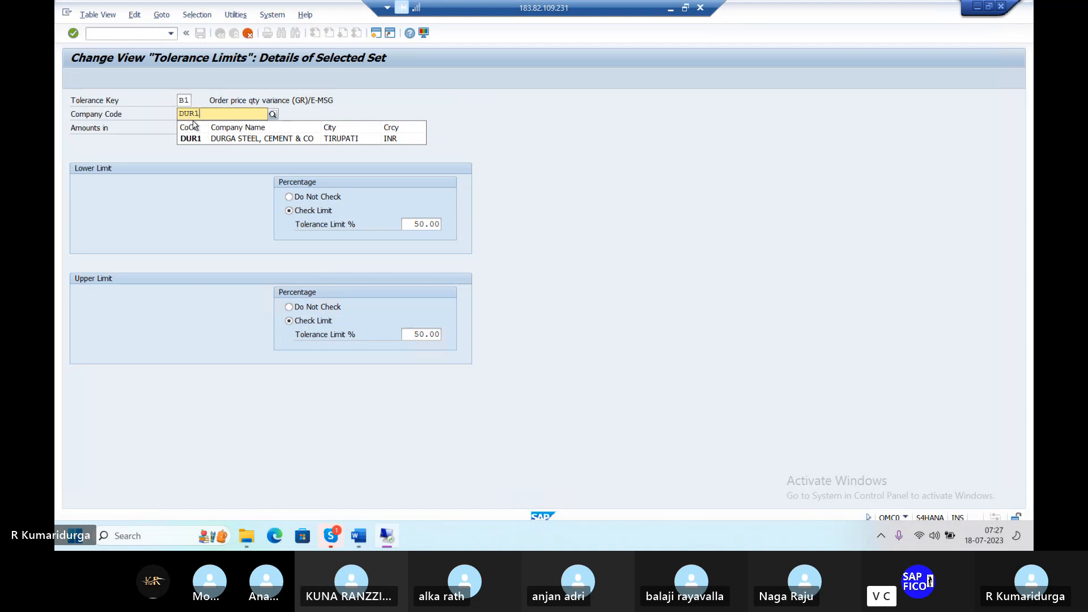
pyautogui.press('Return')
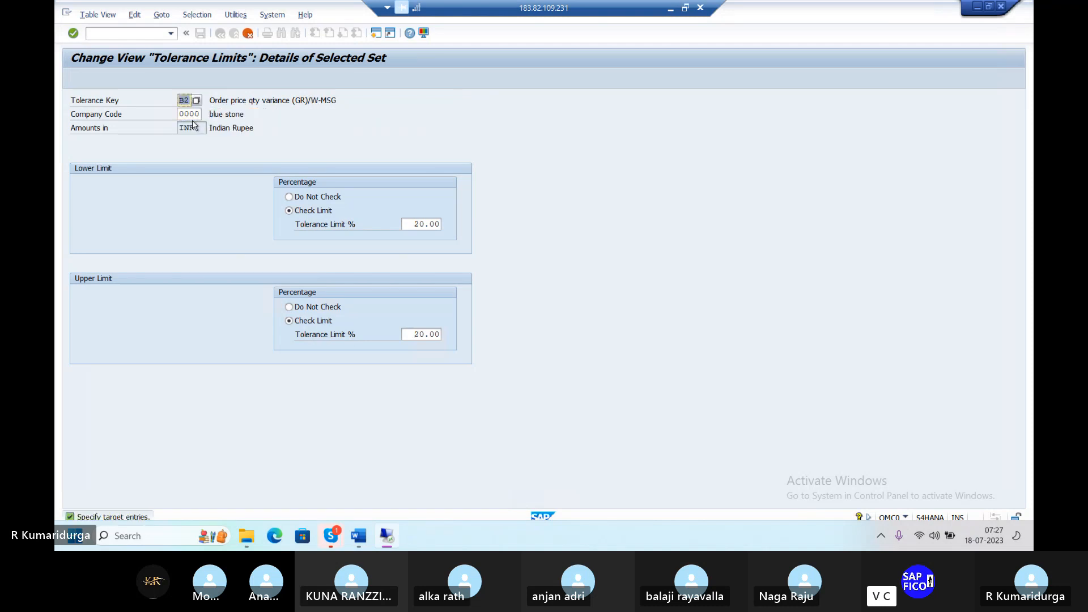
pyautogui.doubleClick(180, 114)
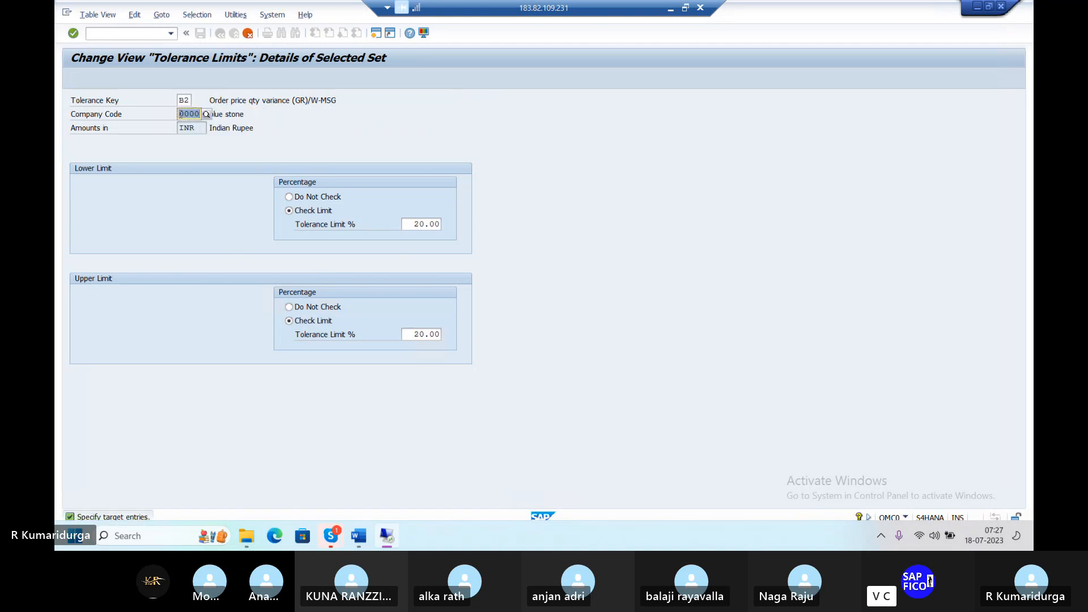
pyautogui.write('DUR1')
pyautogui.press('Return')
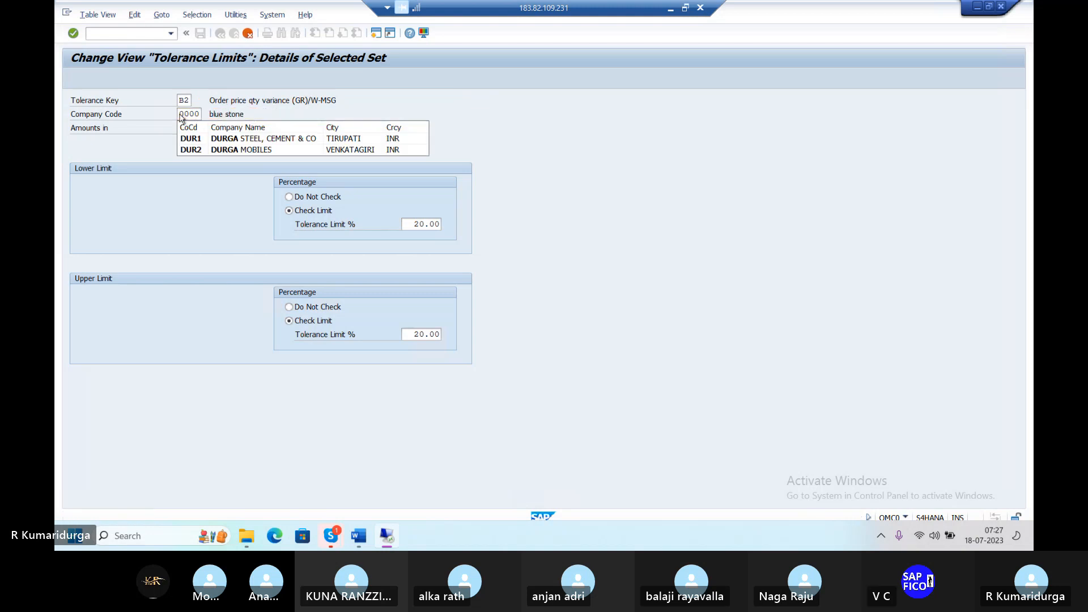
pyautogui.press('Return')
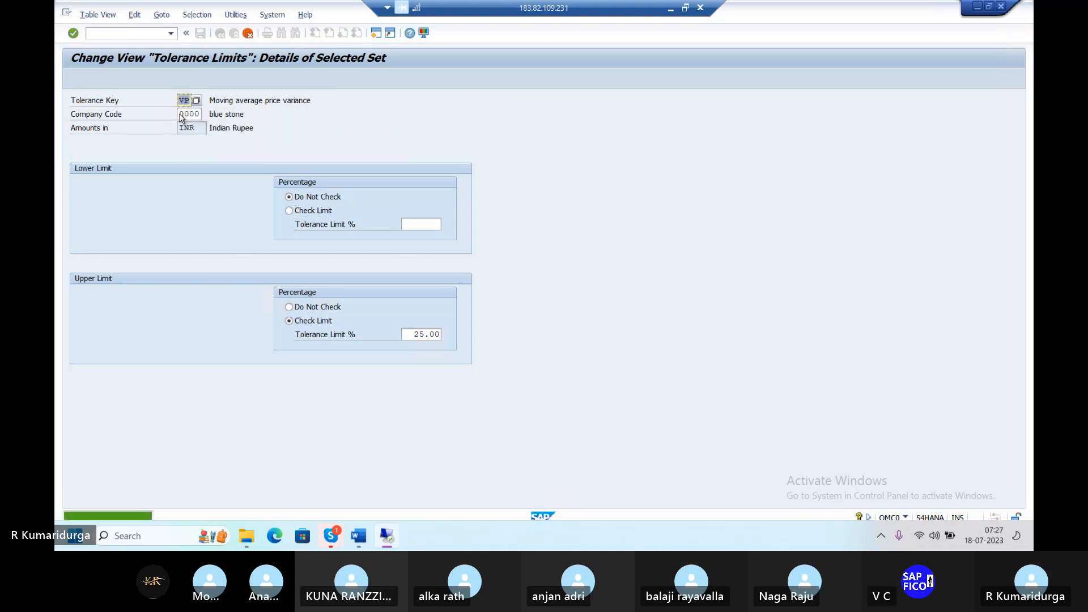
pyautogui.doubleClick(181, 115)
pyautogui.write('DUR1')
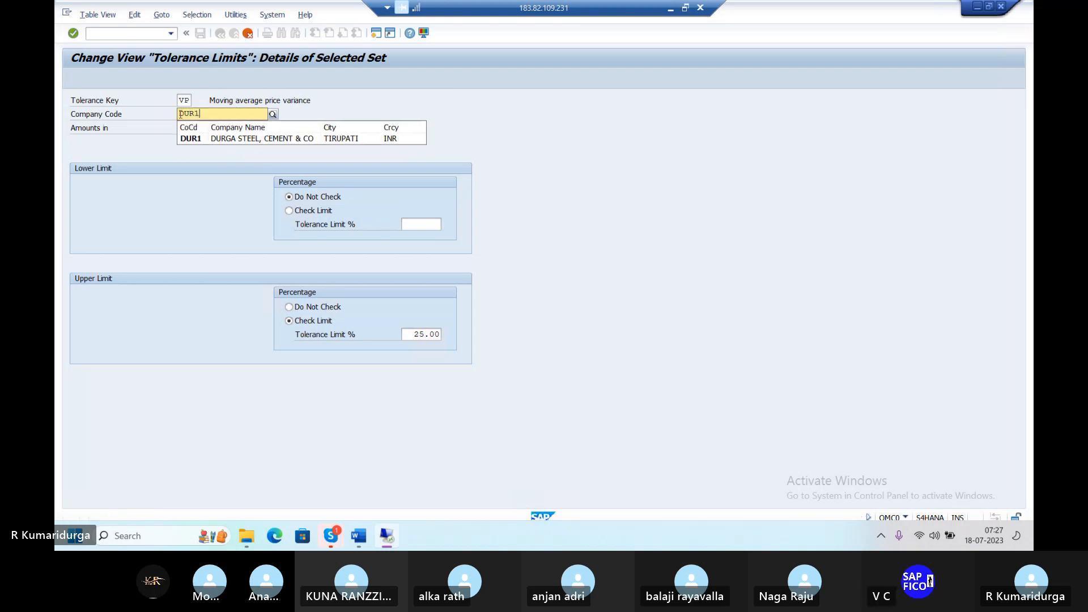
pyautogui.press('Return')
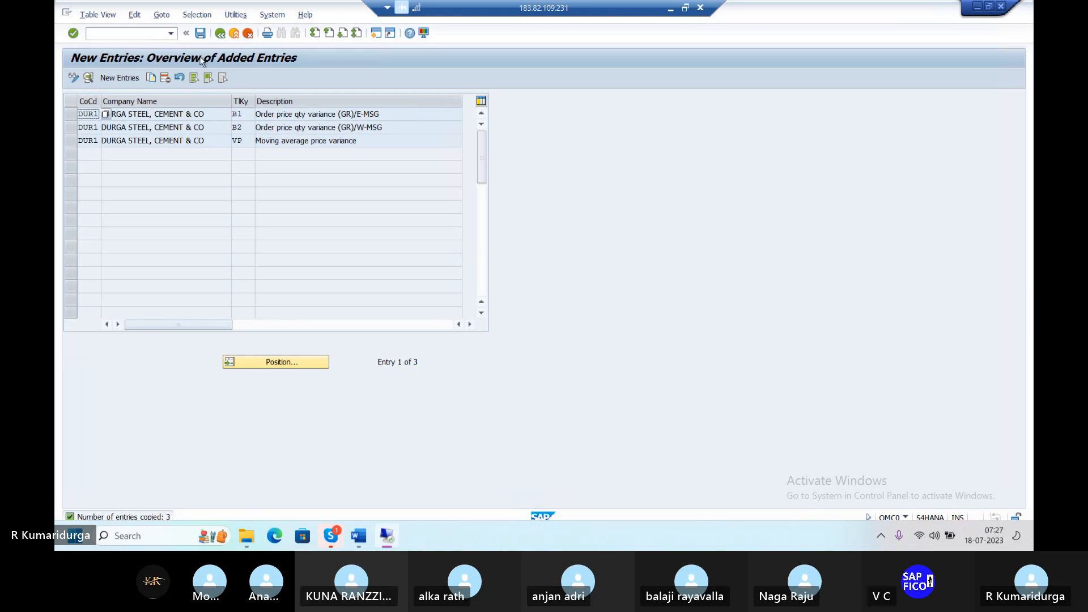
# Step: Save the three new DUR1 tolerance entries and bring up the Word notes
pyautogui.click(200, 34)
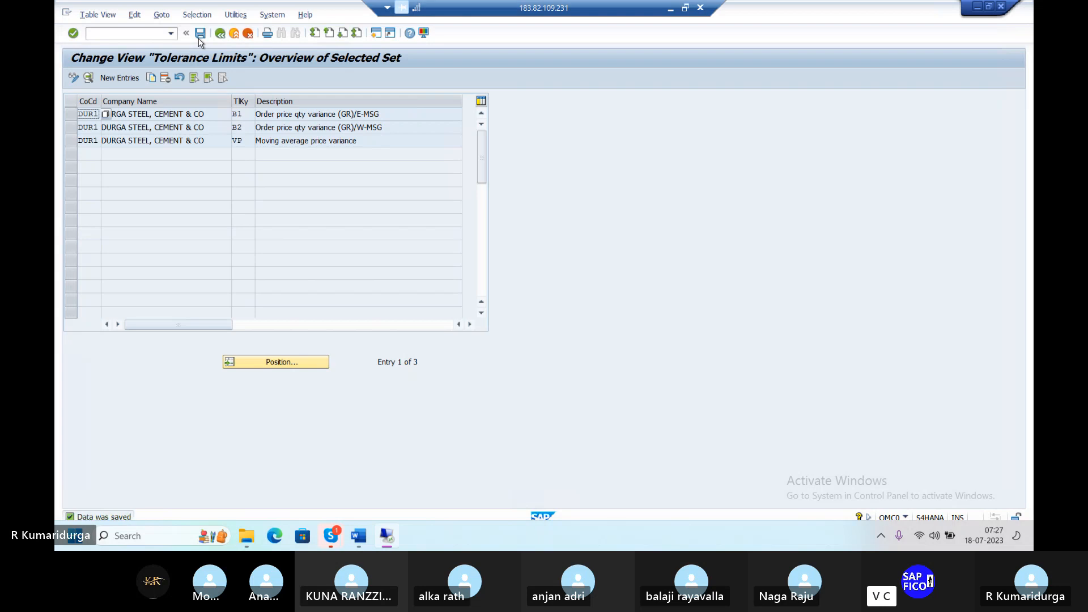
pyautogui.moveTo(357, 538)
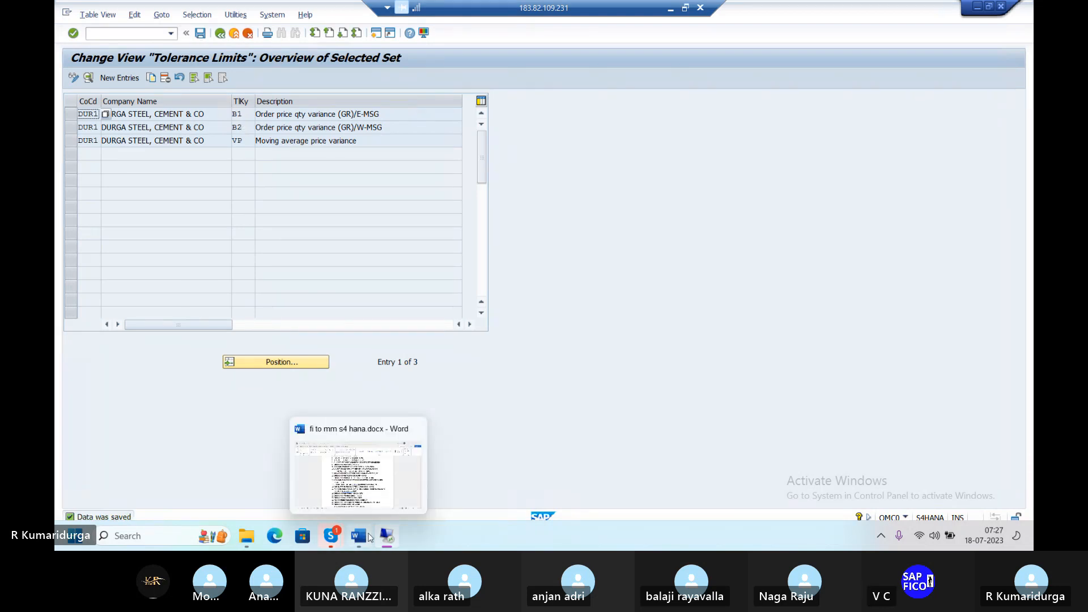
pyautogui.click(366, 537)
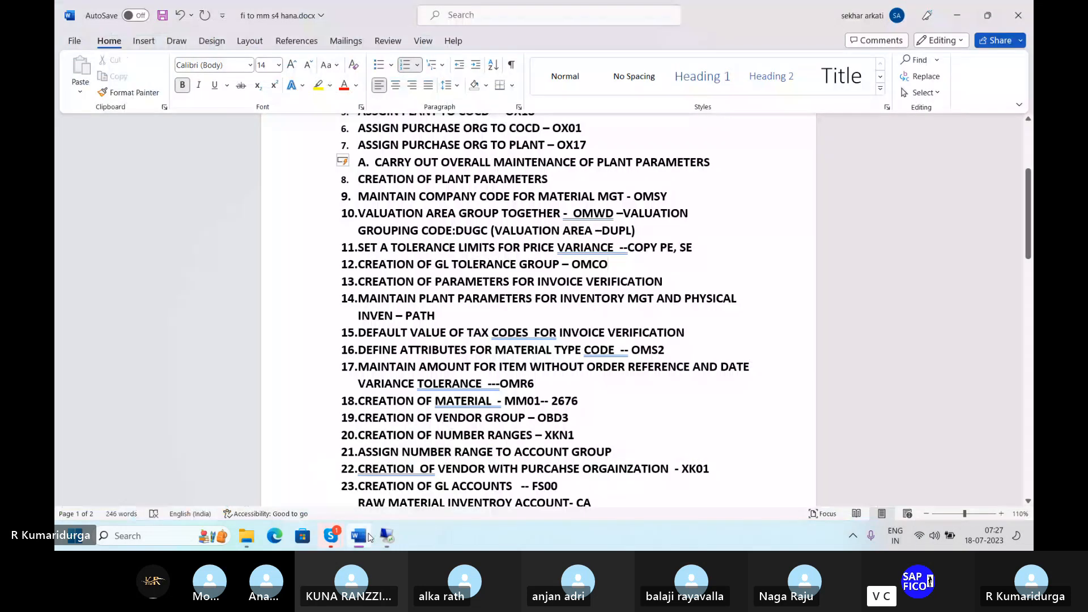
# Step: Type '---COPY B1, B2, VP' after OMCO at the end of item 12
pyautogui.write('---COP')
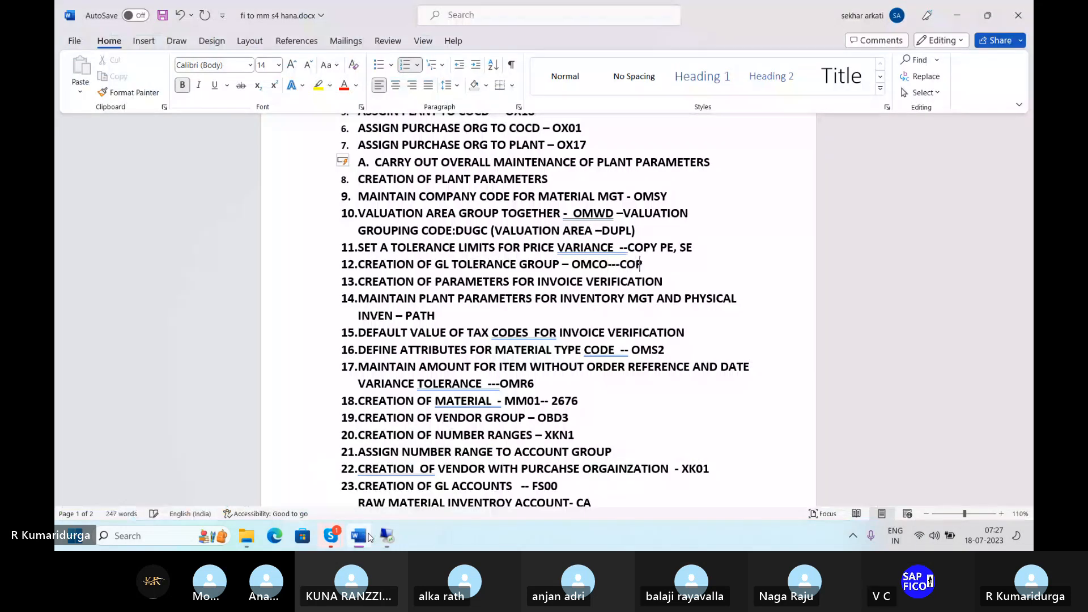
pyautogui.write('Y B1, B2, VP')
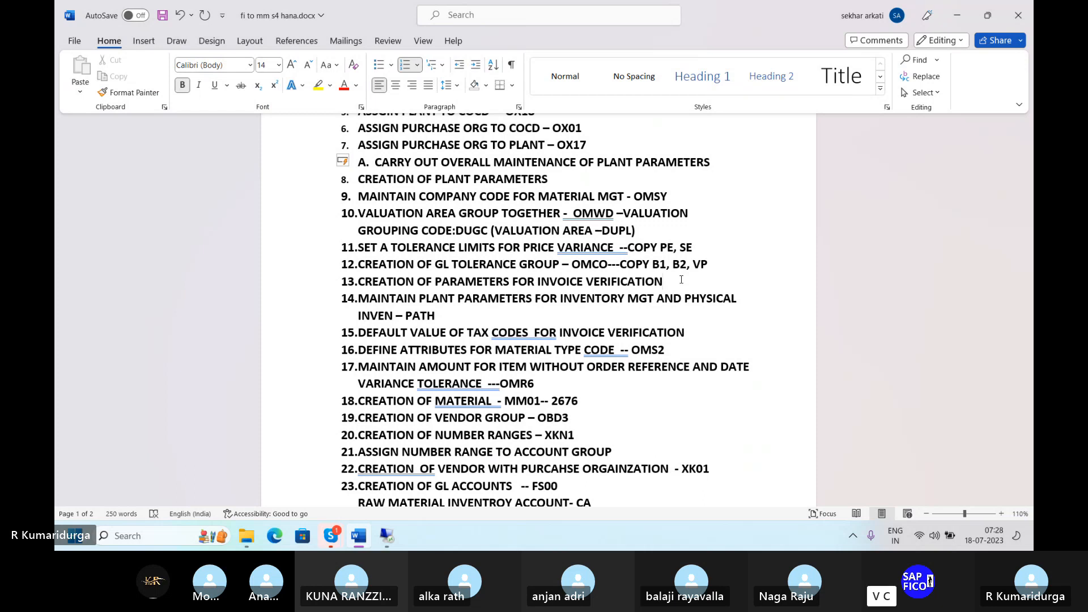
# Step: Return to SAP, exit to the main menu with /n, and open the SPRO Reference IMG
pyautogui.click(387, 536)
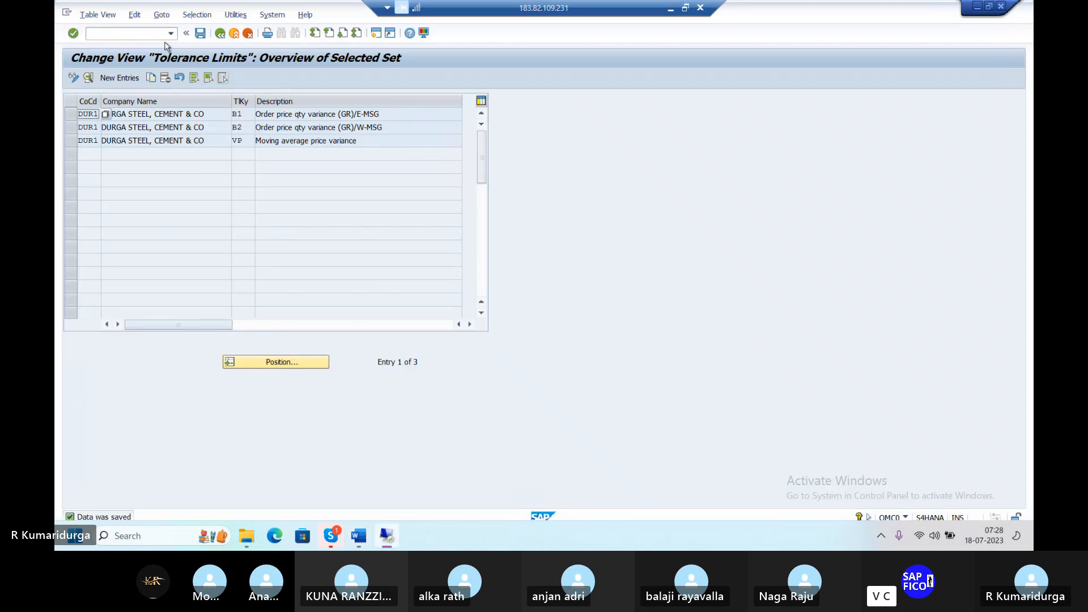
pyautogui.click(145, 36)
pyautogui.write('/n')
pyautogui.press('Return')
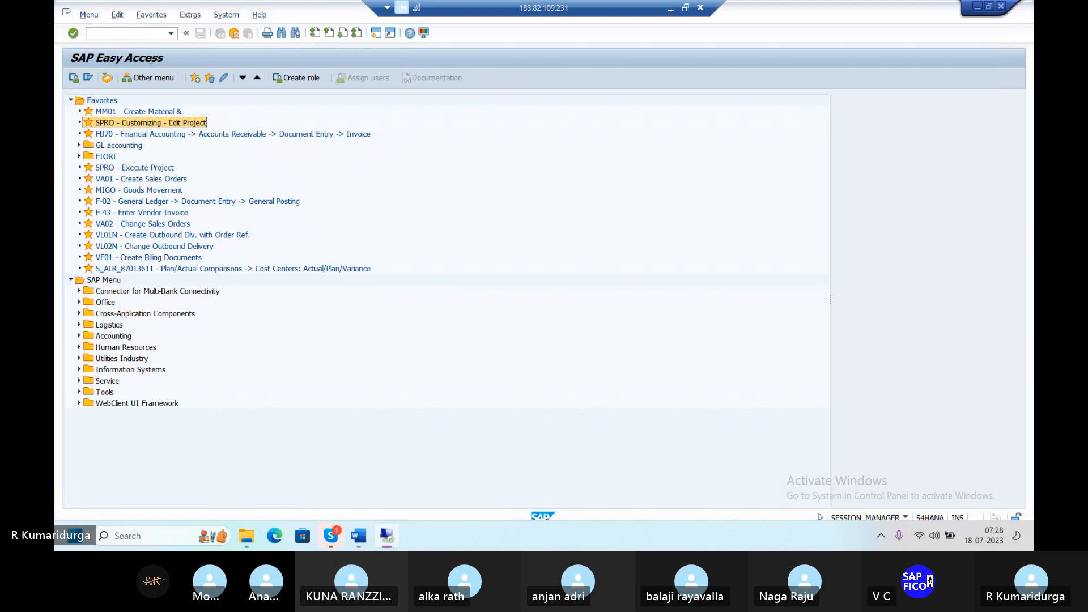
pyautogui.doubleClick(115, 123)
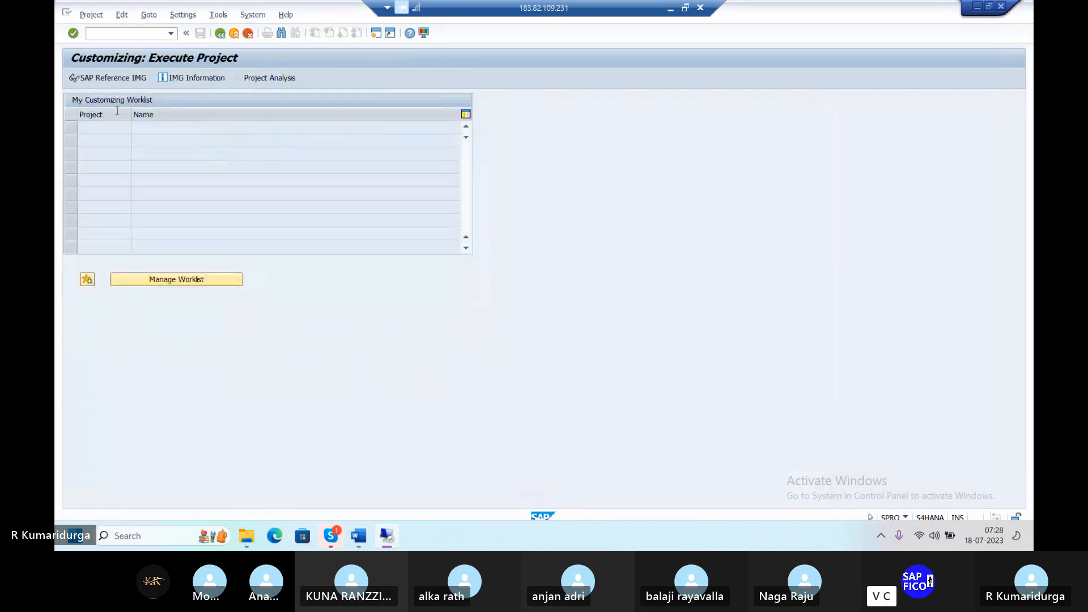
pyautogui.click(138, 79)
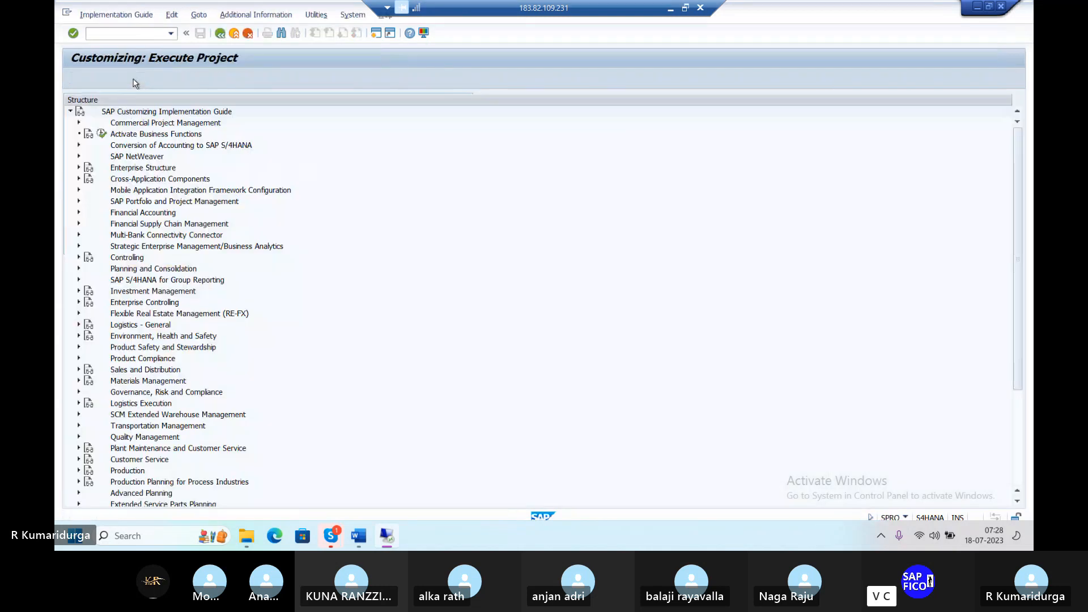
# Step: Expand Materials Management > Logistics Invoice Verification > Invoice Verification in Background
pyautogui.click(80, 382)
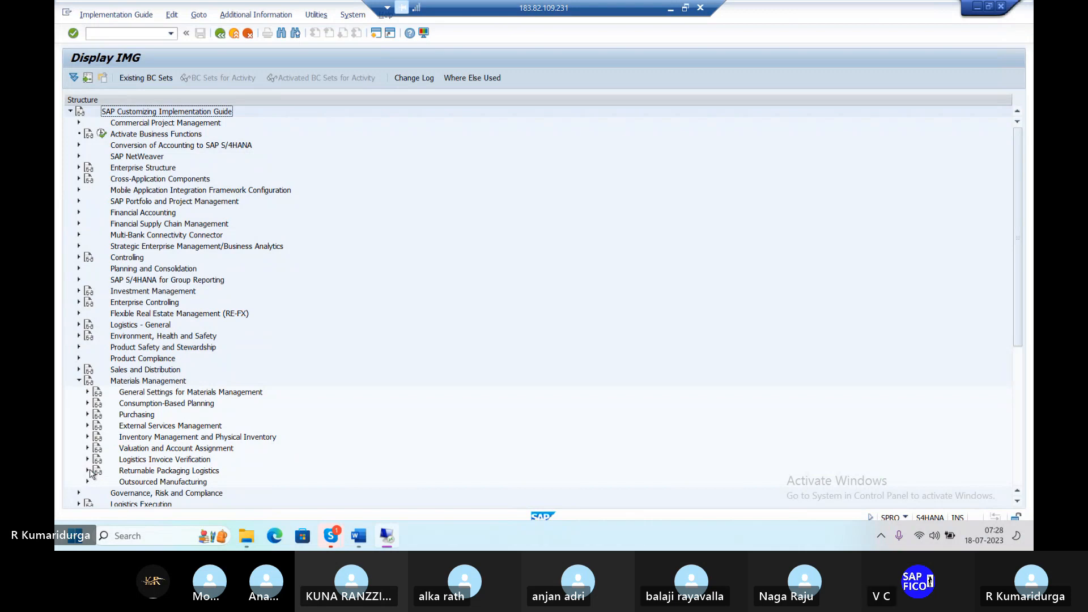
pyautogui.scroll(-2, 89, 473)
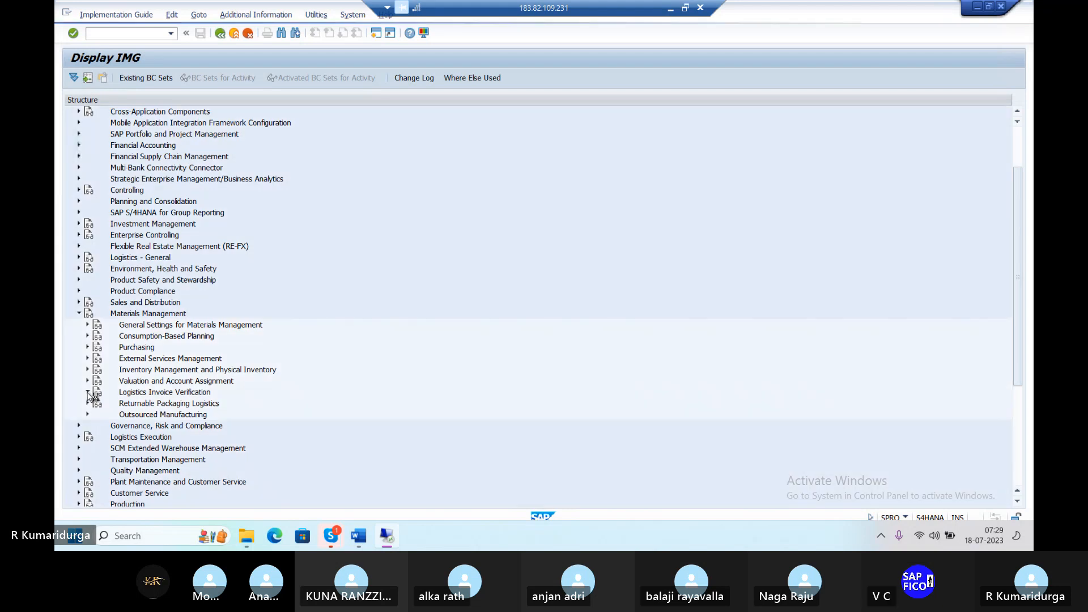
pyautogui.click(88, 393)
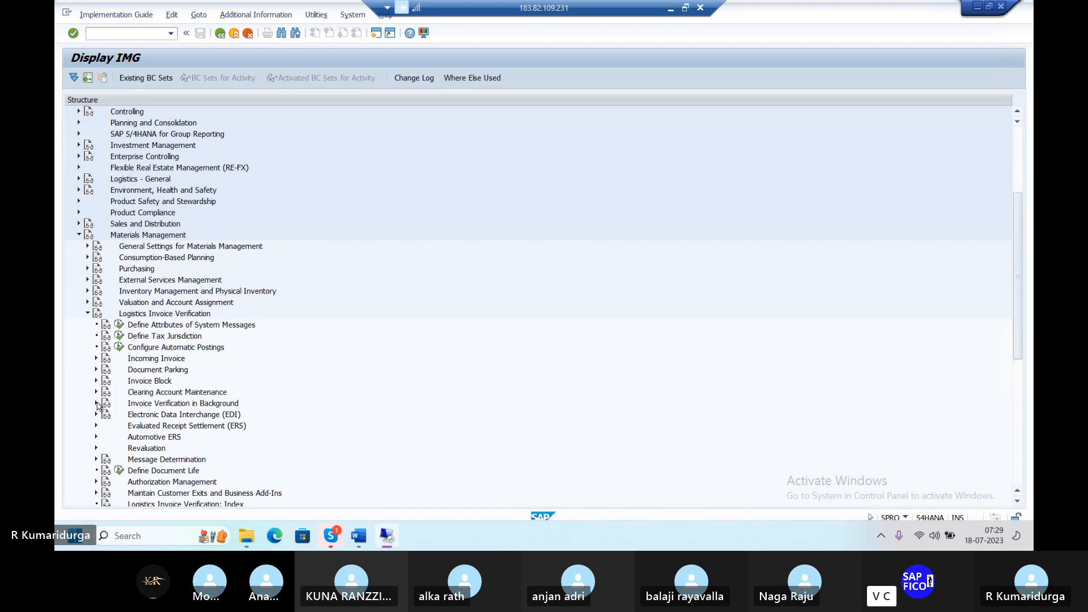
pyautogui.click(96, 403)
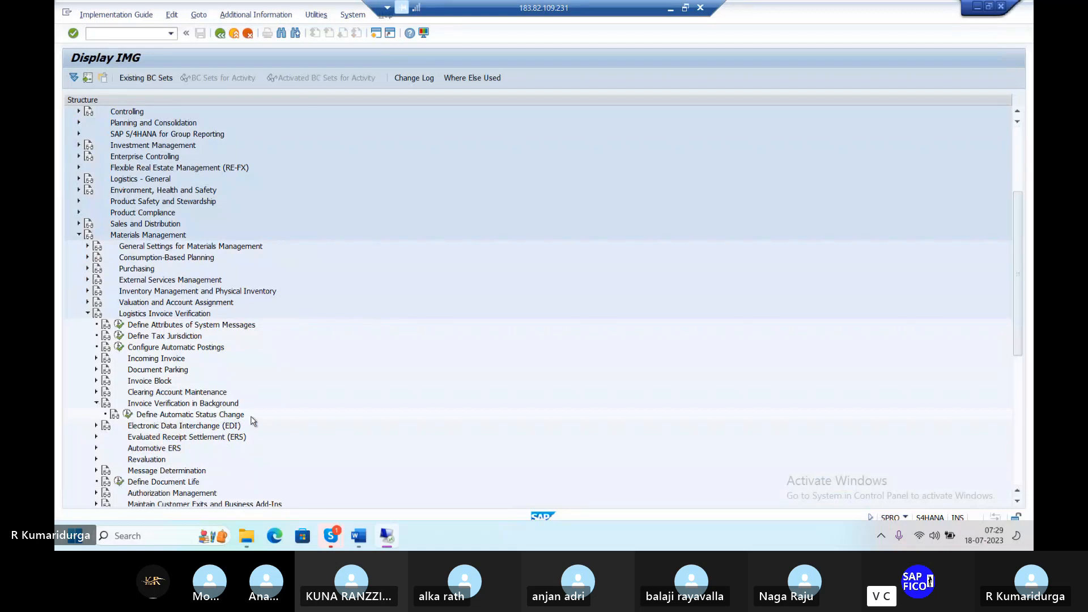
# Step: In Define Automatic Status Change, add DUR1 with Set correct invoice ticked and save under the request
pyautogui.click(129, 415)
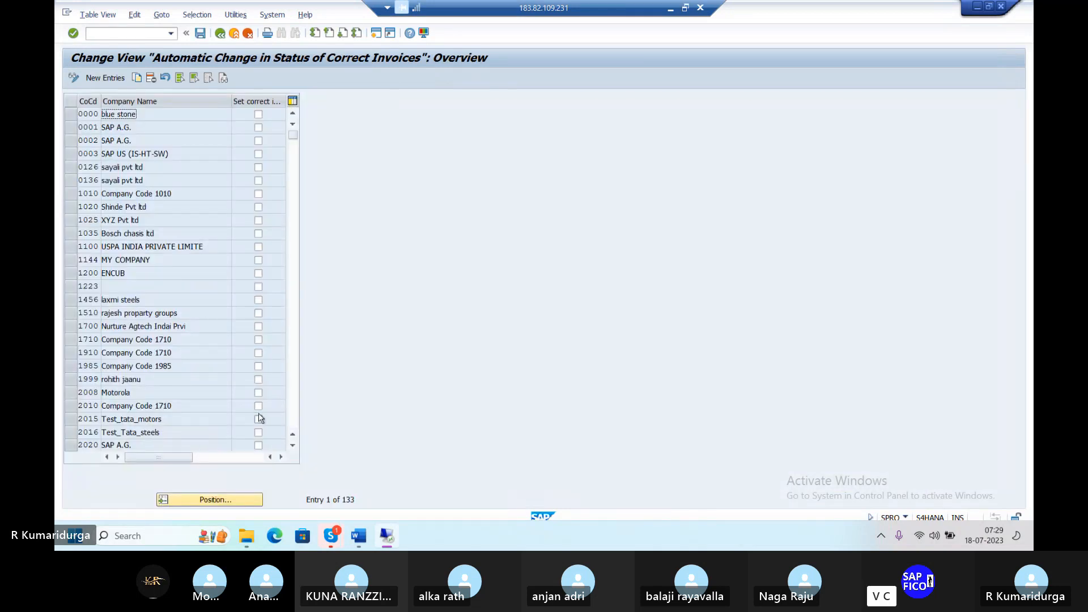
pyautogui.click(209, 502)
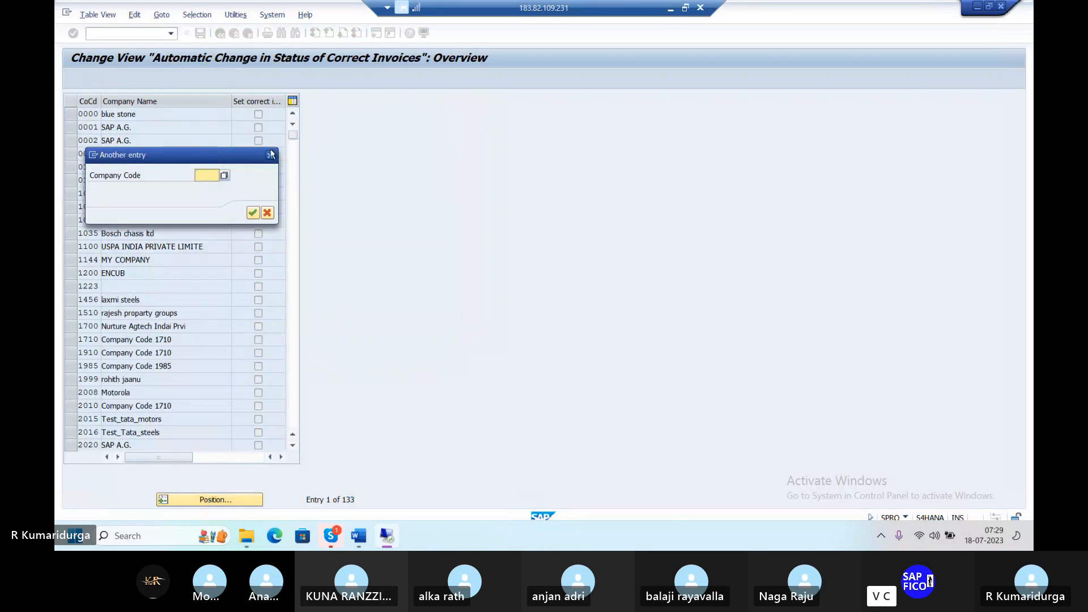
pyautogui.click(271, 155)
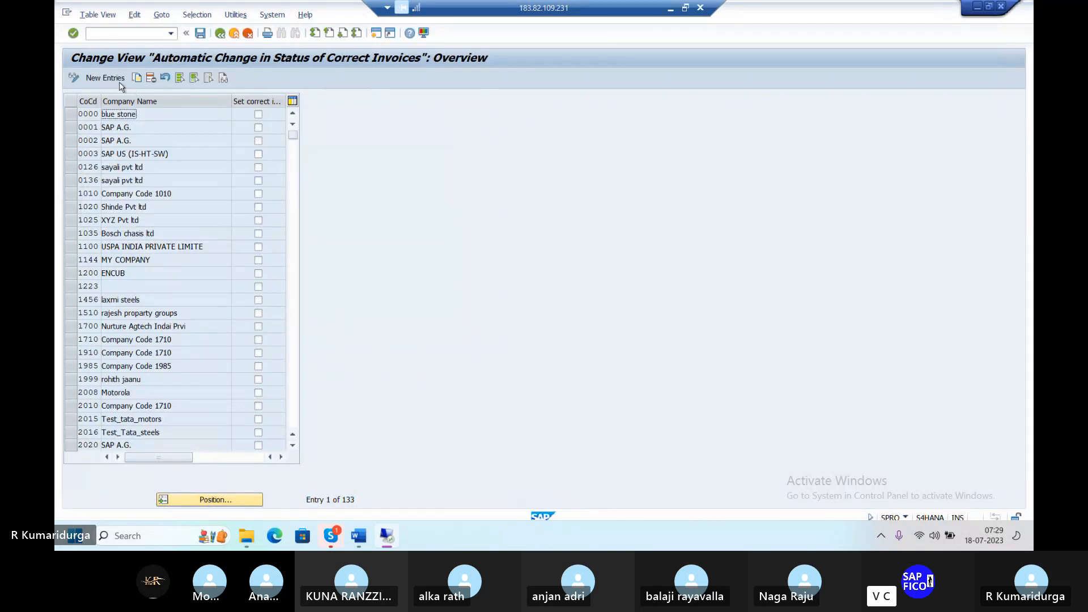
pyautogui.click(98, 79)
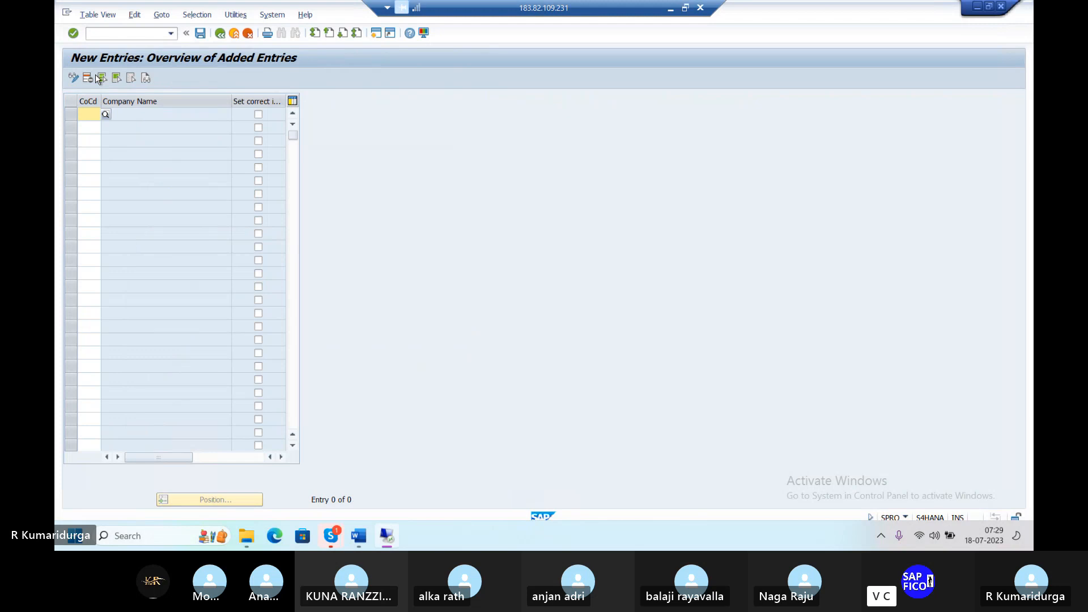
pyautogui.write('DUR1')
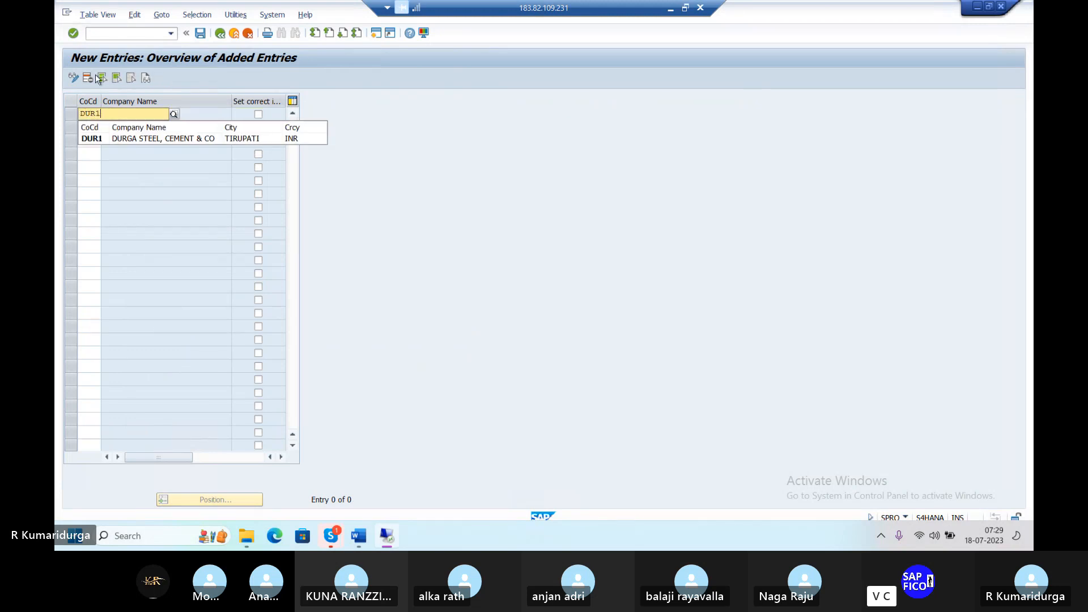
pyautogui.press('Return')
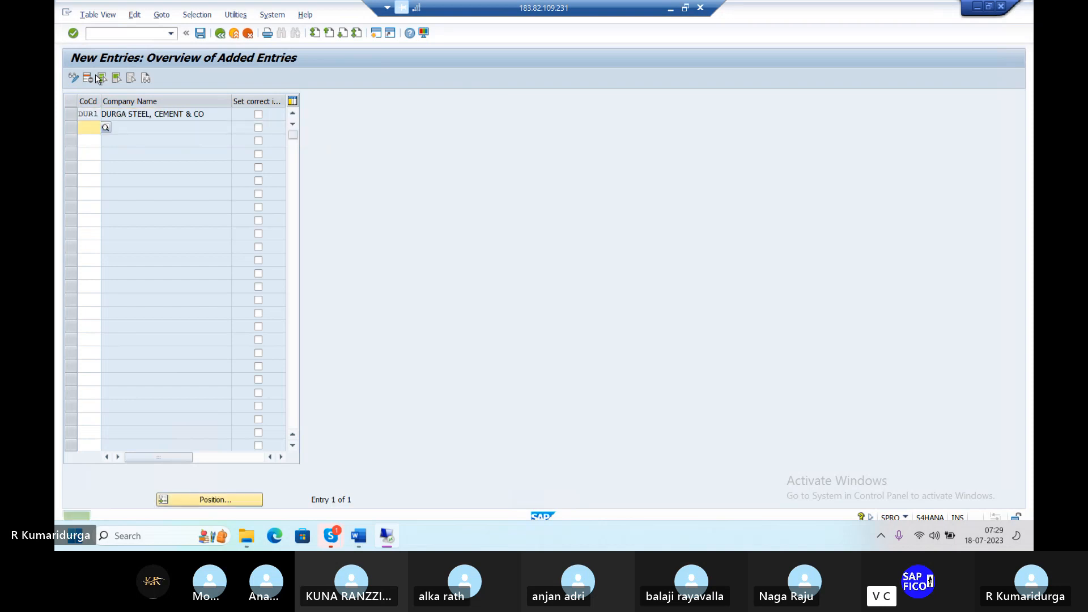
pyautogui.click(259, 115)
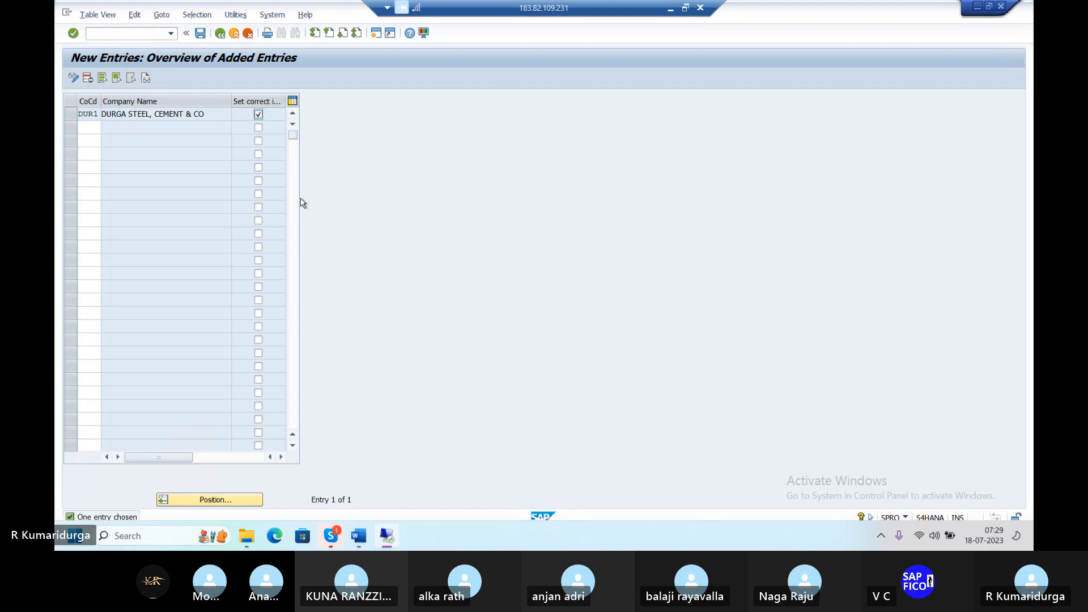
pyautogui.press('Return')
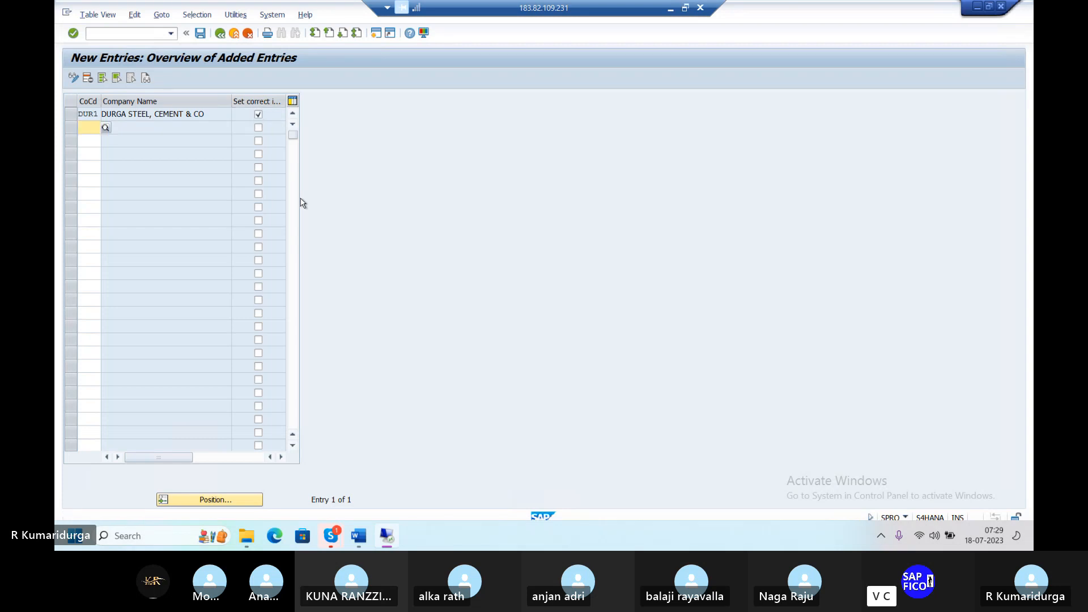
pyautogui.click(202, 33)
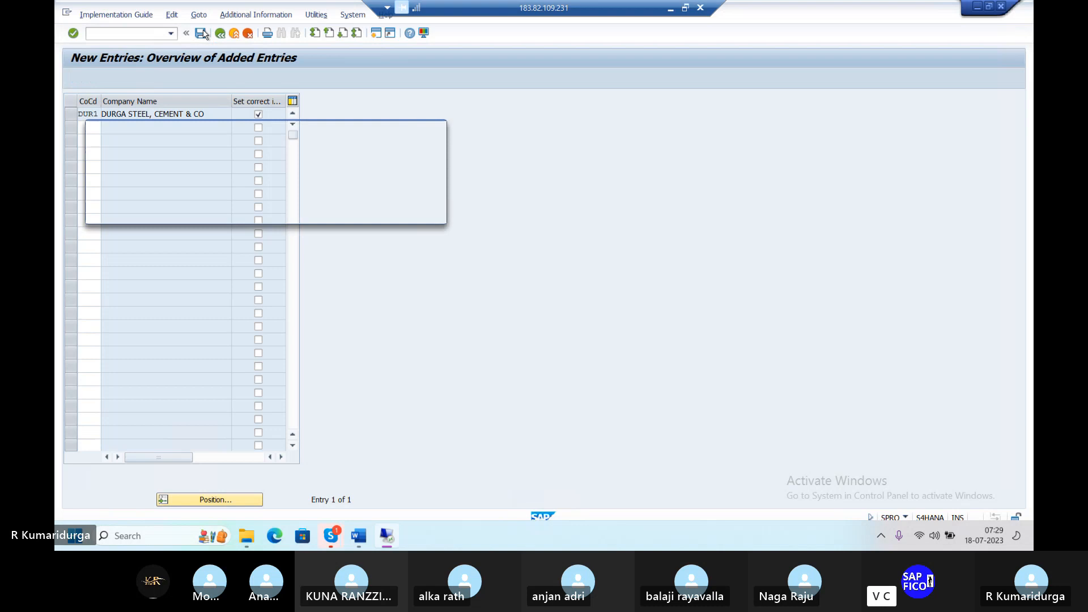
pyautogui.press('Return')
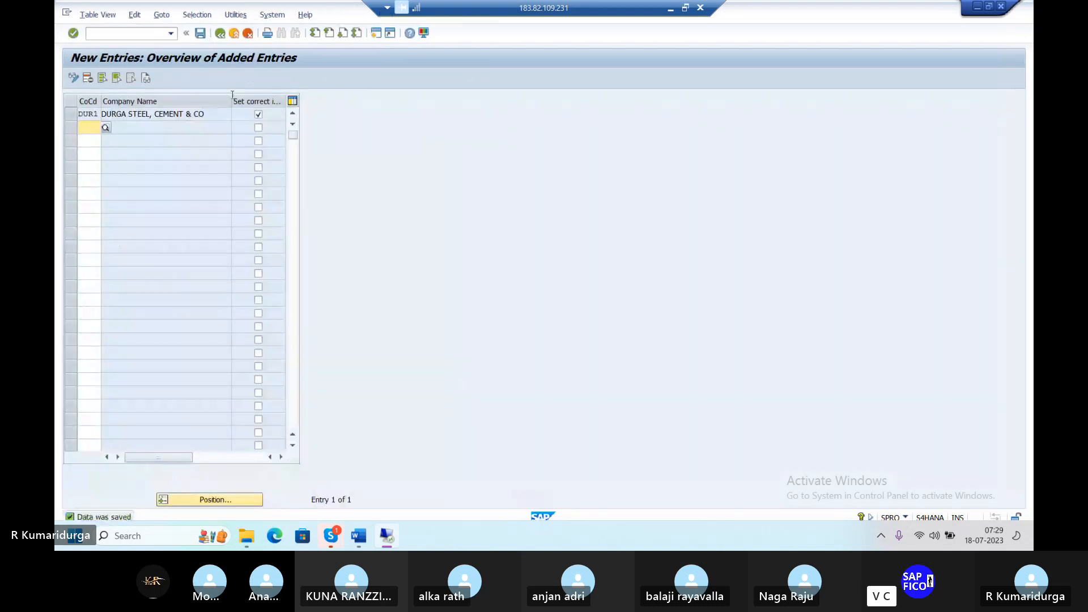
# Step: Position the list on DUR1, verify its correct-invoice flag, and return to the IMG
pyautogui.click(221, 34)
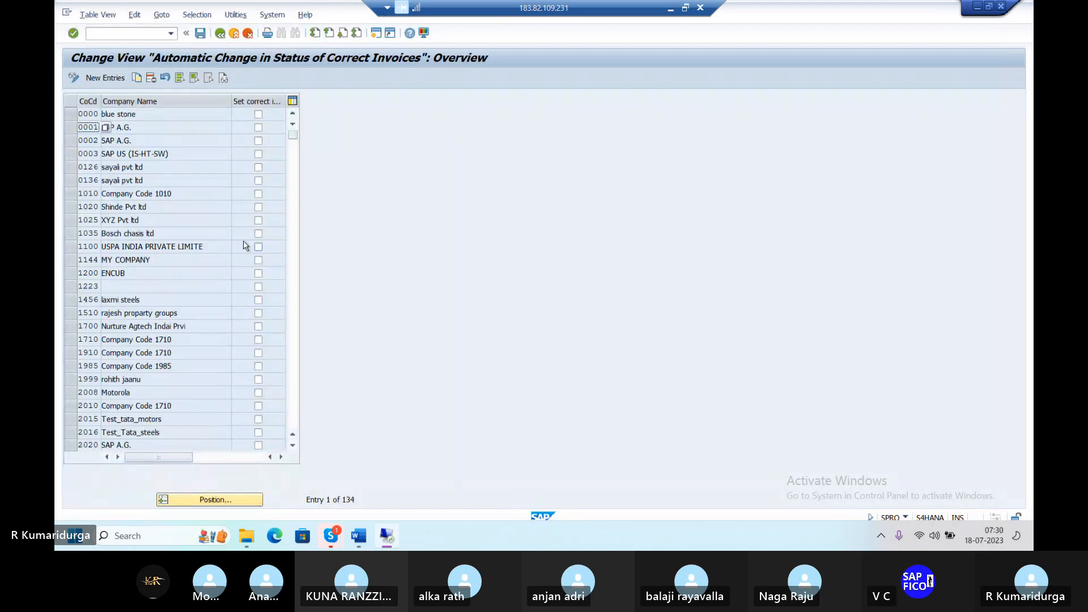
pyautogui.click(227, 498)
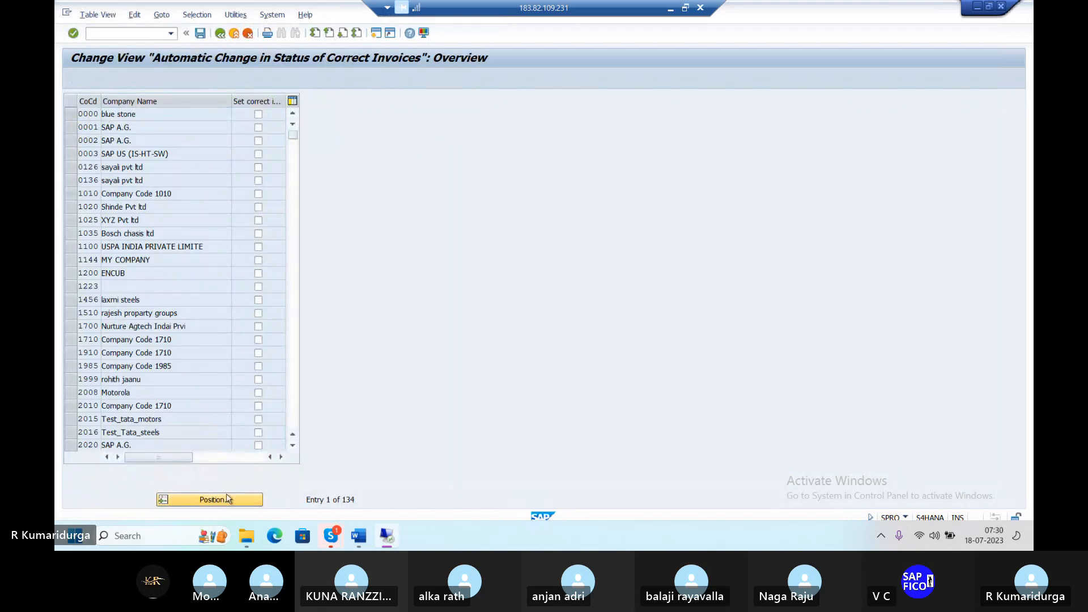
pyautogui.write('DUR1')
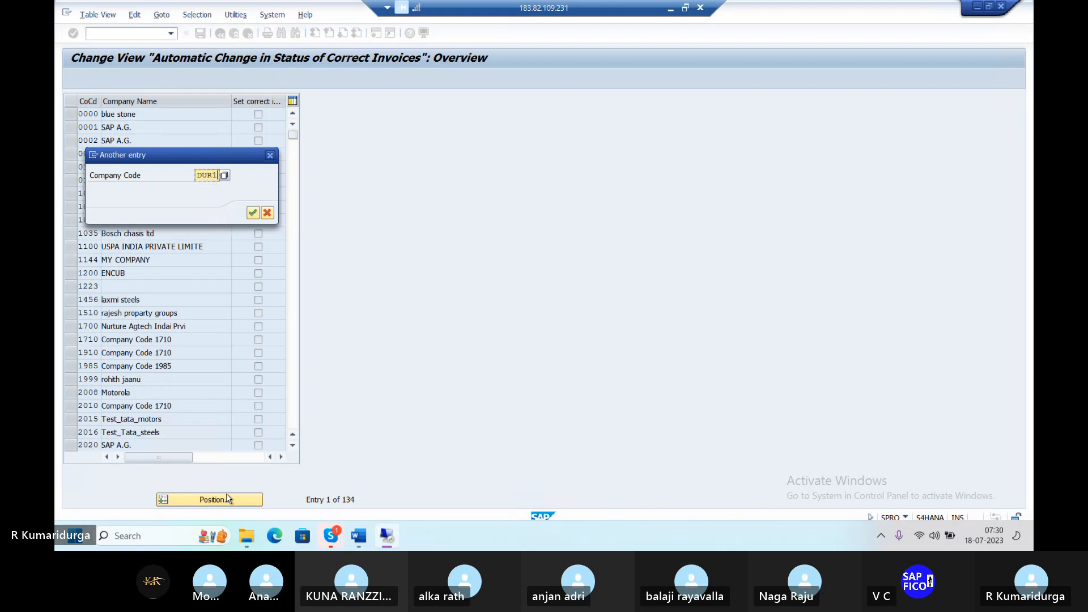
pyautogui.press('Return')
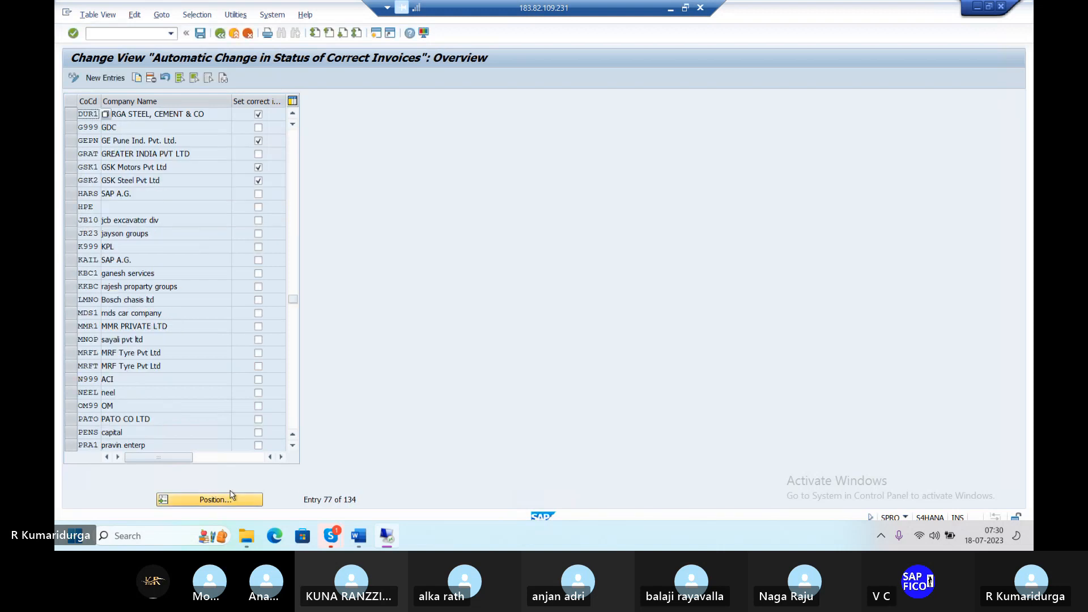
pyautogui.click(70, 114)
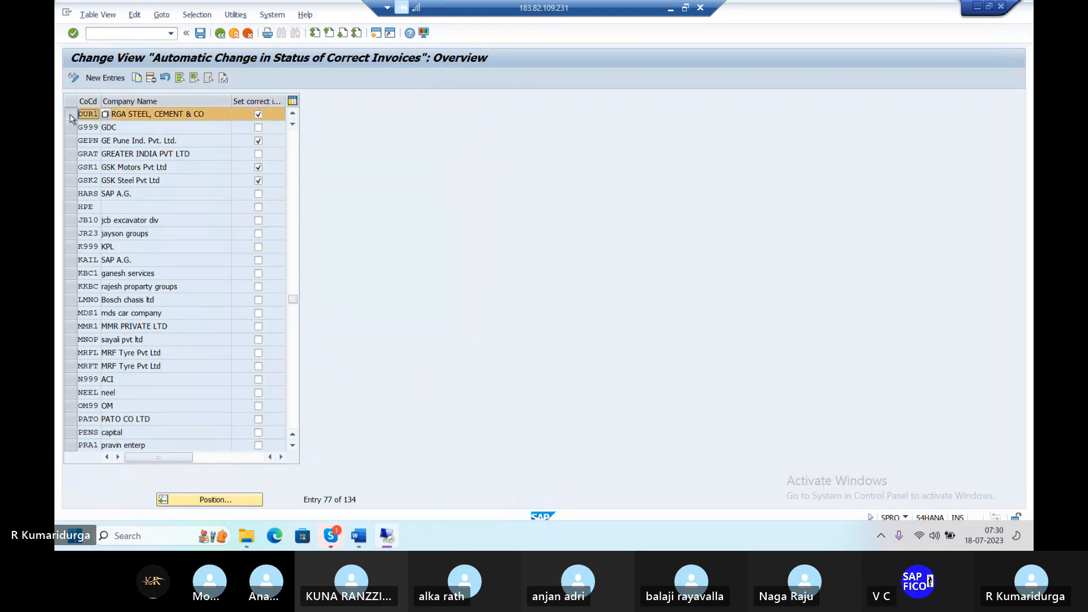
pyautogui.click(220, 34)
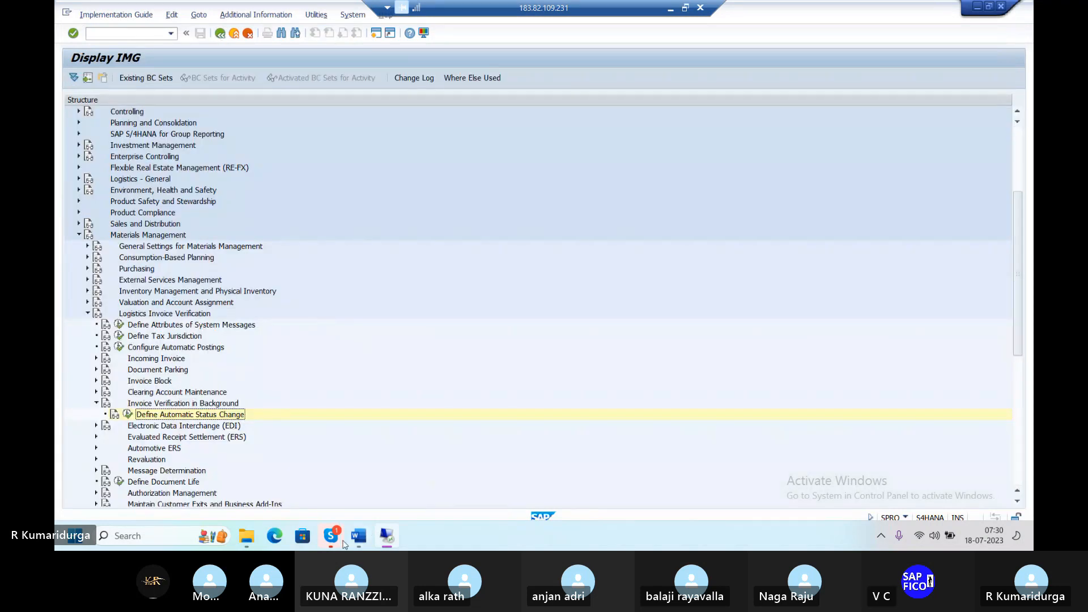
# Step: Append '--TICK SET INVOICE VERIFICATION' to checklist item 13 in Word
pyautogui.click(357, 542)
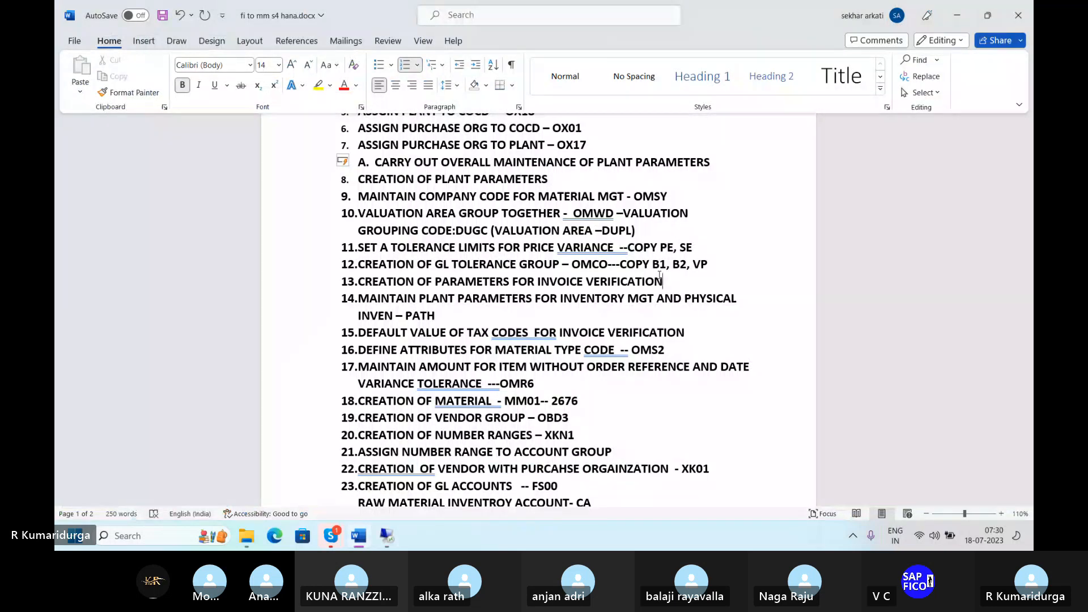
pyautogui.write('--')
pyautogui.write('TICK ')
pyautogui.write('SET ')
pyautogui.write('INVOI')
pyautogui.write('CE ')
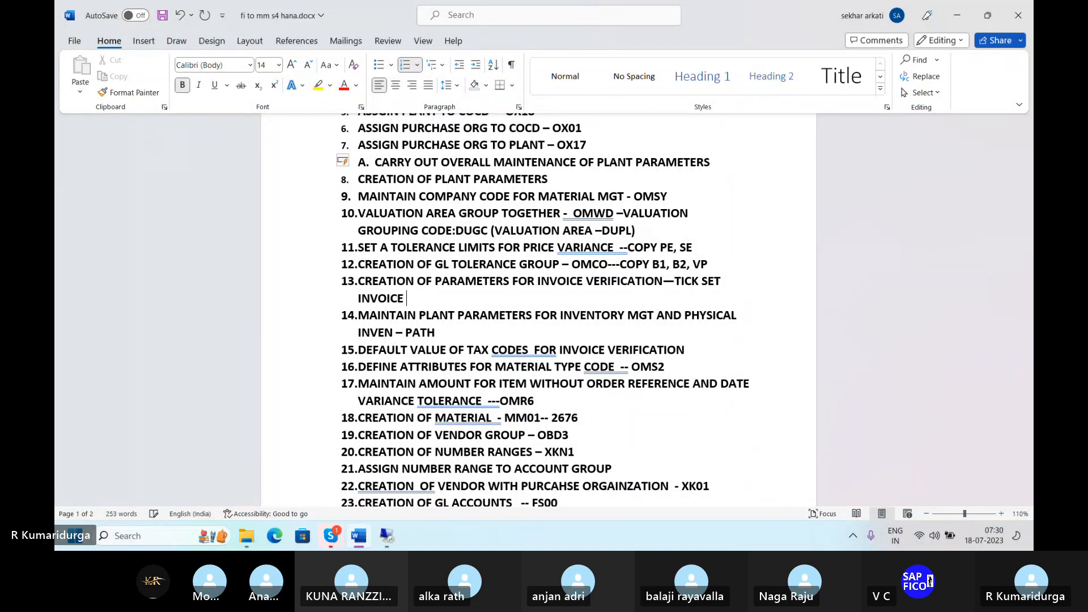
pyautogui.write('VERIFICATION')
# Step: Add '--' after PATH in item 14 and return to the SAP customizing window
pyautogui.click(457, 332)
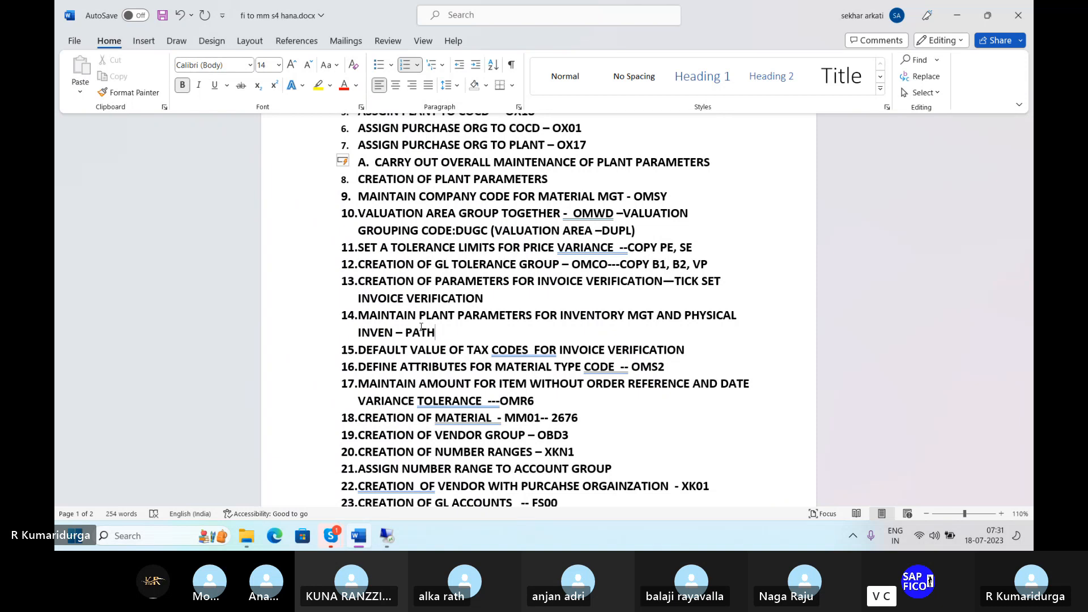
pyautogui.write('--')
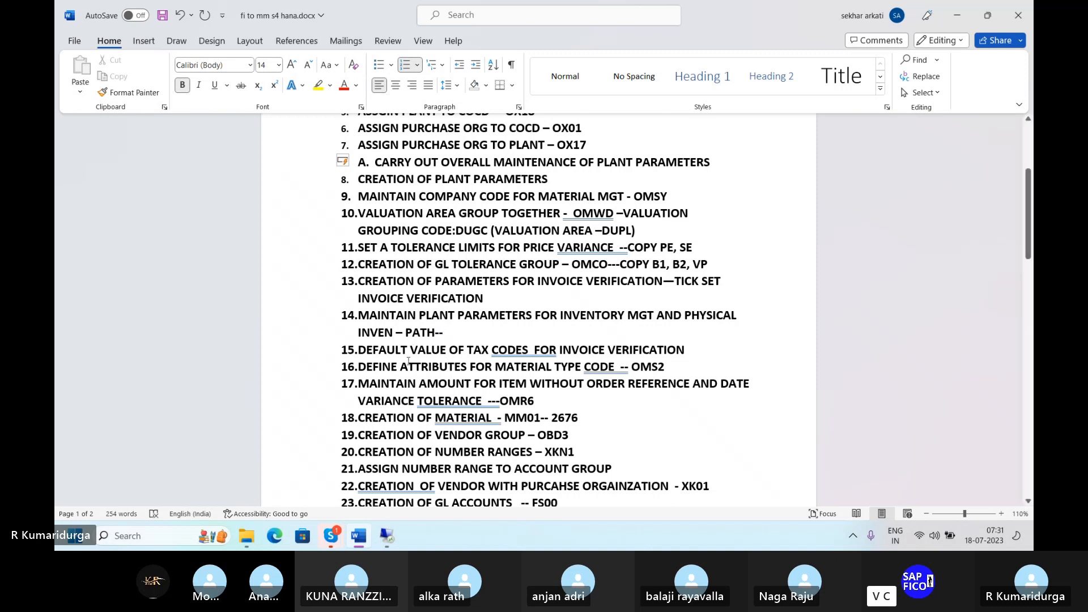
pyautogui.click(450, 352)
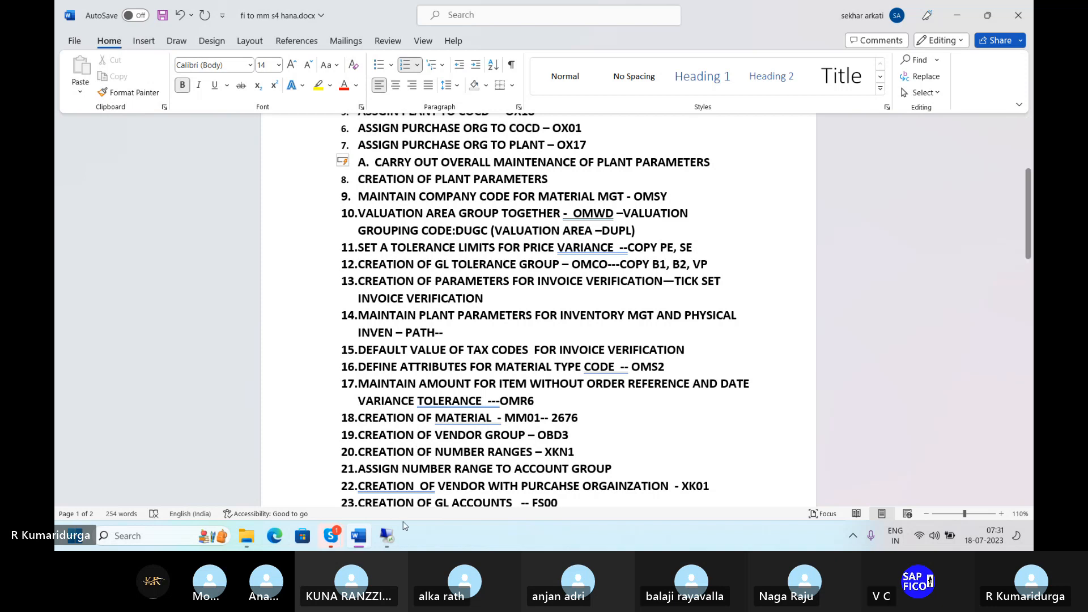
pyautogui.moveTo(400, 533)
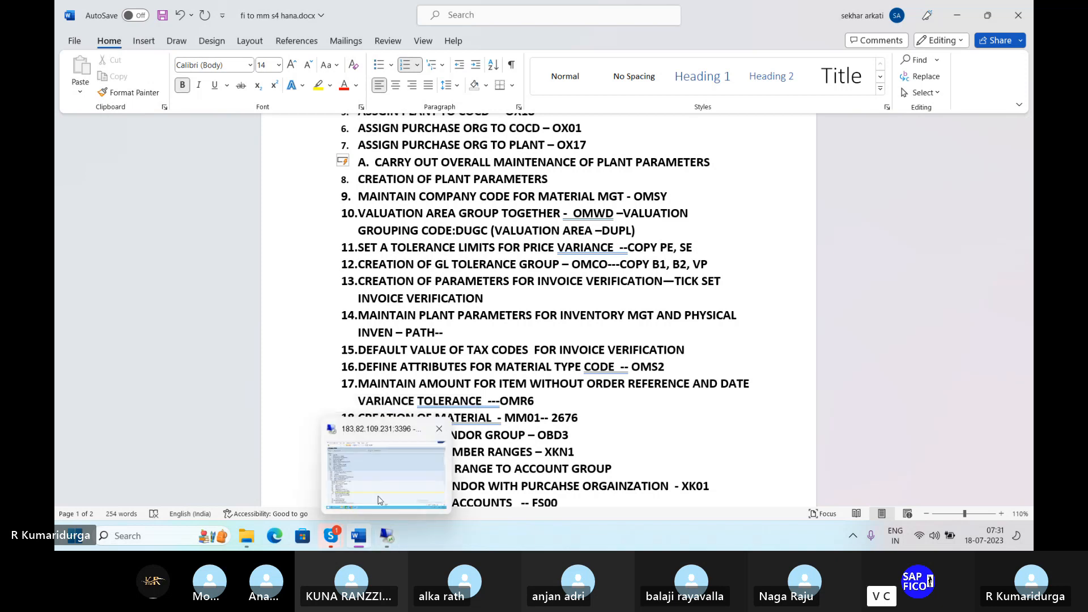
pyautogui.click(380, 501)
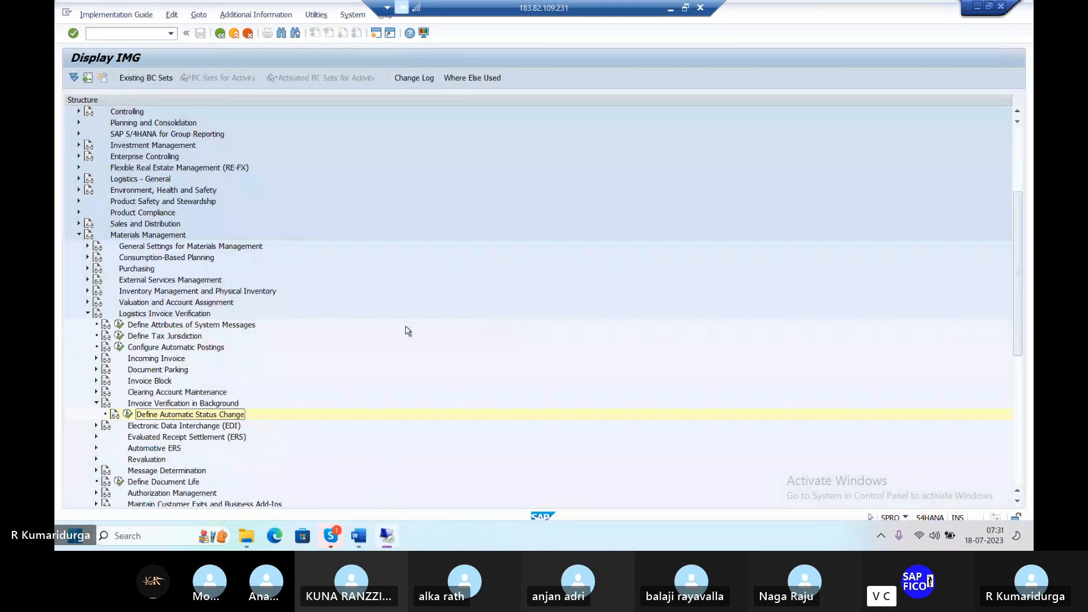
# Step: Expand Materials Management > Logistics Invoice Verification > Incoming Invoice to reveal Maintain Default Values for Tax Codes
pyautogui.click(79, 235)
pyautogui.click(79, 235)
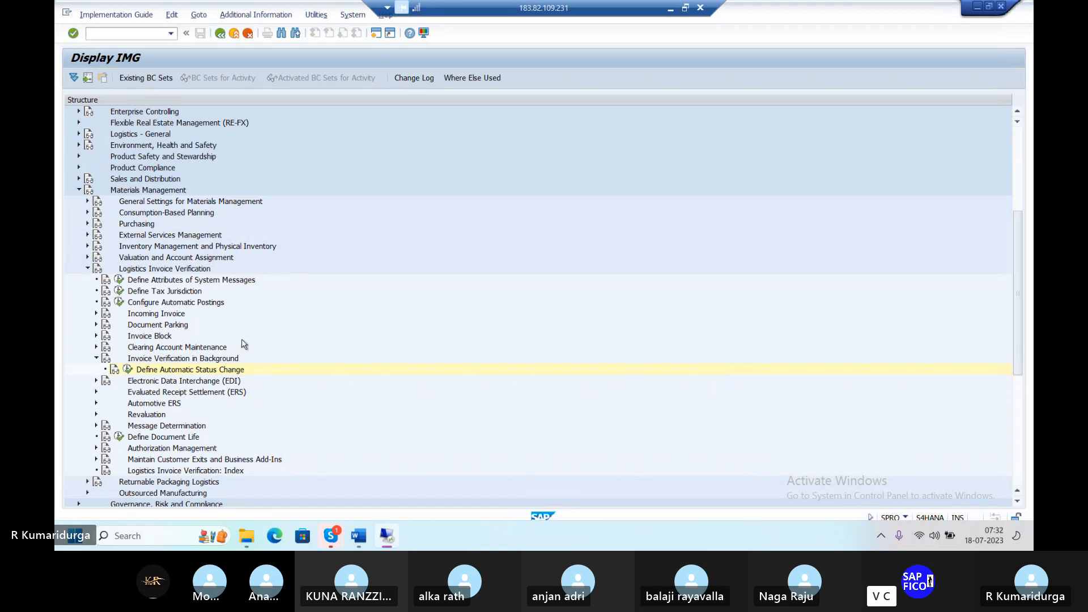
pyautogui.click(80, 191)
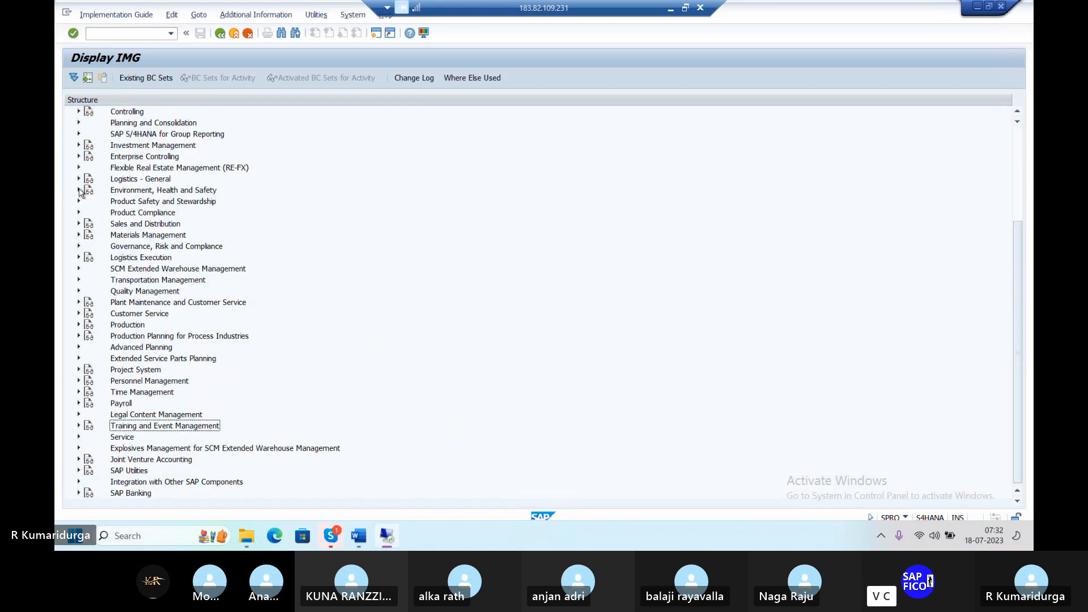
pyautogui.scroll(5, 192, 194)
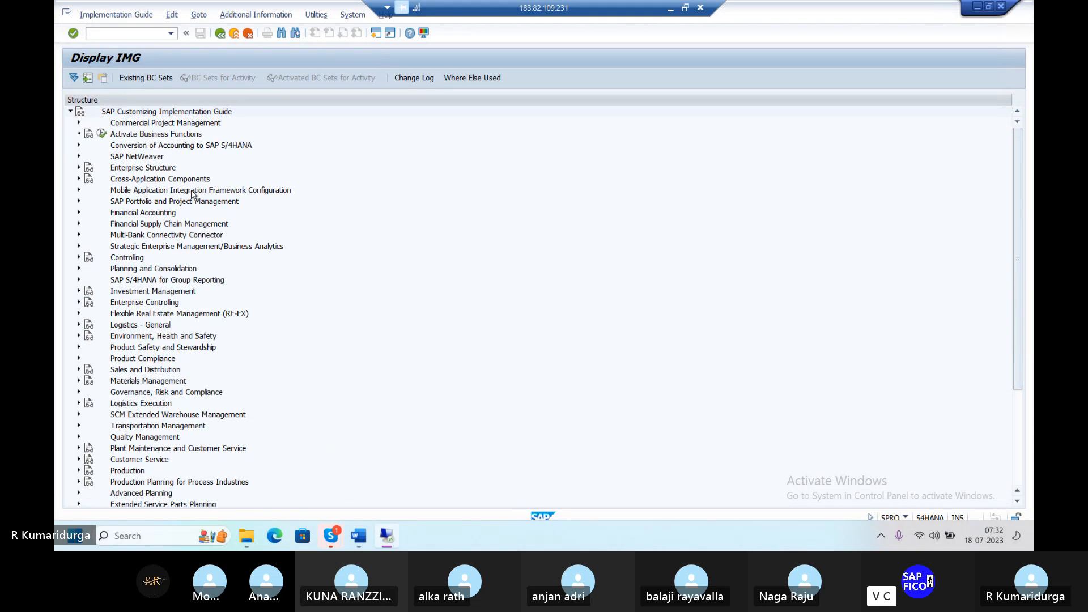
pyautogui.click(79, 382)
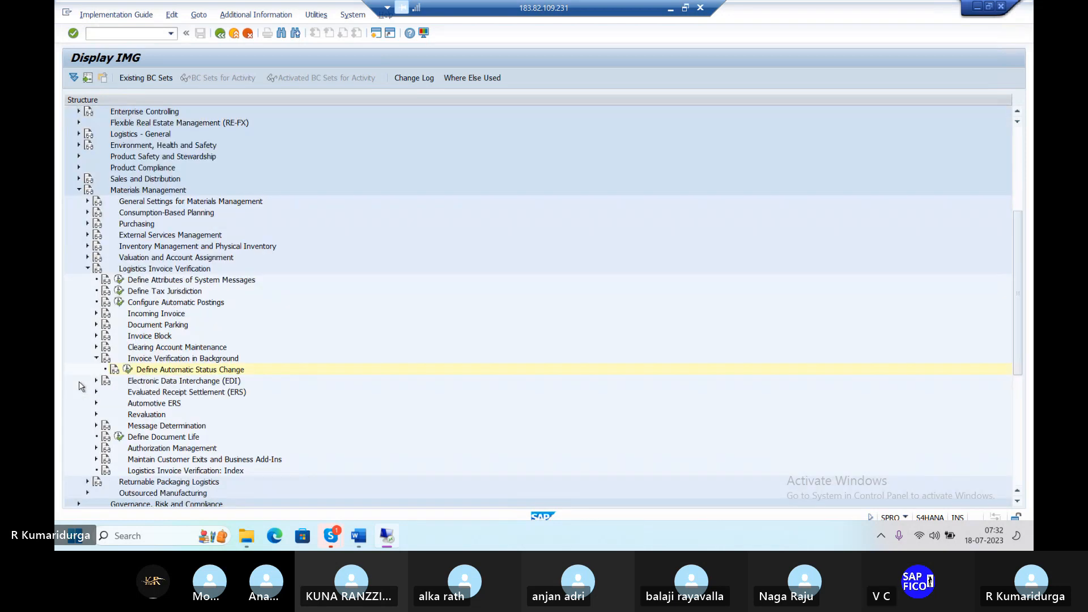
pyautogui.scroll(-3, 79, 385)
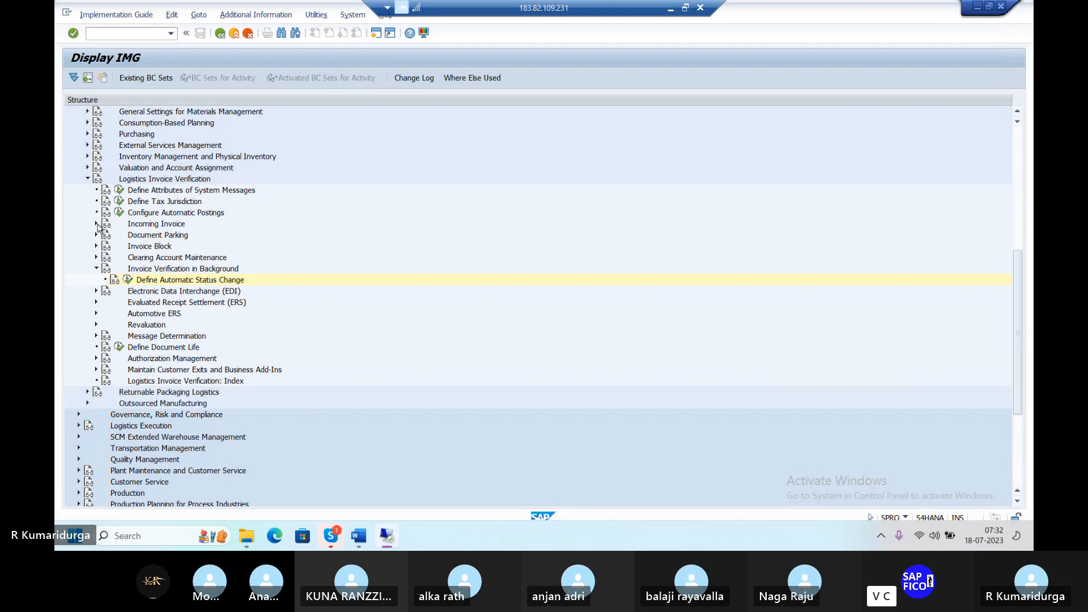
pyautogui.click(96, 224)
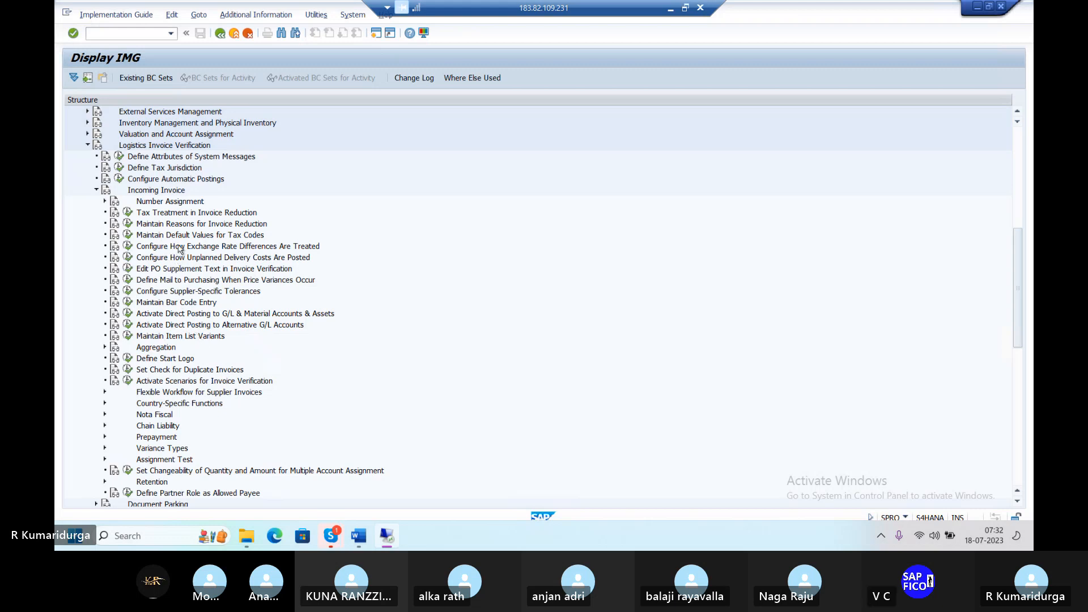
# Step: Start a new tax default entry for company code DUR1 described 'TAX CODE FOR DUR1'
pyautogui.click(128, 235)
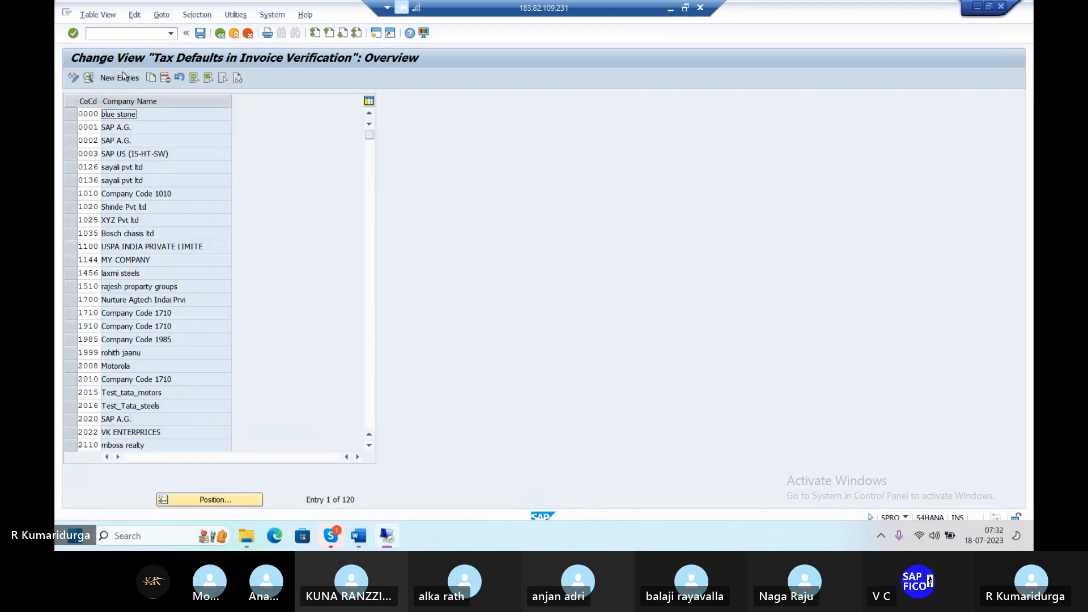
pyautogui.click(115, 83)
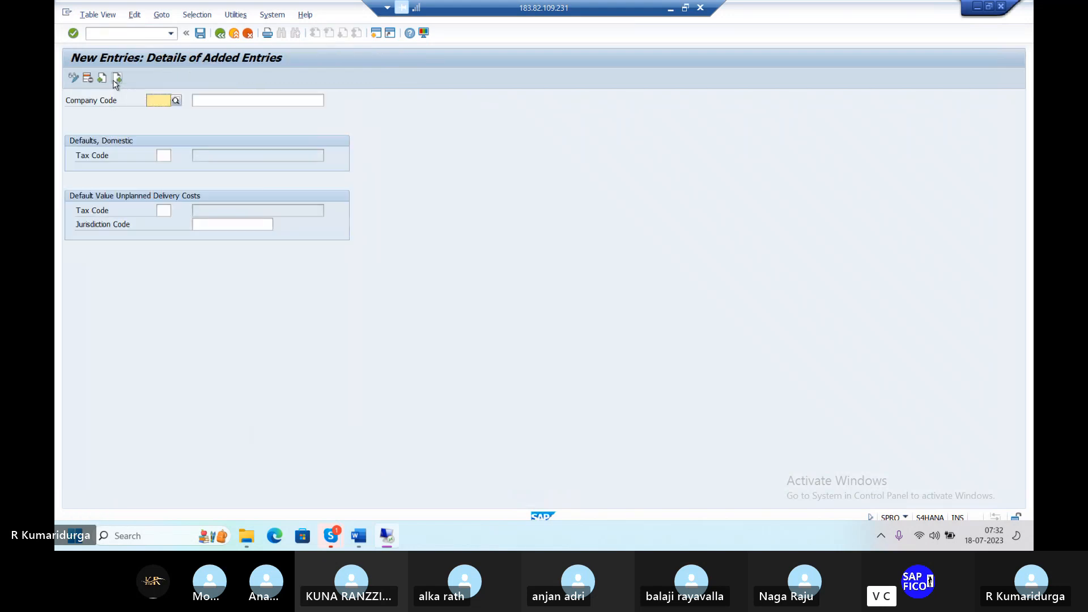
pyautogui.write('DUR1')
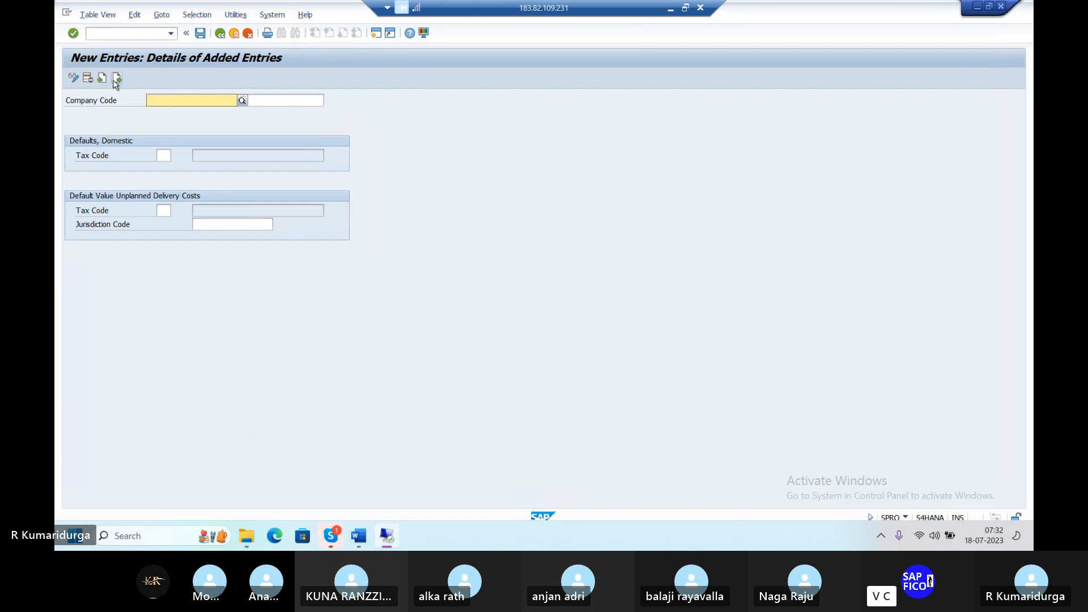
pyautogui.press('Tab')
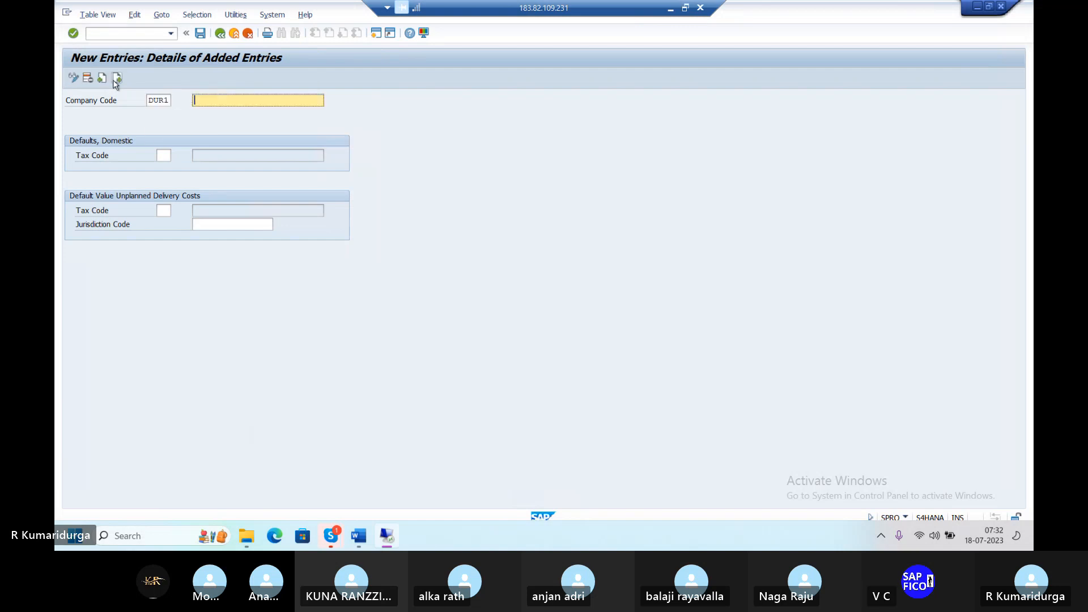
pyautogui.write('TAX CODE FOR DUR1')
# Step: Look up the domestic tax codes and try entering tax code D1
pyautogui.click(163, 155)
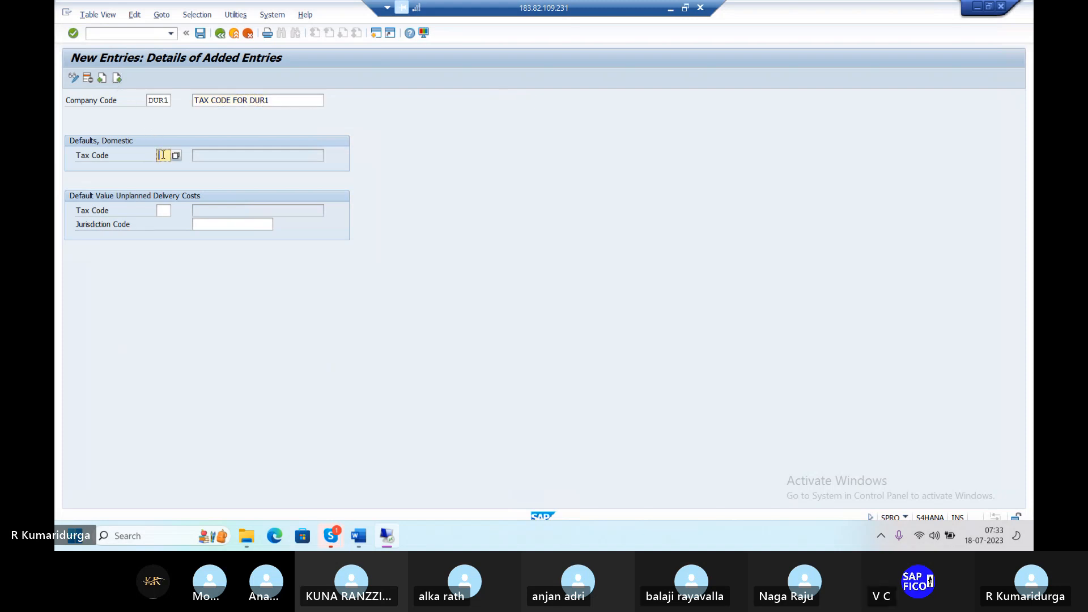
pyautogui.click(176, 155)
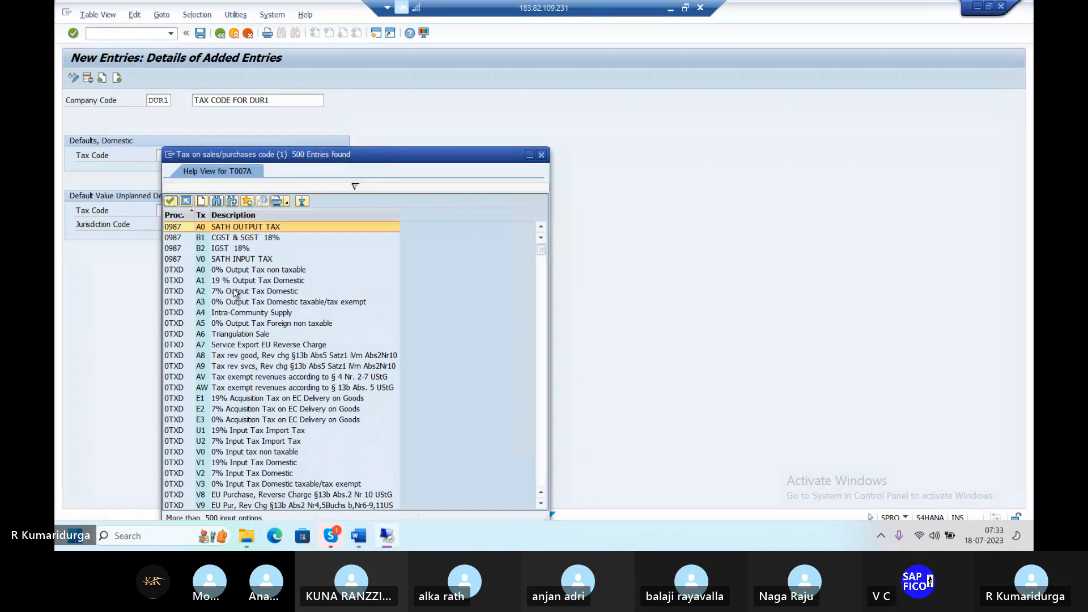
pyautogui.click(542, 156)
pyautogui.write('D')
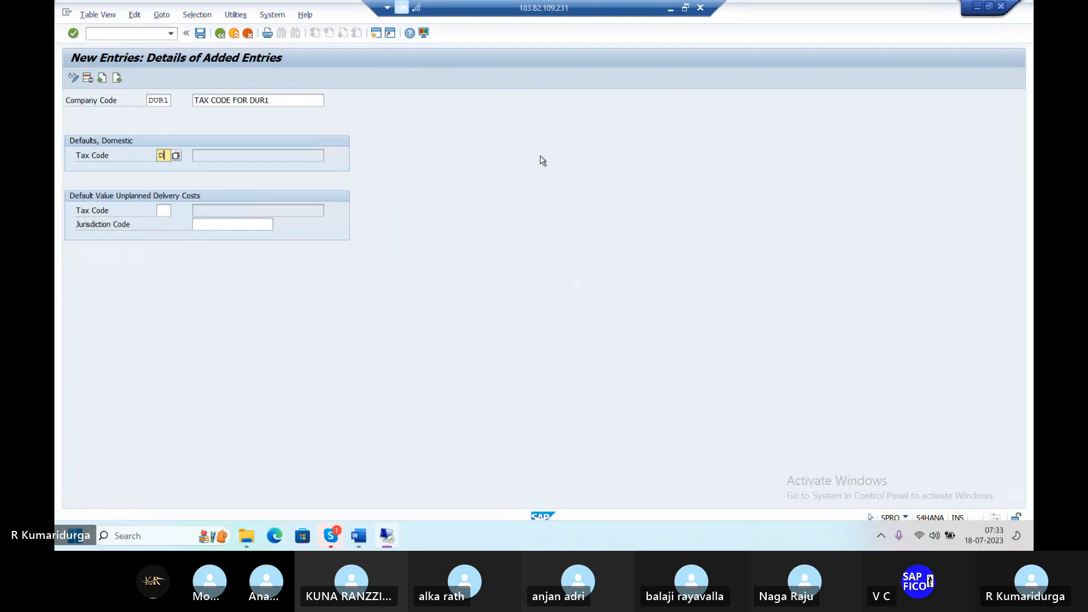
pyautogui.write('1')
pyautogui.press('Return')
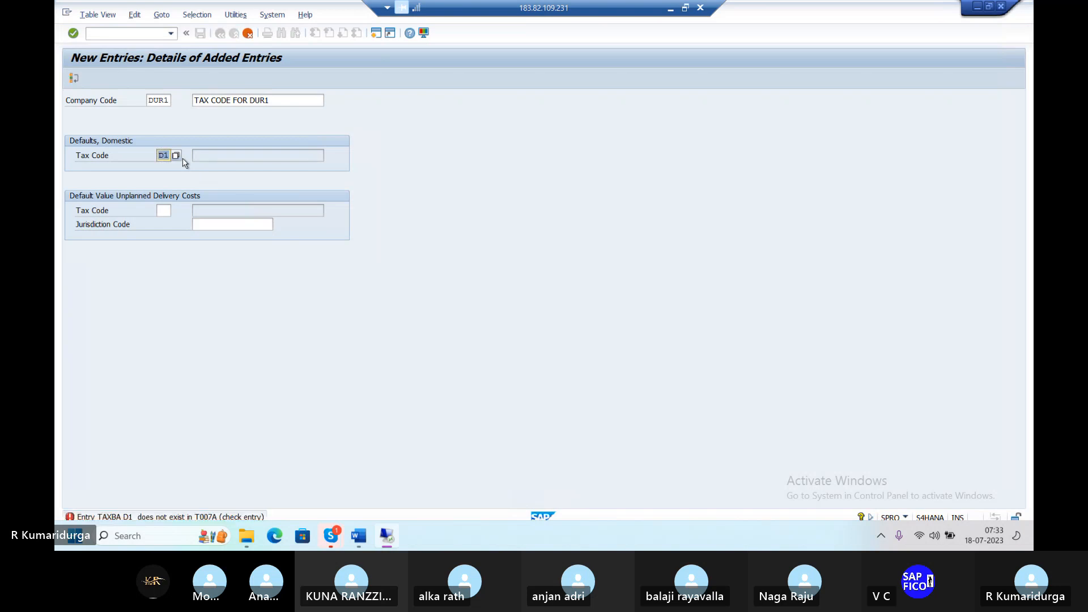
# Step: Try tax code 1D, which is rejected under TAXBA, then cancel and discard the entry
pyautogui.click(176, 156)
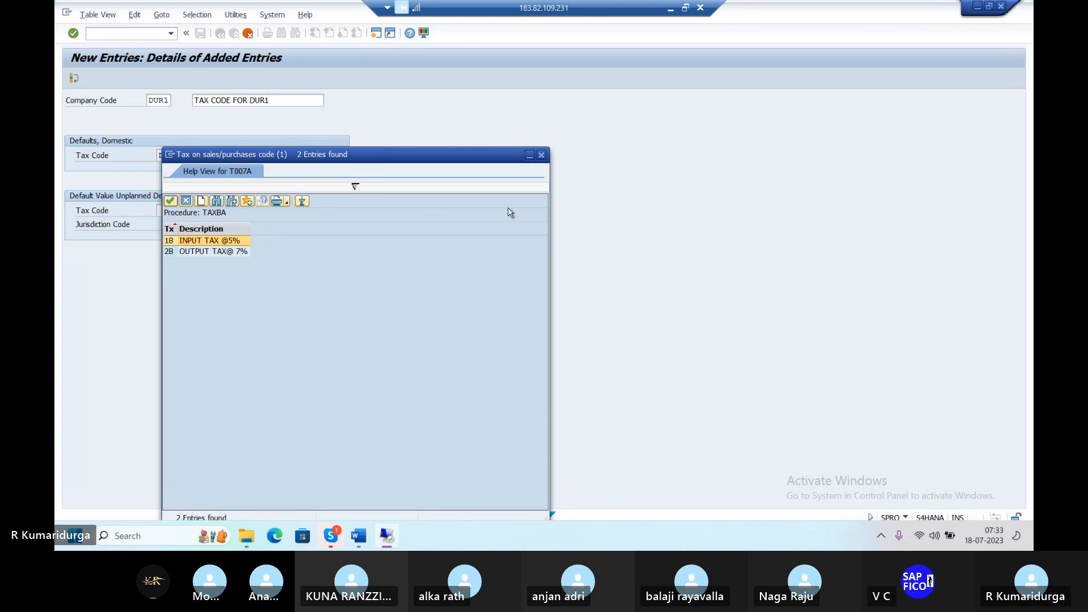
pyautogui.click(542, 156)
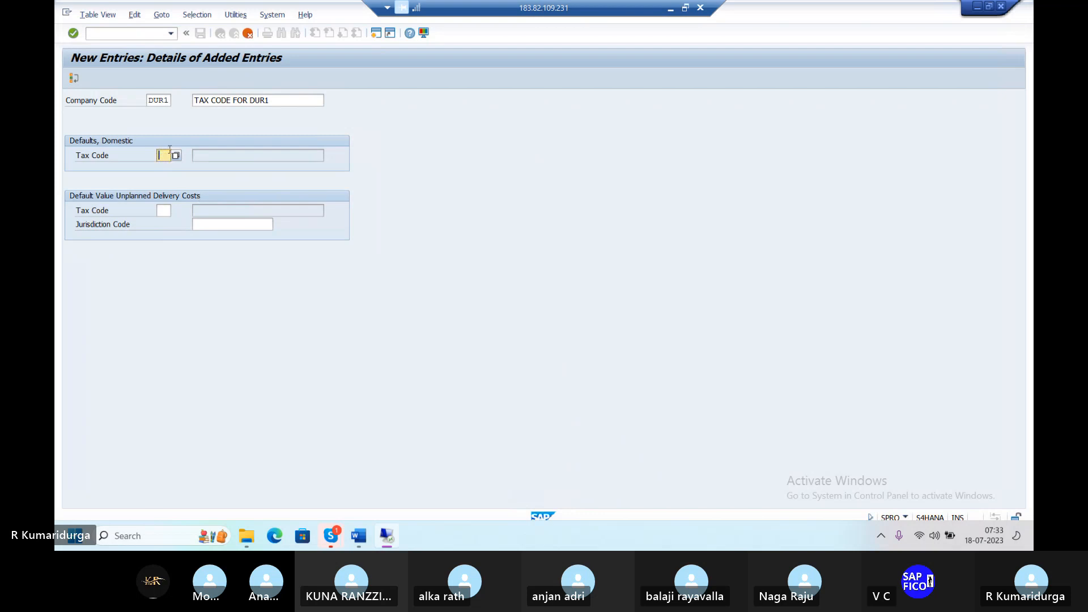
pyautogui.click(177, 156)
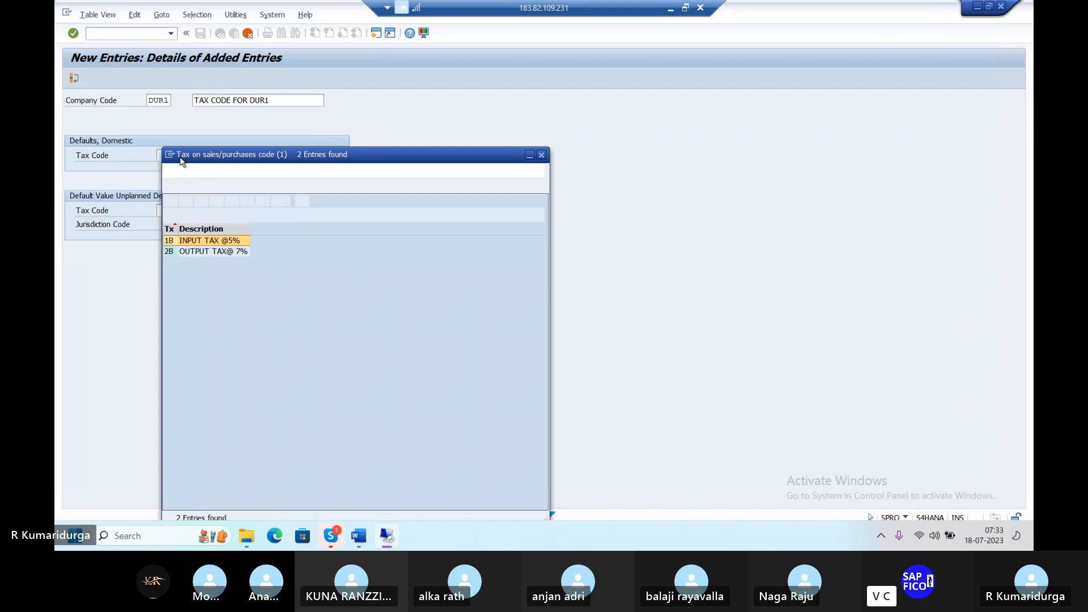
pyautogui.press('Escape')
pyautogui.write('1D')
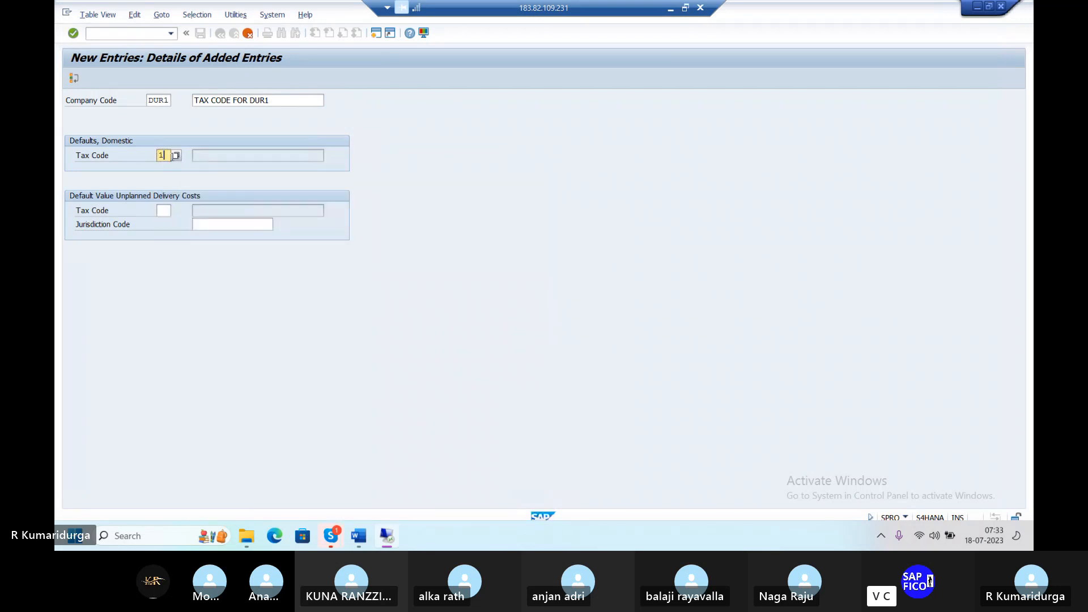
pyautogui.press('Return')
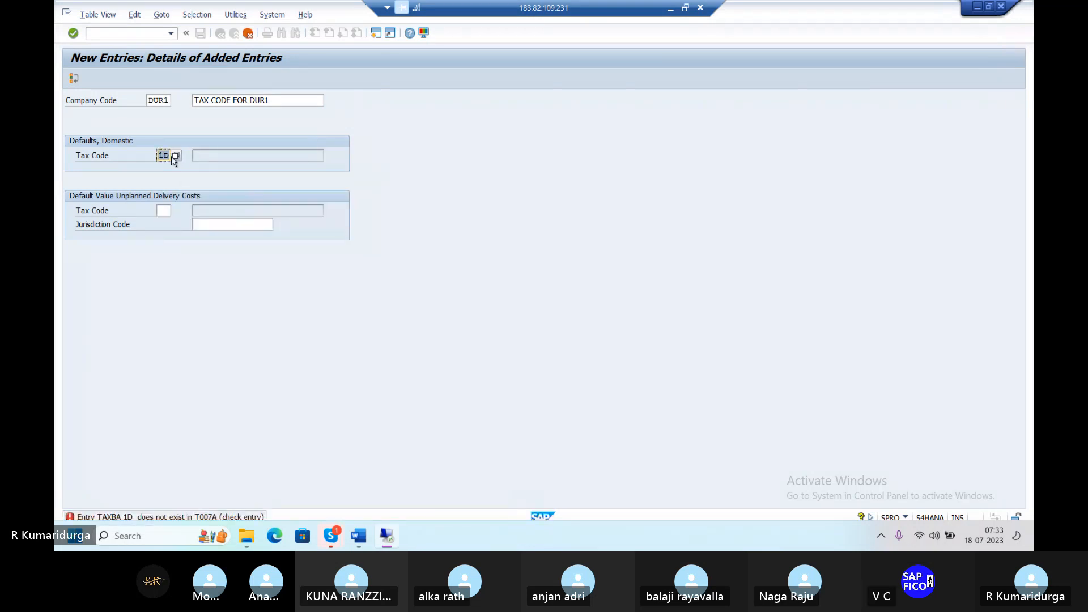
pyautogui.press('BackSpace')
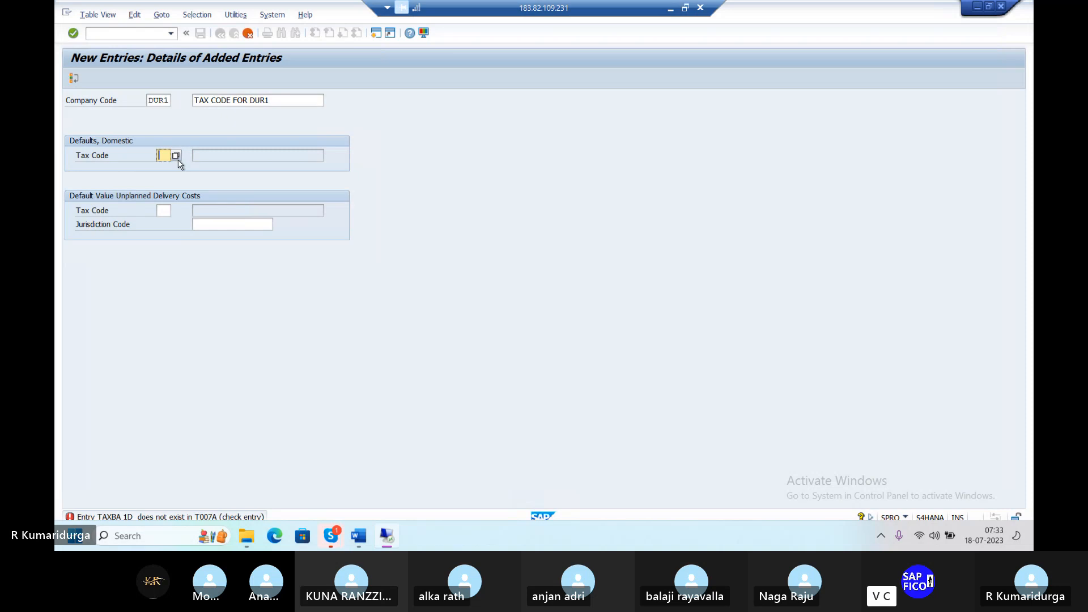
pyautogui.click(248, 34)
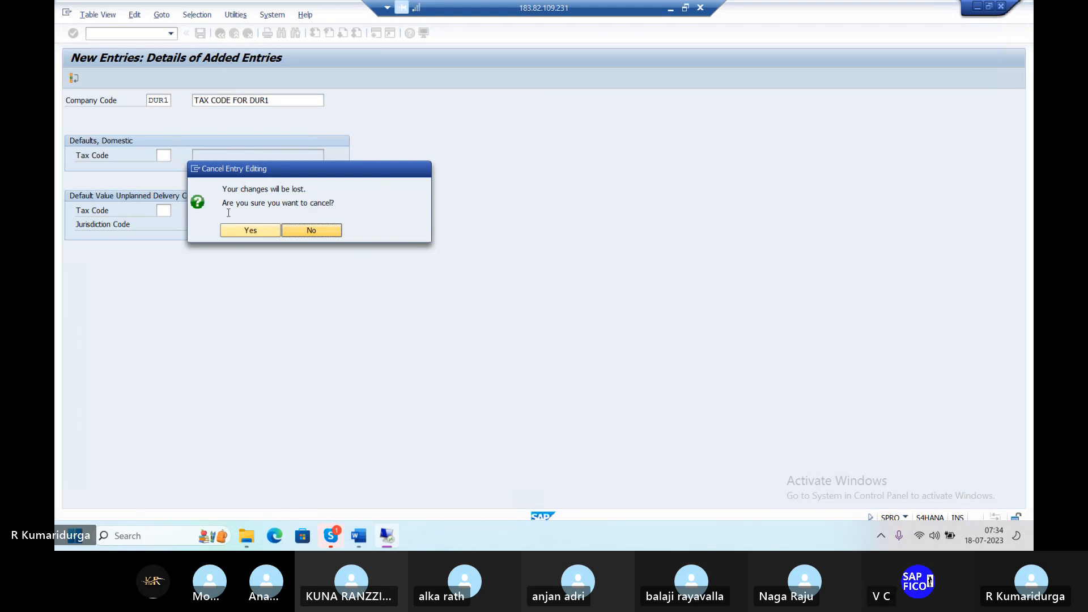
pyautogui.click(238, 235)
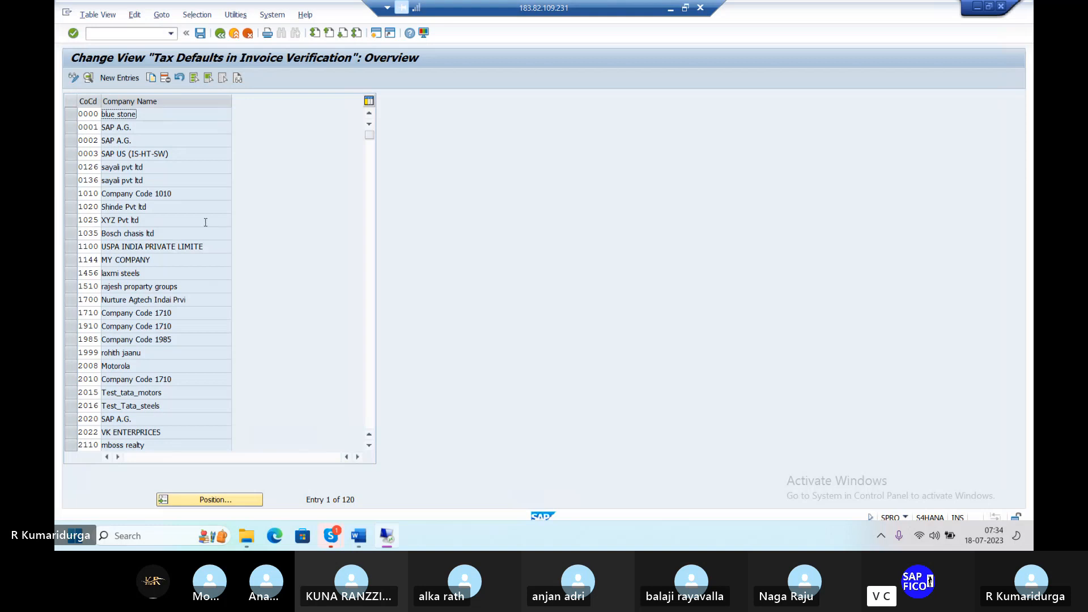
# Step: Open a second session and run transaction OBBC for payment block defaults
pyautogui.click(376, 35)
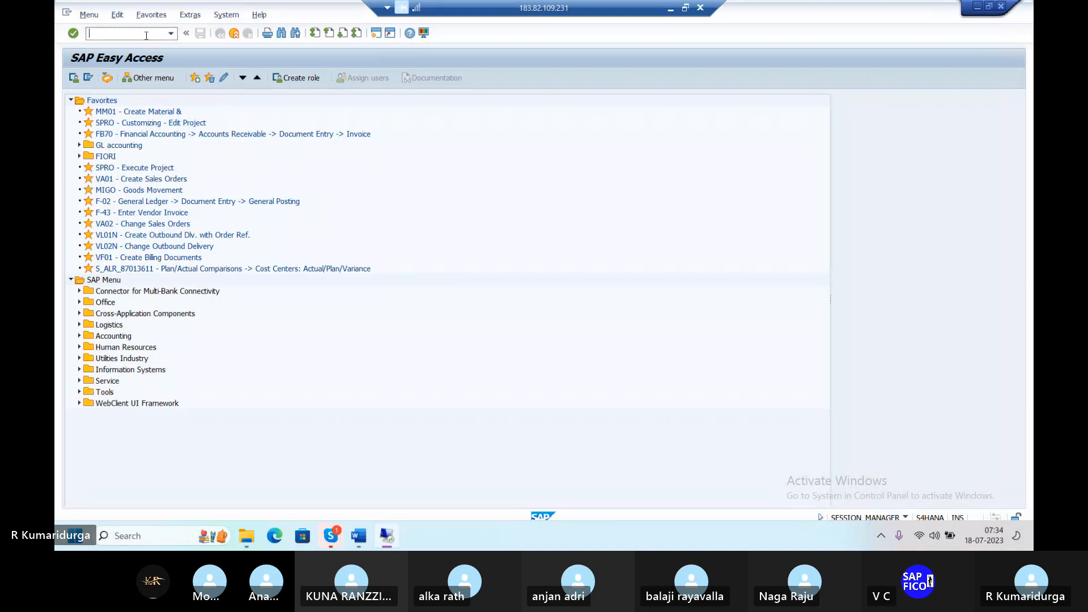
pyautogui.write('OBBC')
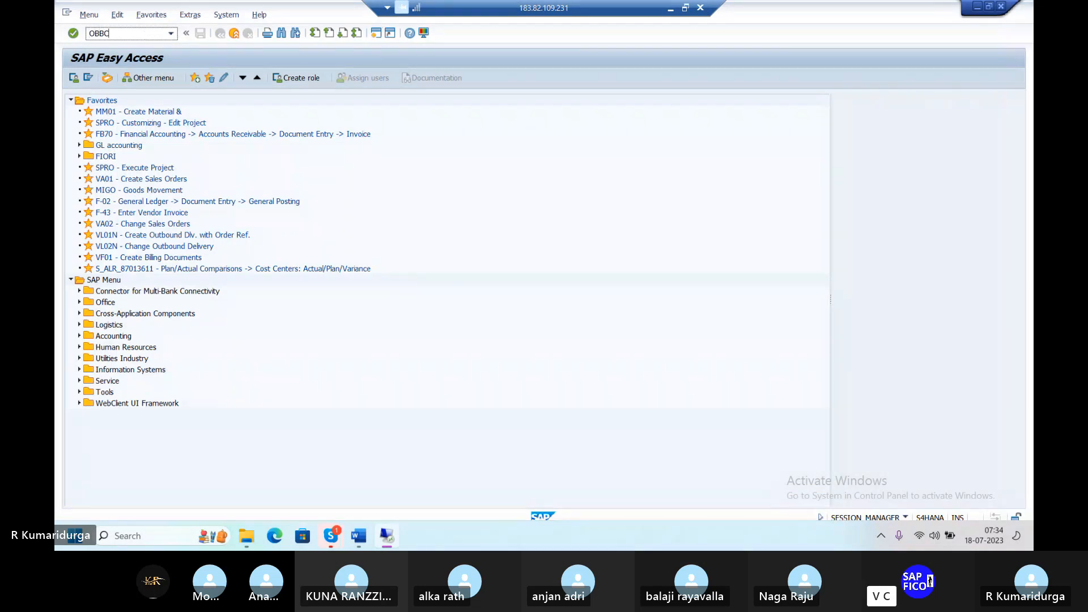
pyautogui.press('Return')
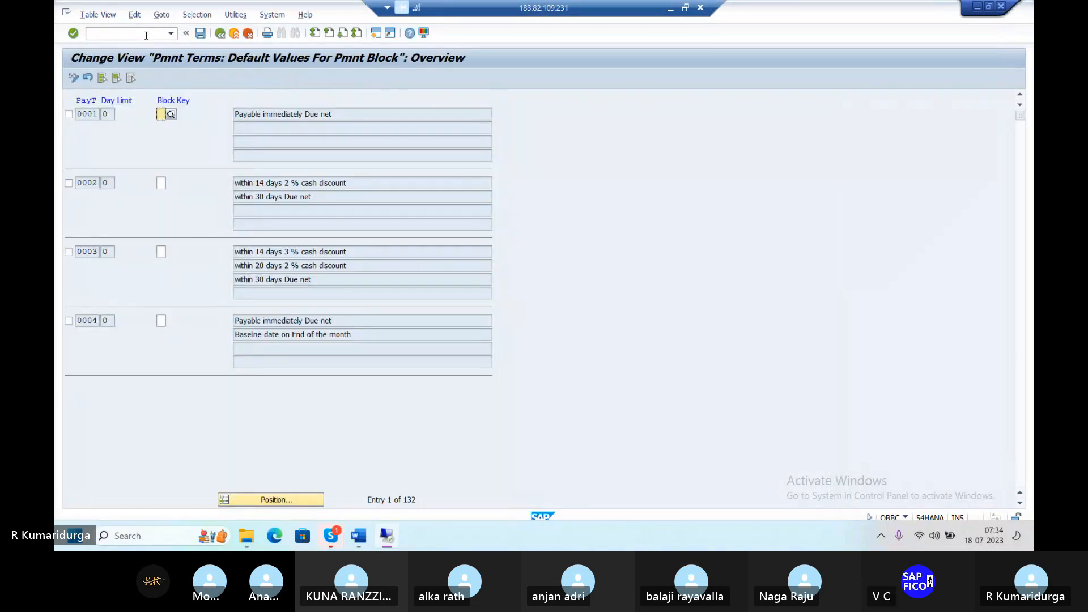
# Step: Switch to transaction OBBG, the Assign Country -> Calculation Procedure overview
pyautogui.write('/')
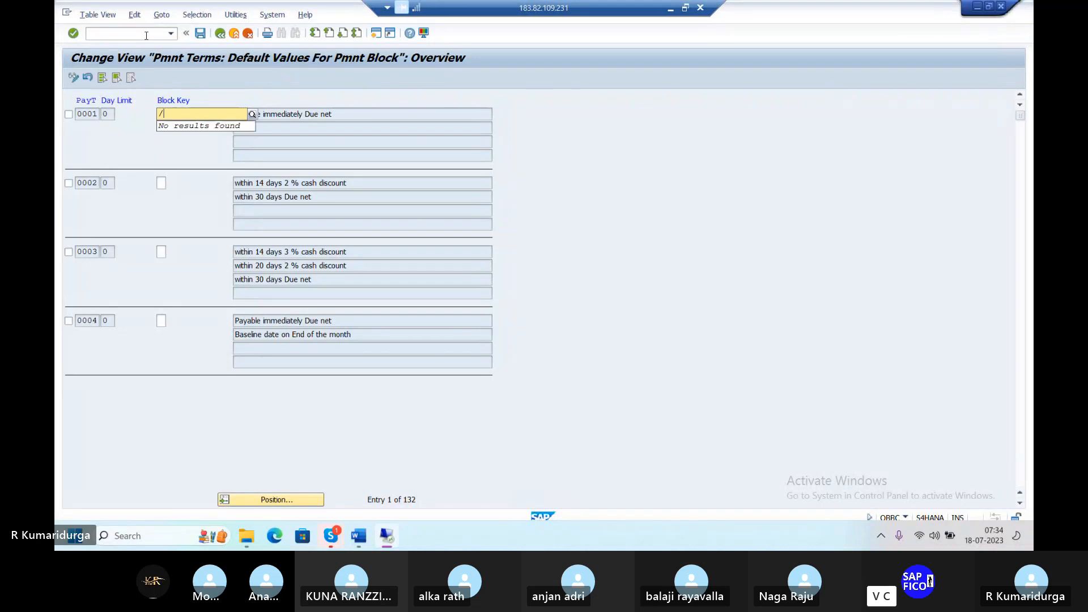
pyautogui.click(146, 35)
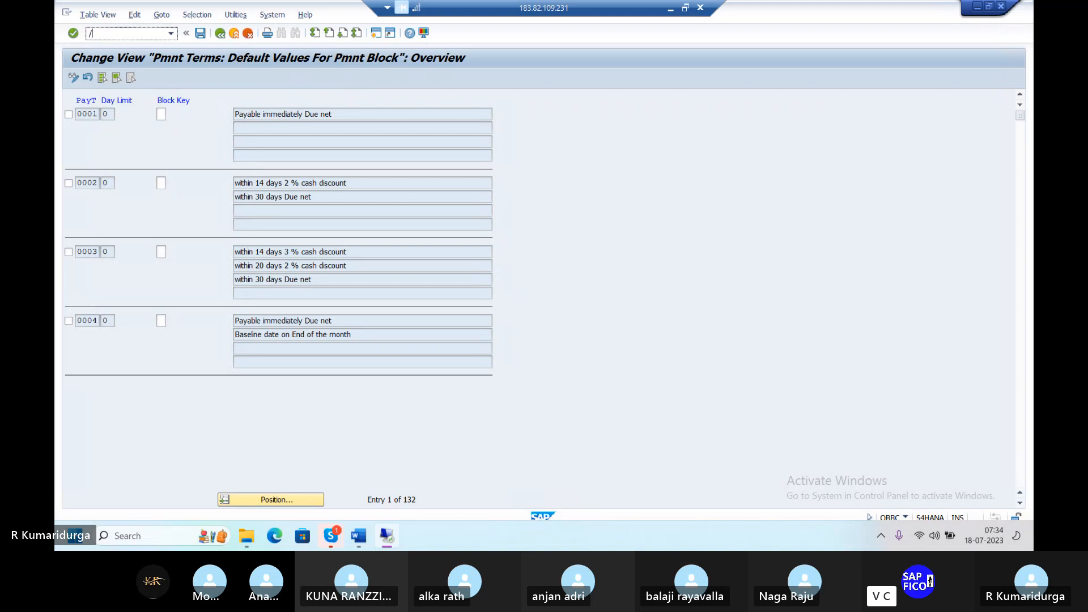
pyautogui.write('/NOBBG')
pyautogui.press('Return')
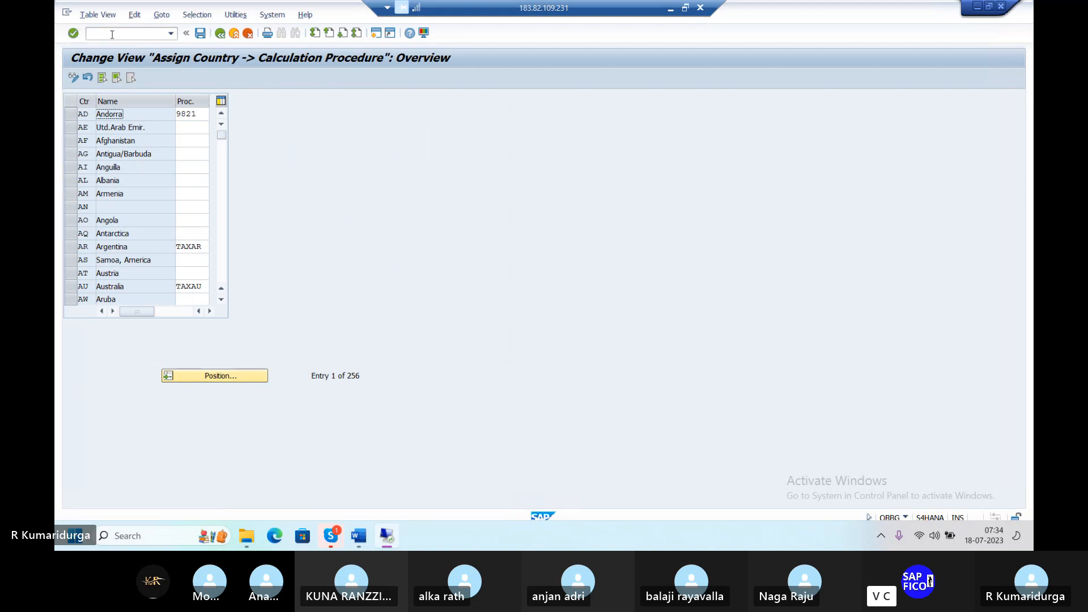
# Step: Locate country IN and change India's calculation procedure from TAXBA to TAXDU
pyautogui.click(210, 377)
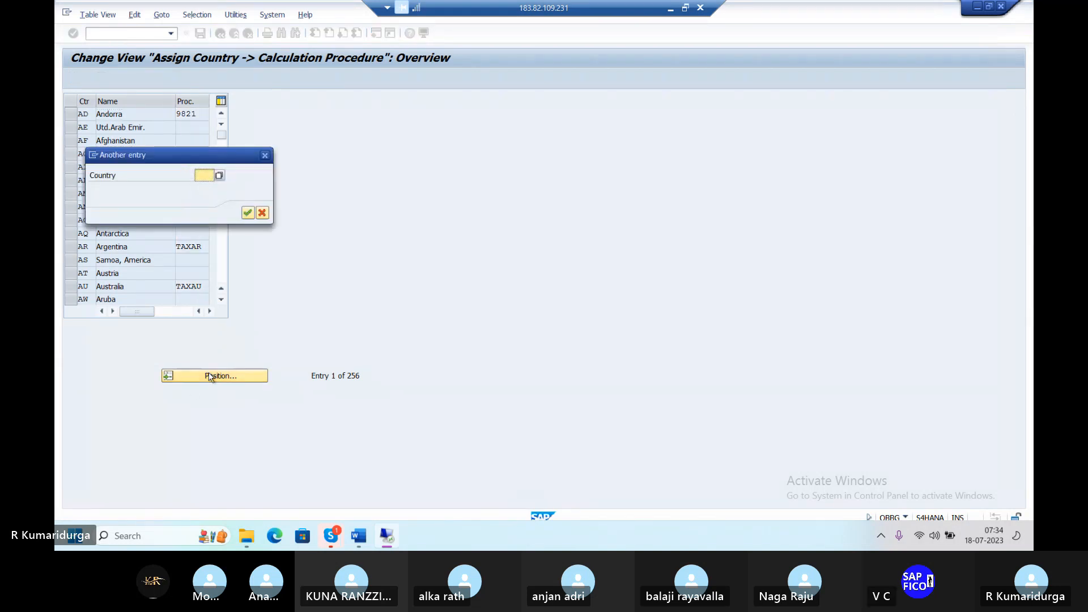
pyautogui.write('IN')
pyautogui.press('Return')
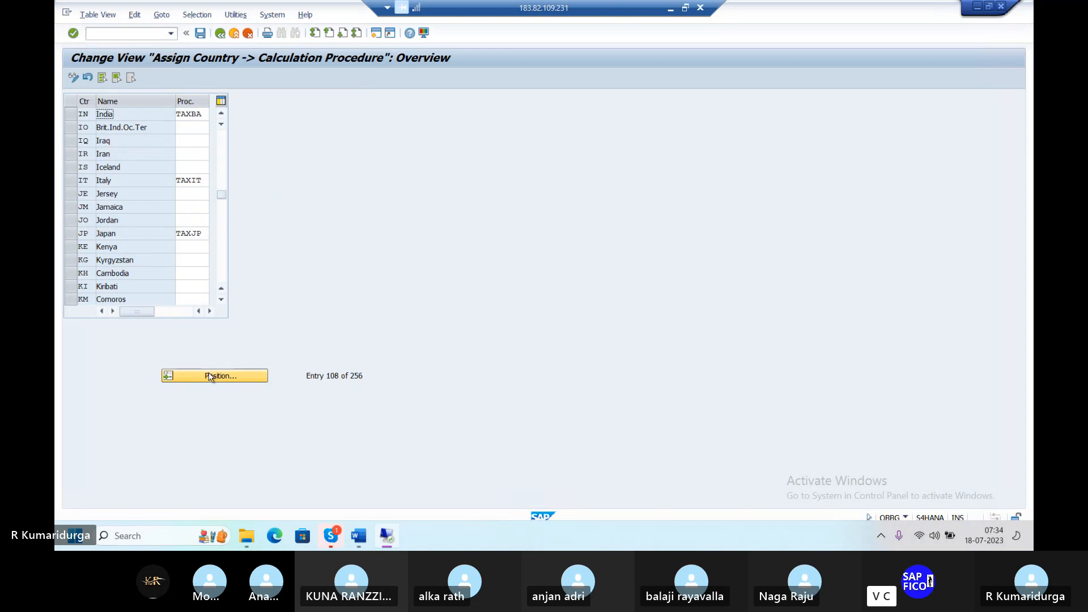
pyautogui.click(202, 115)
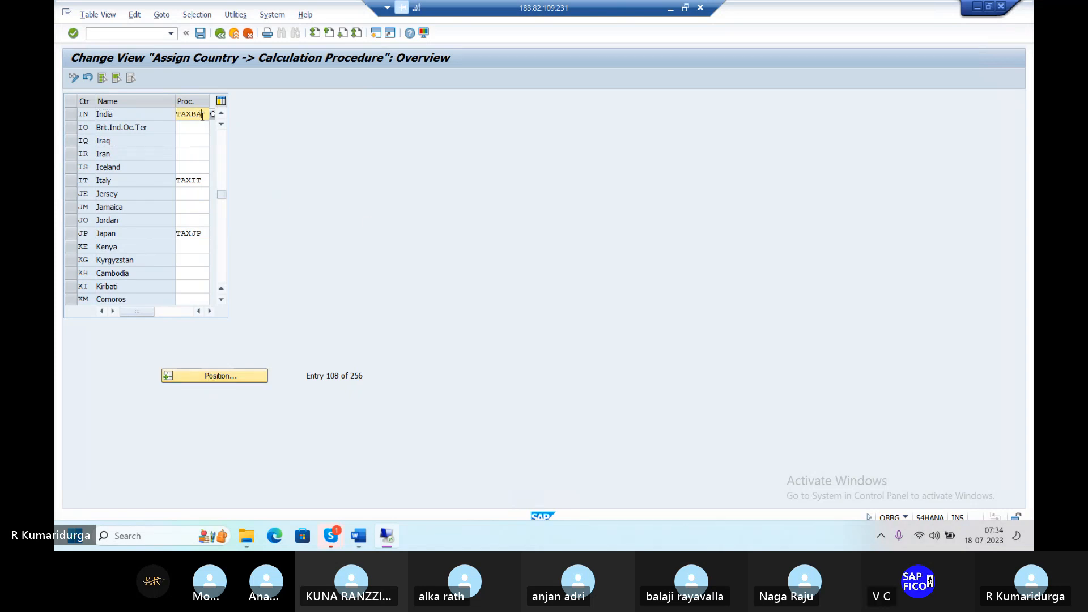
pyautogui.press('BackSpace')
pyautogui.press('BackSpace')
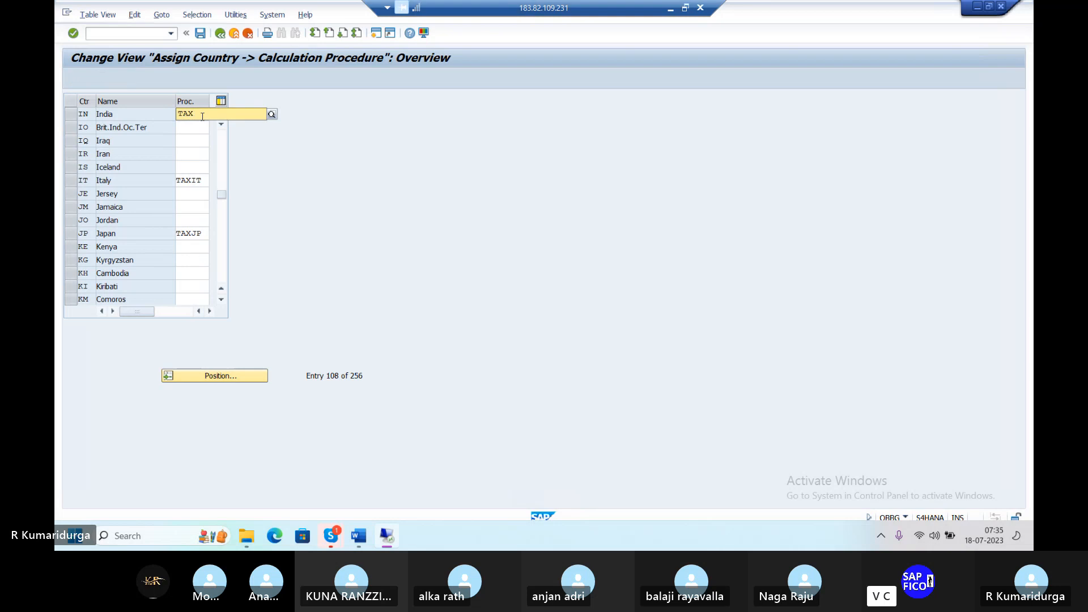
pyautogui.press('BackSpace')
pyautogui.press('BackSpace')
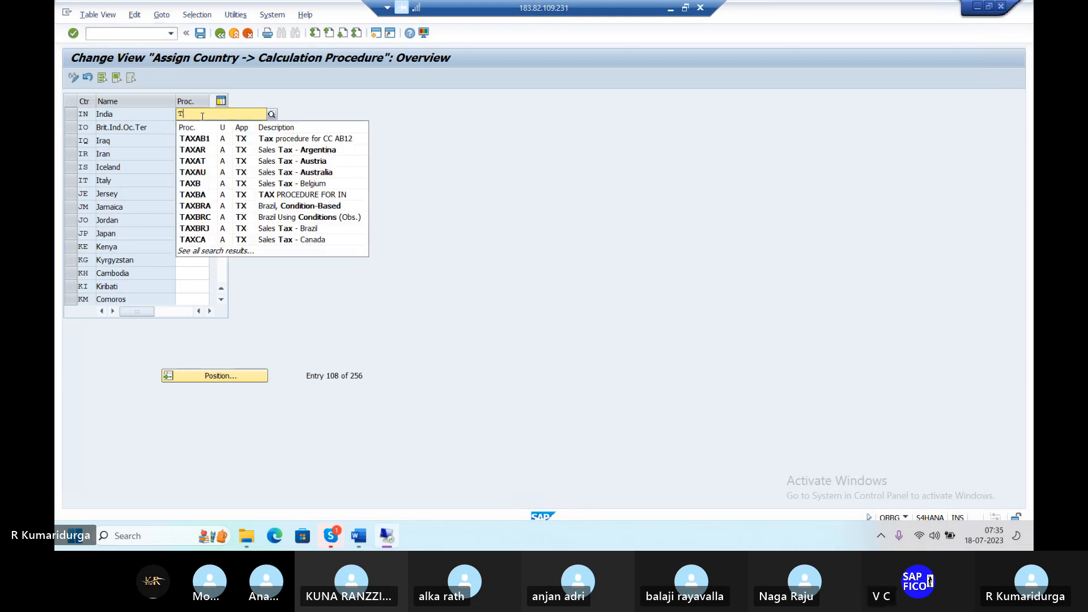
pyautogui.write('AX')
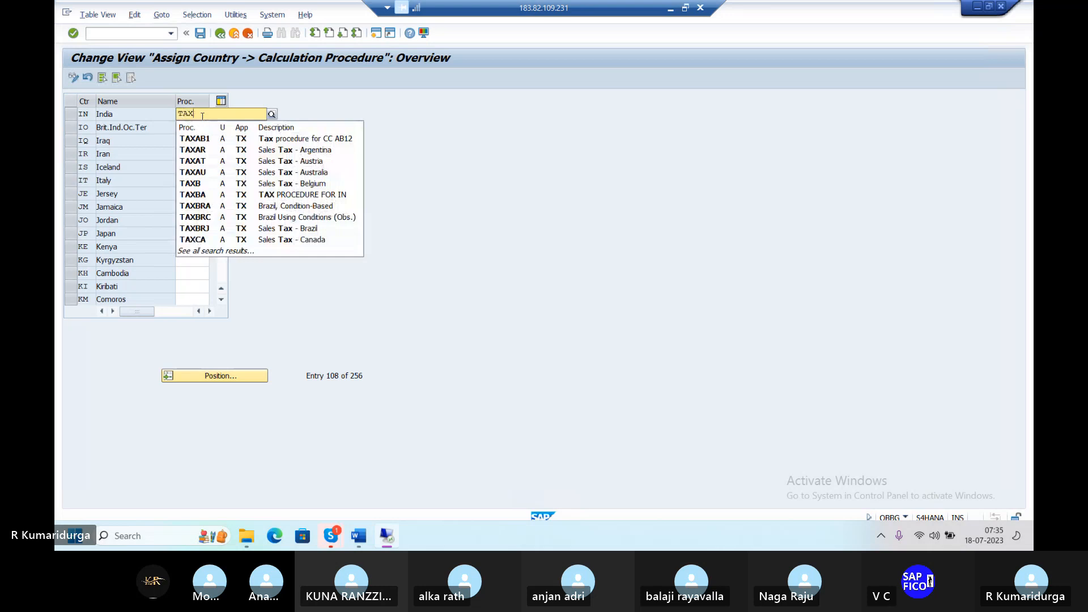
pyautogui.write('D')
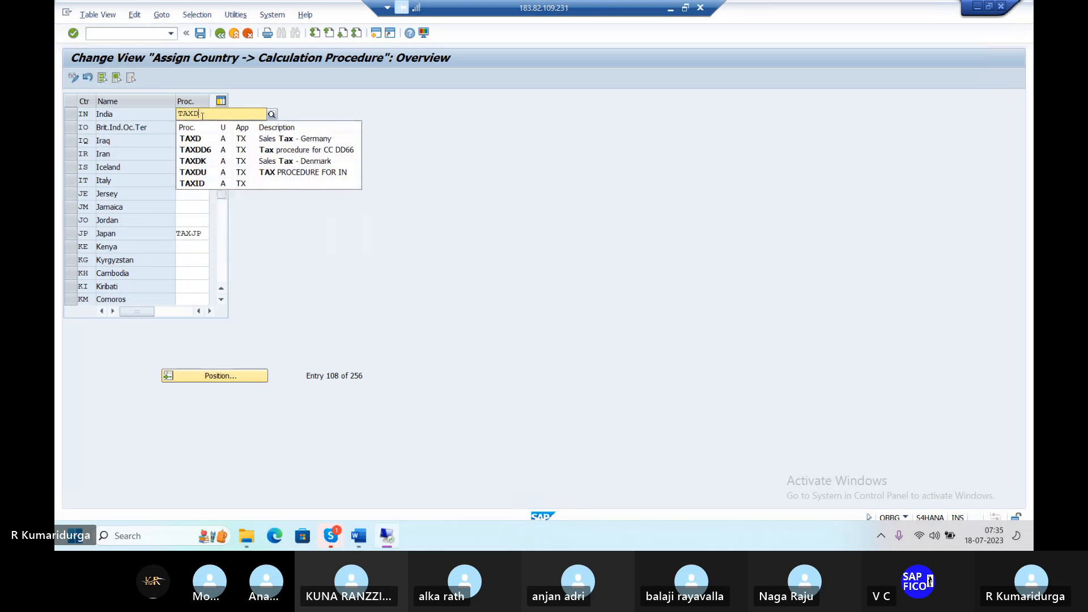
pyautogui.click(195, 174)
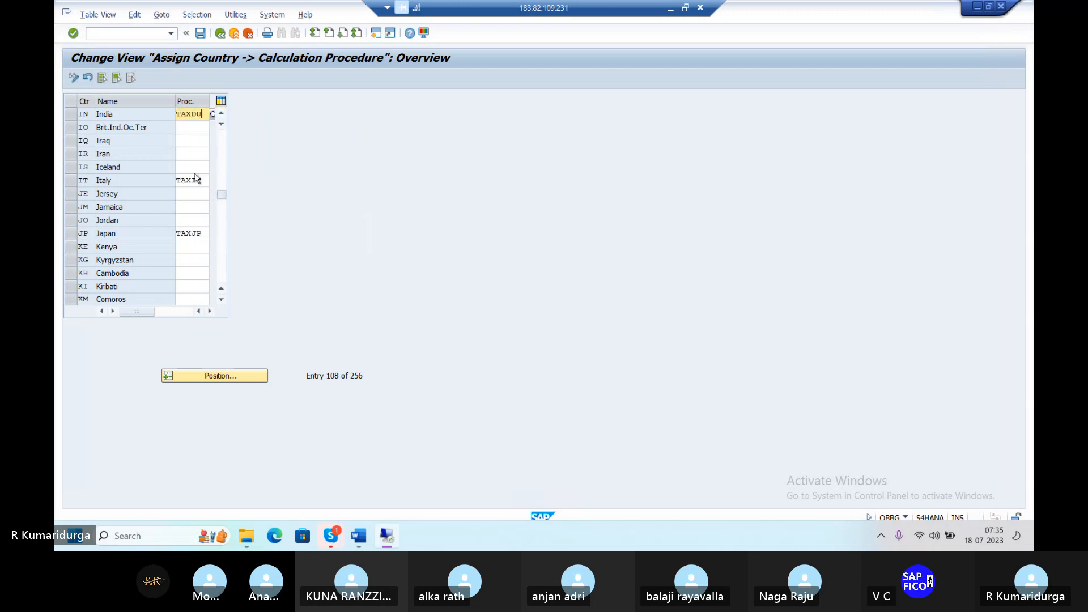
pyautogui.hotkey('ctrl', 'a')
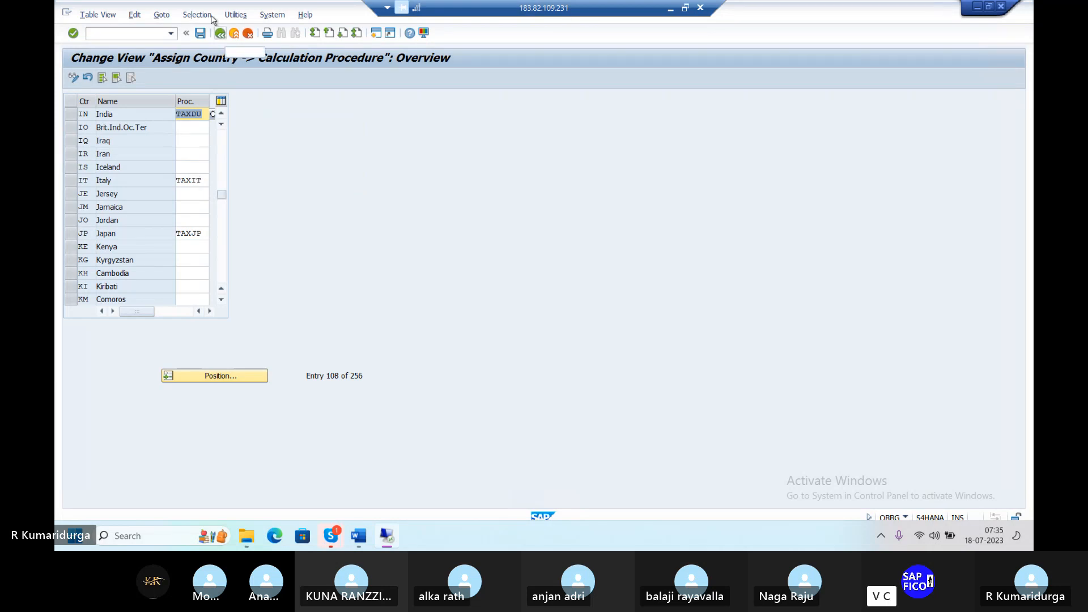
# Step: Save the assignment under the customizing request and leave the view
pyautogui.click(201, 33)
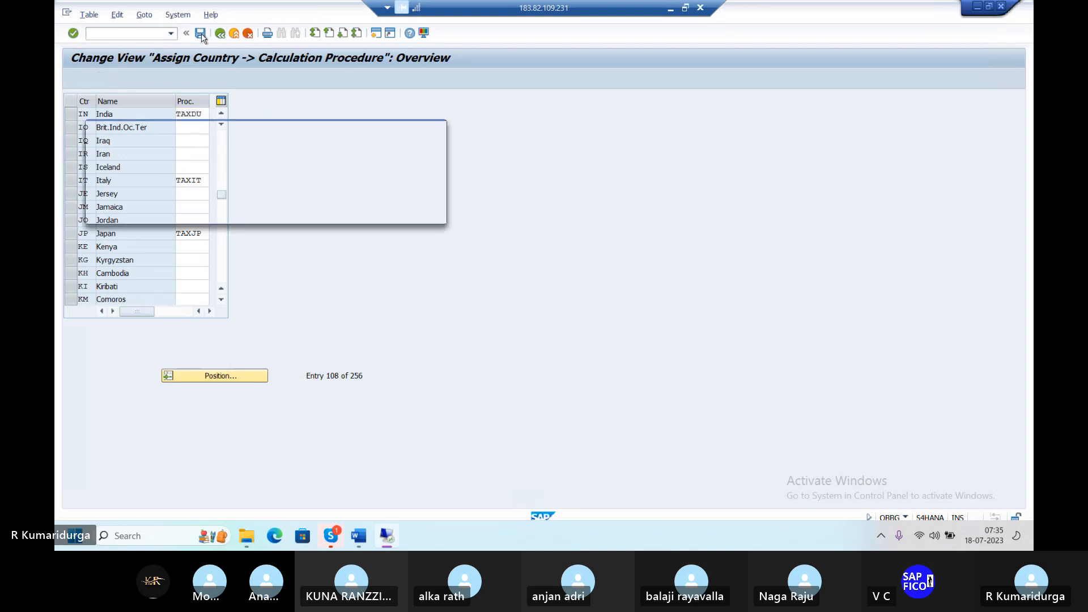
pyautogui.press('Return')
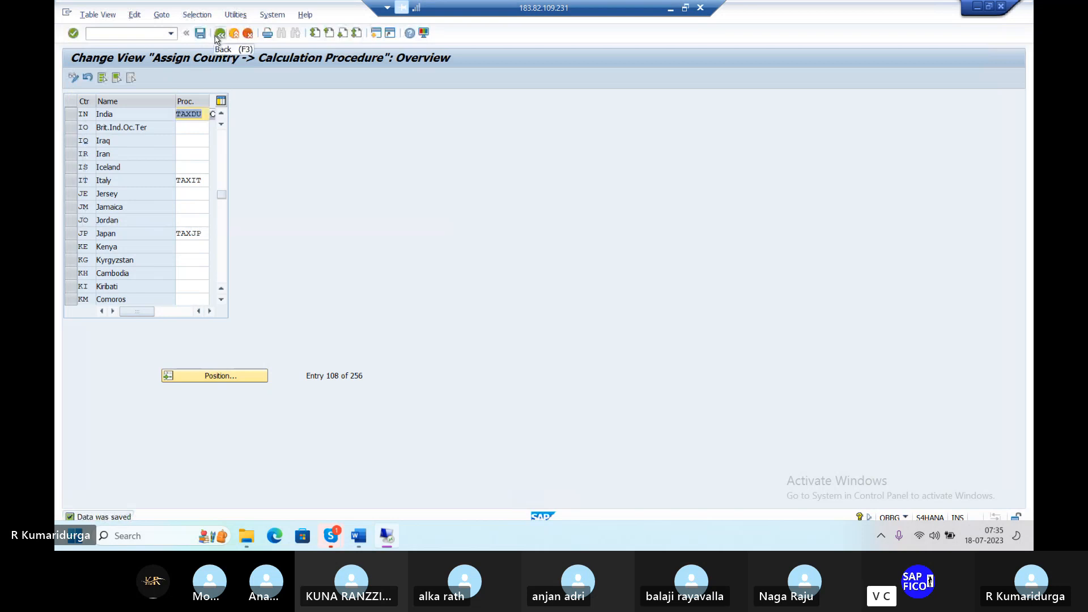
pyautogui.click(218, 34)
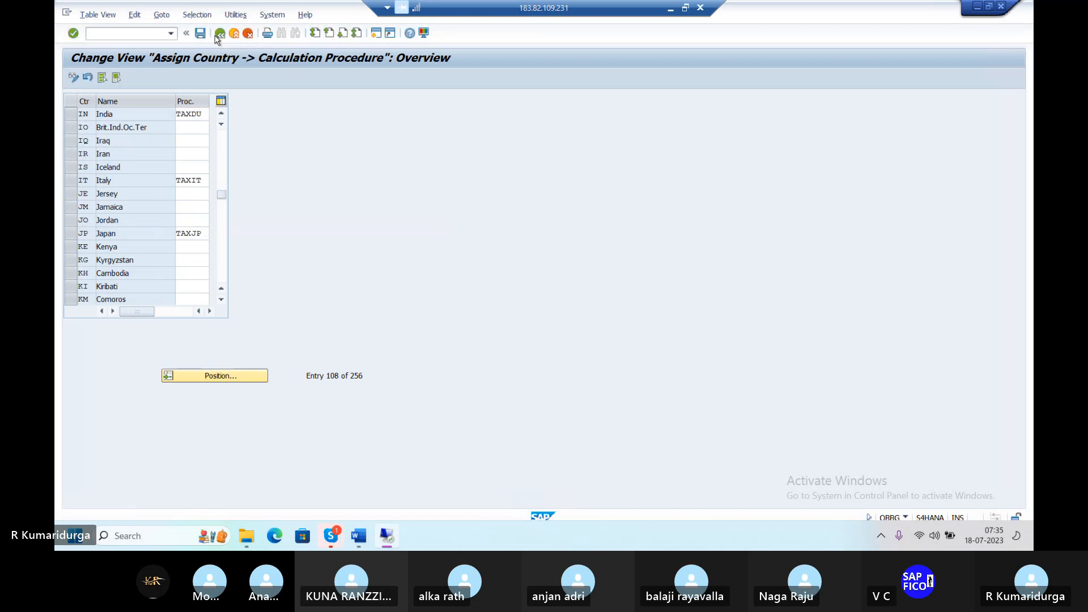
# Step: Return to SAP Easy Access and switch back to the tax defaults window
pyautogui.click(218, 34)
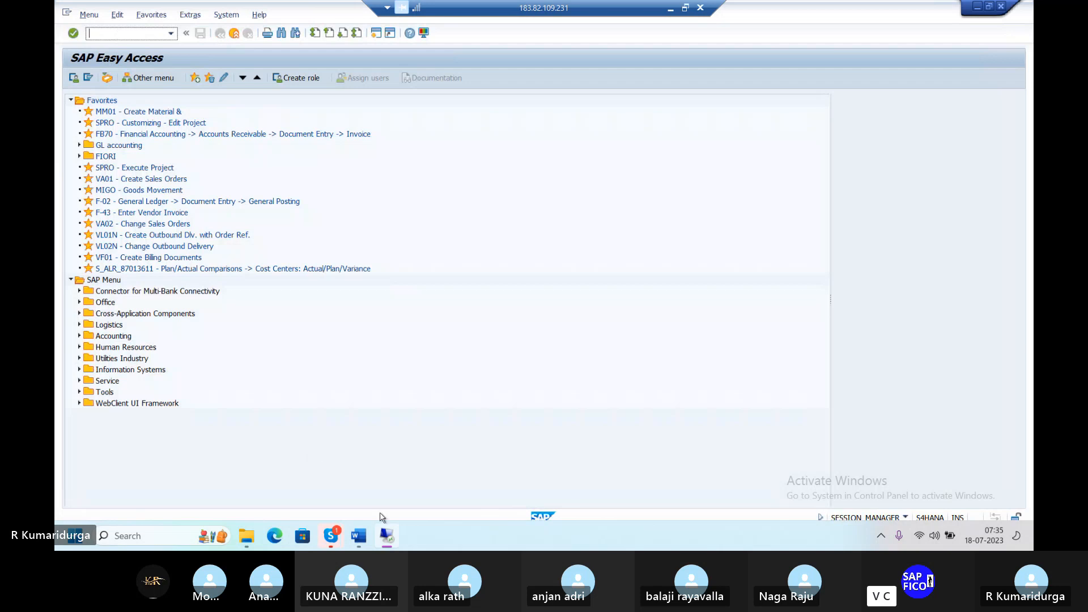
pyautogui.moveTo(392, 543)
pyautogui.hotkey('alt', 'Tab')
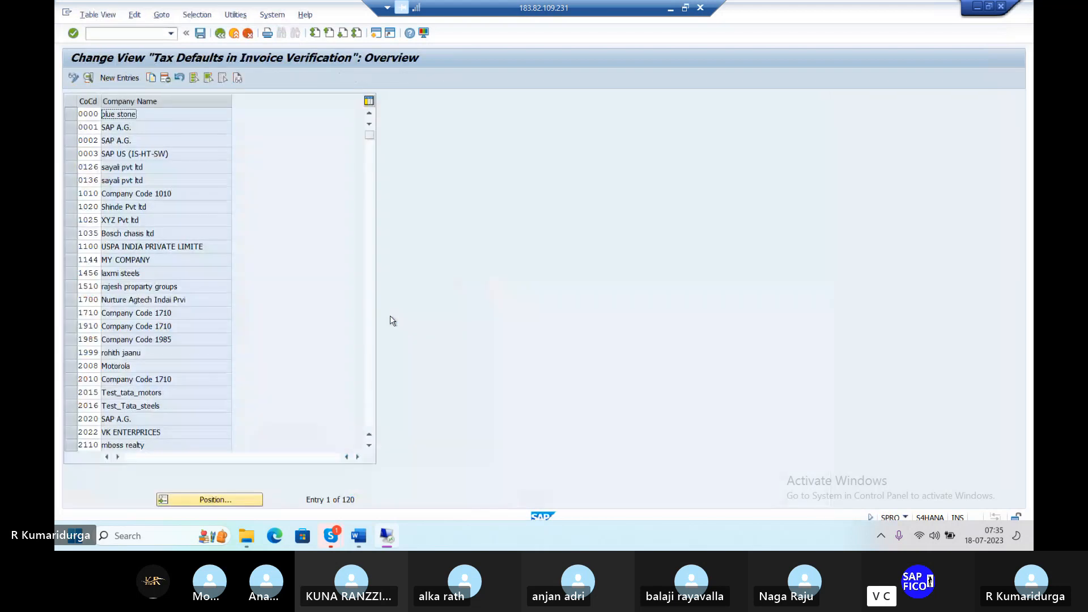
# Step: Create a DUR1 entry described 'TAX CODE FOR DUR1', trying domestic tax code 1D, then D1
pyautogui.click(125, 78)
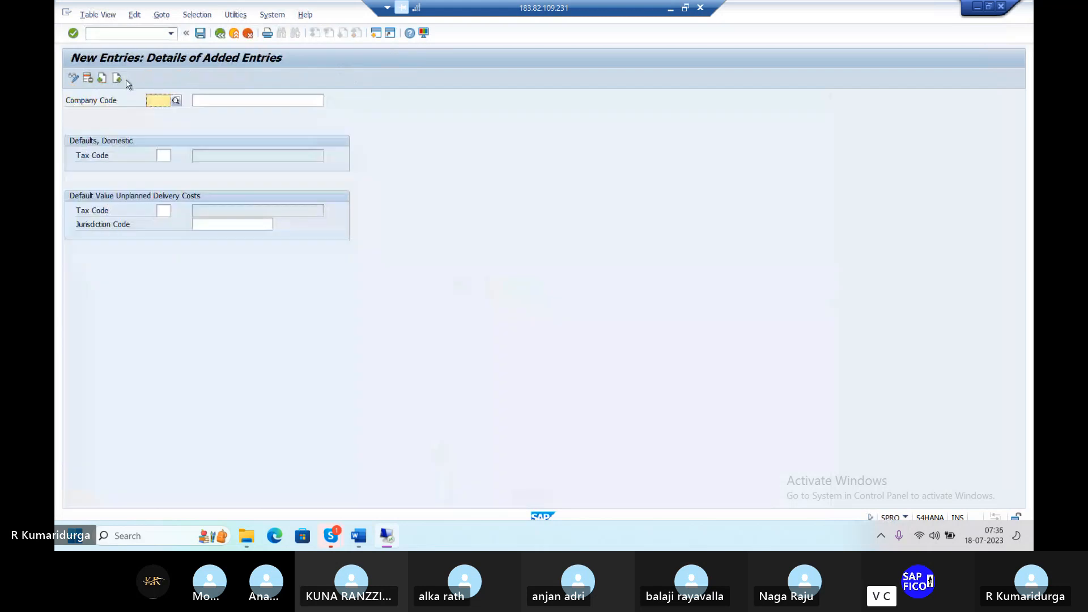
pyautogui.write('D')
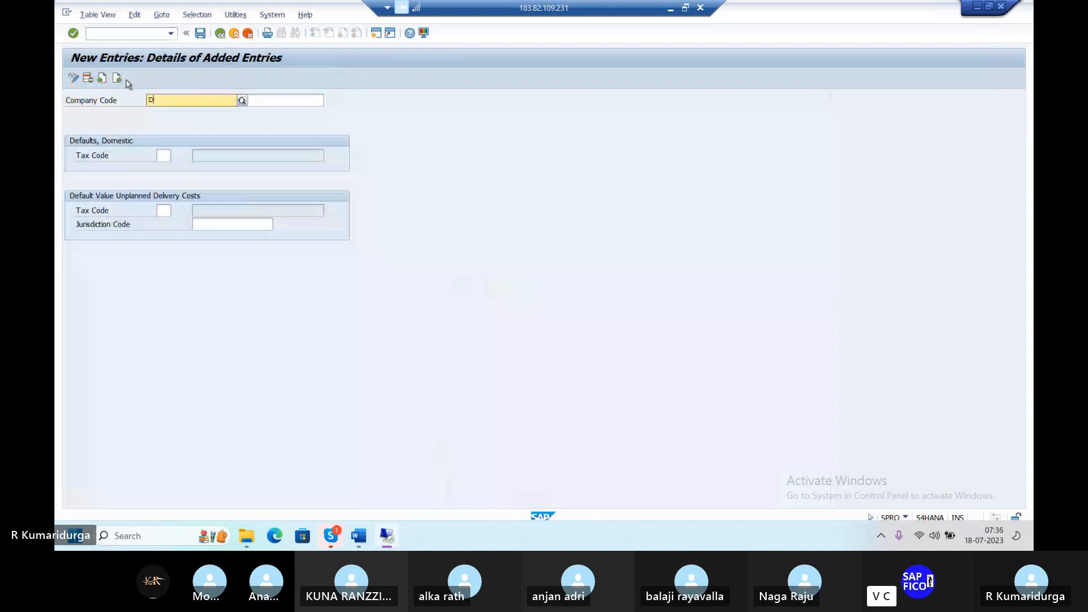
pyautogui.write('U')
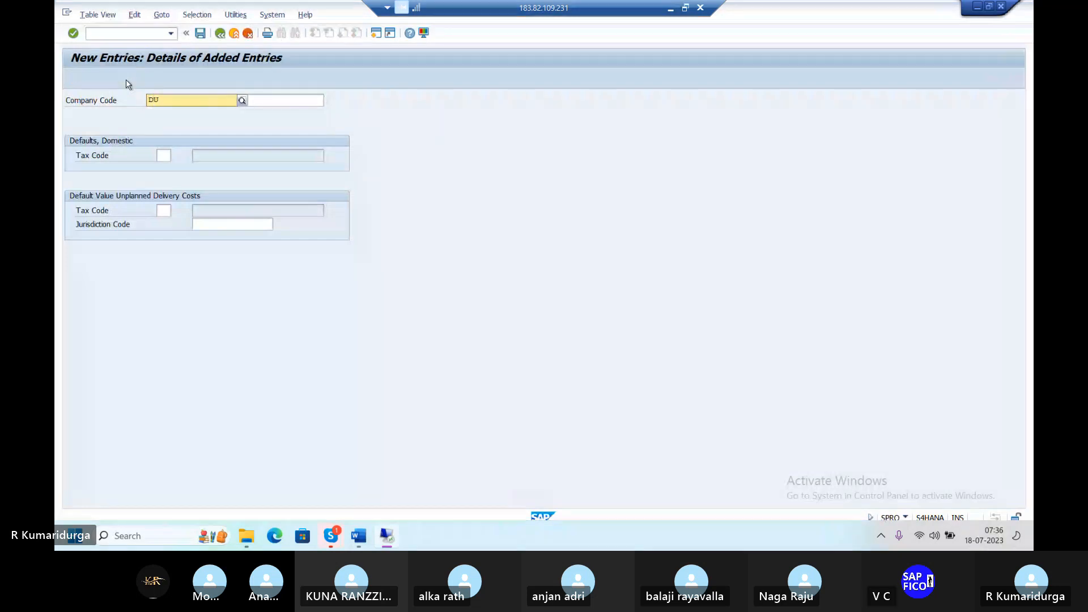
pyautogui.write('R1')
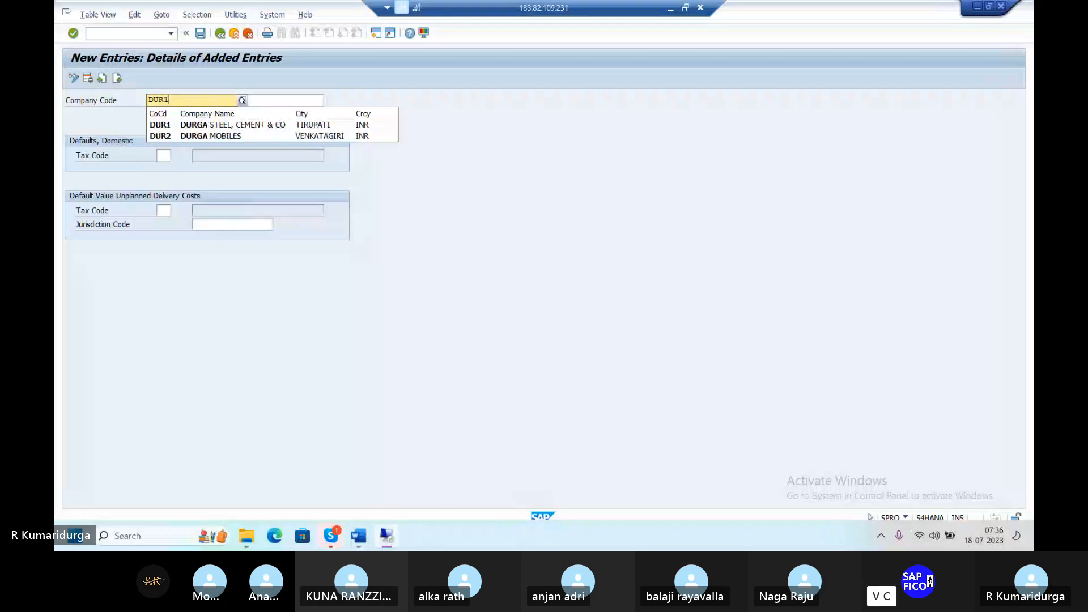
pyautogui.press('Tab')
pyautogui.write('T')
pyautogui.press('Tab')
pyautogui.write('1')
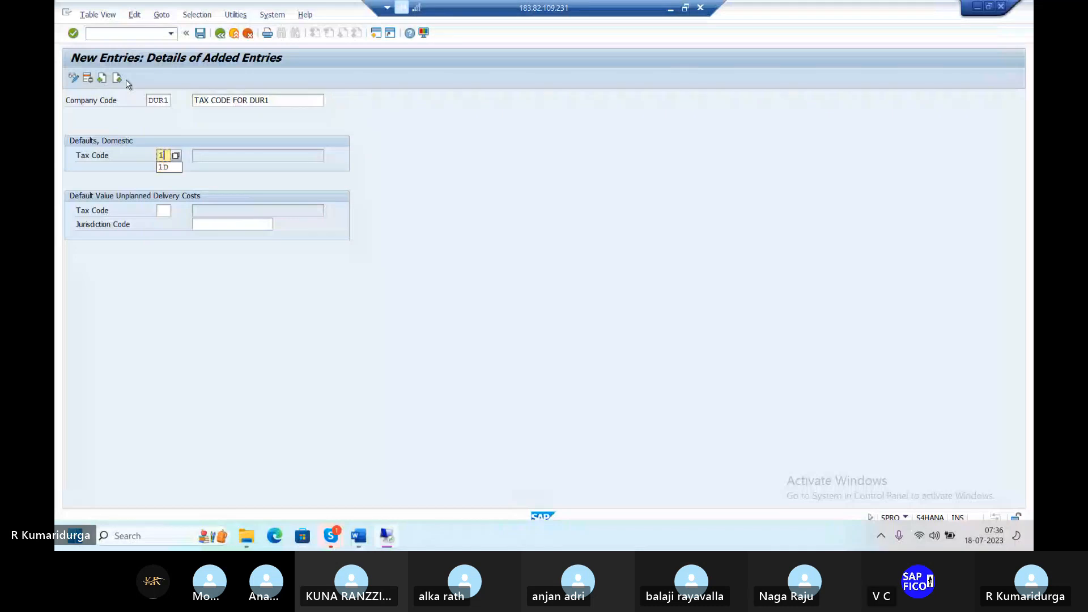
pyautogui.write('D')
pyautogui.press('Return')
pyautogui.write('D')
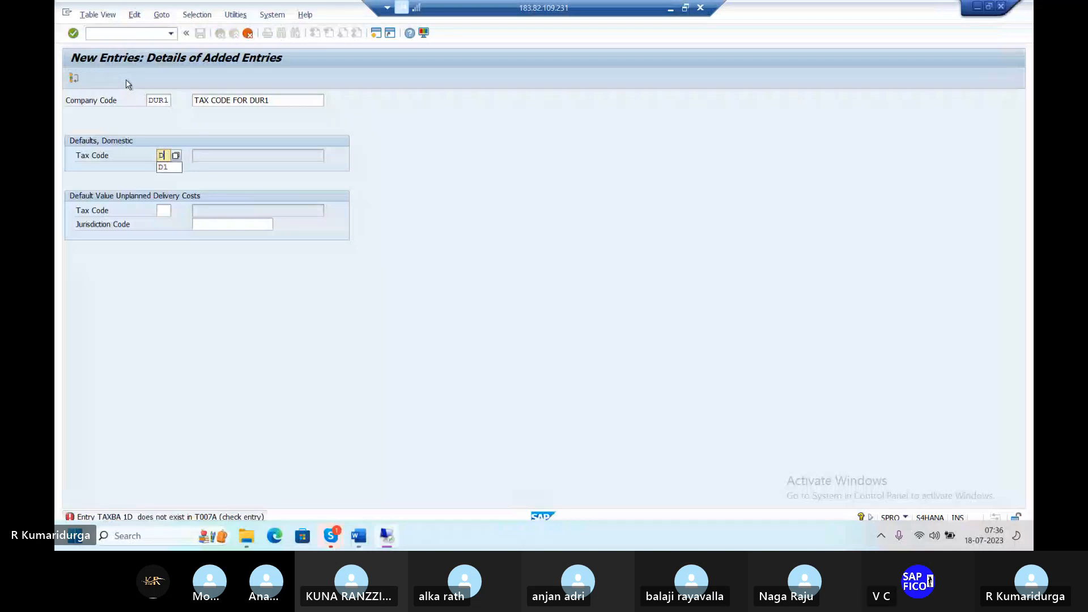
pyautogui.write('1')
# Step: Discard the faulty DUR1 entry and begin a fresh tax default entry
pyautogui.click(248, 33)
pyautogui.click(245, 233)
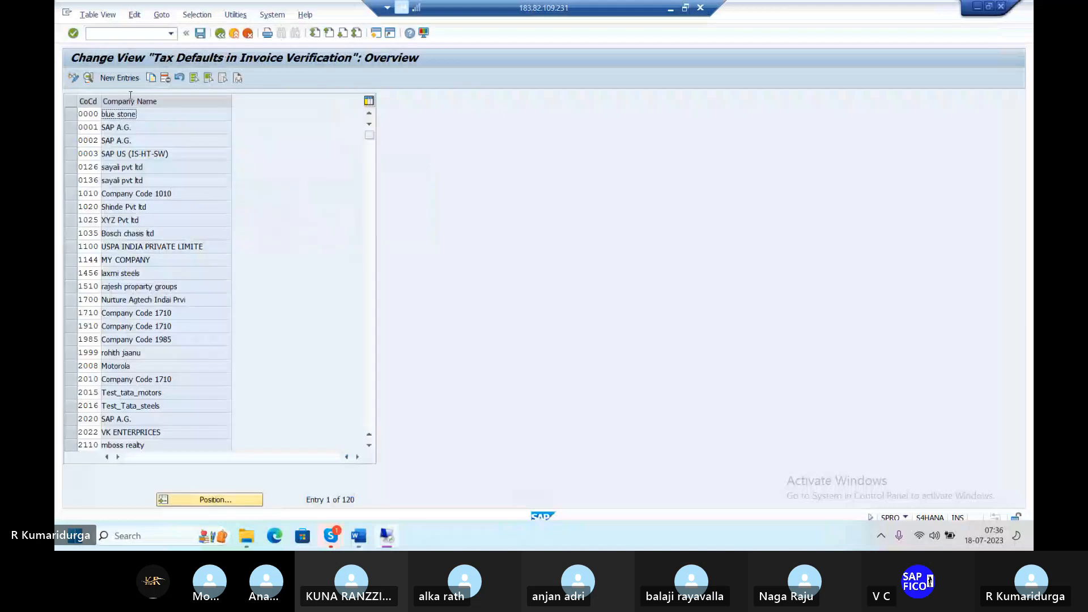
pyautogui.click(123, 79)
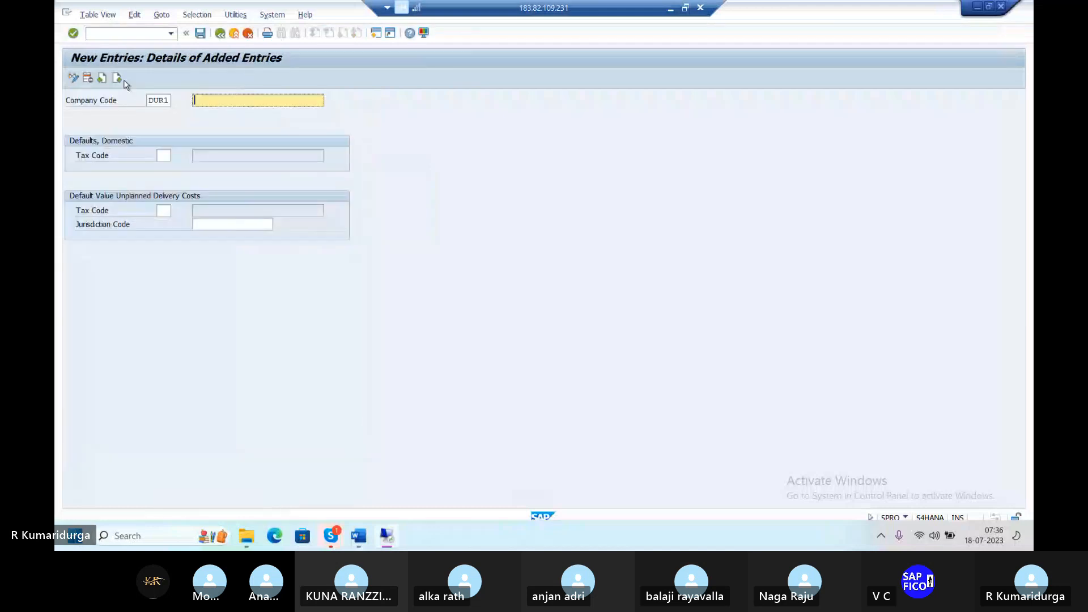
pyautogui.write('T')
pyautogui.press('Tab')
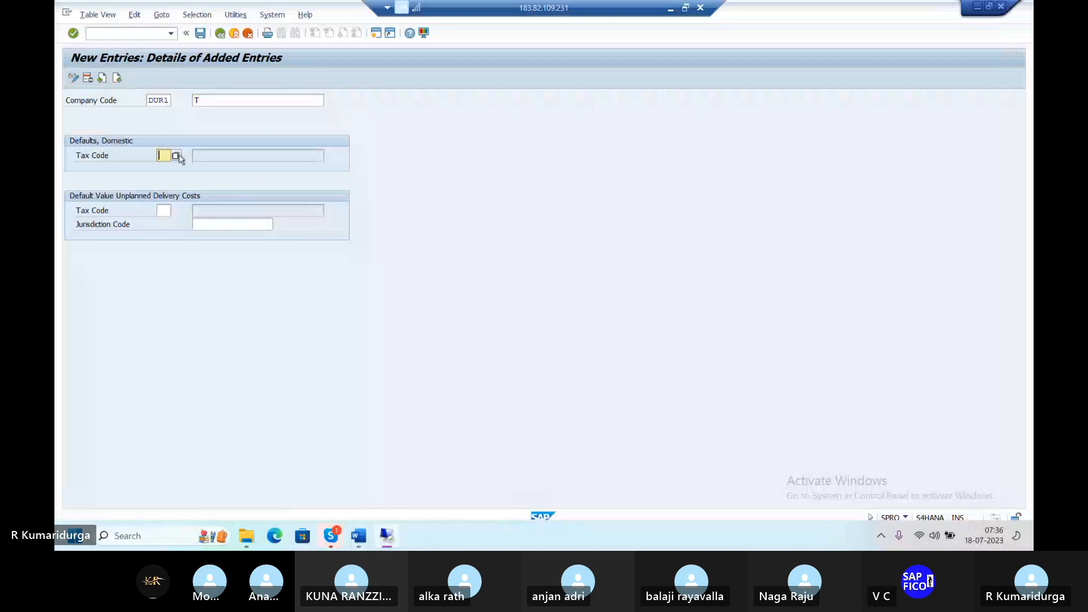
# Step: Set the description to 'TAX CODE FOR DUR1' and list the available domestic tax codes
pyautogui.click(215, 99)
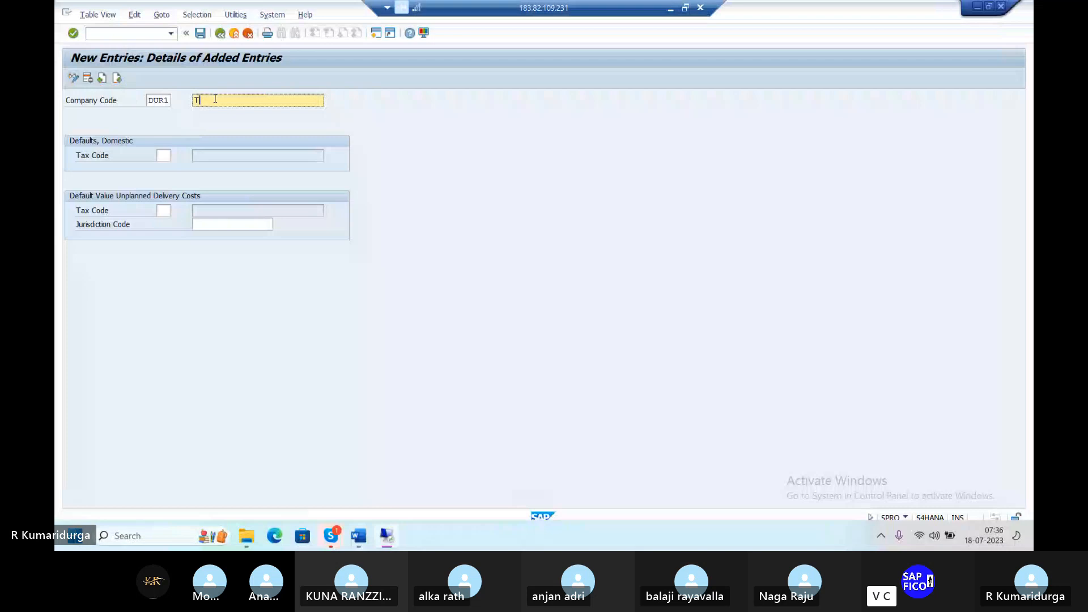
pyautogui.write('A')
pyautogui.press('Down')
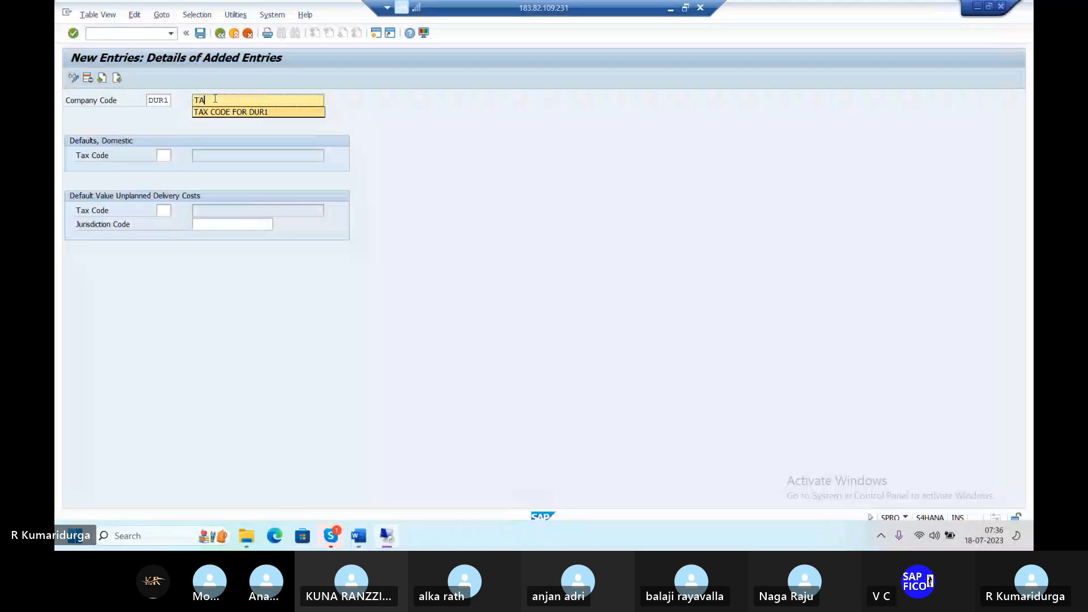
pyautogui.press('Return')
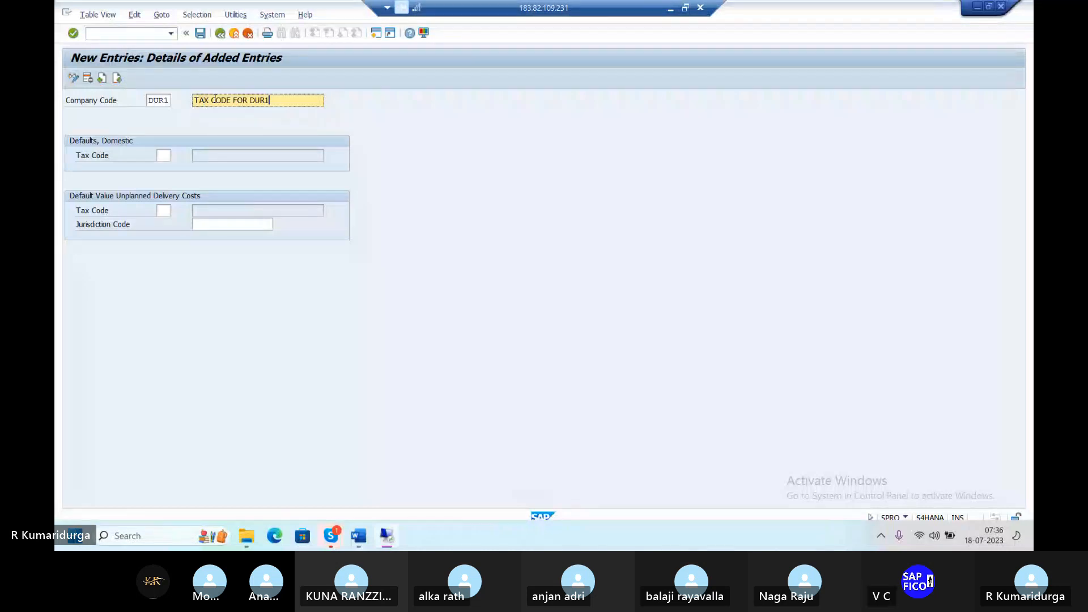
pyautogui.click(169, 154)
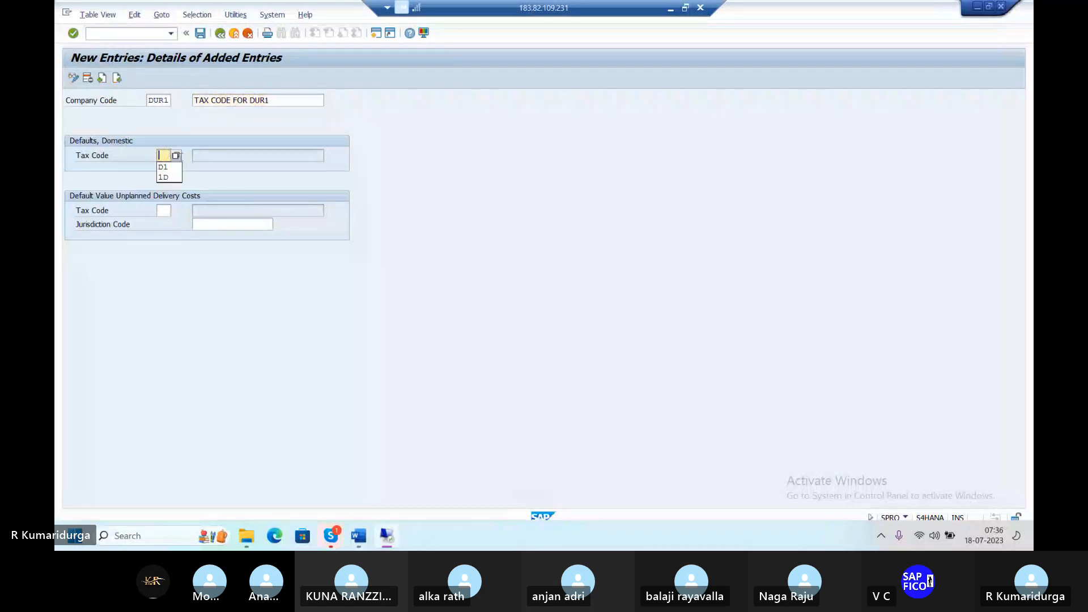
pyautogui.click(177, 156)
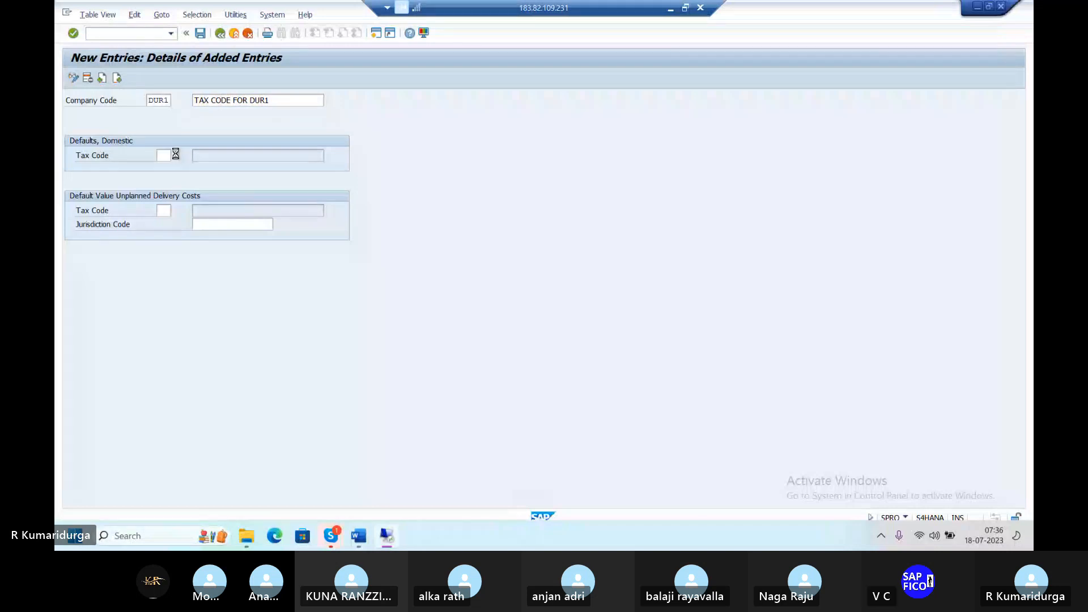
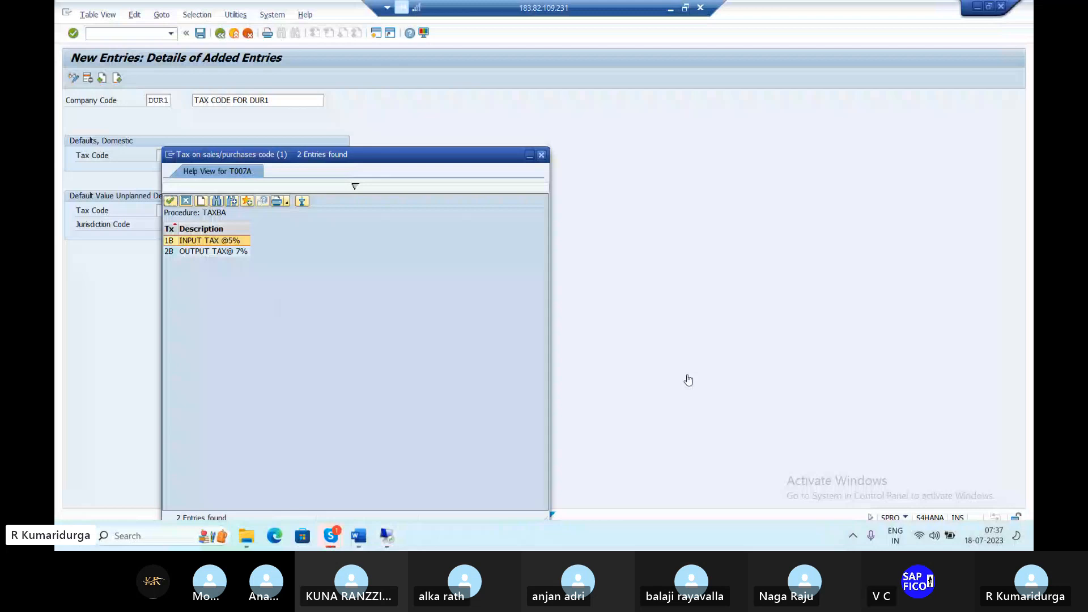
# Step: Dismiss the tax code list with Esc without choosing a code
pyautogui.press('Escape')
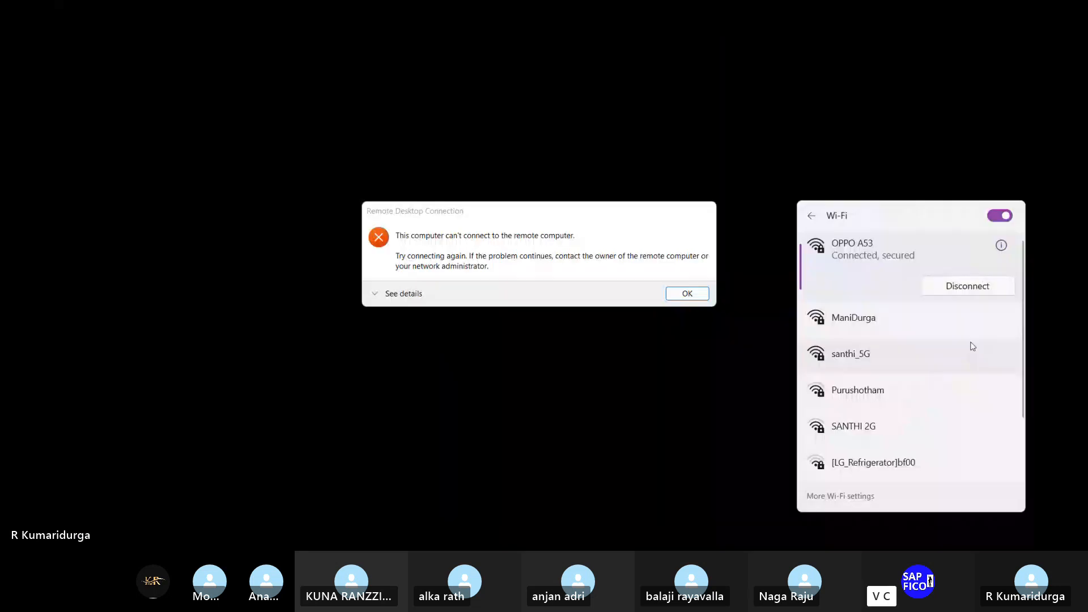
# Step: Acknowledge the failed remote desktop connection and switch over to the Skype call window
pyautogui.click(471, 429)
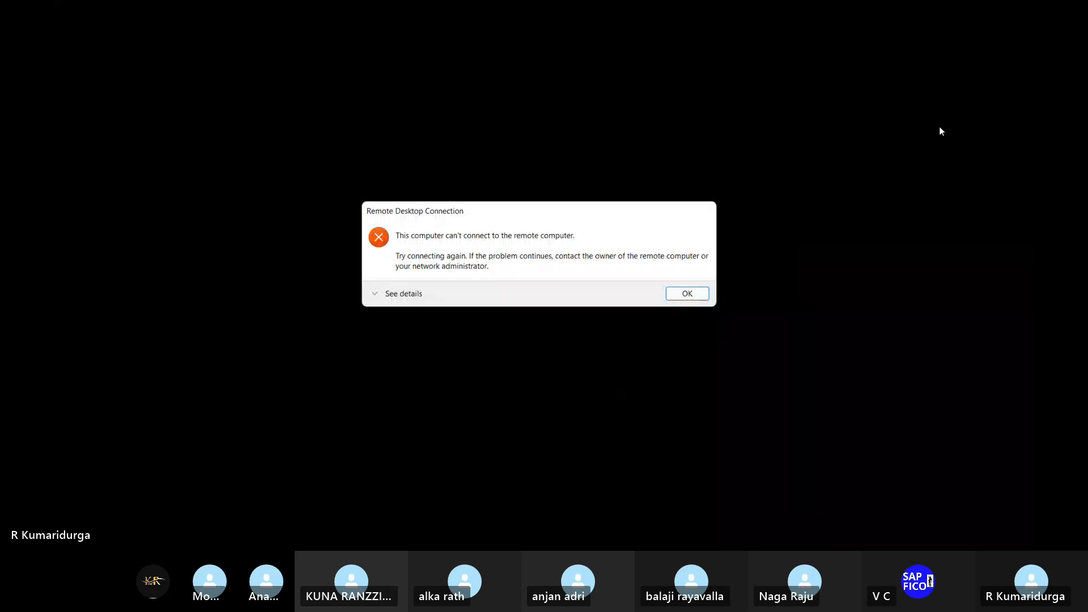
pyautogui.click(429, 440)
pyautogui.hotkey('alt', 'Tab')
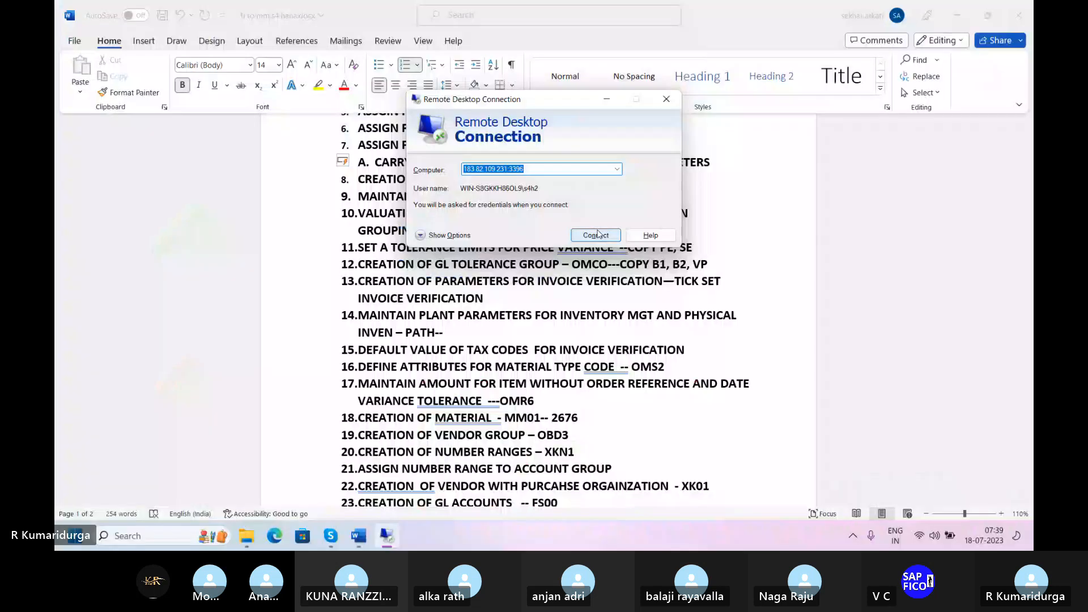
# Step: Connect again to the remote computer from the Remote Desktop Connection dialog
pyautogui.click(596, 235)
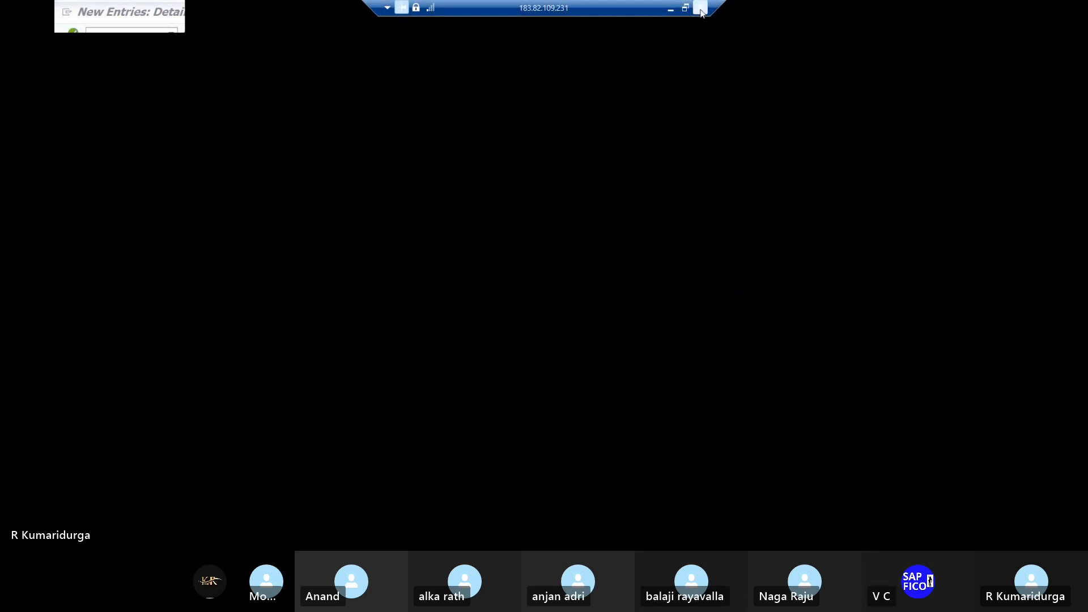
# Step: Minimise the remote session to the Word notes and submit the remote sign-in credentials
pyautogui.click(700, 8)
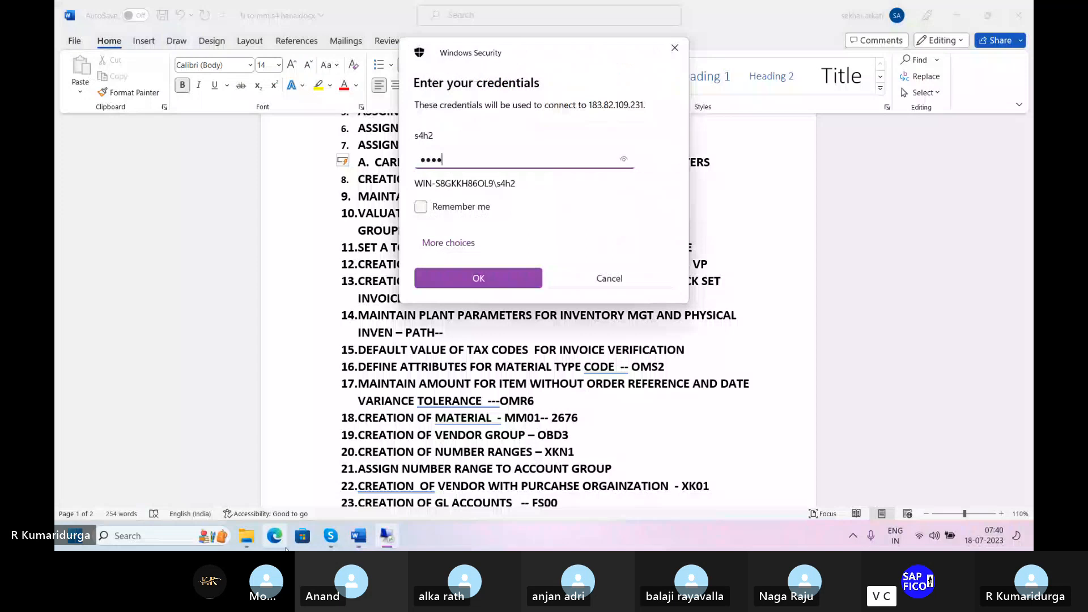
pyautogui.press('Return')
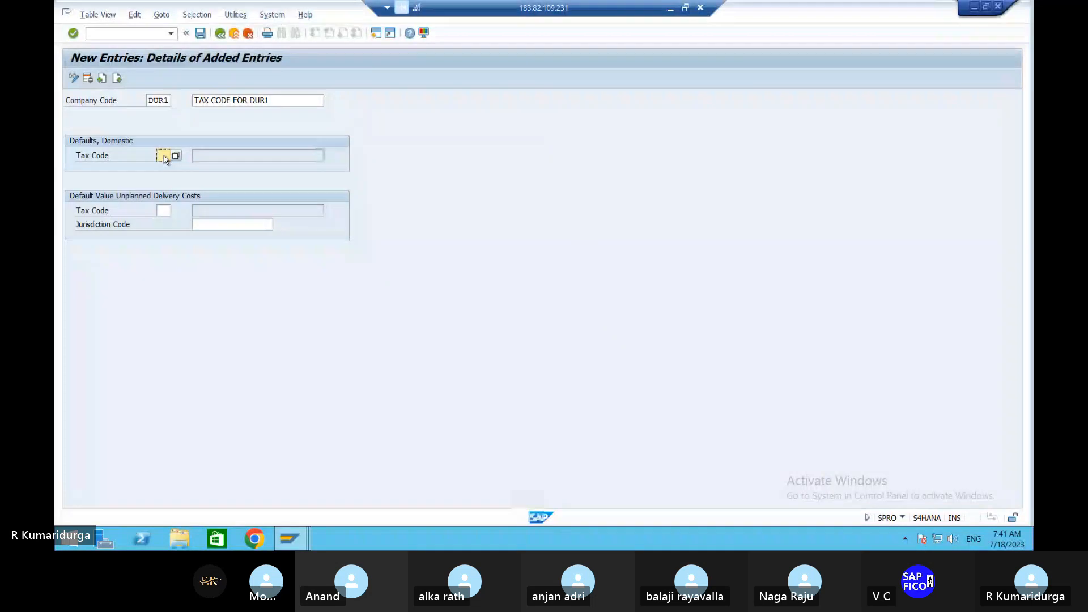
# Step: Confirm the entry, clear the stray text, and back out to the tax defaults company list
pyautogui.press('Return')
pyautogui.write('1d')
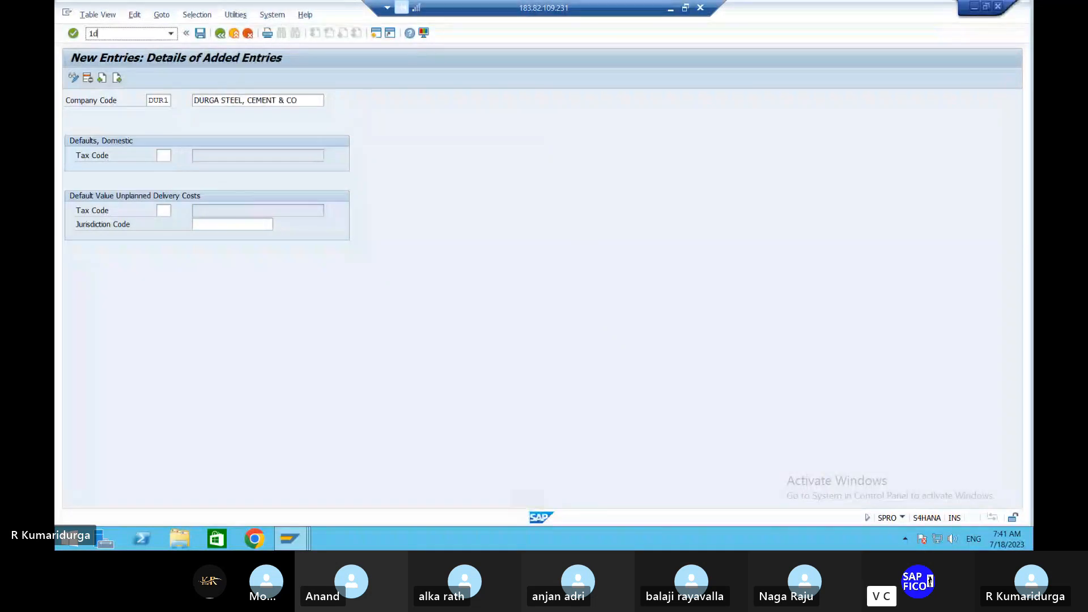
pyautogui.press('BackSpace')
pyautogui.press('BackSpace')
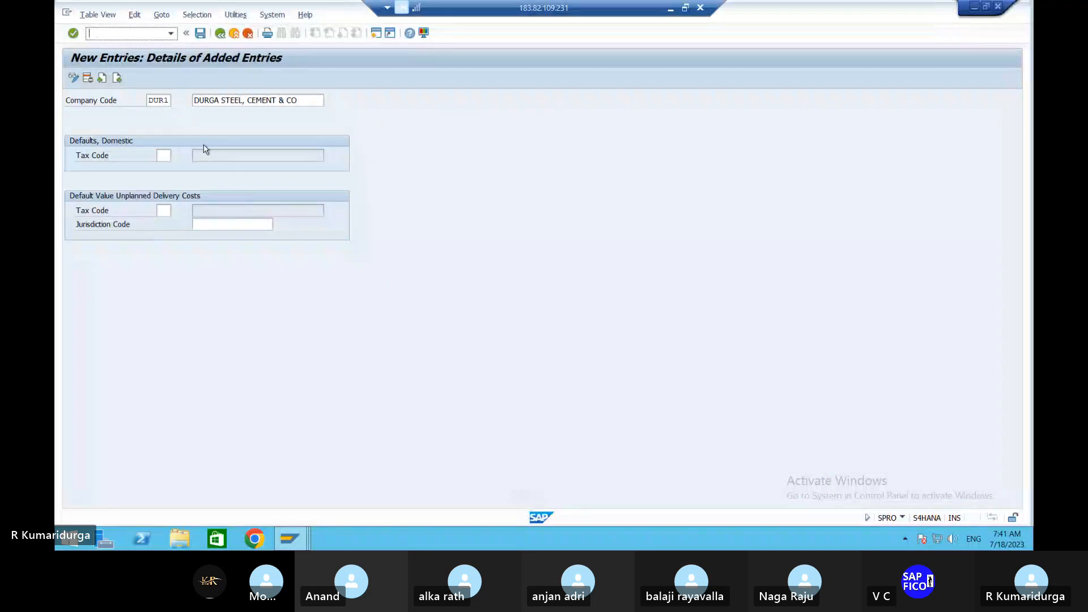
pyautogui.click(220, 33)
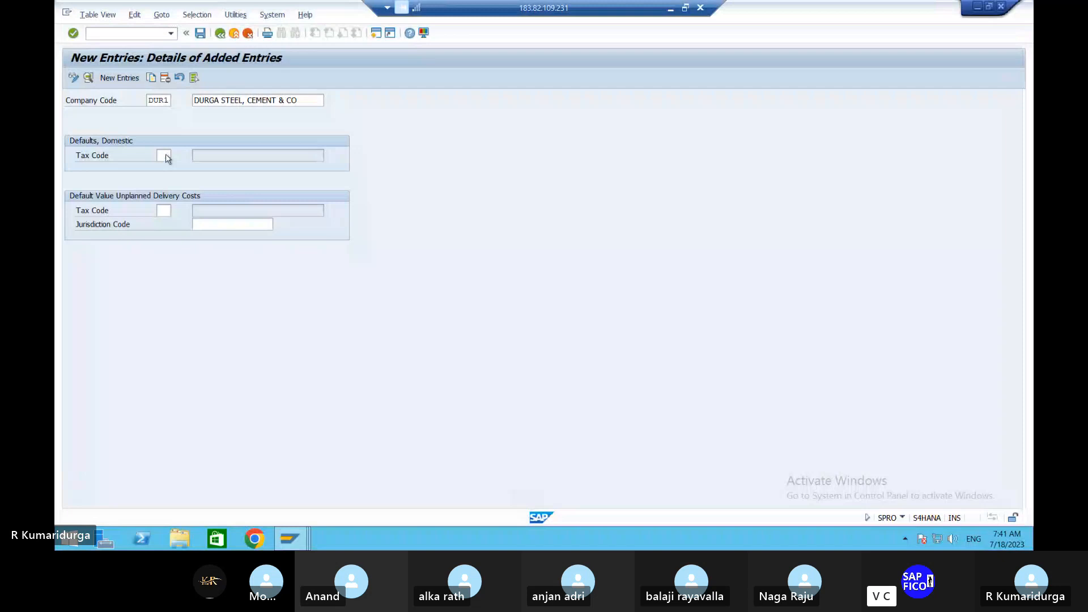
pyautogui.press('F3')
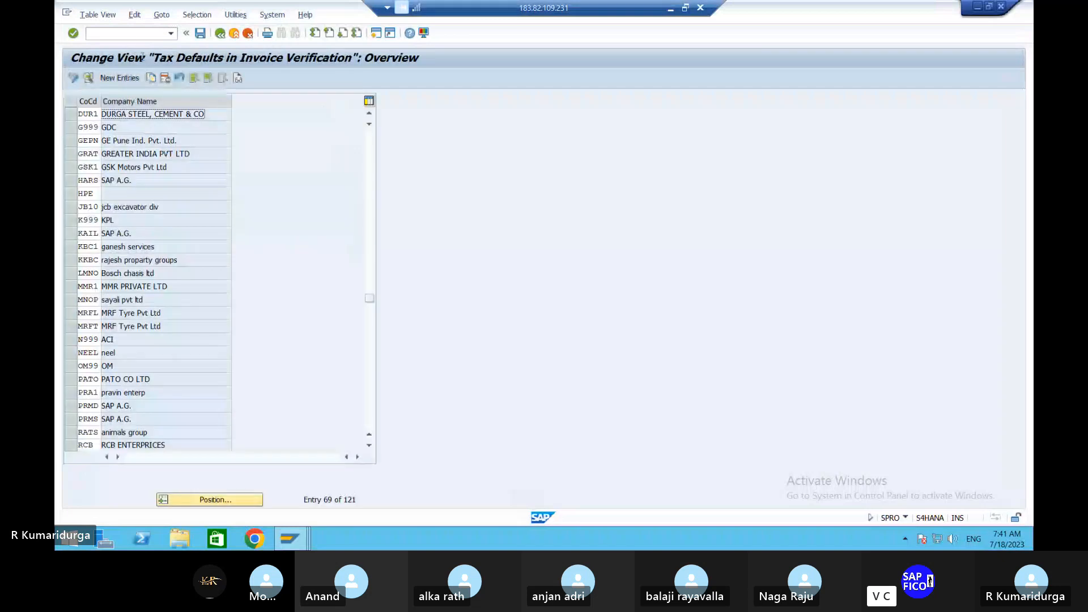
# Step: Open DUR1's tax defaults and list its available domestic tax codes (1B, 2B)
pyautogui.click(169, 154)
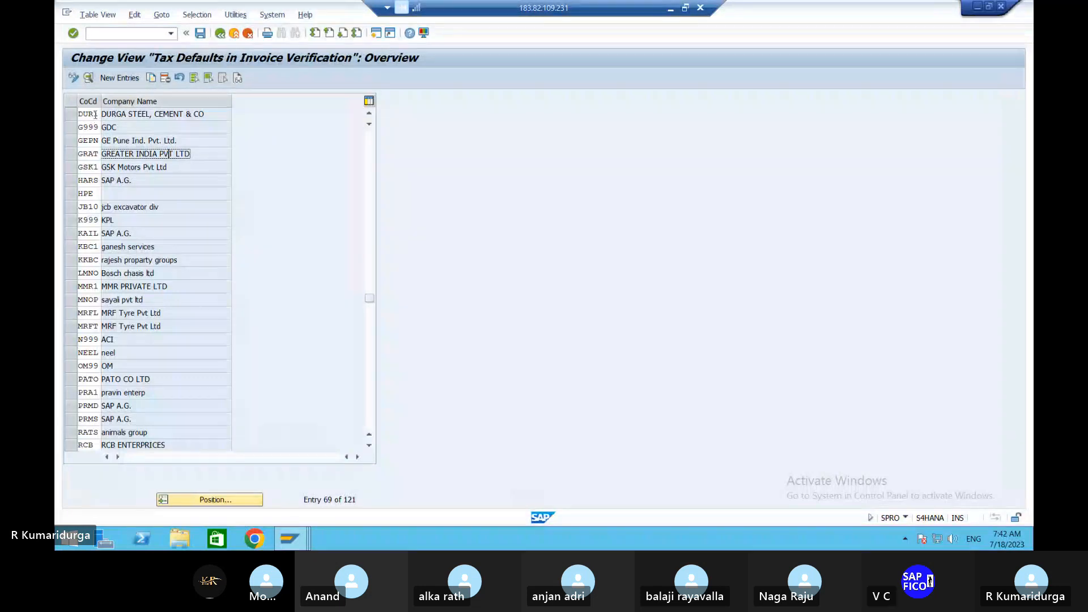
pyautogui.doubleClick(94, 116)
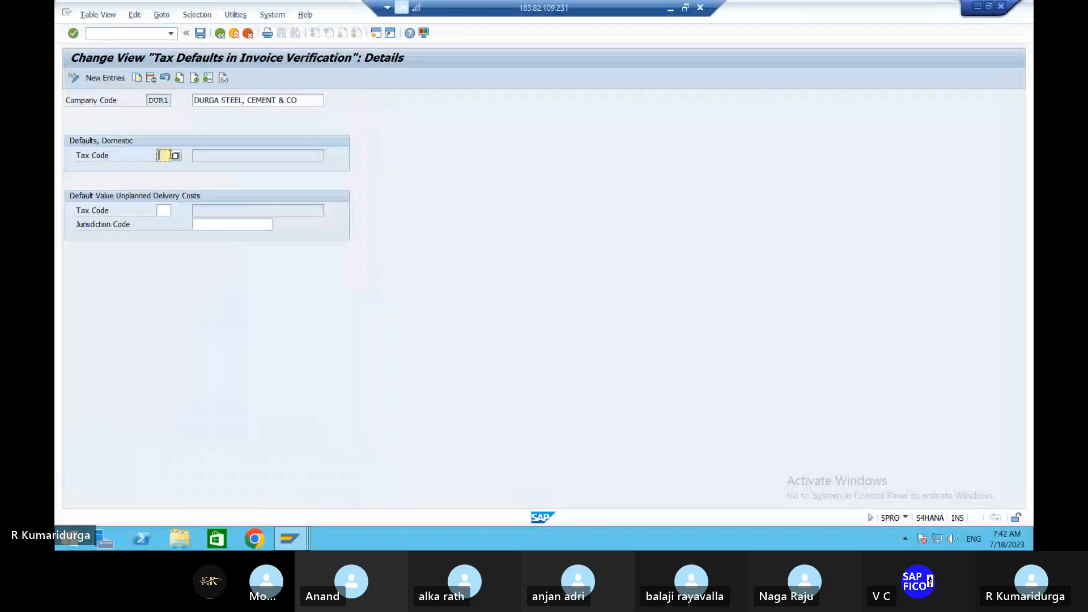
pyautogui.click(176, 158)
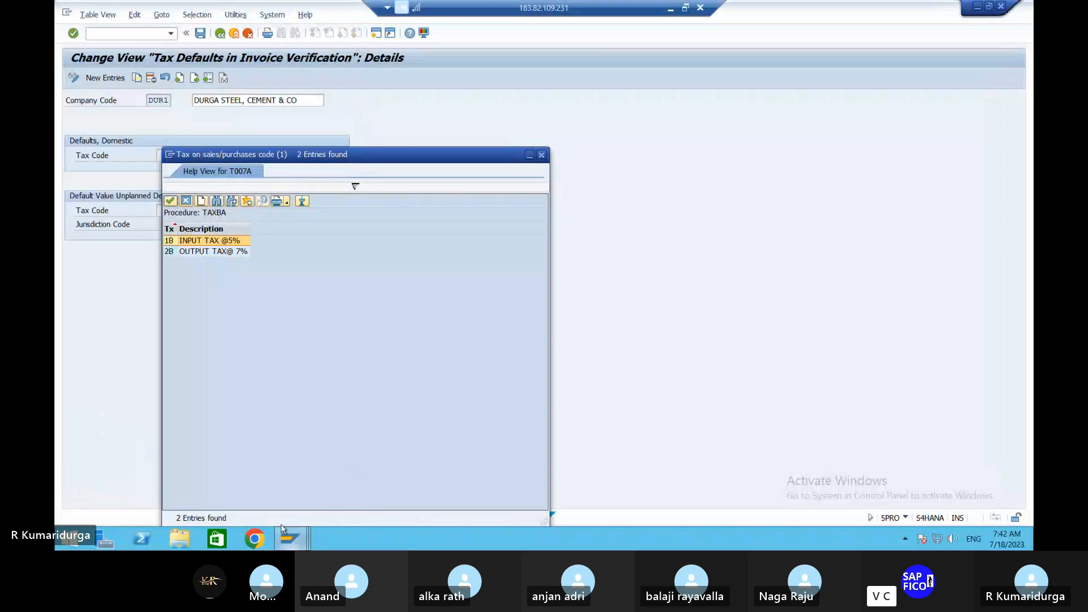
# Step: Restore the remote SAP session and close the tax code list, leaving DUR1's Tax Code blank
pyautogui.click(670, 12)
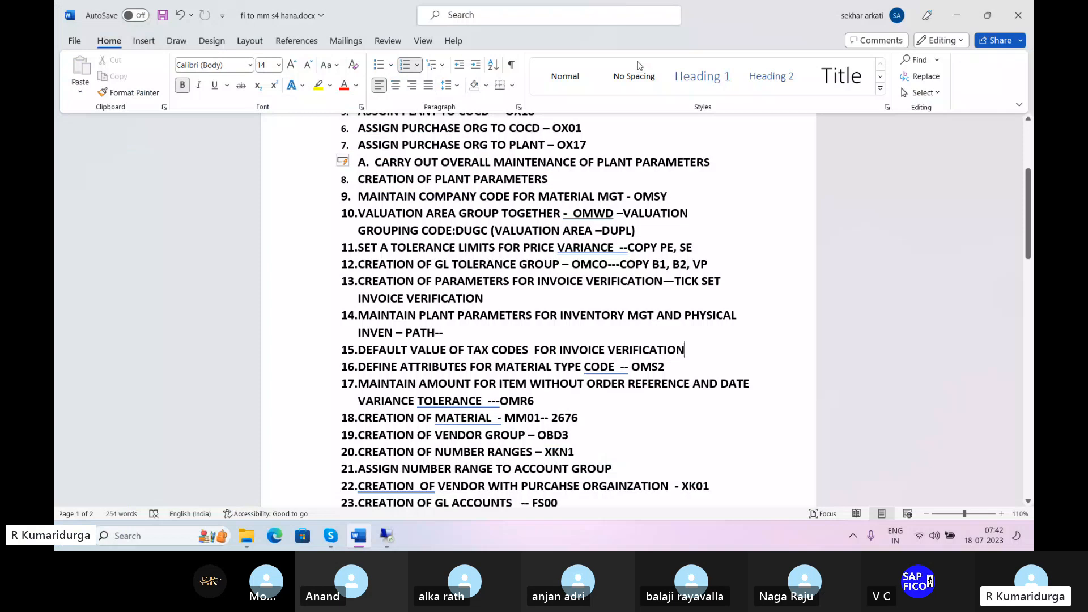
pyautogui.click(330, 536)
pyautogui.moveTo(387, 537)
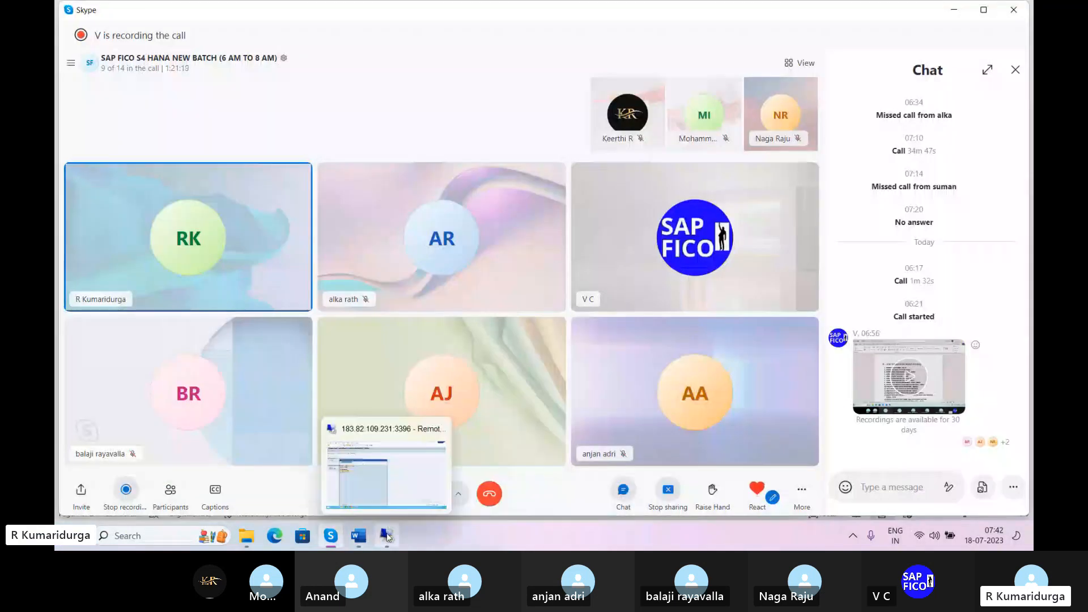
pyautogui.click(387, 538)
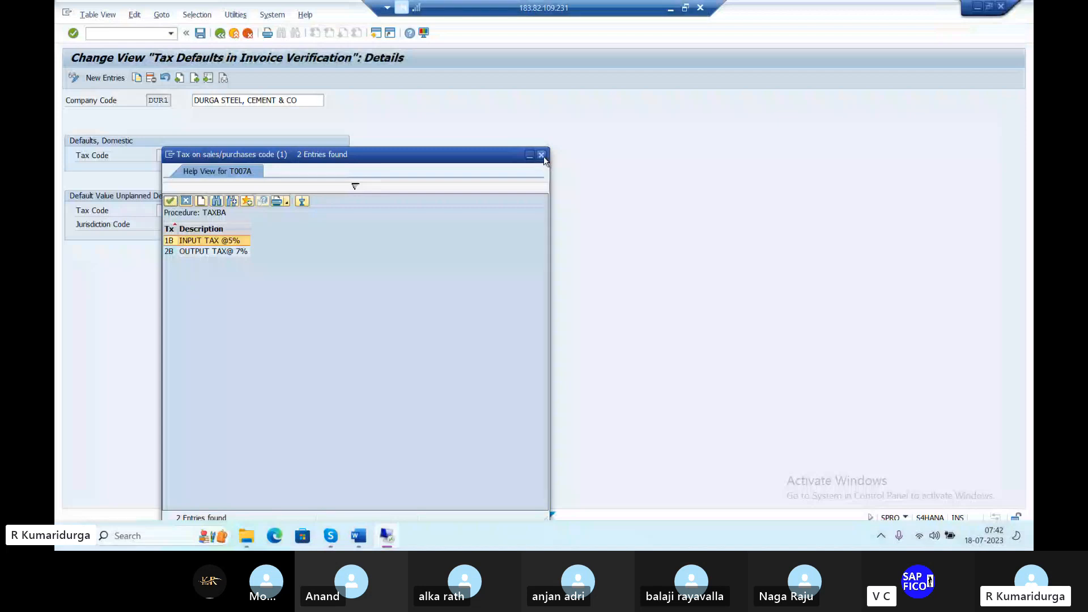
pyautogui.click(543, 159)
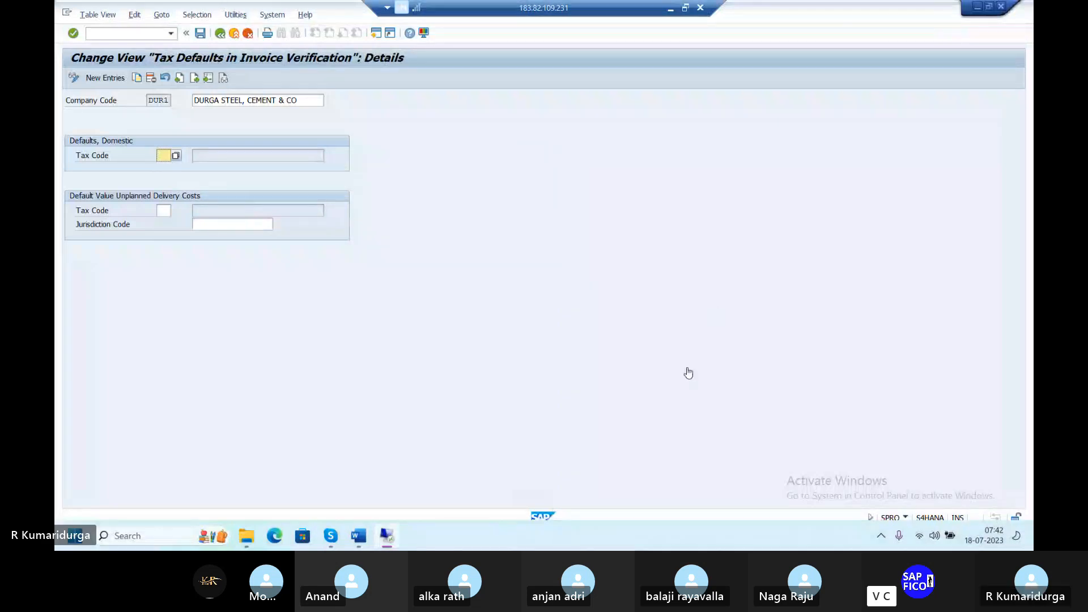
pyautogui.click(377, 35)
# Step: Run OBBG to open the country-to-calculation-procedure assignments
pyautogui.click(414, 113)
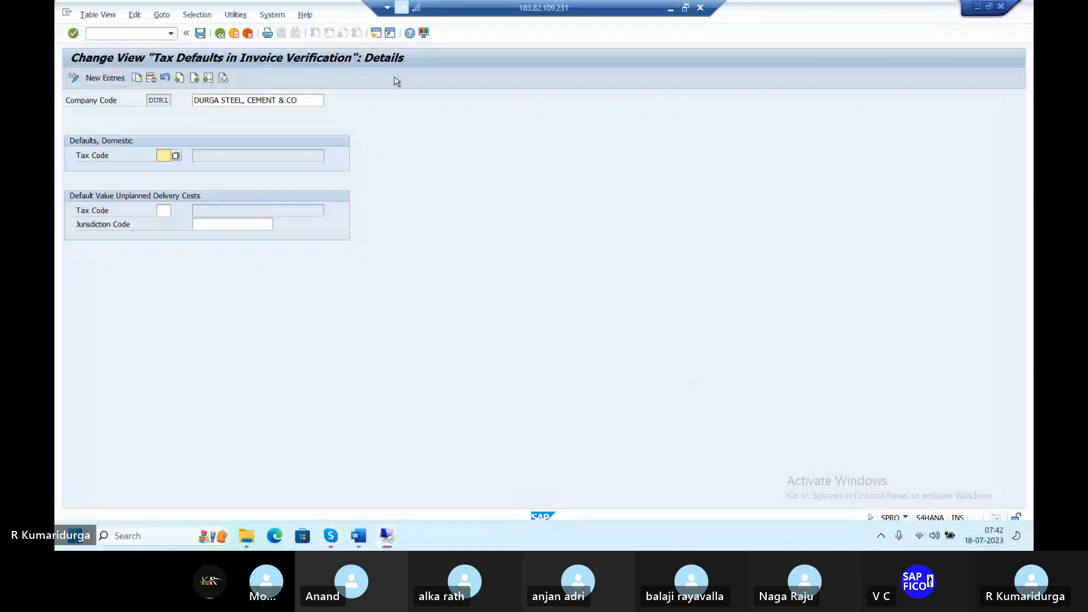
pyautogui.click(377, 37)
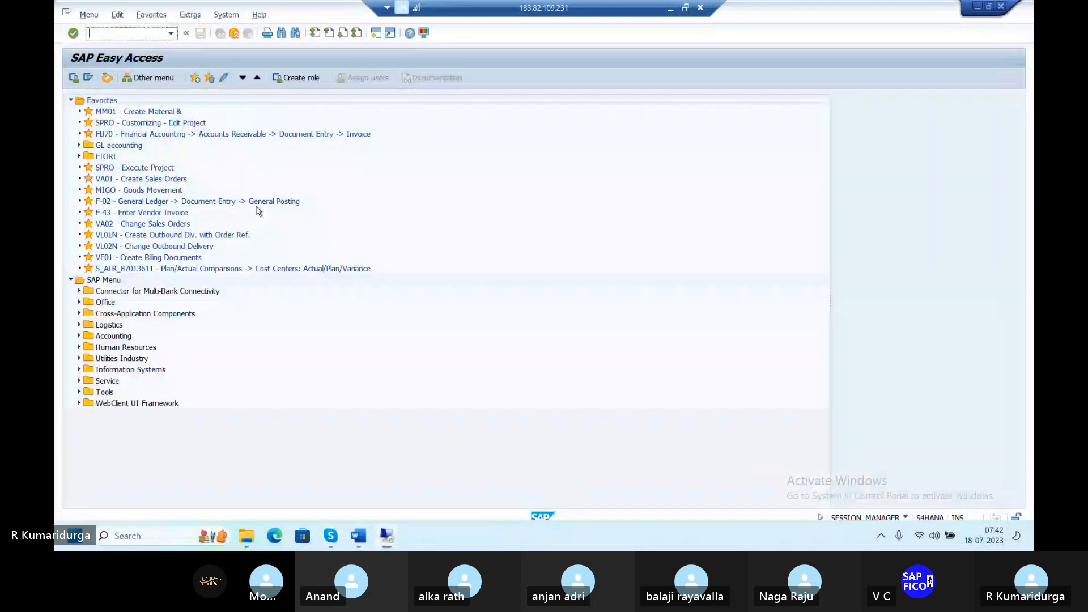
pyautogui.write('OBBG')
pyautogui.press('Return')
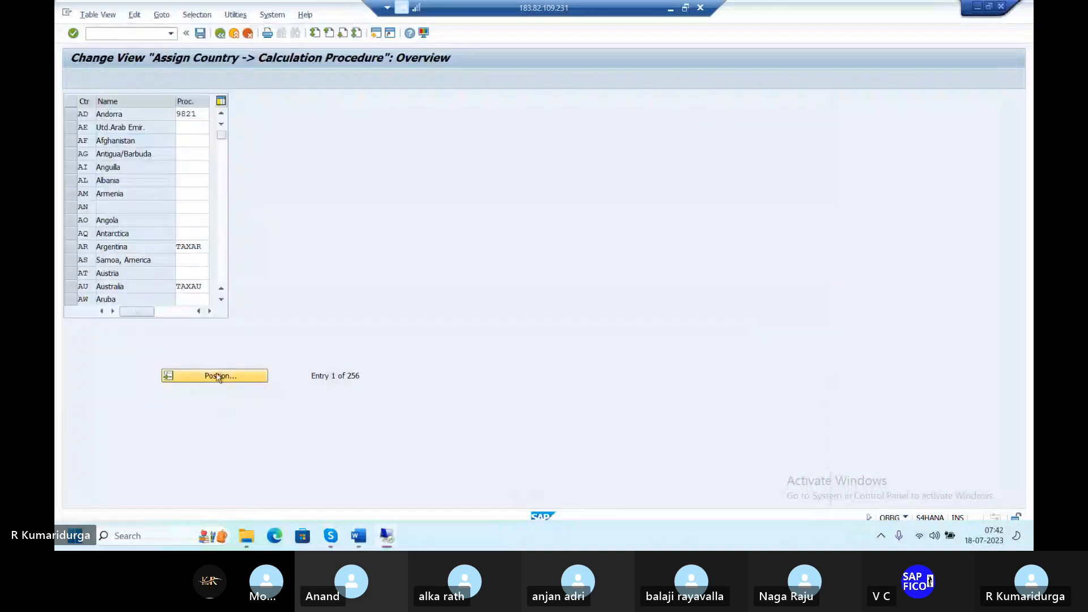
# Step: Position the table on country IN, check India's procedure TAXDU, then go back
pyautogui.click(217, 377)
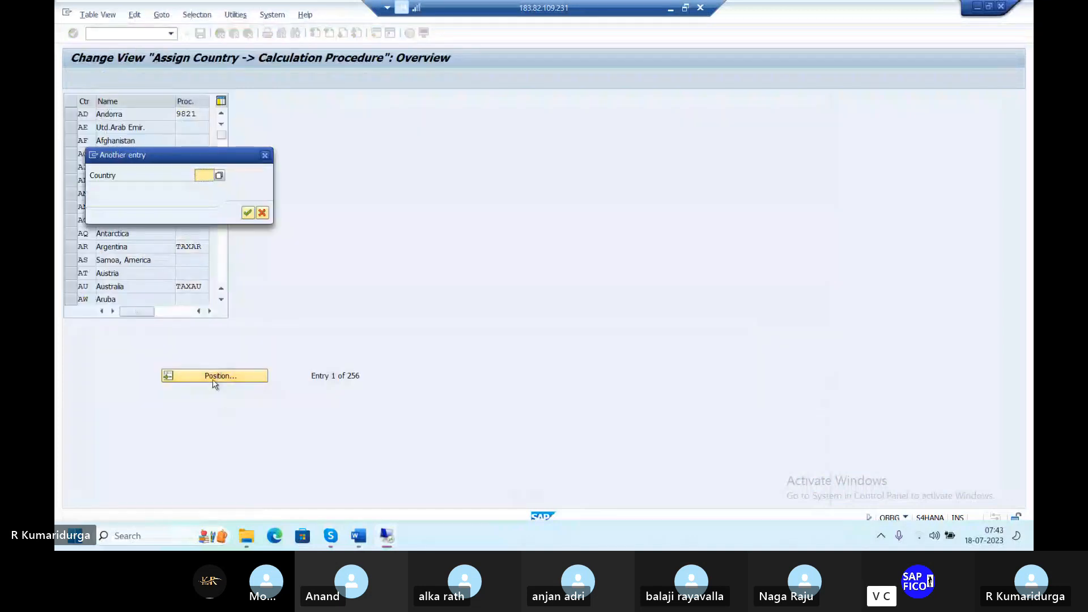
pyautogui.write('D')
pyautogui.press('BackSpace')
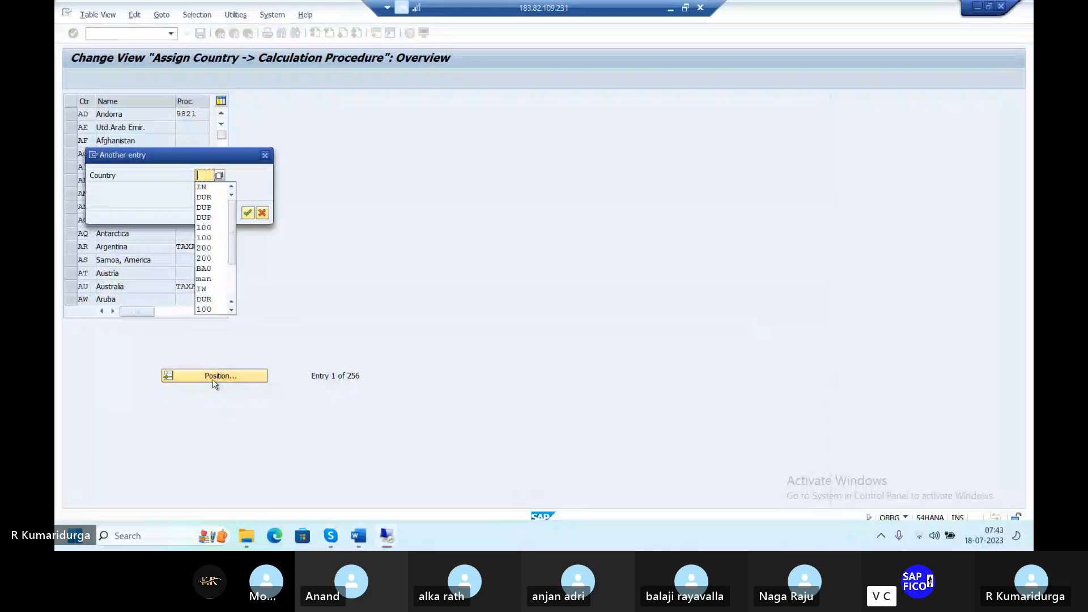
pyautogui.write('IN')
pyautogui.press('Return')
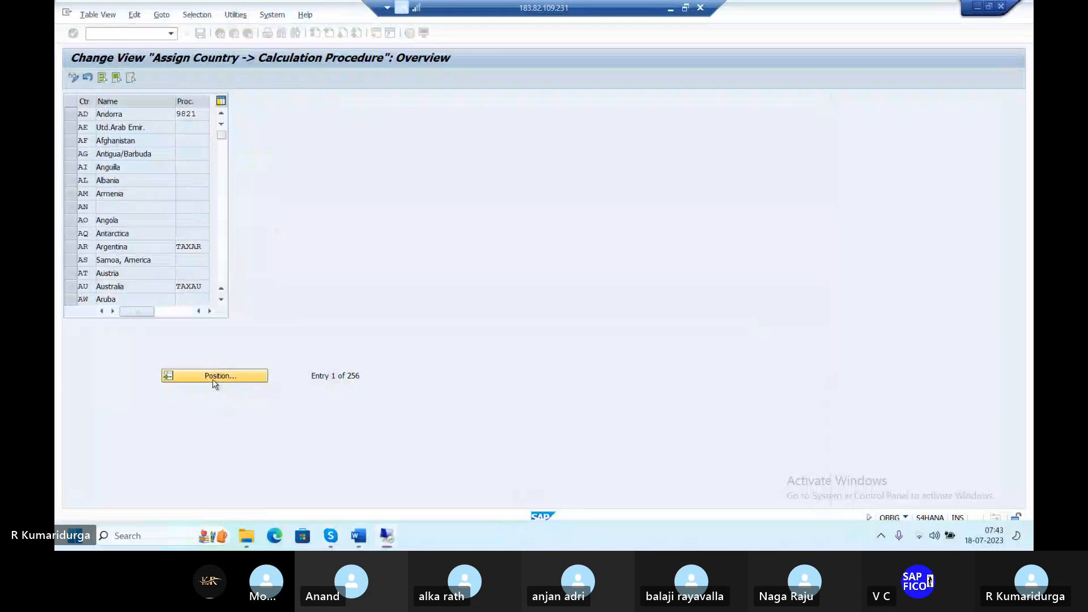
pyautogui.click(202, 114)
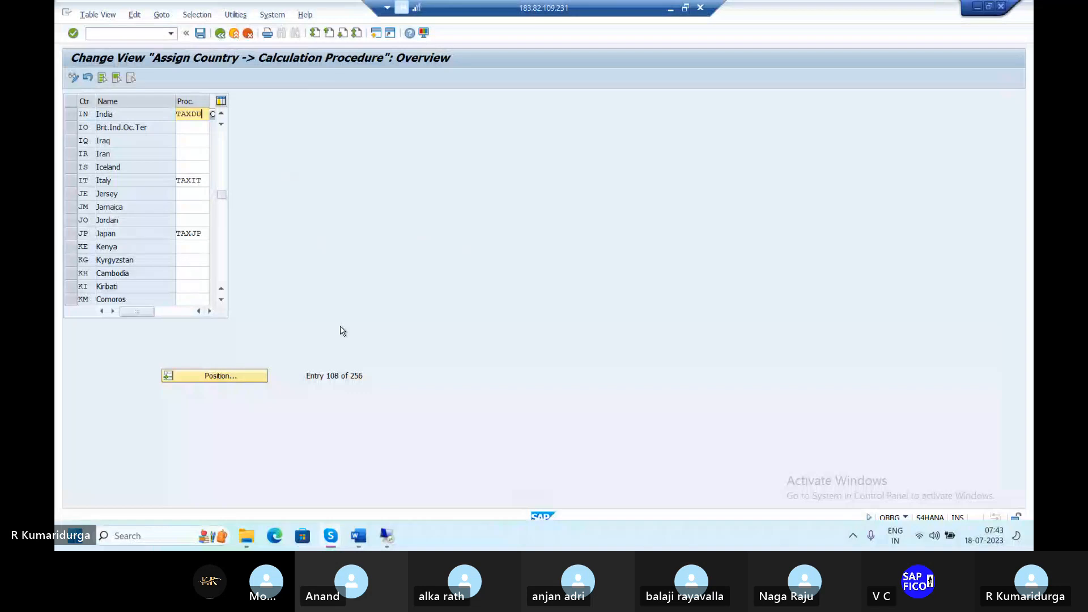
pyautogui.click(220, 33)
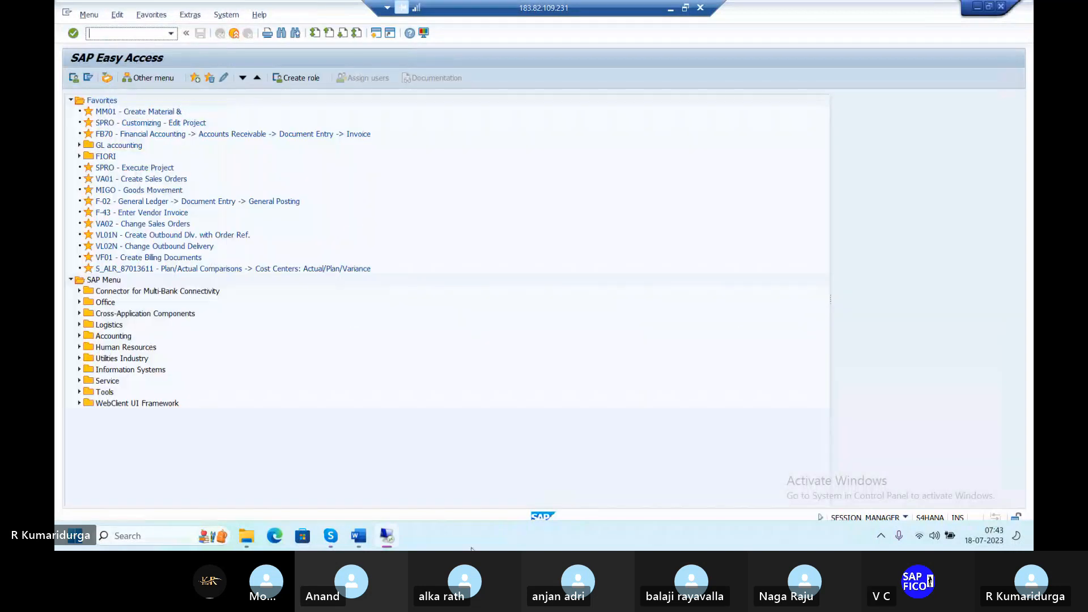
# Step: Return to SAP Easy Access with /N and launch the 'SPRO - Customizing - Edit Project' favourite
pyautogui.hotkey('alt', 'Tab')
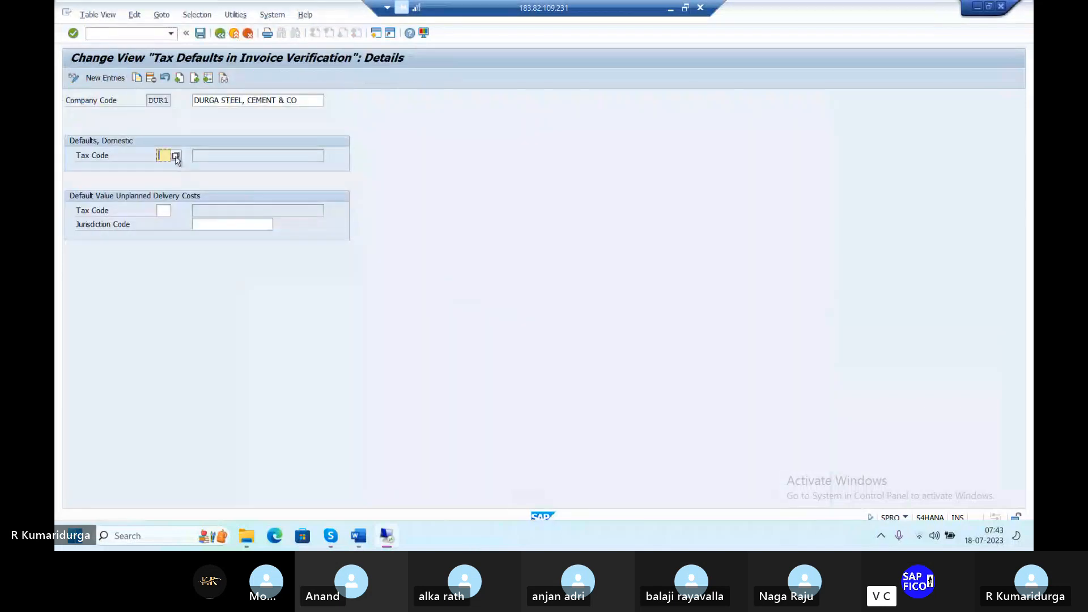
pyautogui.click(144, 32)
pyautogui.write('/N')
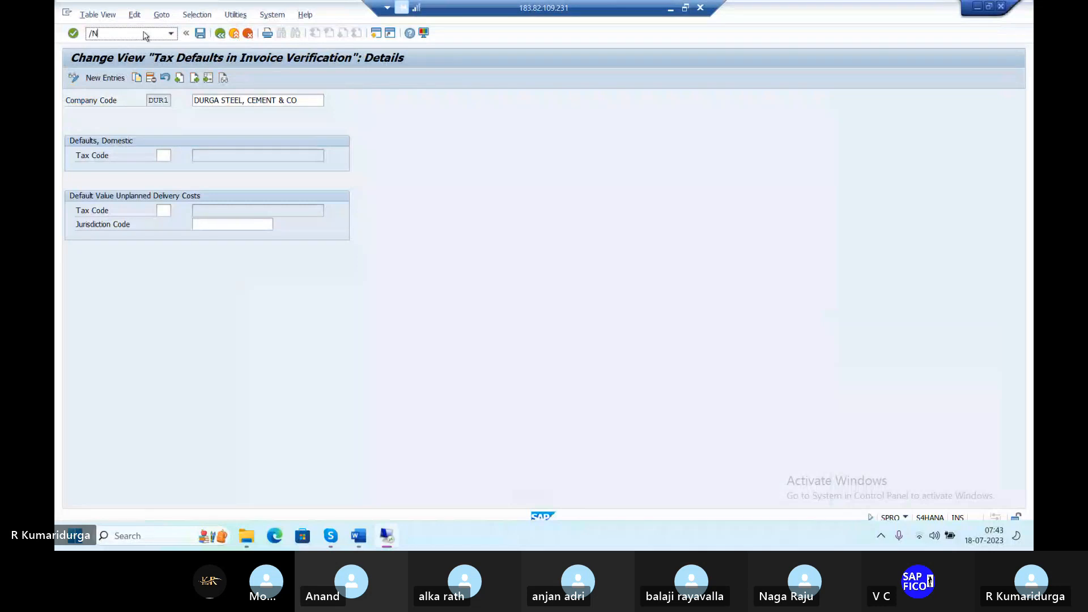
pyautogui.press('Return')
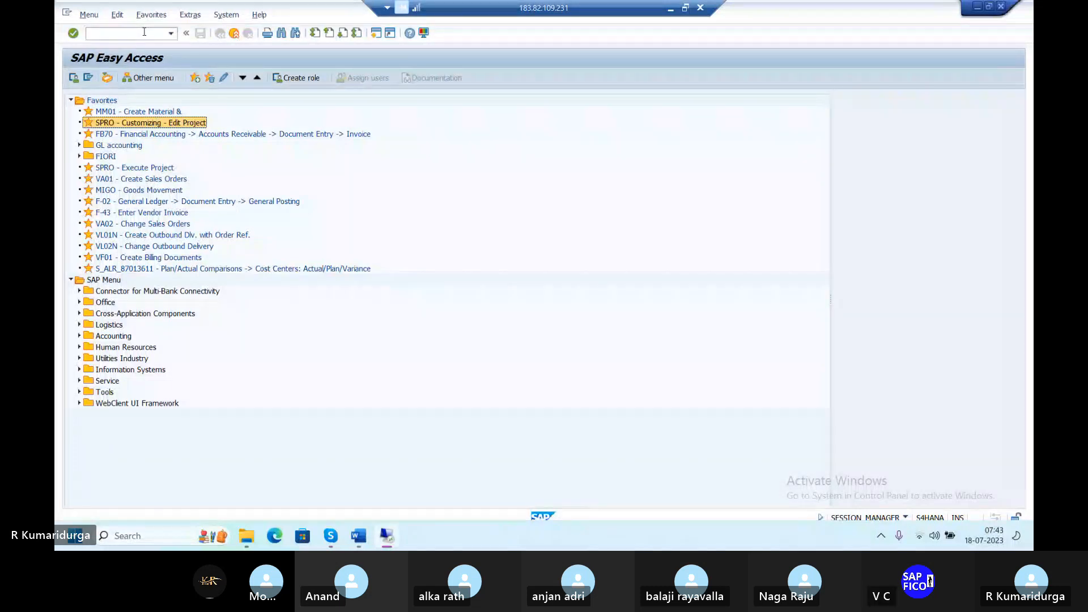
pyautogui.click(144, 33)
pyautogui.doubleClick(127, 125)
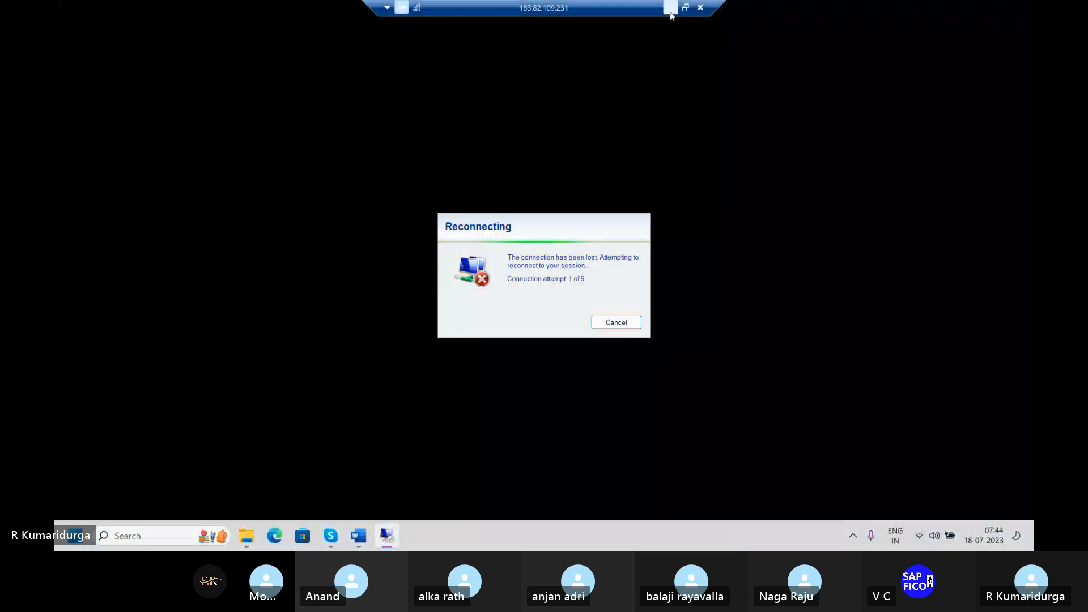
pyautogui.click(670, 8)
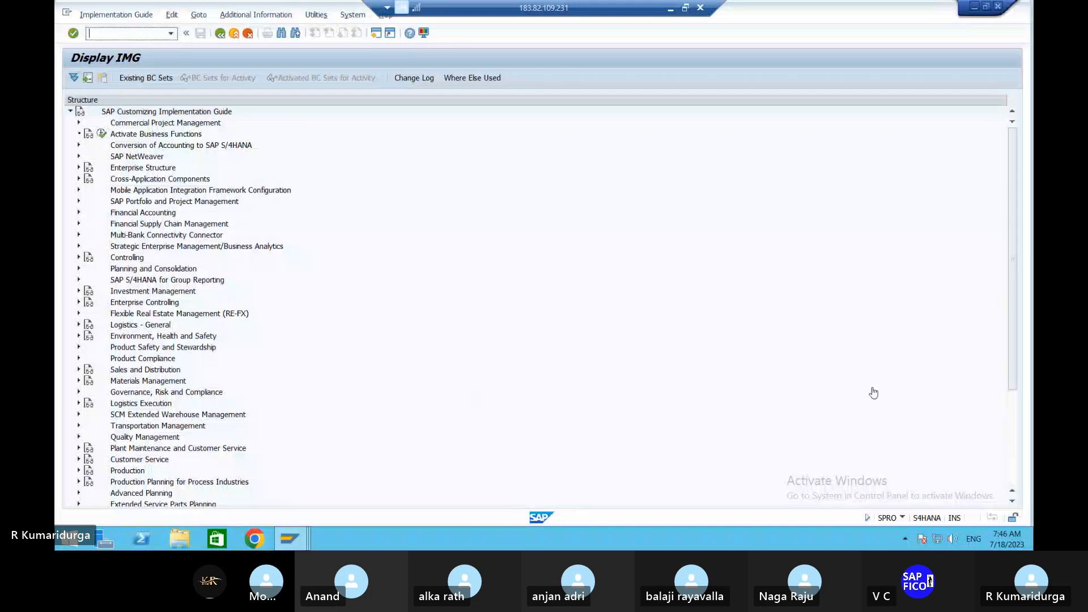
# Step: Expand Materials Management in the IMG, then expand and collapse Purchasing again
pyautogui.click(79, 381)
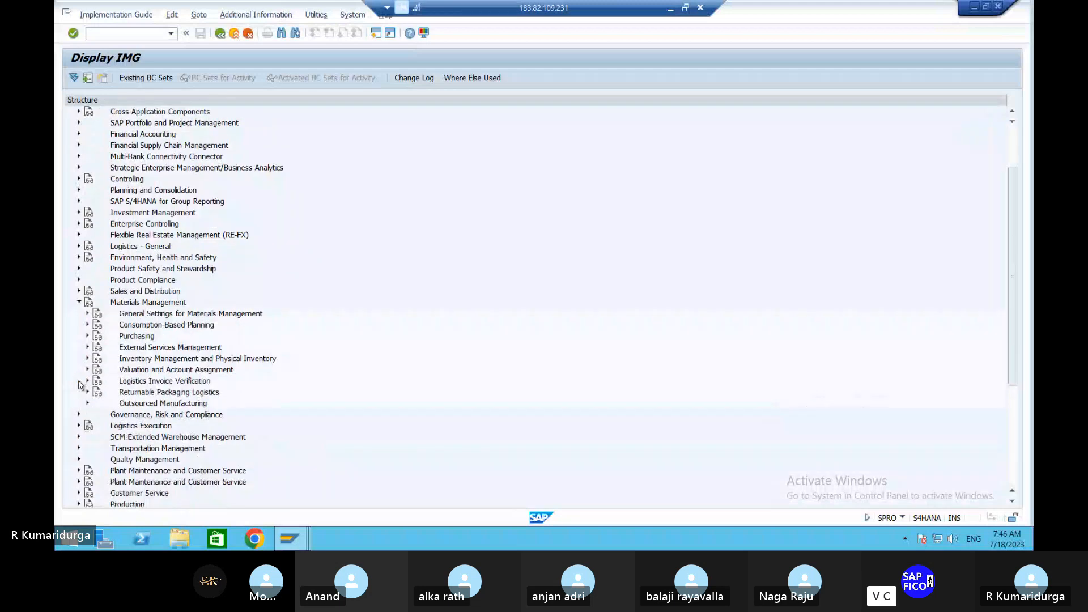
pyautogui.scroll(-2, 80, 385)
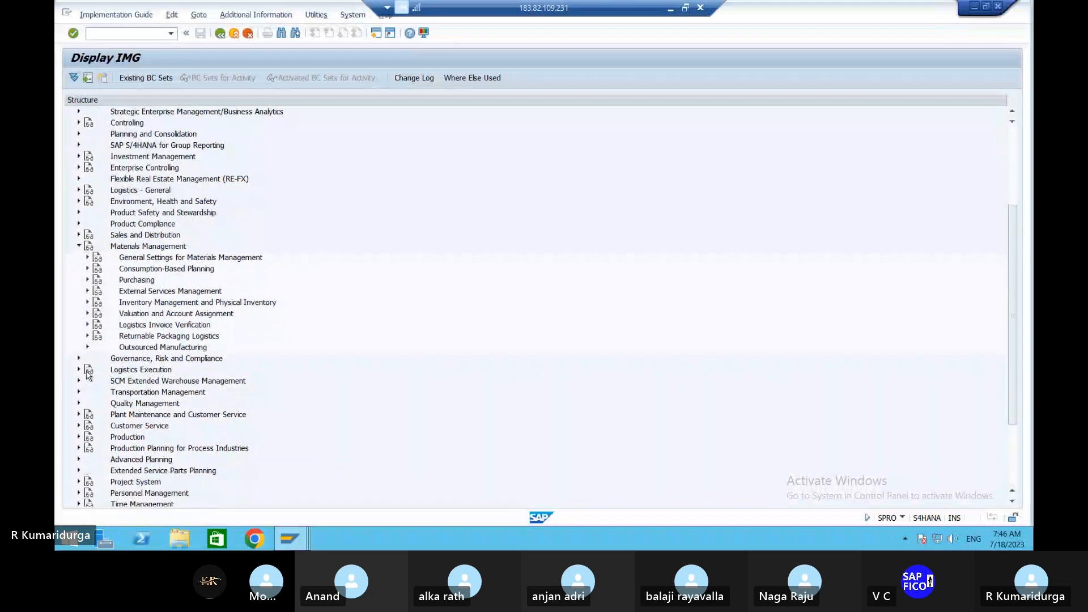
pyautogui.click(88, 280)
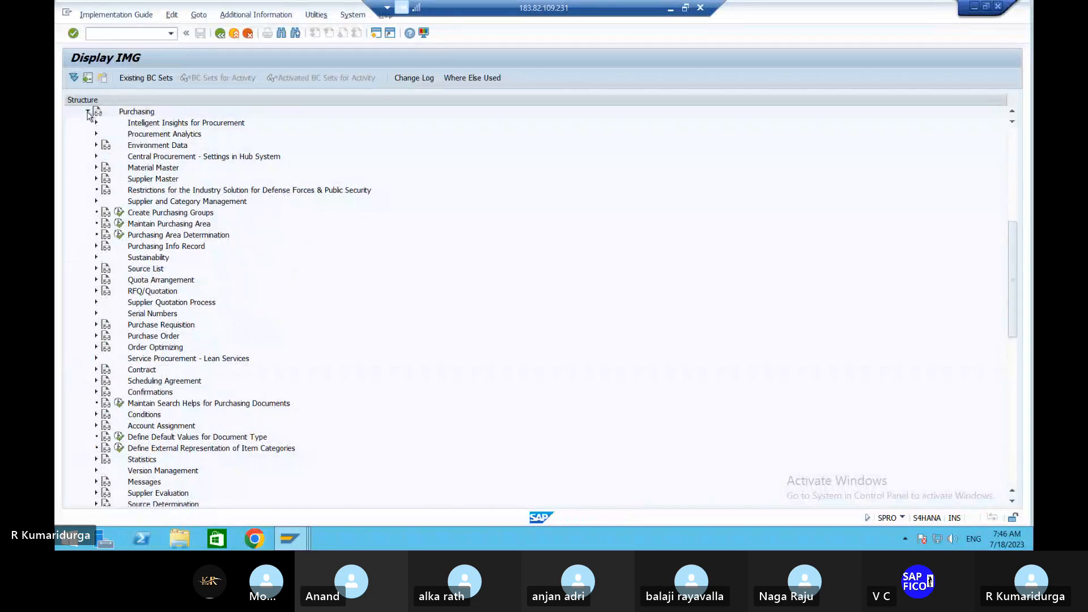
pyautogui.click(87, 112)
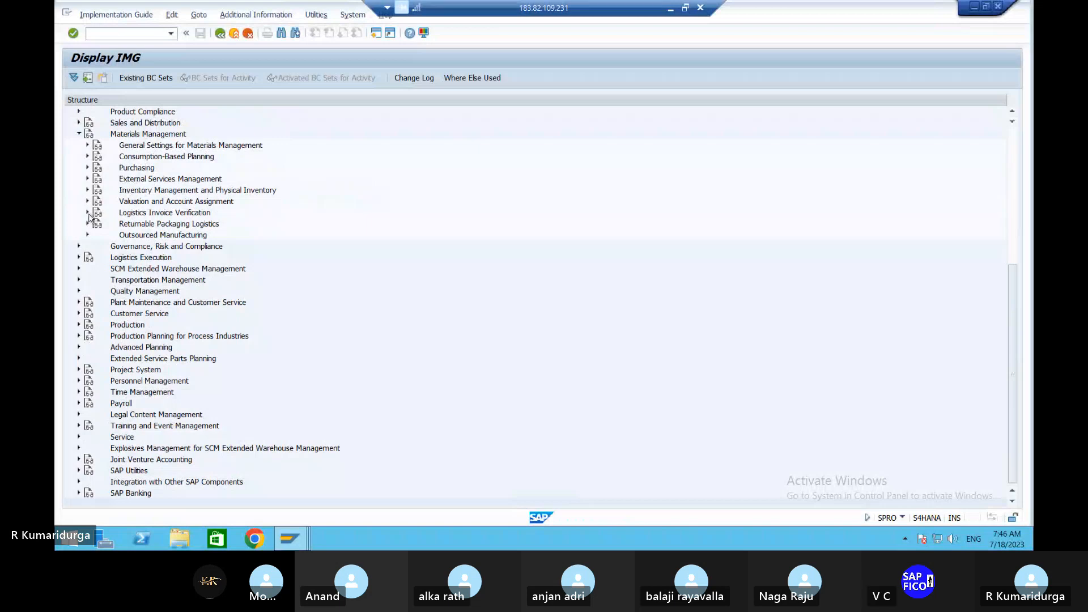
# Step: Under Logistics Invoice Verification > Incoming Invoice, run Maintain Default Values for Tax Codes
pyautogui.click(88, 215)
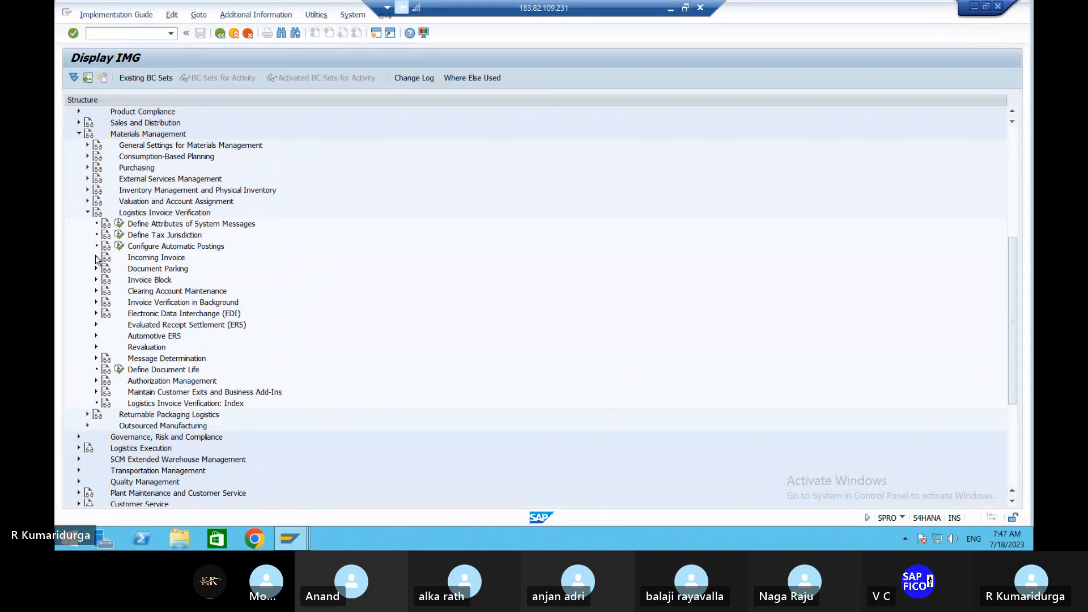
pyautogui.click(97, 258)
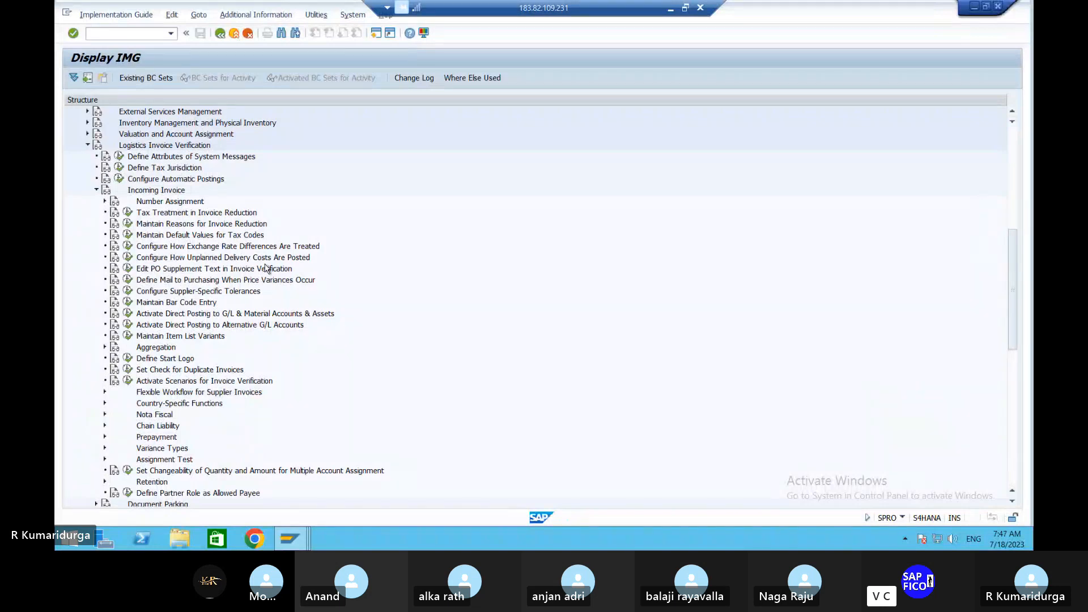
pyautogui.click(128, 236)
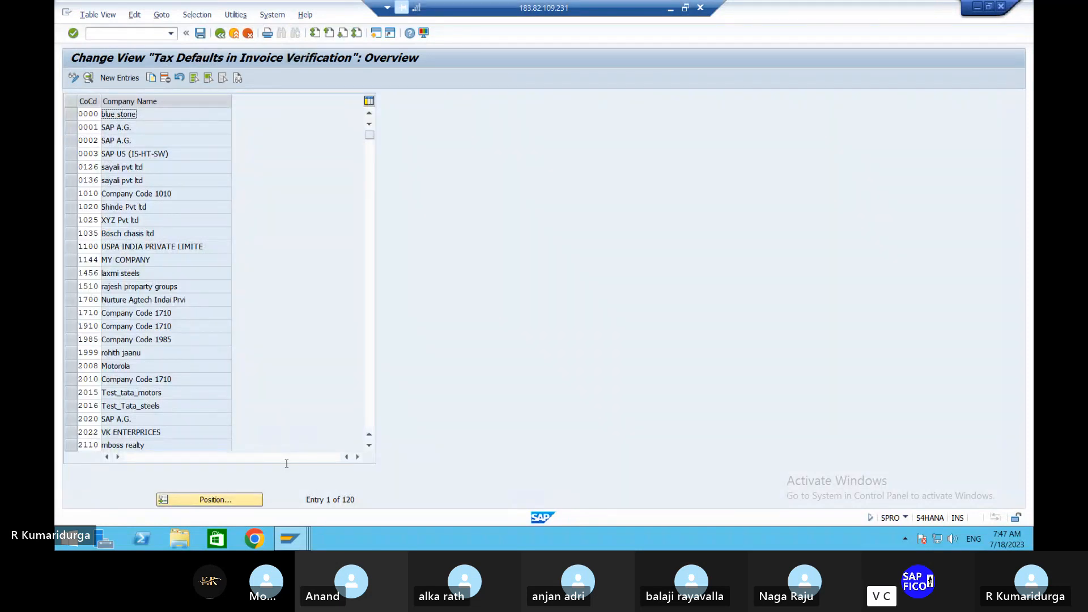
# Step: Position the tax defaults table at company code 9000, then scroll up to show DH09, DH11 and DMAT
pyautogui.click(225, 504)
pyautogui.write('9000')
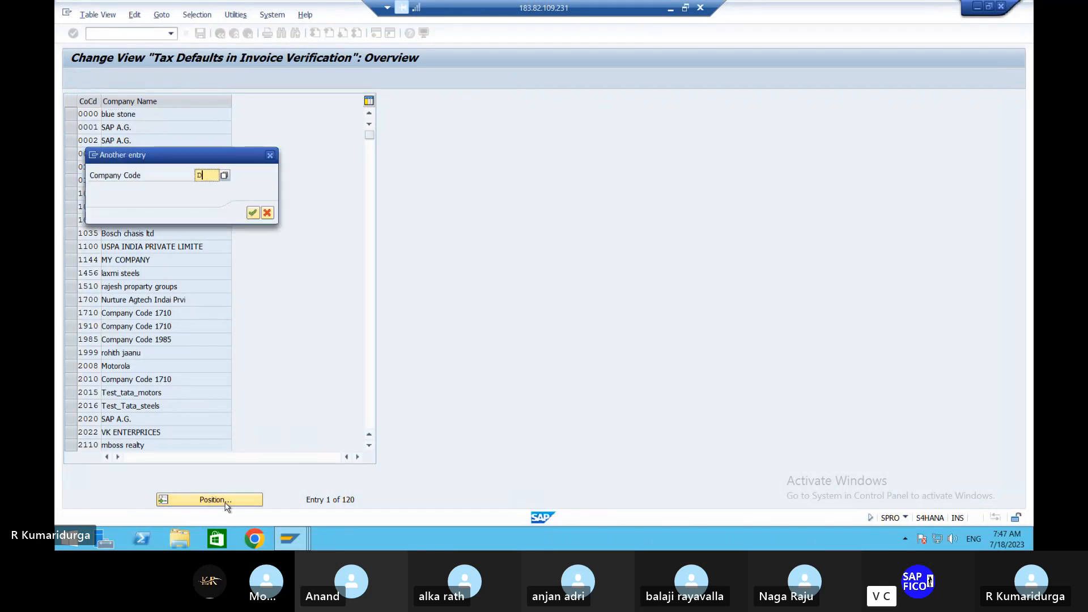
pyautogui.press('Return')
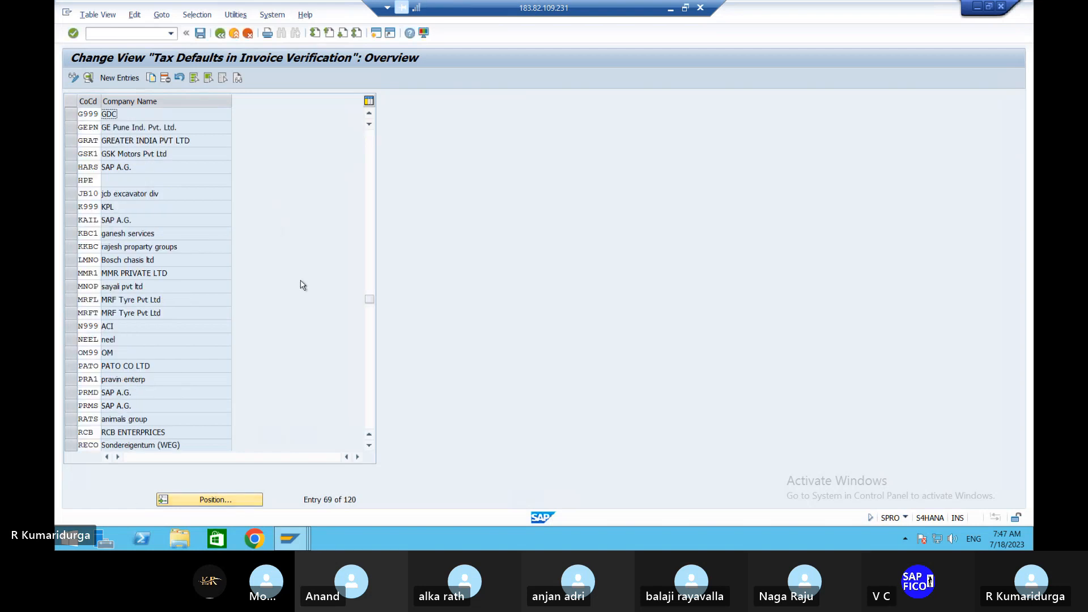
pyautogui.scroll(3, 166, 177)
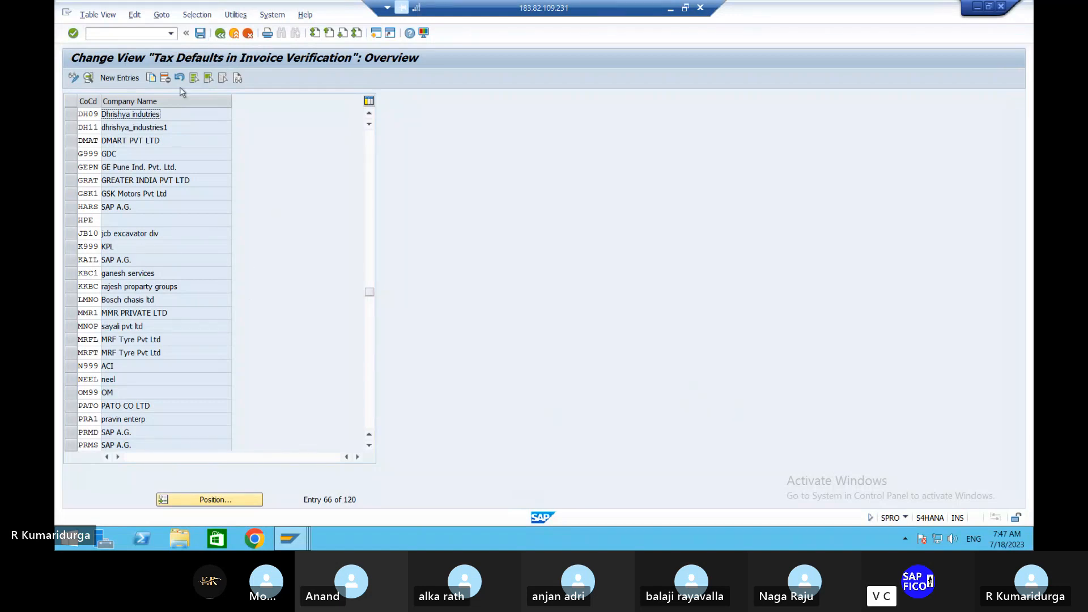
# Step: Create a new tax defaults entry for company code DUR1 with description 'TAX CODE FOR DUR1'
pyautogui.click(120, 81)
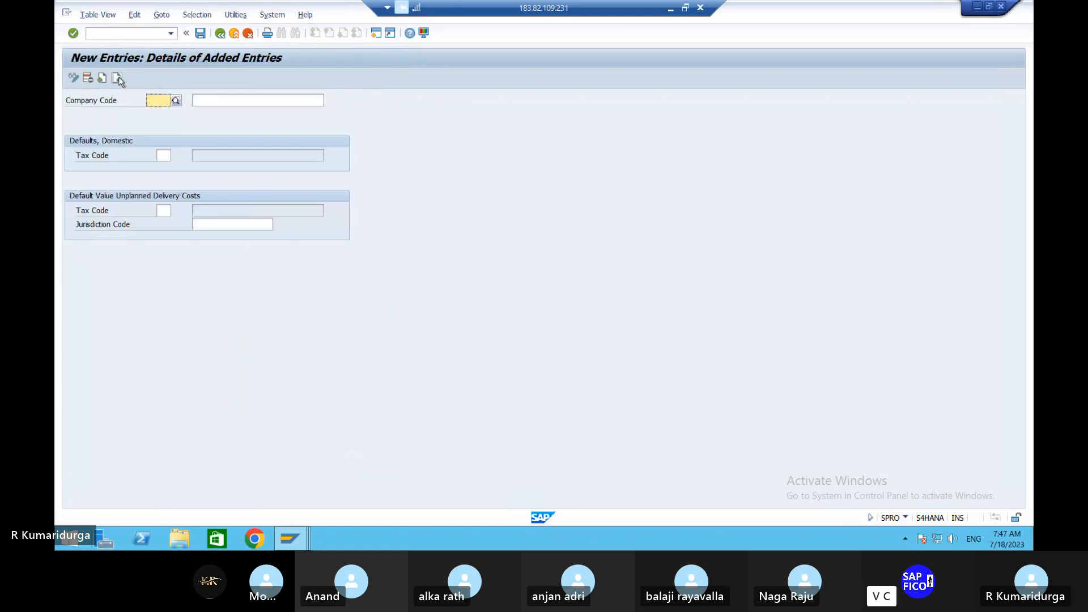
pyautogui.write('DUR')
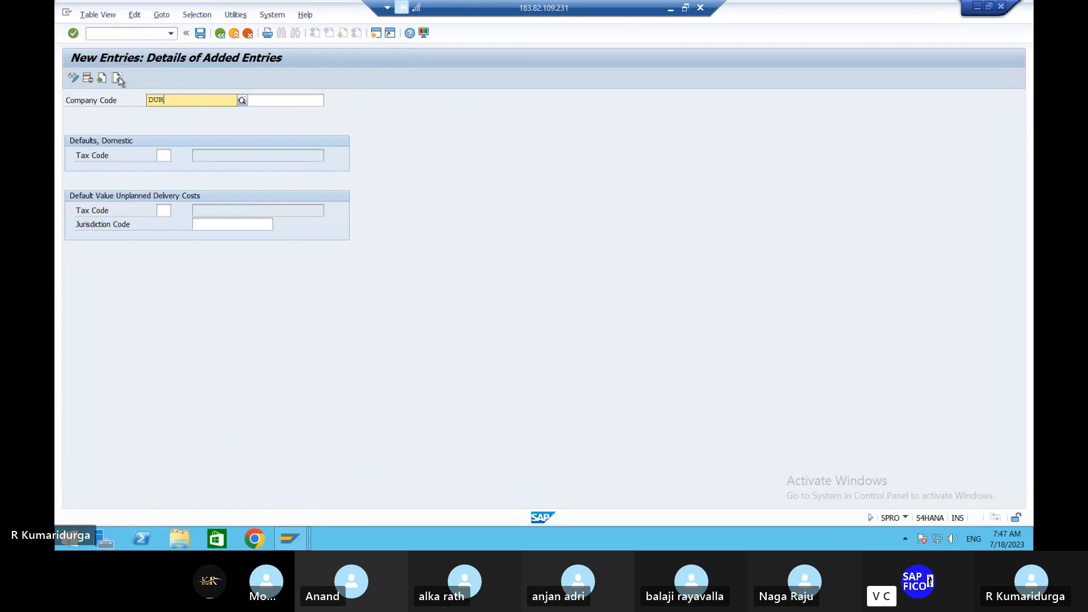
pyautogui.write('1')
pyautogui.press('Tab')
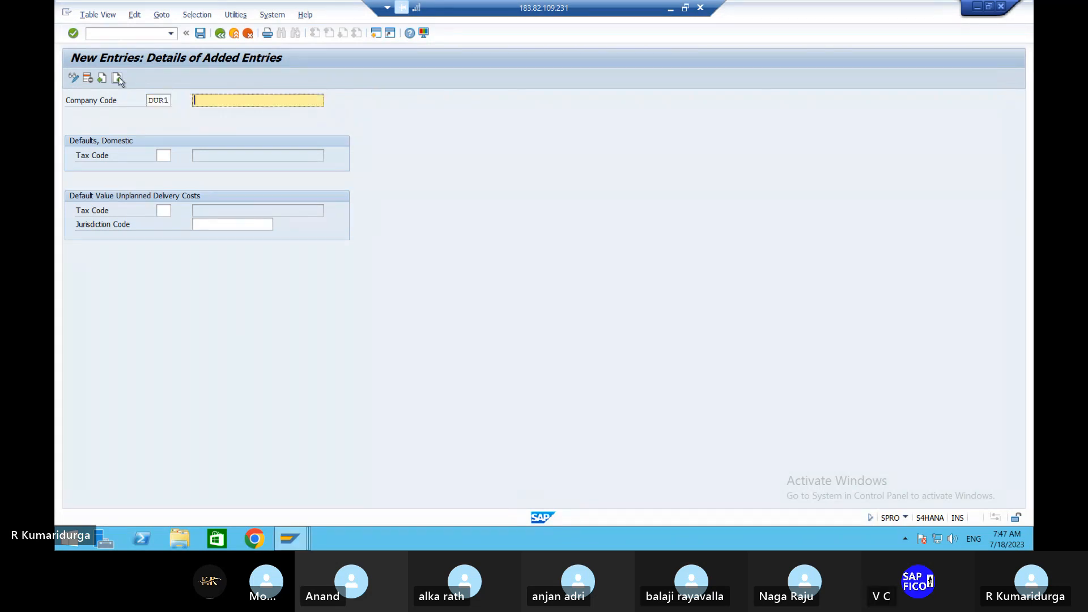
pyautogui.write('T')
pyautogui.press('Down')
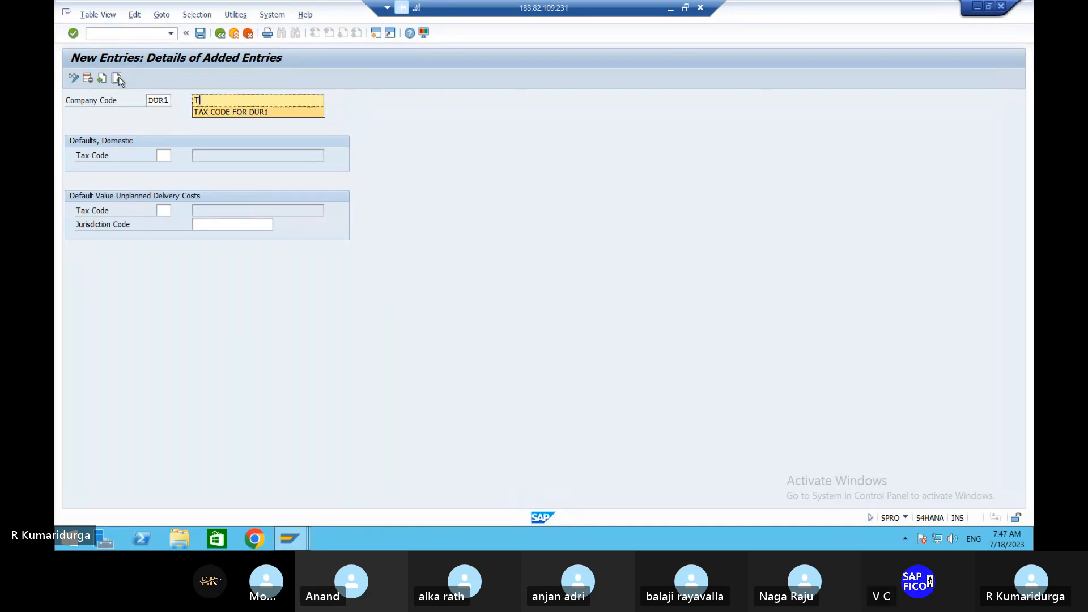
pyautogui.press('Return')
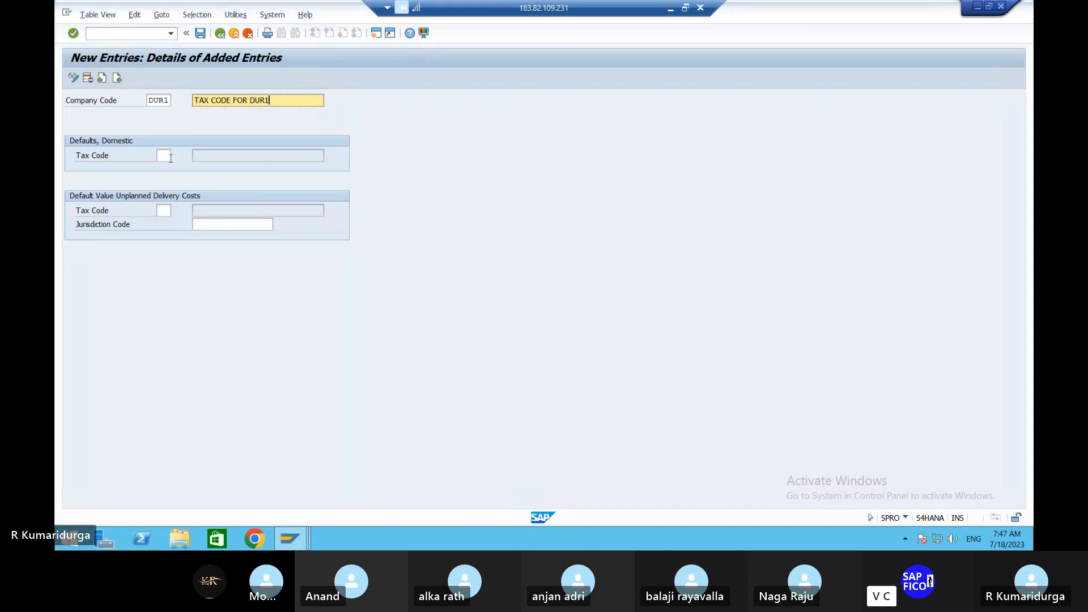
# Step: Set DUR1's domestic tax code to 1D (INPUT TAX @5%) from procedure TAXDU
pyautogui.click(169, 155)
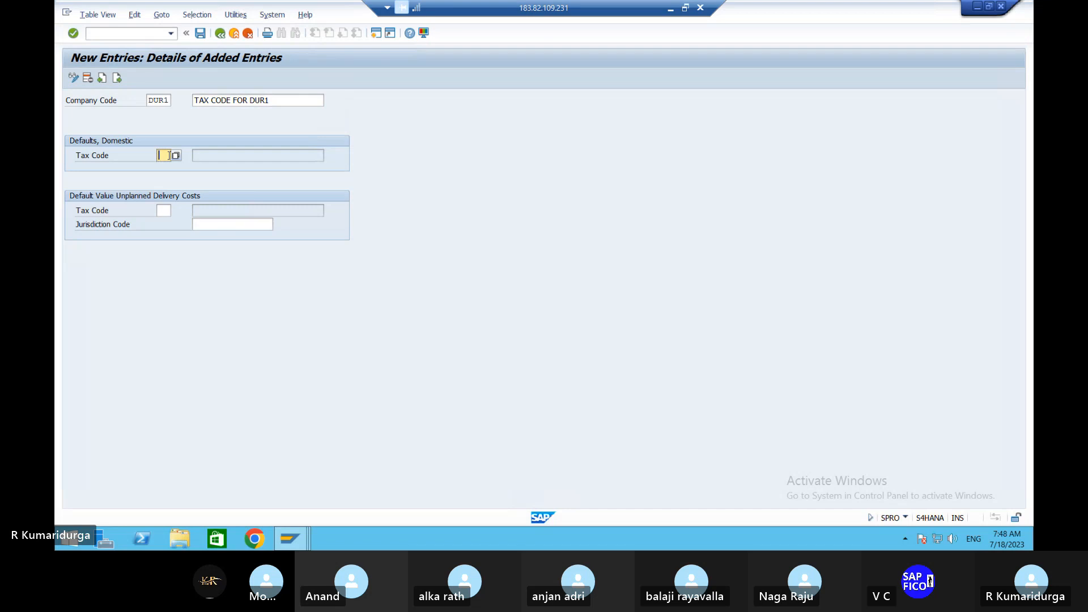
pyautogui.click(175, 158)
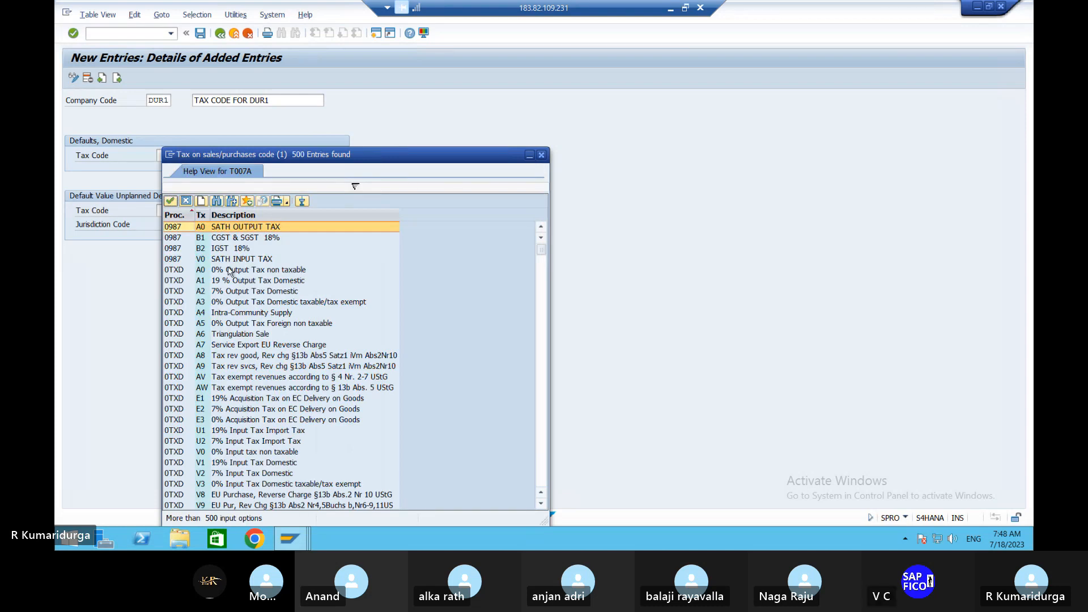
pyautogui.scroll(-15, 229, 271)
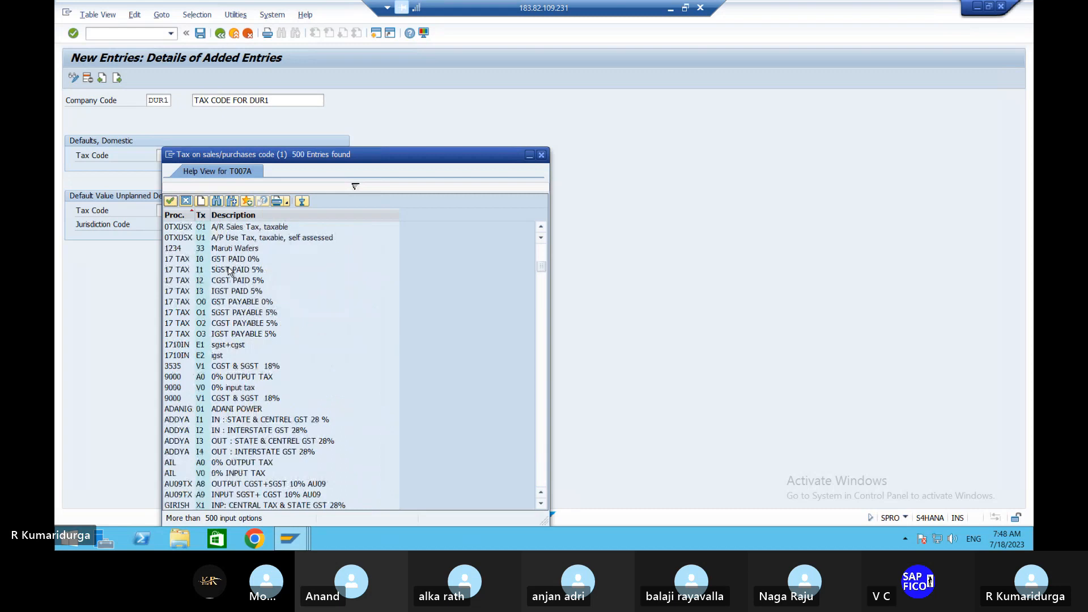
pyautogui.scroll(-15, 230, 271)
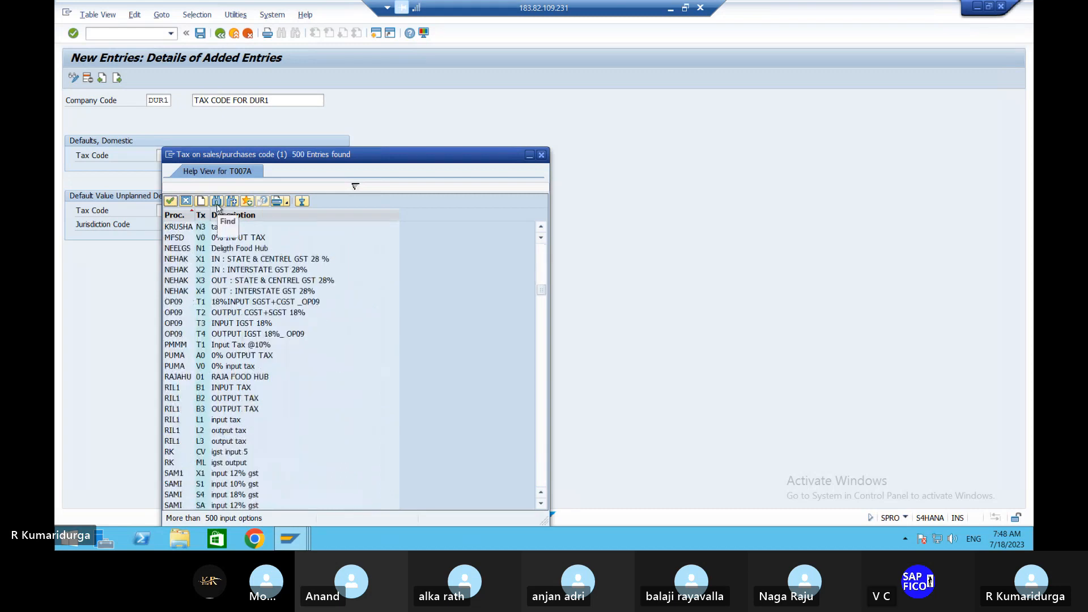
pyautogui.click(217, 202)
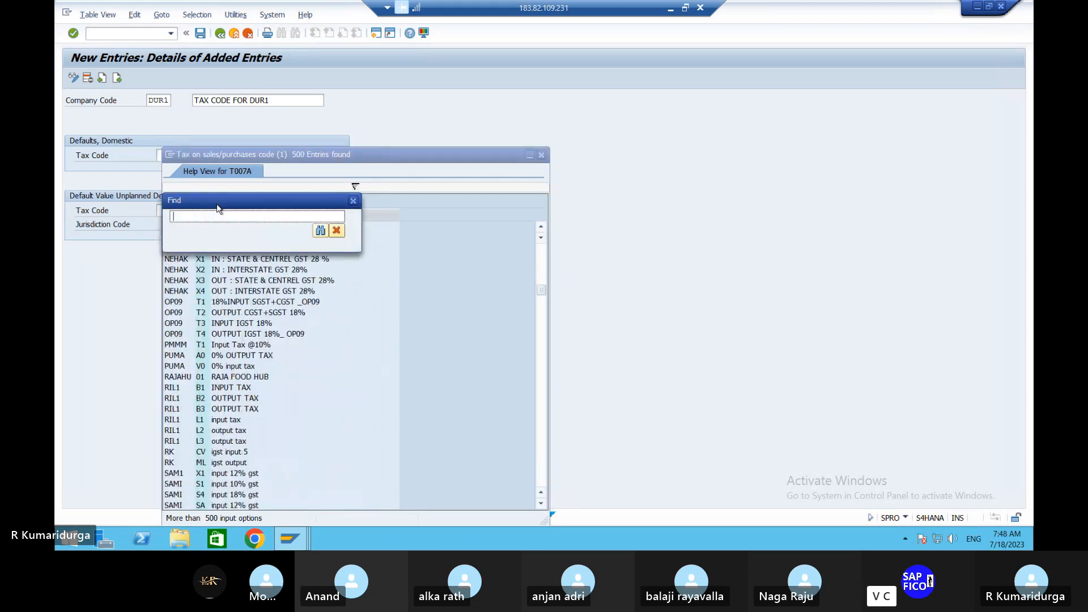
pyautogui.write('TAXDU')
pyautogui.press('Return')
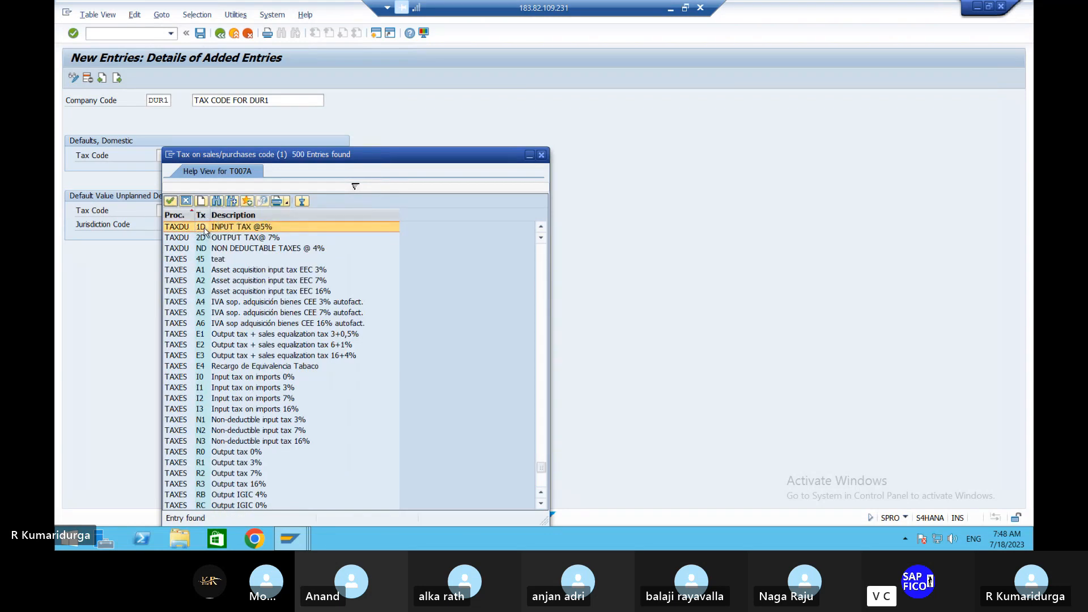
pyautogui.doubleClick(205, 230)
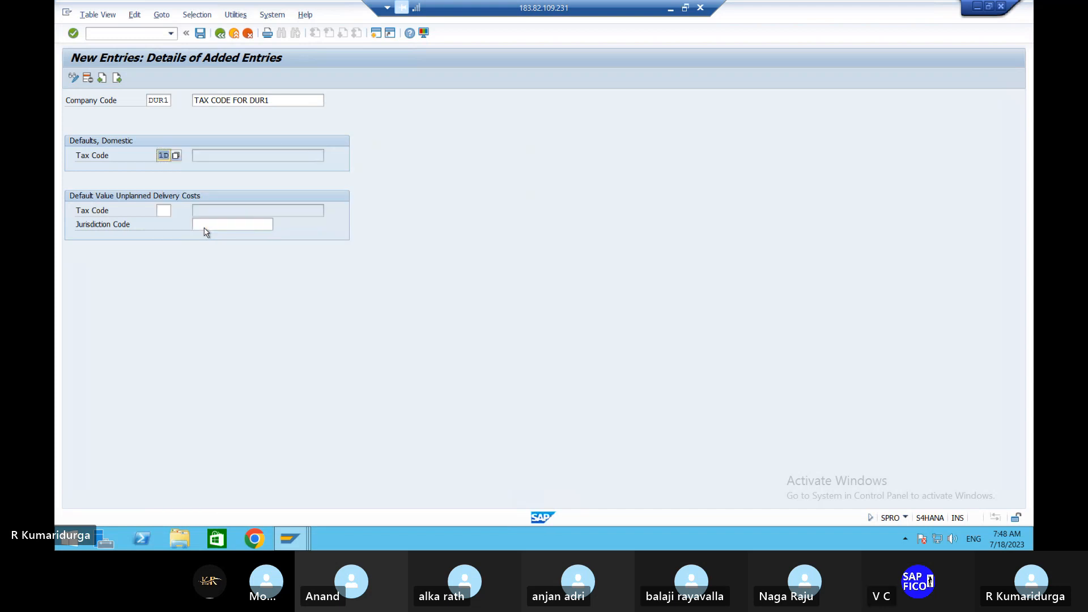
pyautogui.press('Return')
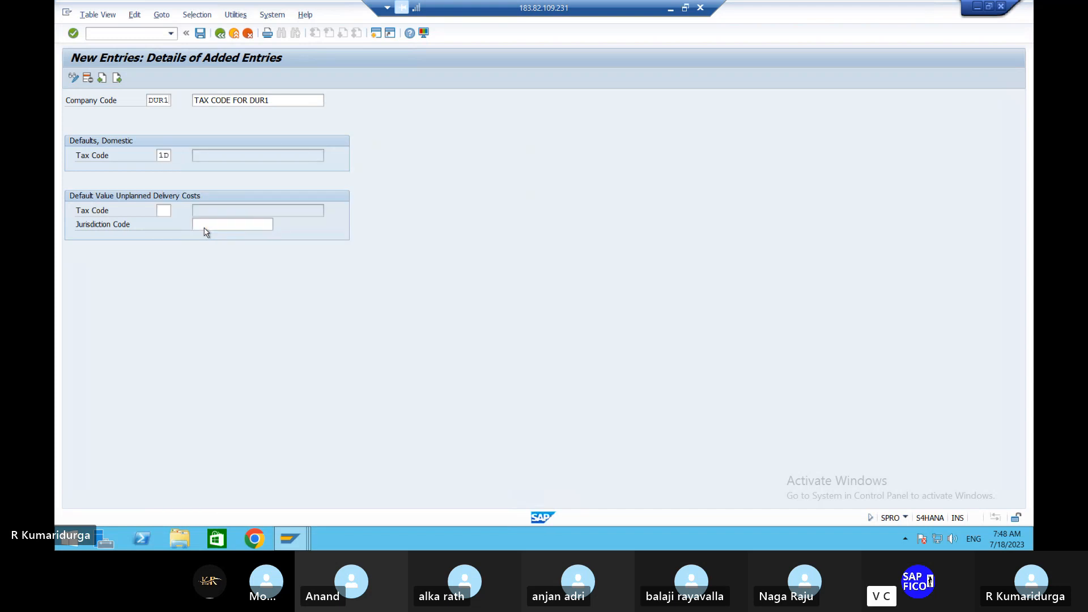
# Step: Save the DUR1 entry under the 'FI-MM INTEGRATION DUR' request and return to the overview
pyautogui.click(200, 34)
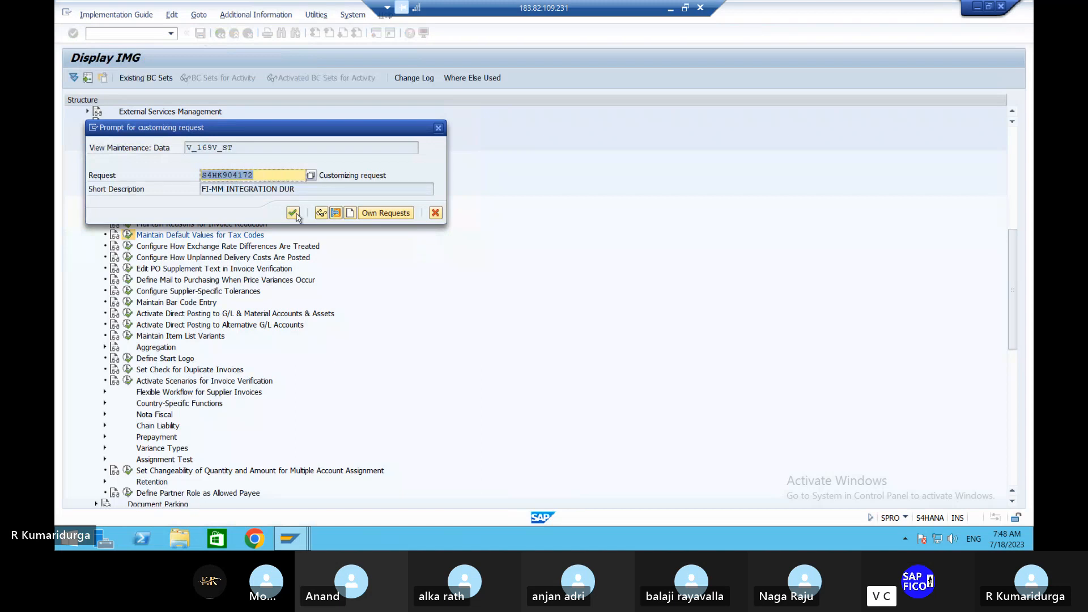
pyautogui.click(293, 213)
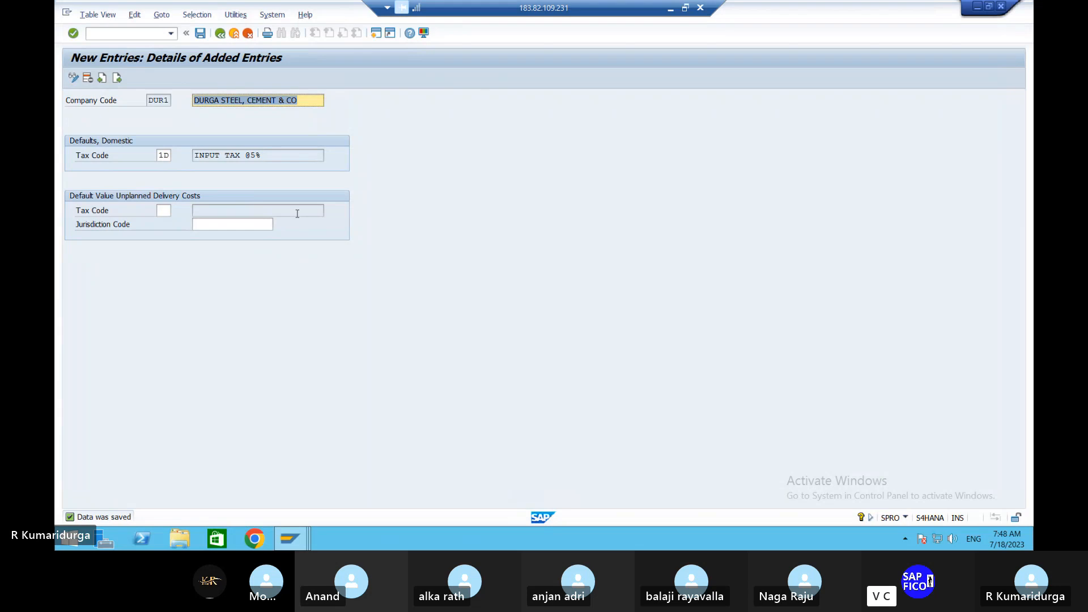
pyautogui.click(221, 34)
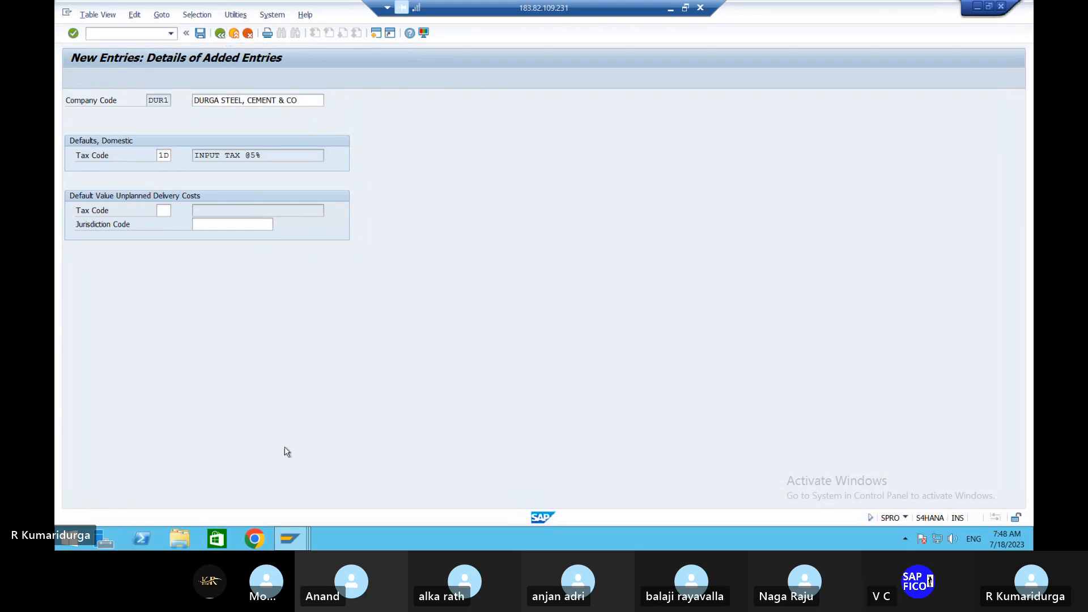
# Step: Check checklist step 16 (OMS2 material type attributes) in Word, then return to the SAP session
pyautogui.click(671, 9)
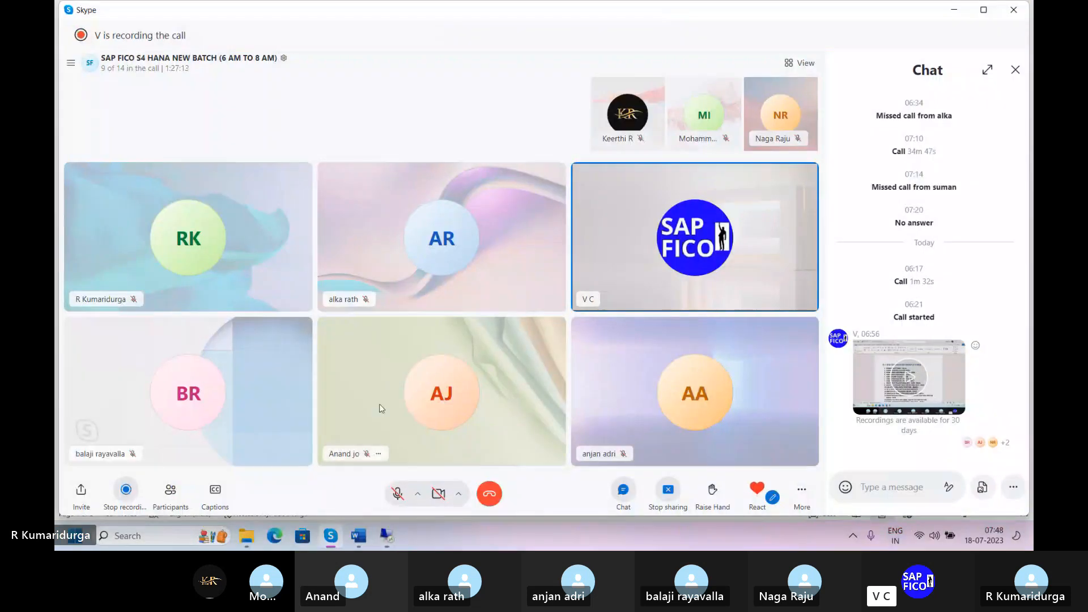
pyautogui.click(359, 535)
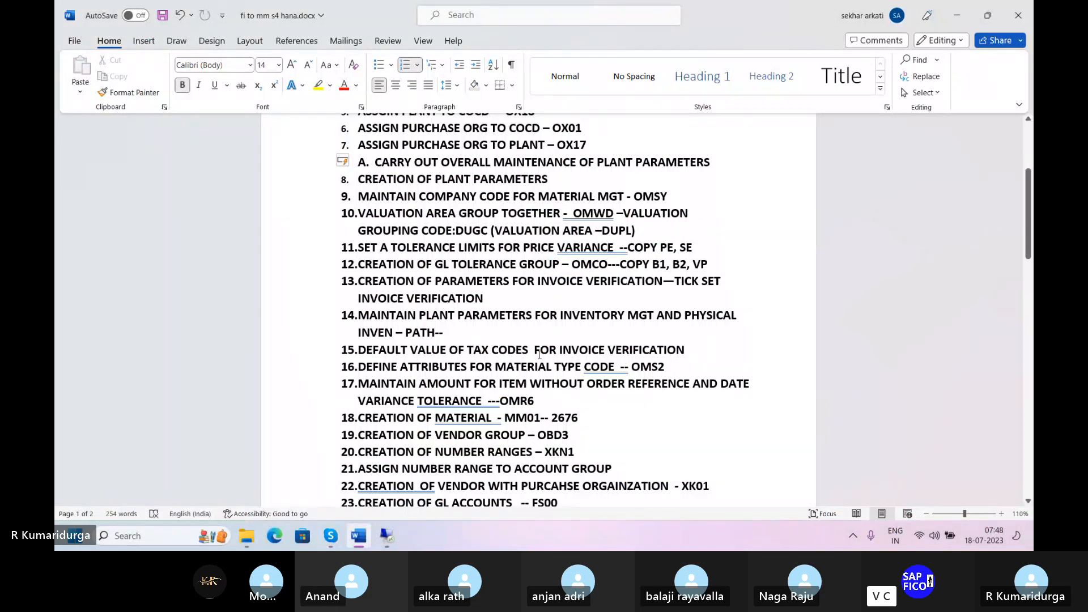
pyautogui.click(851, 120)
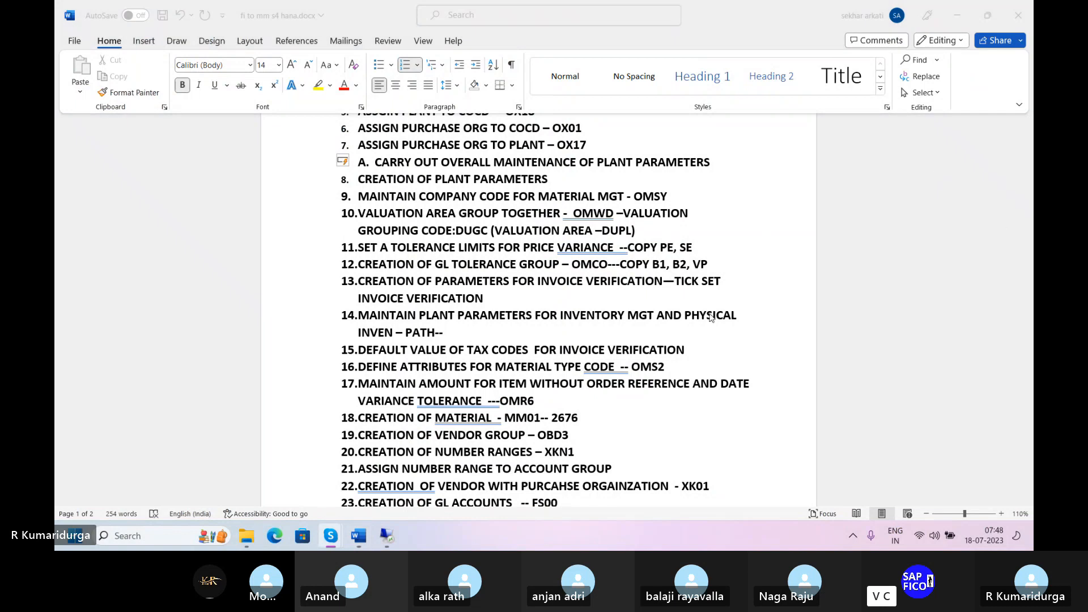
pyautogui.click(686, 352)
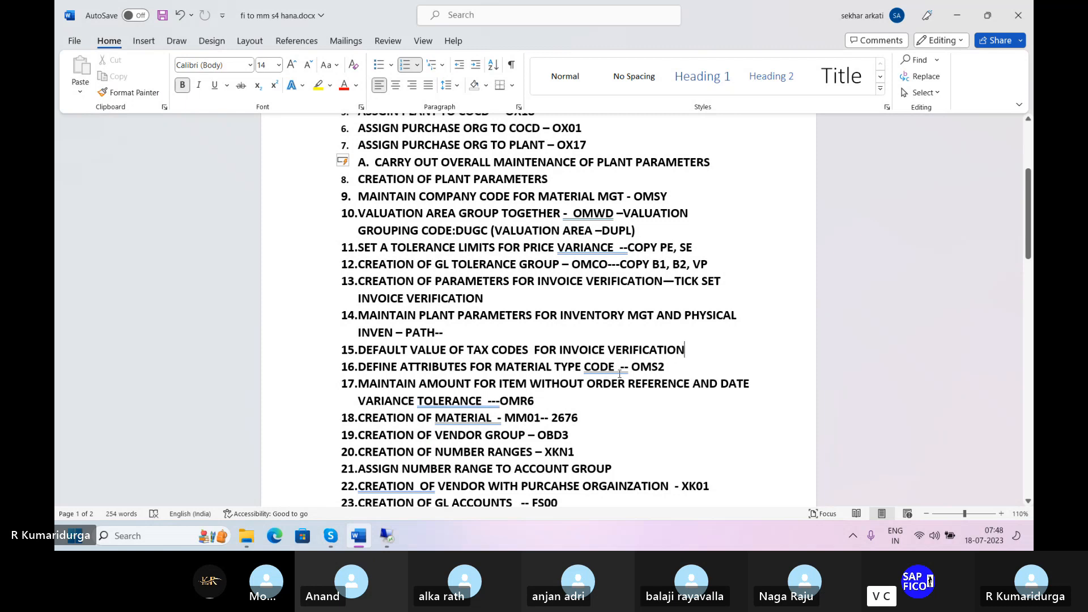
pyautogui.click(667, 364)
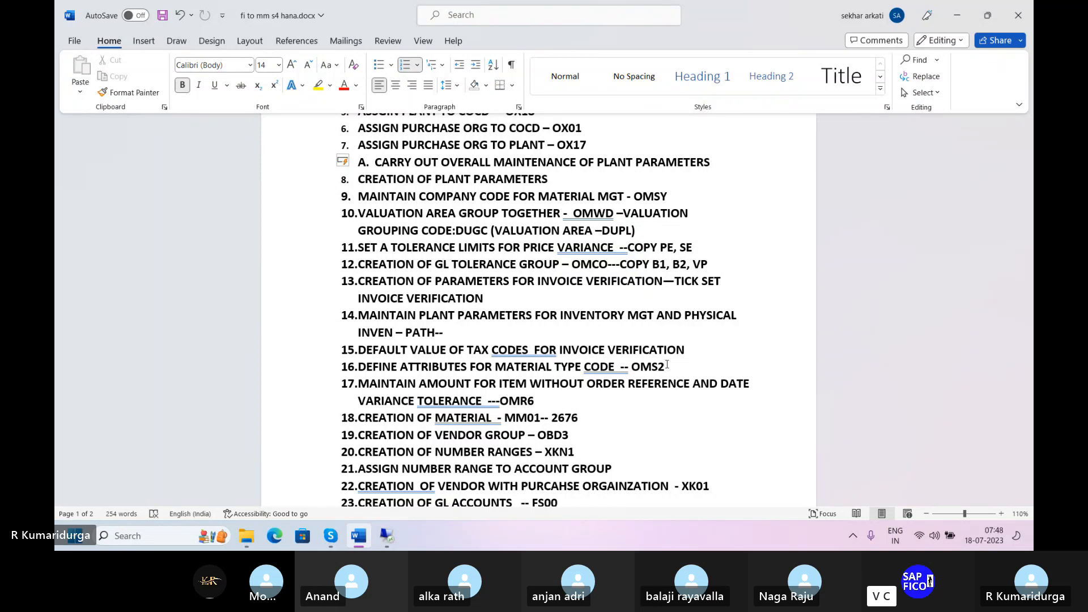
pyautogui.click(395, 541)
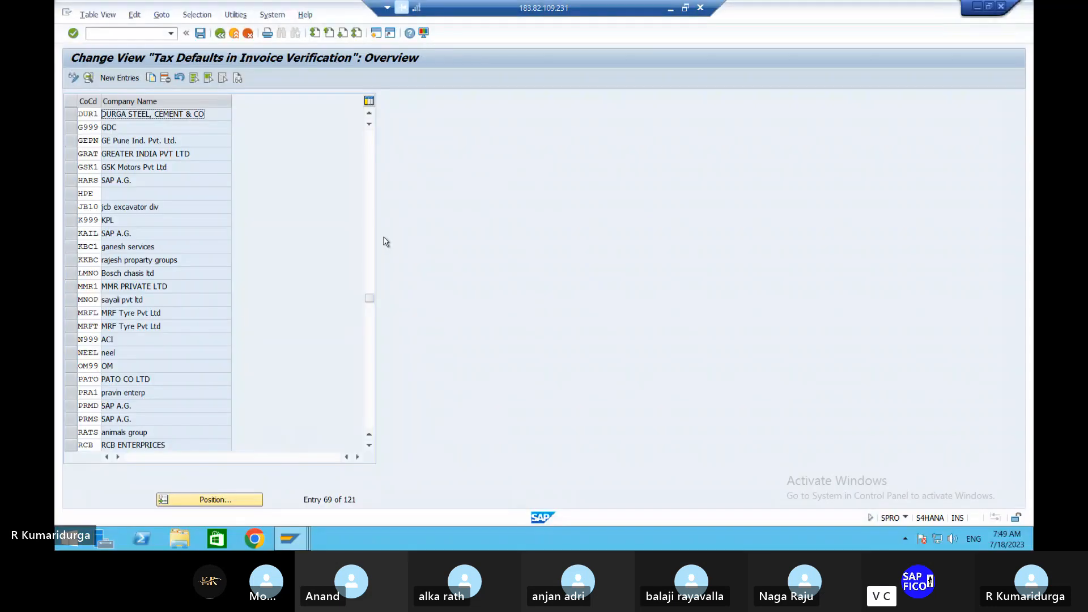
# Step: Run transaction OMS2 from the command field to open the Material types overview
pyautogui.click(138, 33)
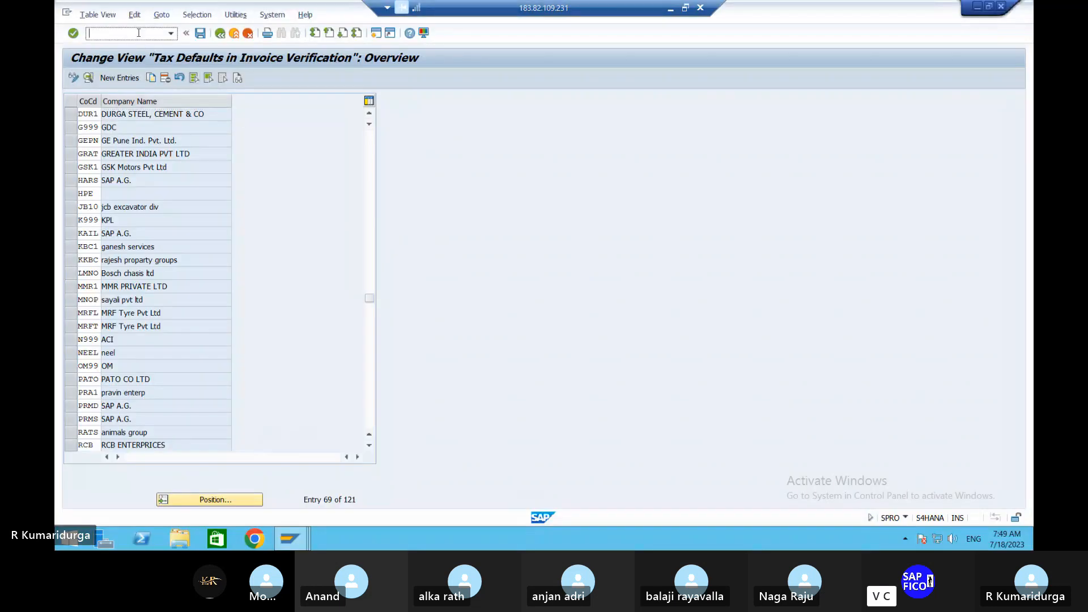
pyautogui.write('/NOMS2')
pyautogui.press('Return')
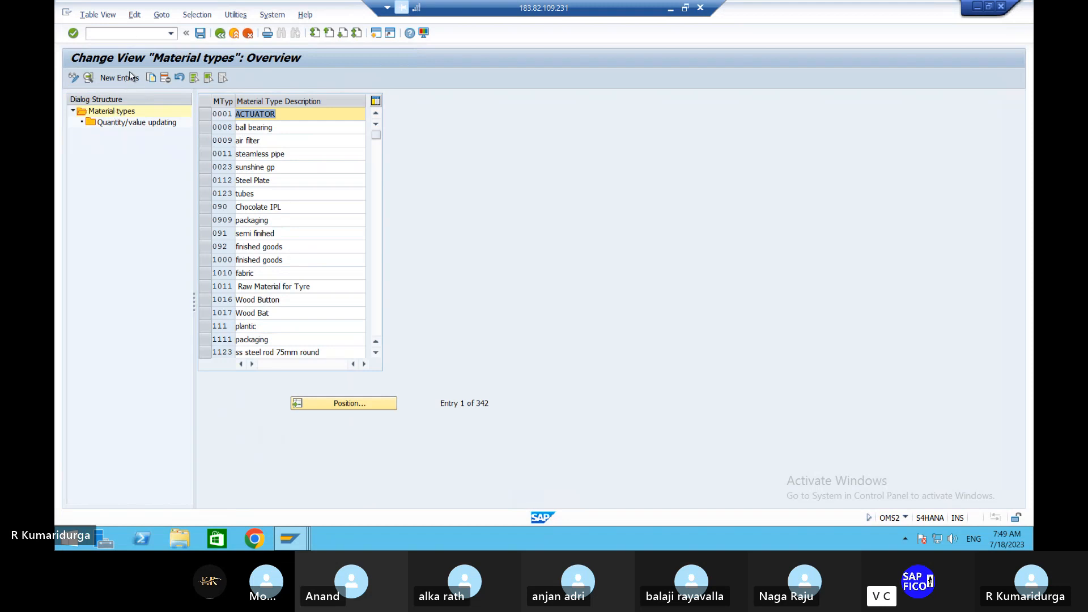
# Step: Position the Material types list at ROH and select the Raw Material row
pyautogui.click(377, 405)
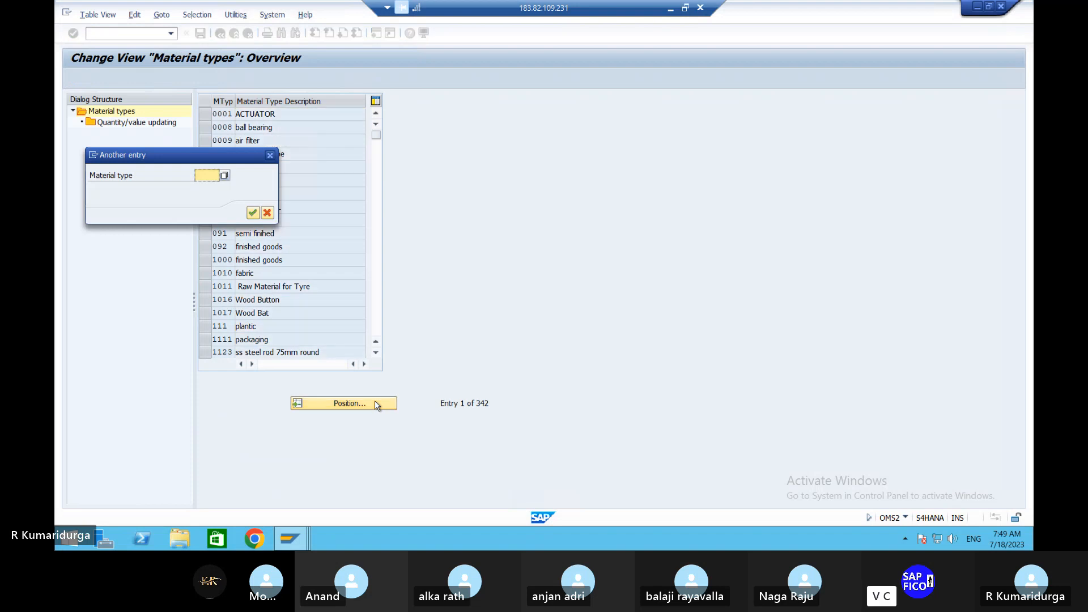
pyautogui.write('ROH')
pyautogui.press('Return')
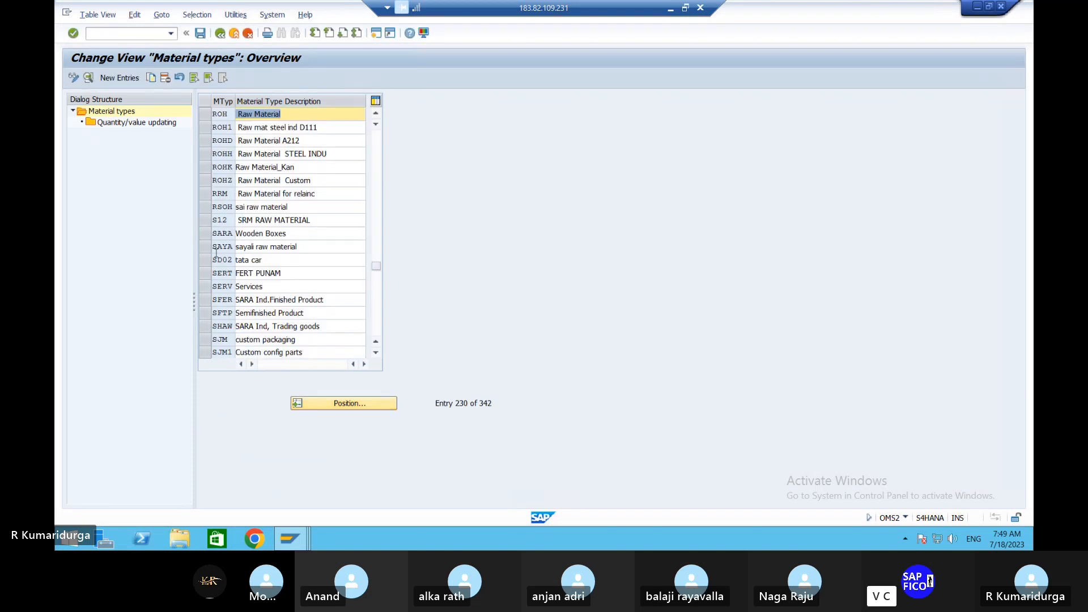
pyautogui.click(204, 114)
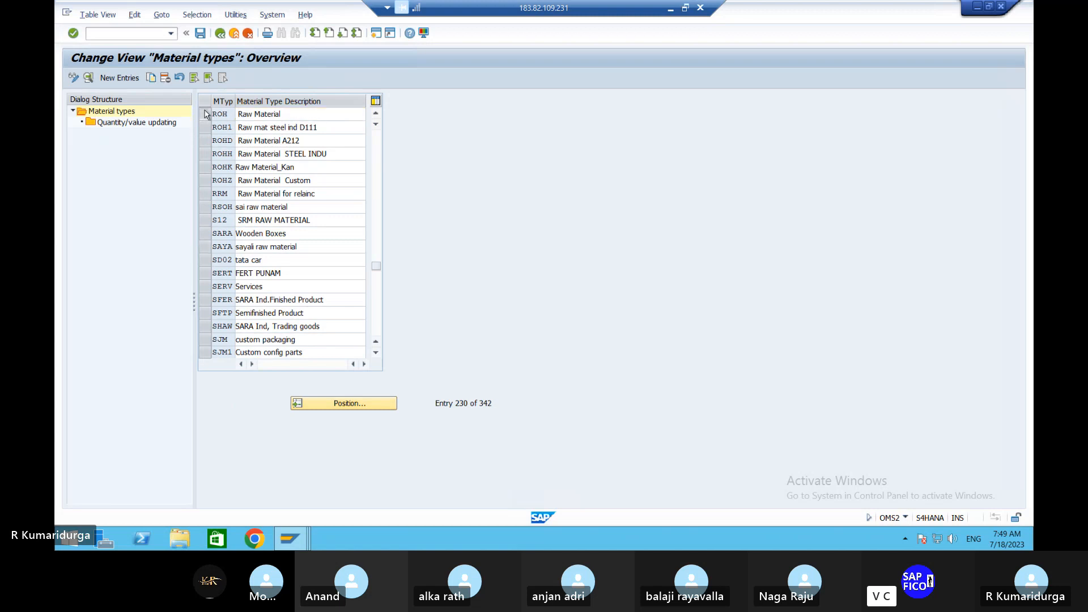
# Step: Tick Qty updating and Value updating for valuation area DUPL on ROH, save, and go back
pyautogui.doubleClick(167, 123)
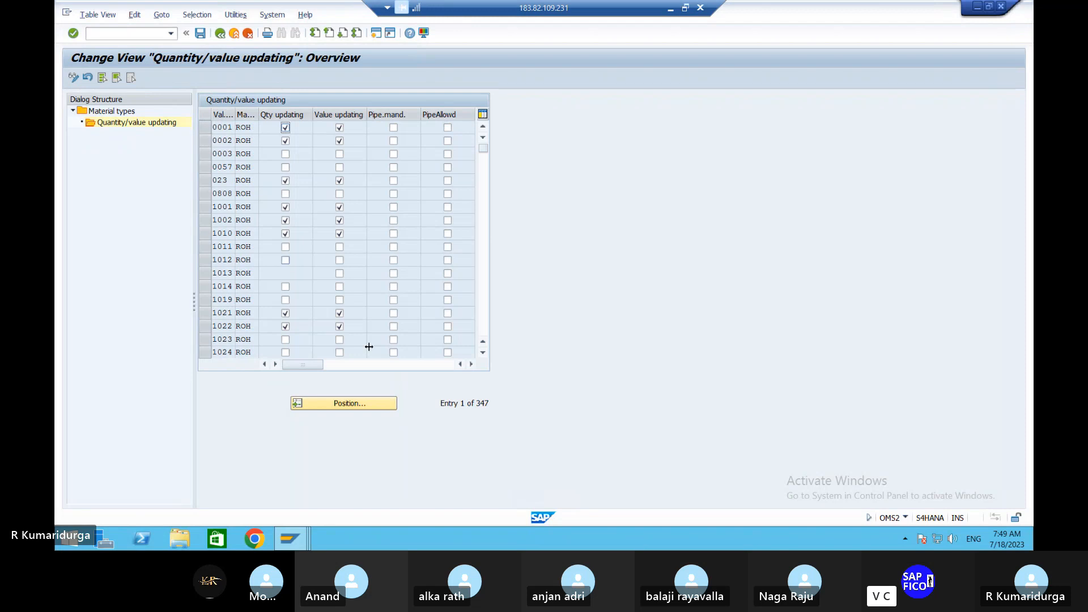
pyautogui.click(363, 405)
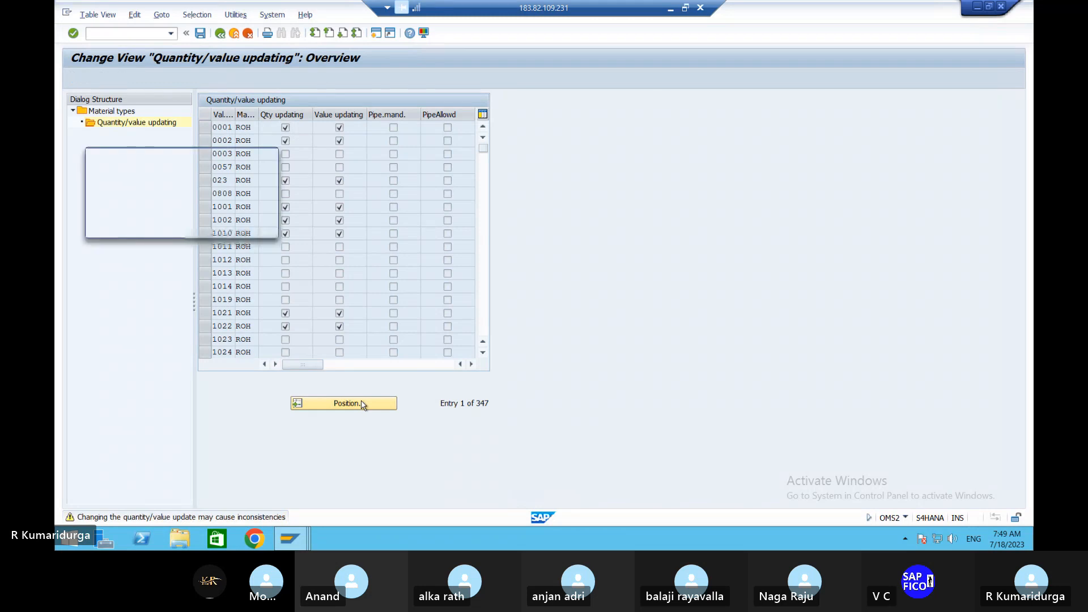
pyautogui.write('DUP')
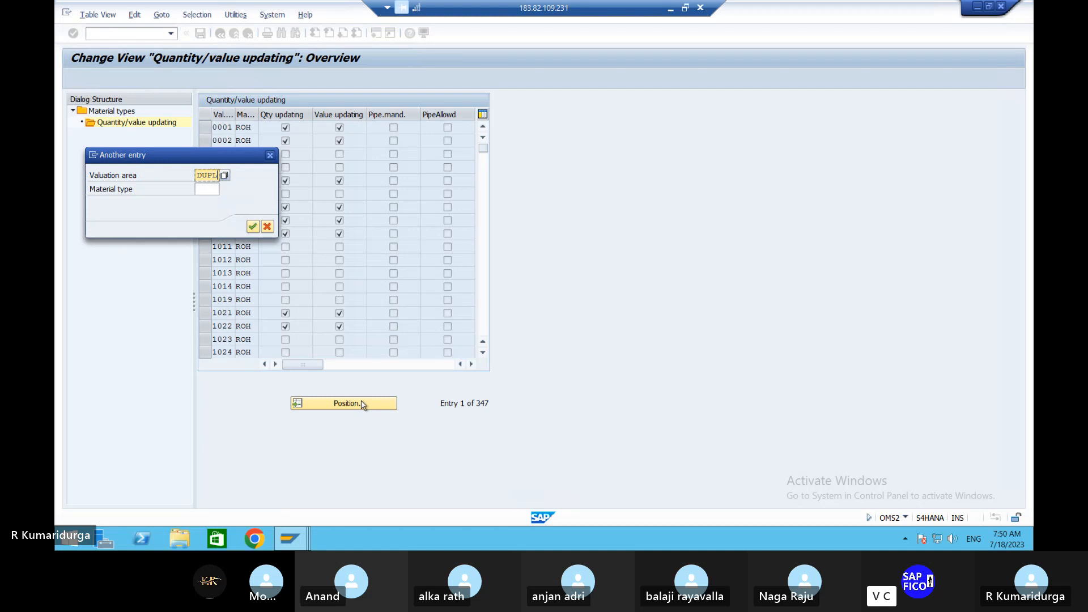
pyautogui.write('L')
pyautogui.press('Return')
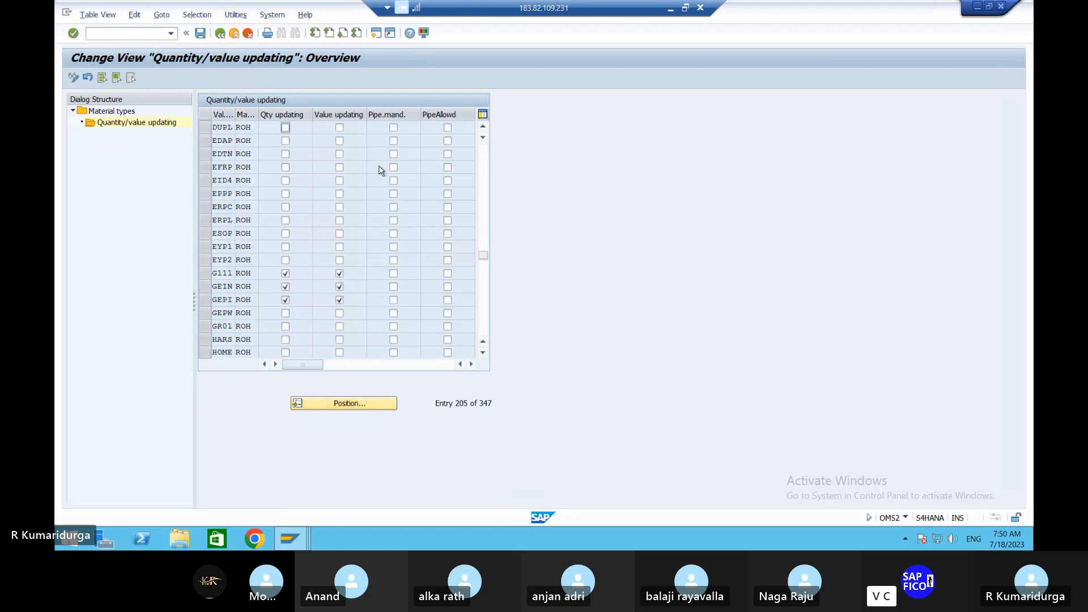
pyautogui.click(286, 129)
pyautogui.click(339, 128)
pyautogui.click(201, 34)
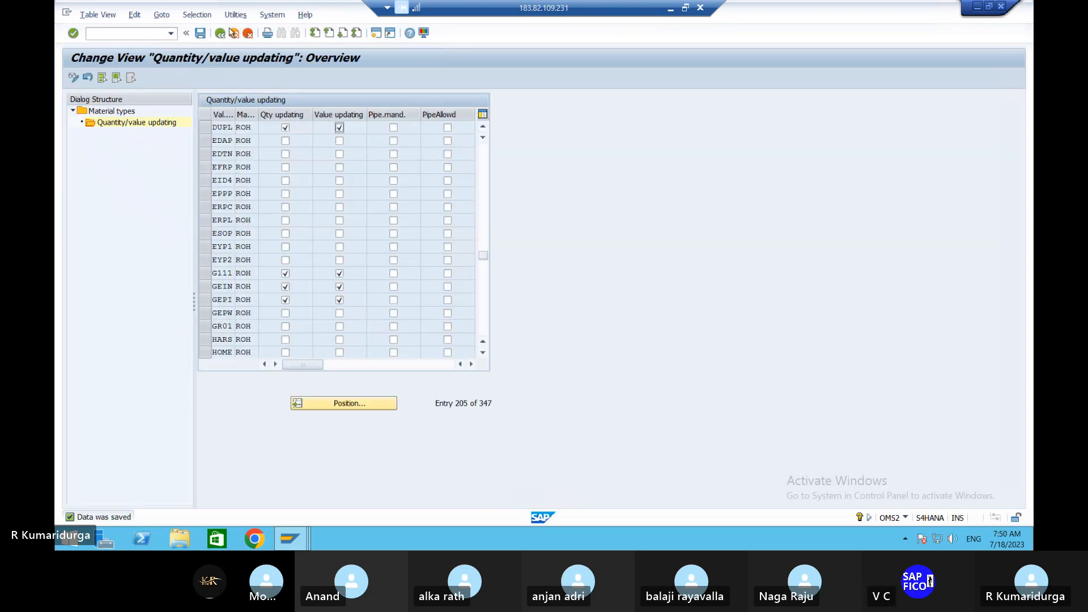
pyautogui.click(220, 35)
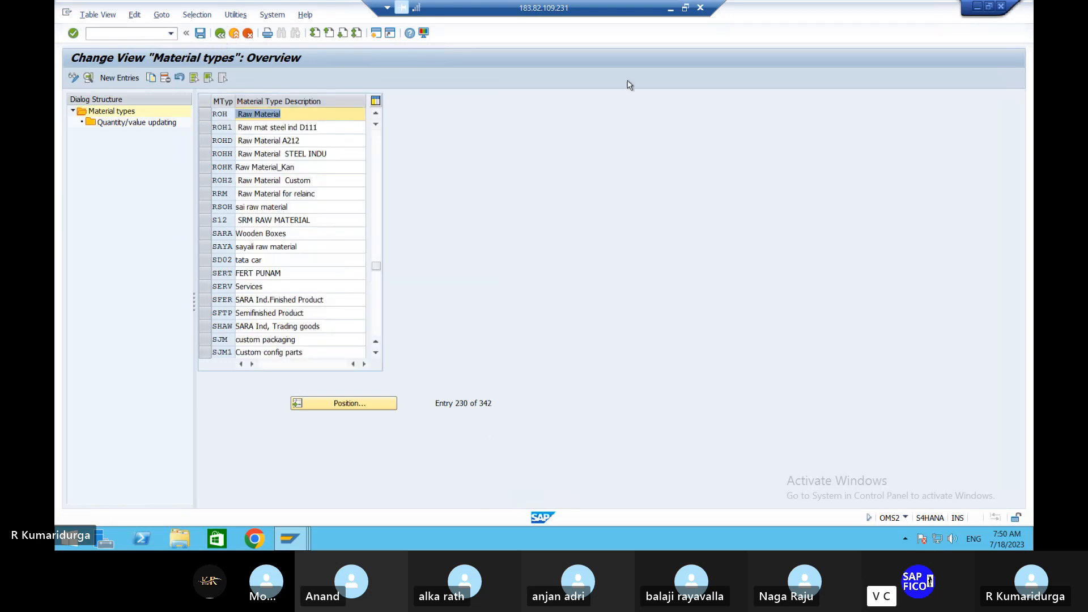
# Step: Position the Material types list at HAWA and select the Trading Goods row
pyautogui.click(670, 8)
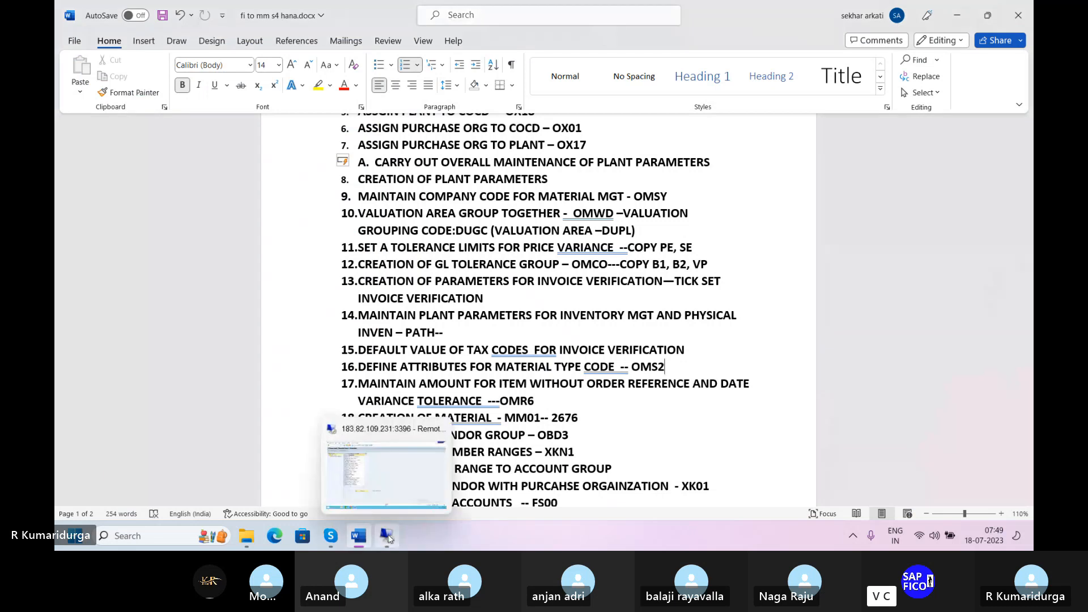
pyautogui.click(389, 537)
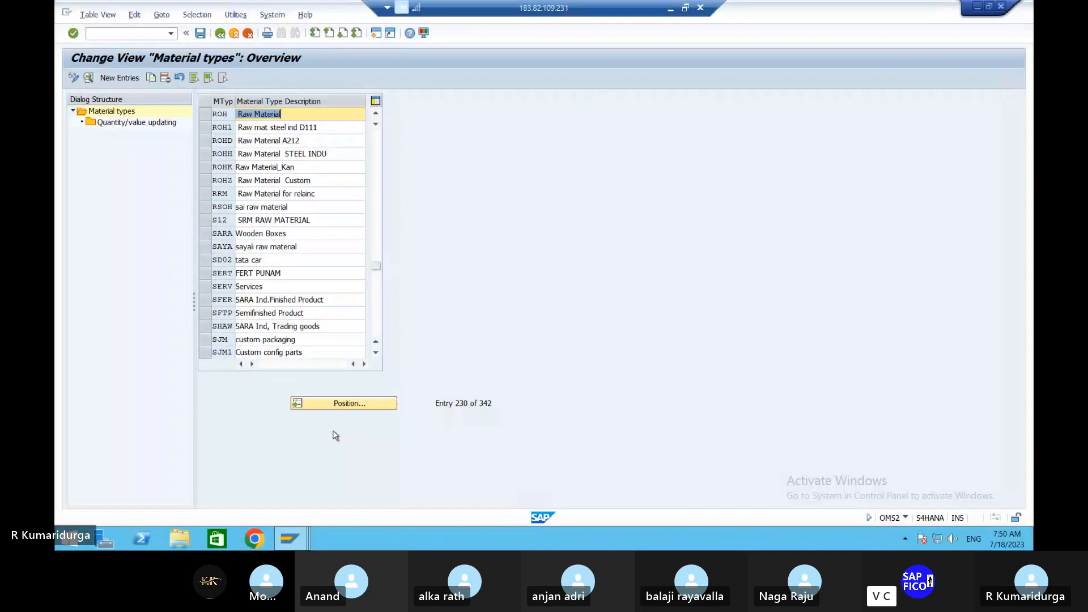
pyautogui.click(331, 402)
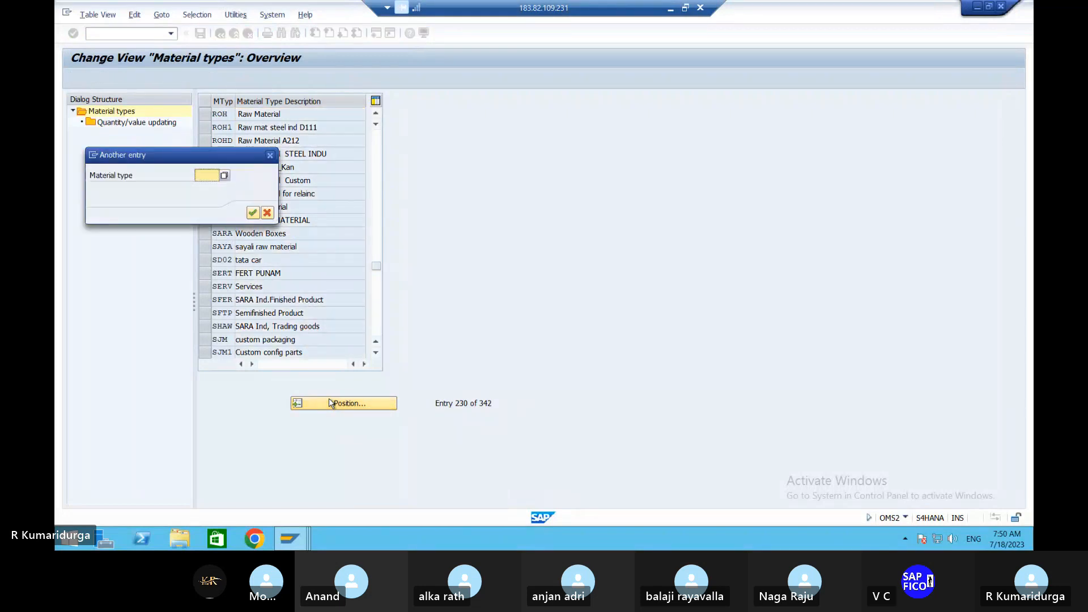
pyautogui.write('HAWA')
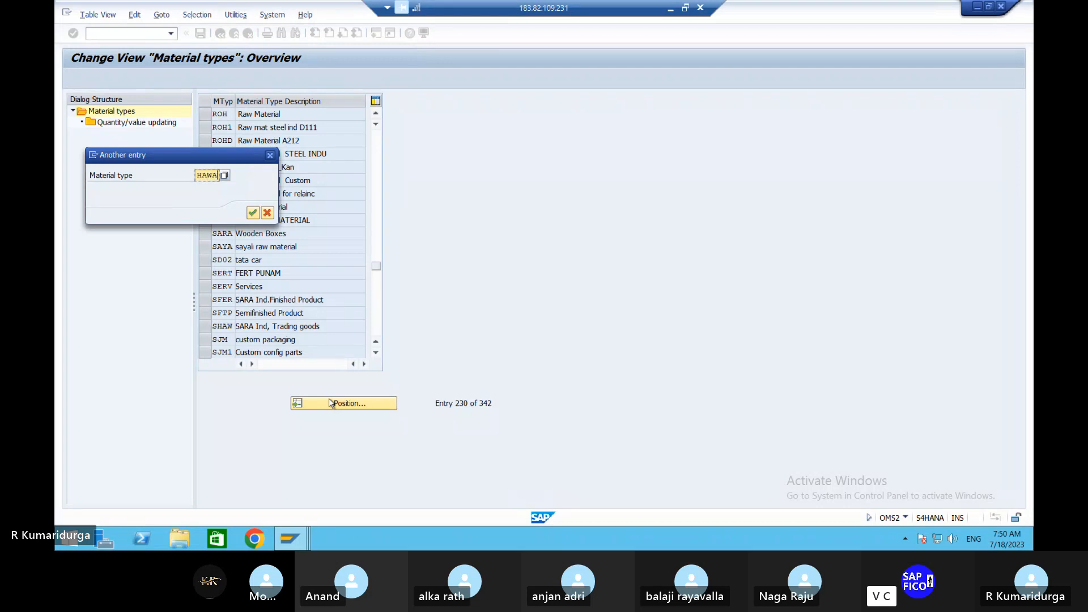
pyautogui.press('Return')
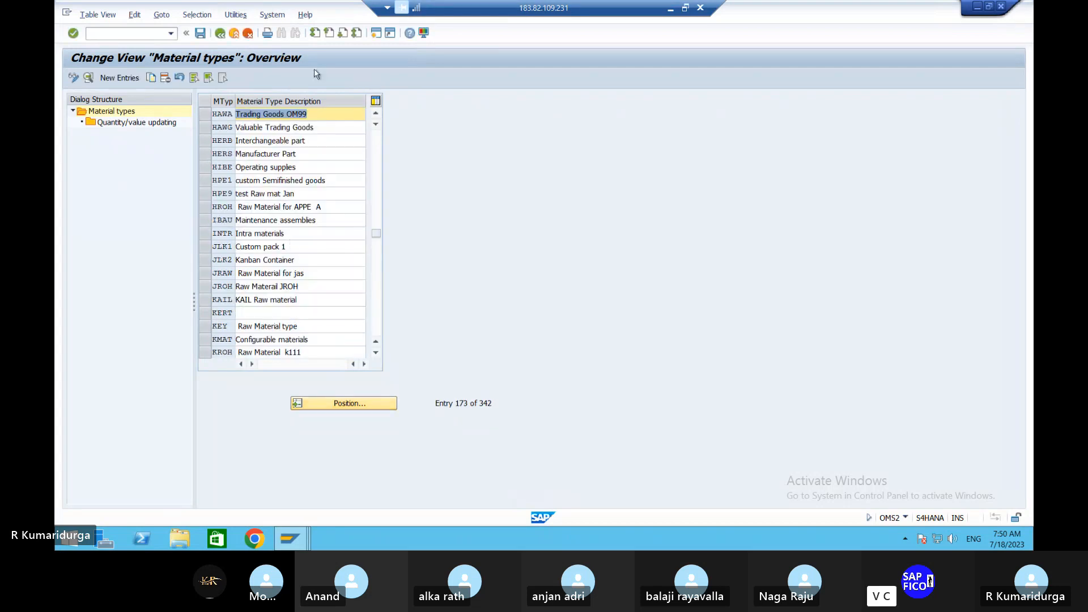
pyautogui.click(207, 114)
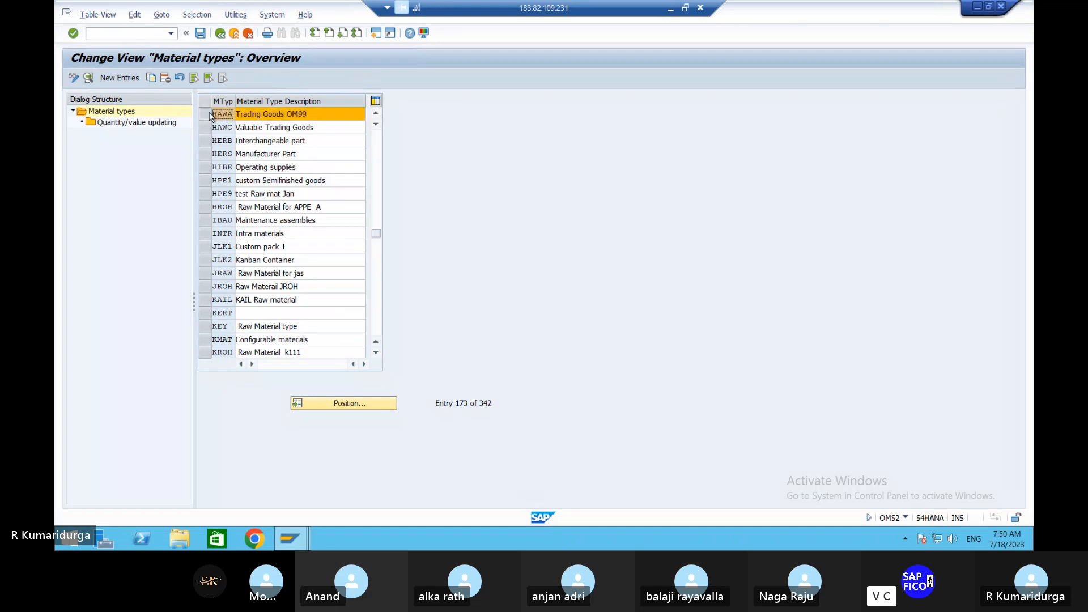
# Step: Tick Value updating for valuation area DUPL on HAWA, save, and go back to Material types
pyautogui.click(158, 124)
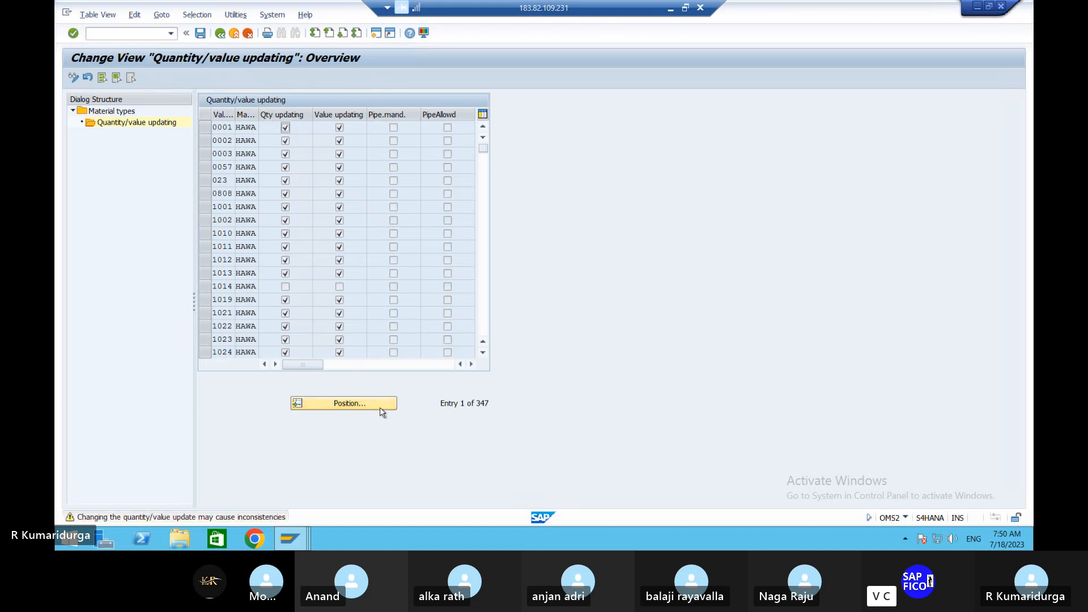
pyautogui.click(380, 408)
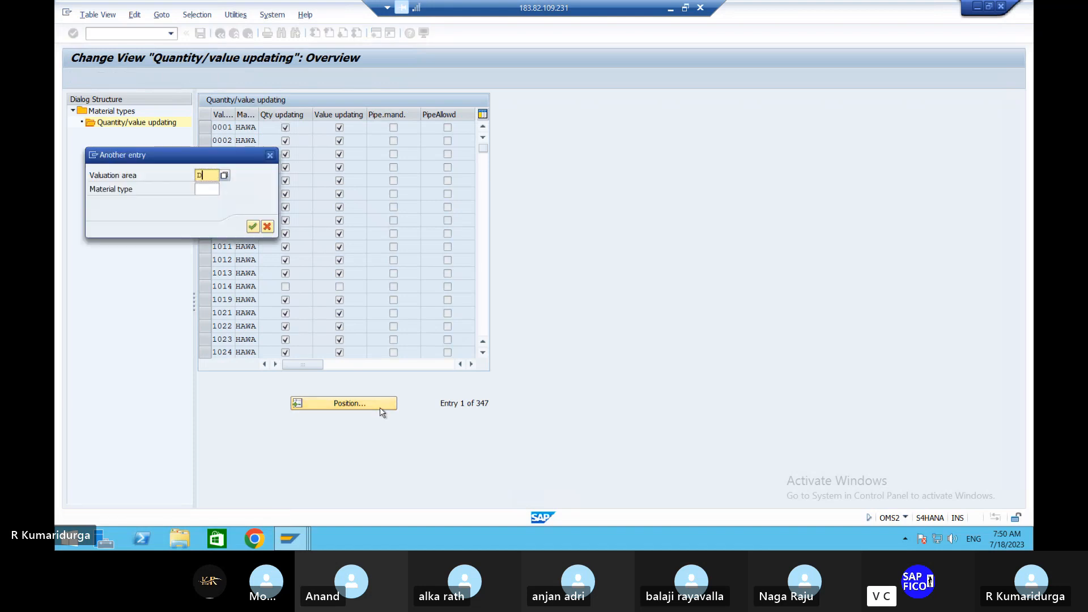
pyautogui.write('DU')
pyautogui.press('Down')
pyautogui.press('Return')
pyautogui.press('Return')
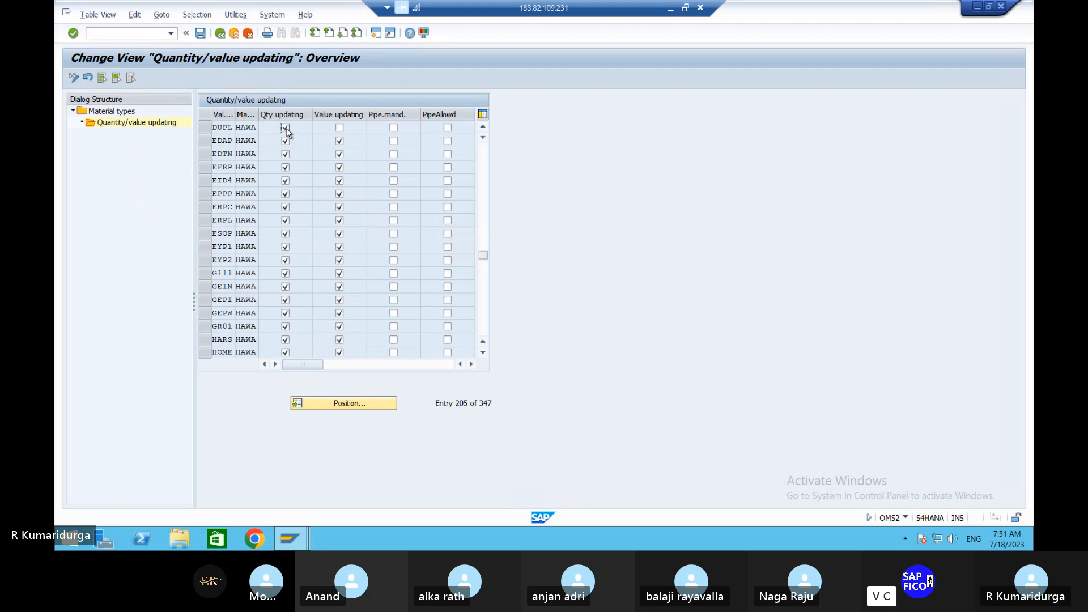
pyautogui.click(338, 127)
pyautogui.click(204, 36)
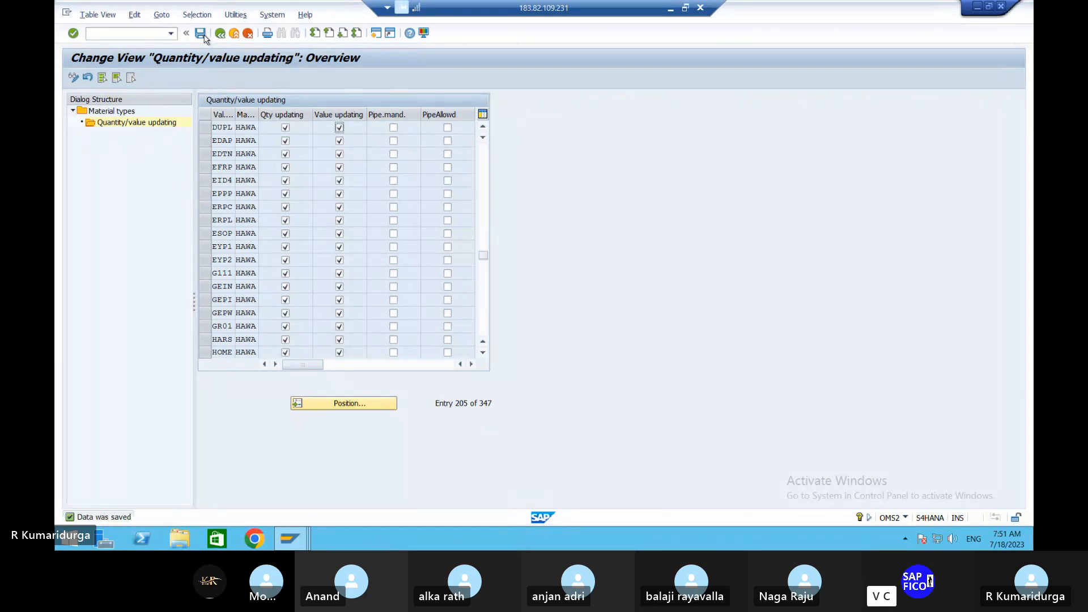
pyautogui.click(219, 36)
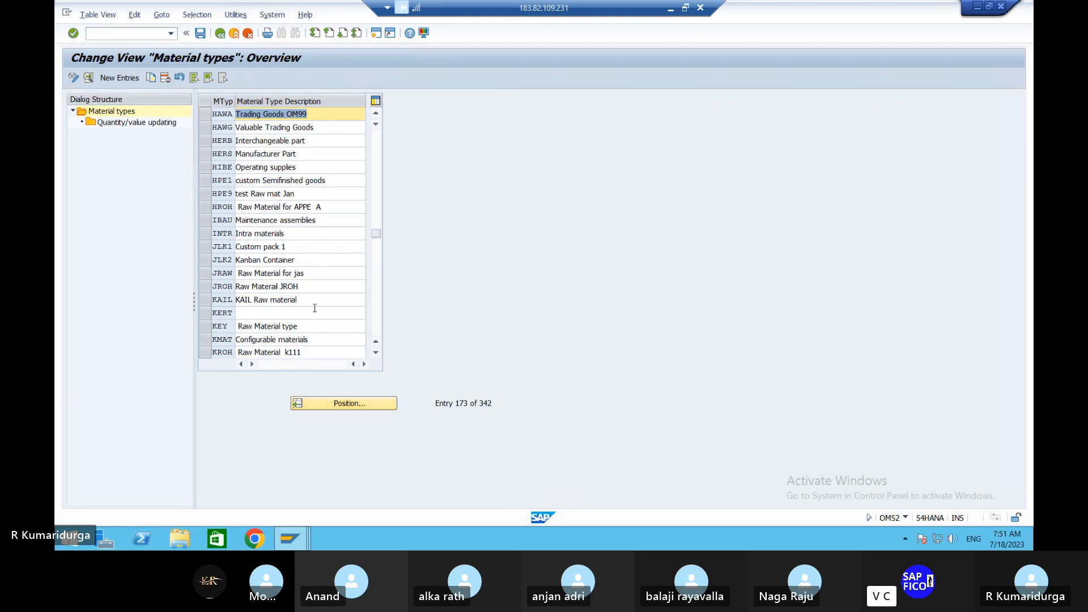
# Step: Scroll up the Material types list and select the HALB semifinished product row
pyautogui.scroll(5, 316, 311)
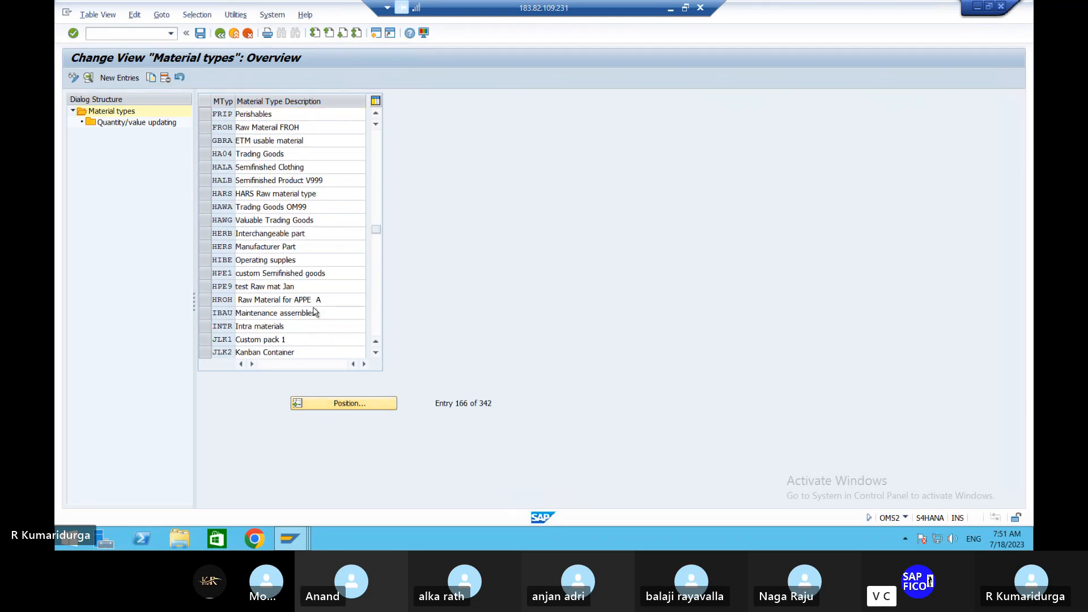
pyautogui.scroll(1, 316, 312)
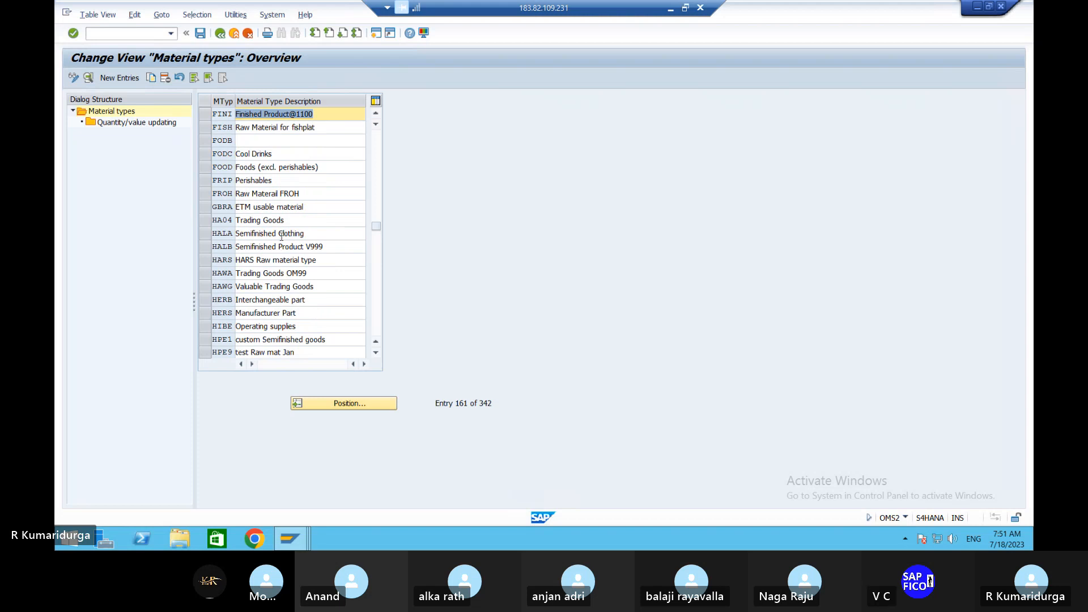
pyautogui.click(329, 402)
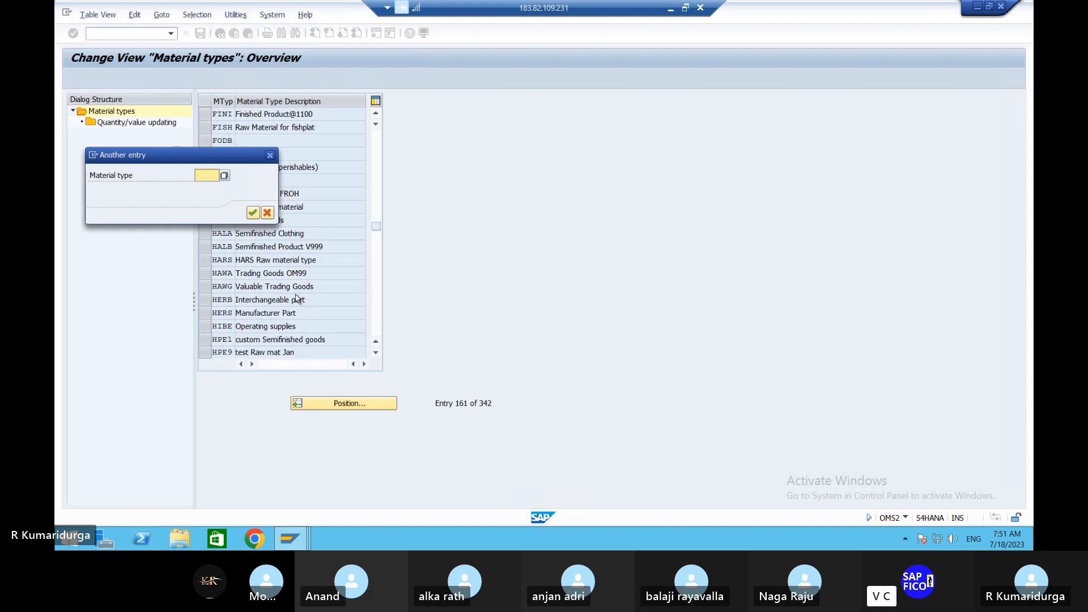
pyautogui.click(271, 155)
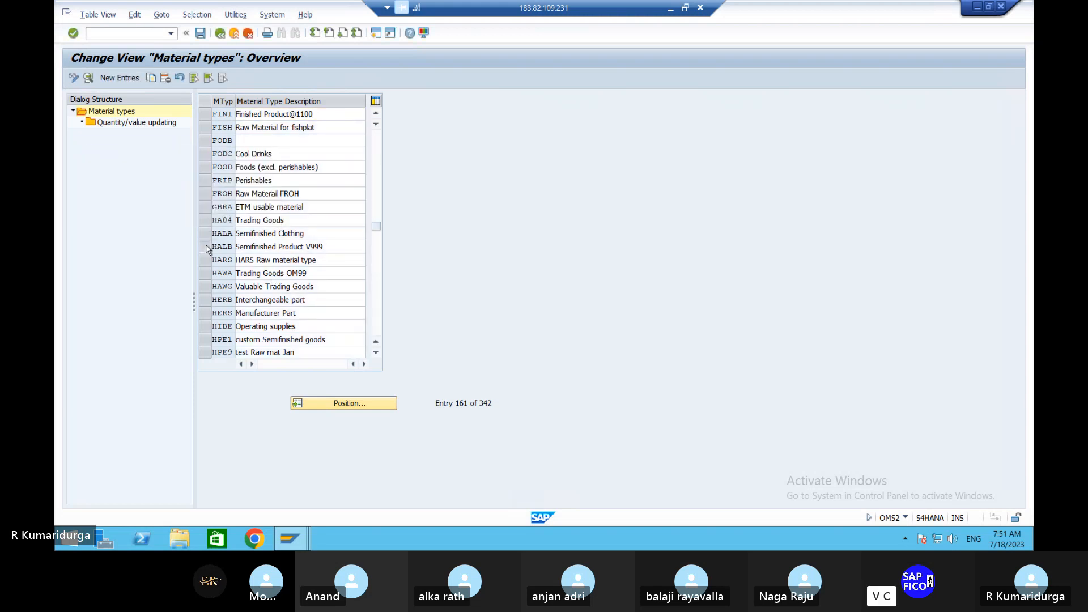
pyautogui.click(205, 243)
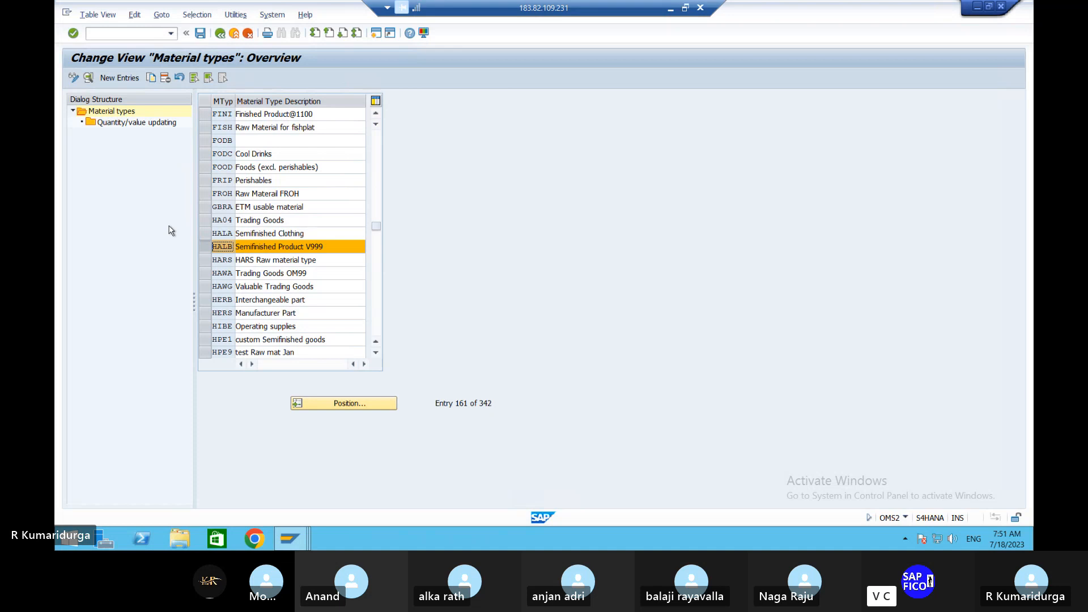
# Step: Tick Value updating for valuation area DUPL on HALB and return to Material types
pyautogui.click(154, 123)
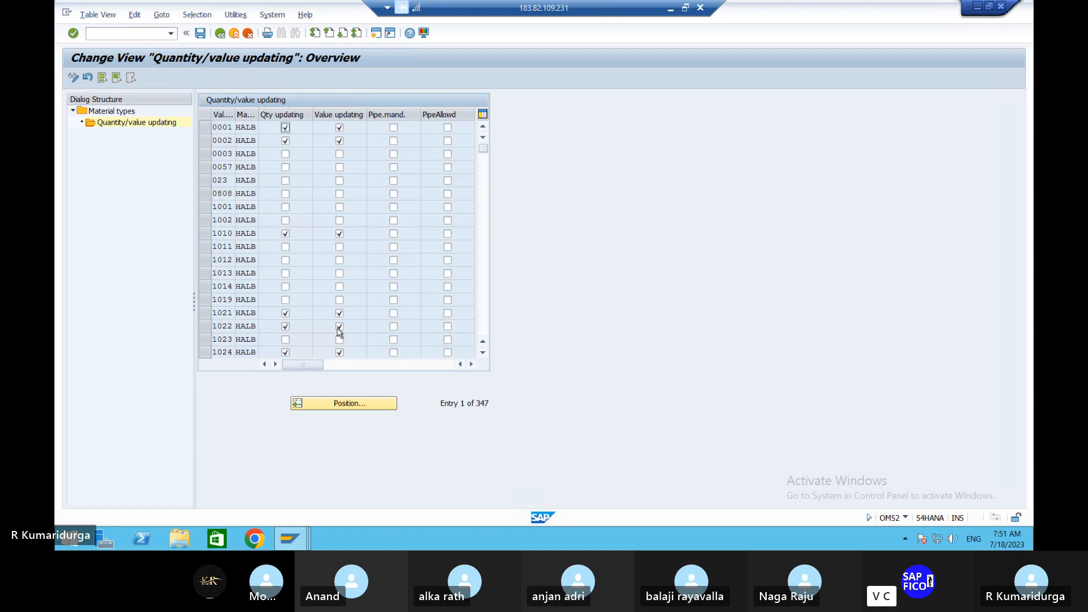
pyautogui.click(342, 406)
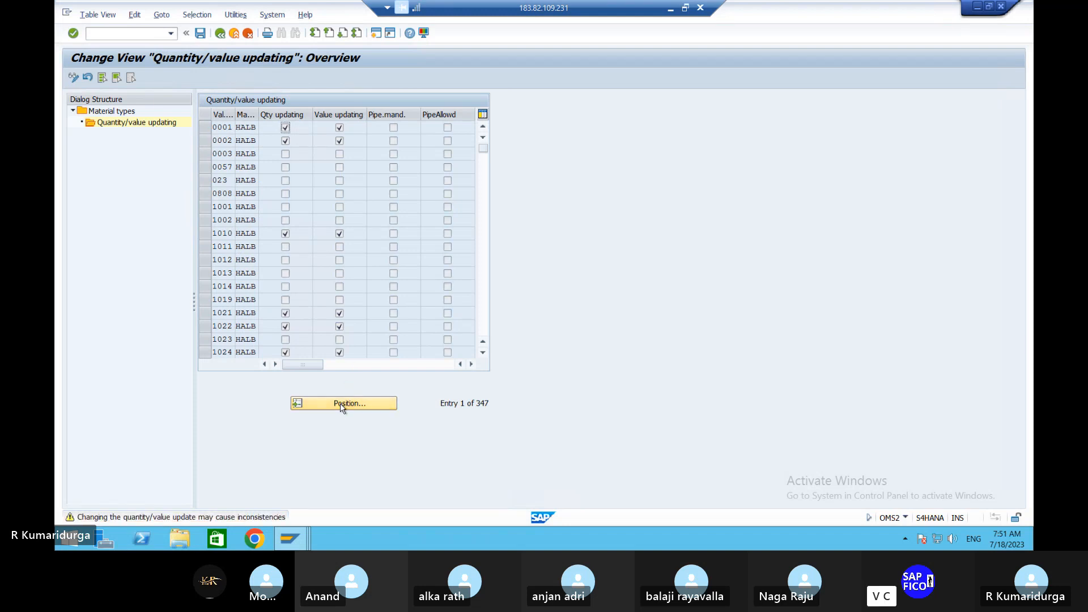
pyautogui.write('DU')
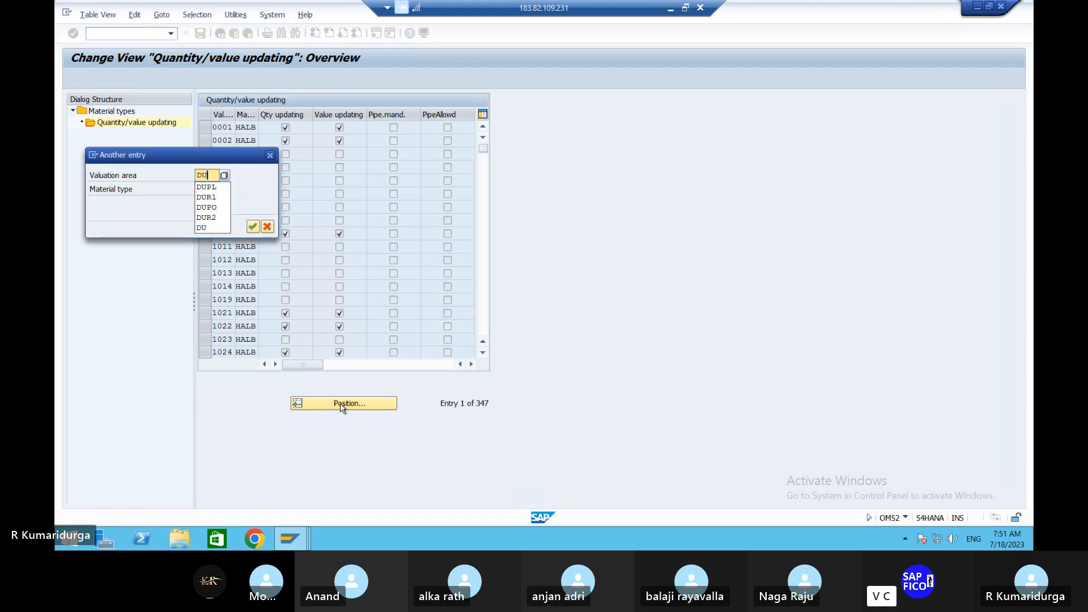
pyautogui.press('Down')
pyautogui.press('Return')
pyautogui.press('Return')
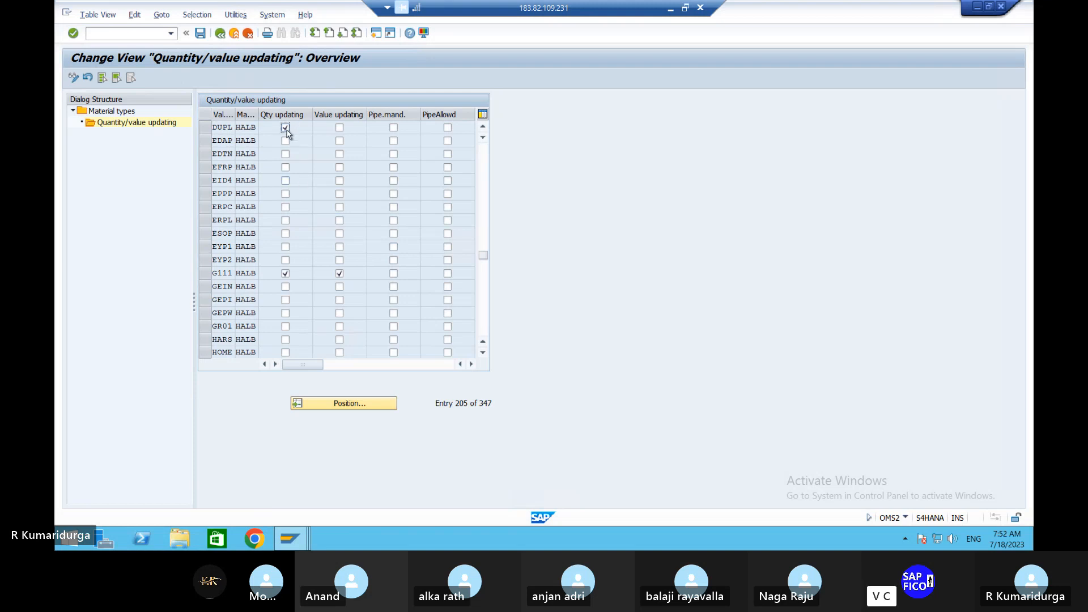
pyautogui.click(340, 128)
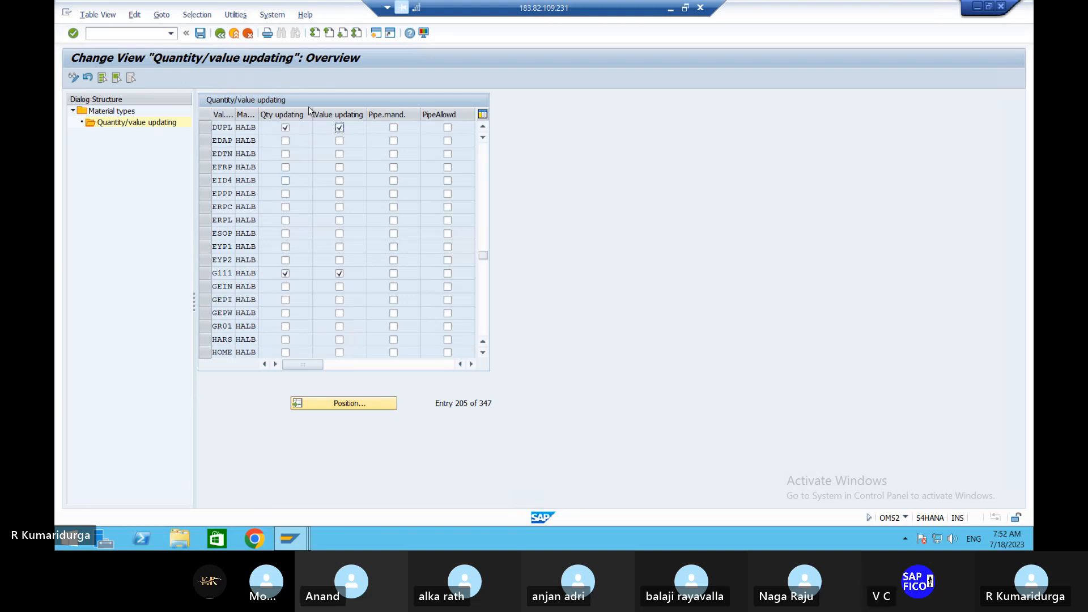
pyautogui.click(219, 34)
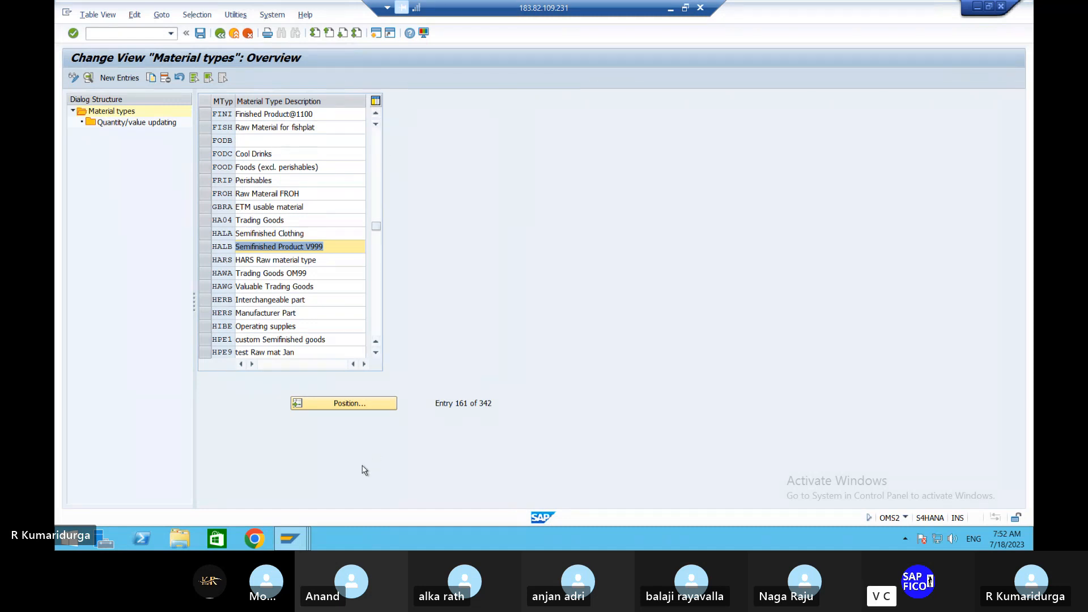
# Step: Position the Material types list at FERT and select the finished product row
pyautogui.click(363, 406)
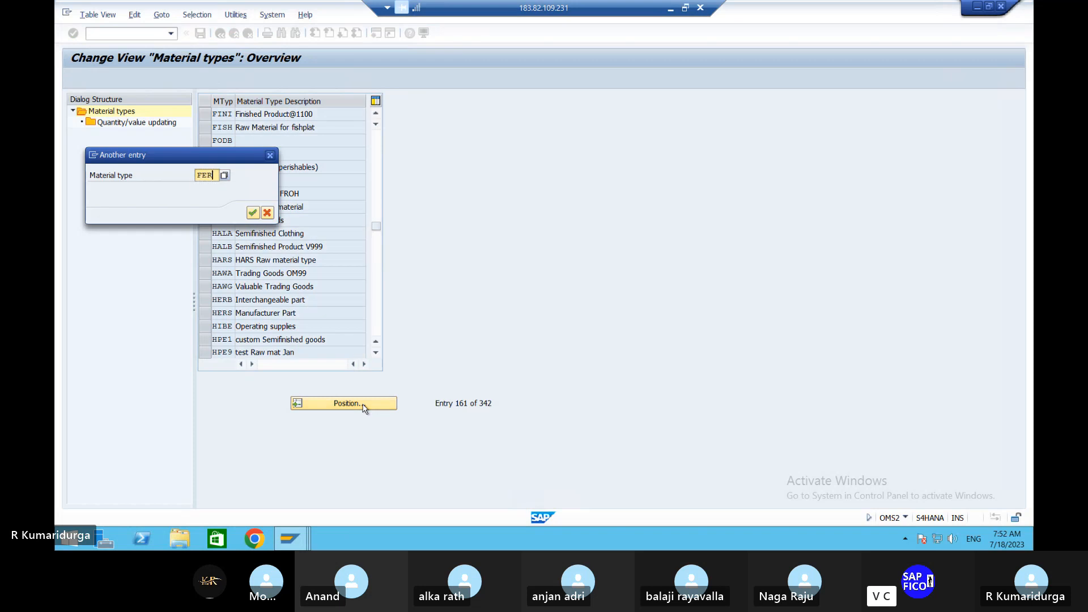
pyautogui.write('FERT')
pyautogui.press('Return')
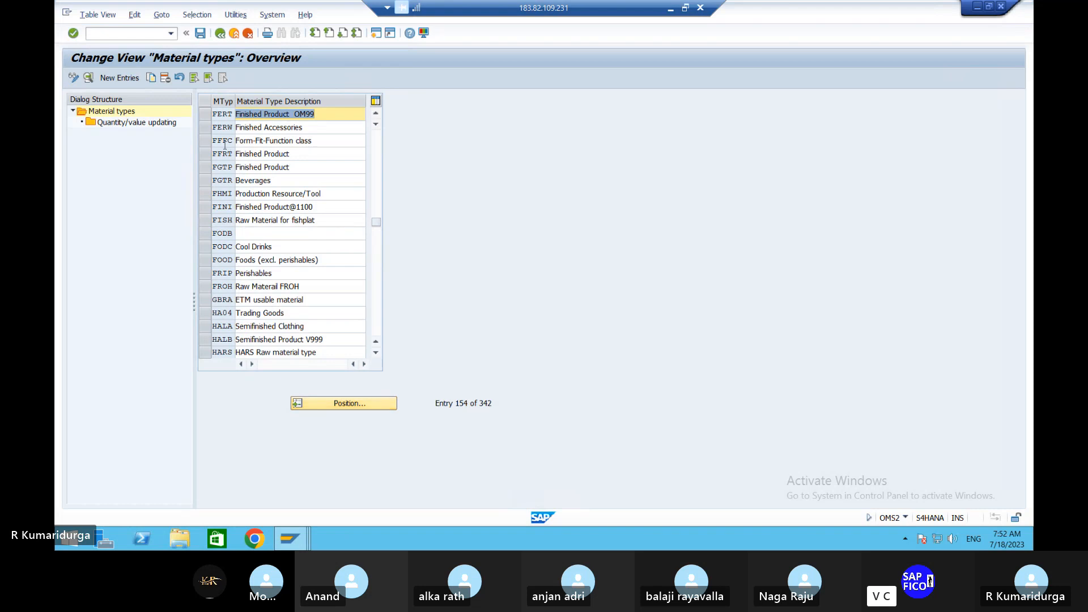
pyautogui.click(206, 113)
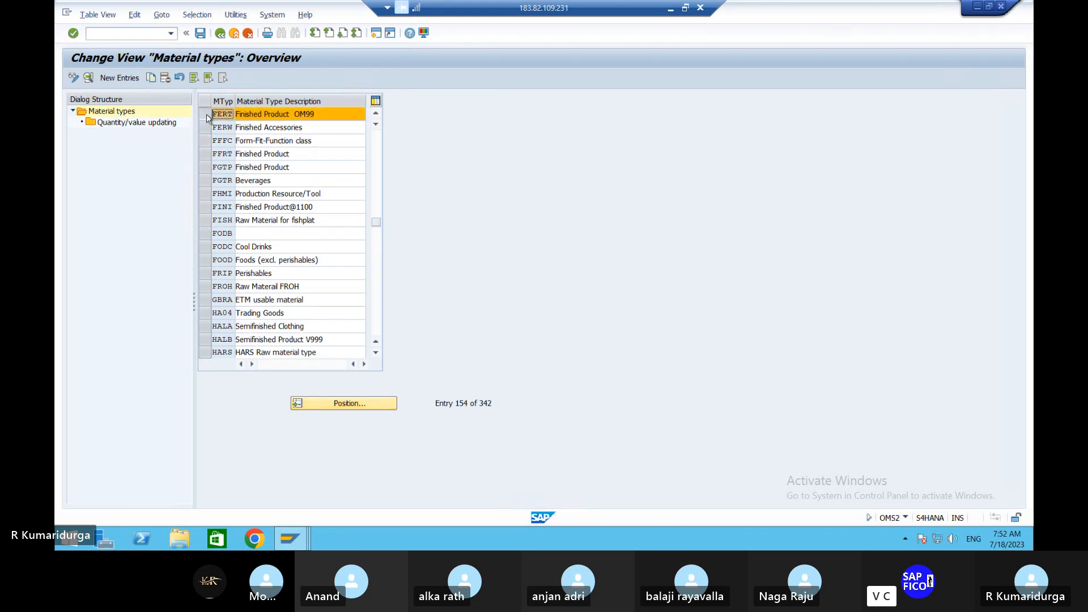
# Step: Tick Qty updating and Value updating for valuation area DUPL on FERT, save, and go back
pyautogui.click(159, 123)
pyautogui.doubleClick(160, 124)
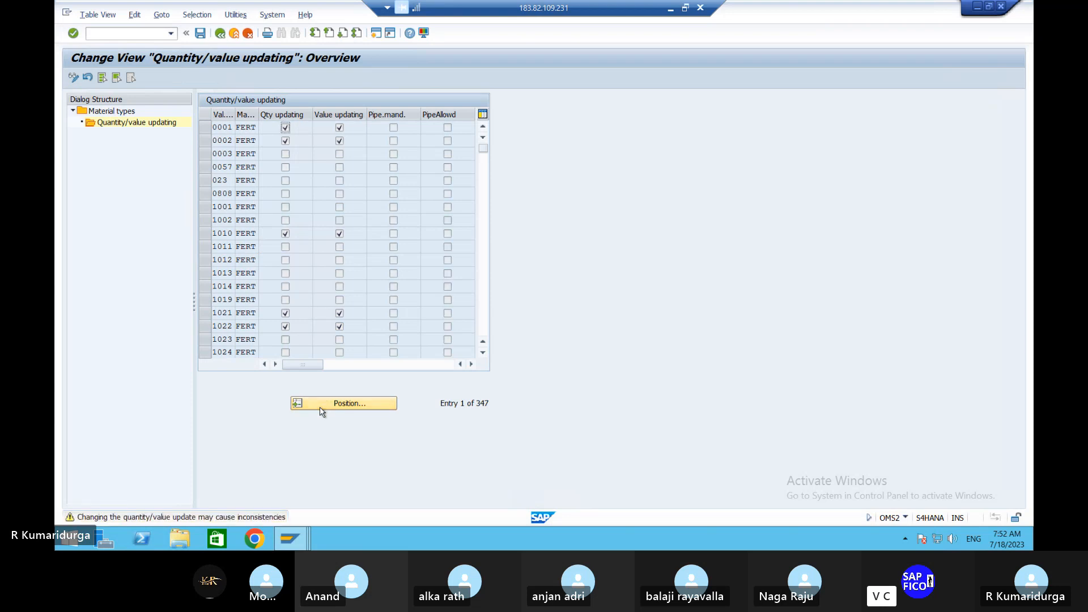
pyautogui.click(321, 408)
pyautogui.write('D')
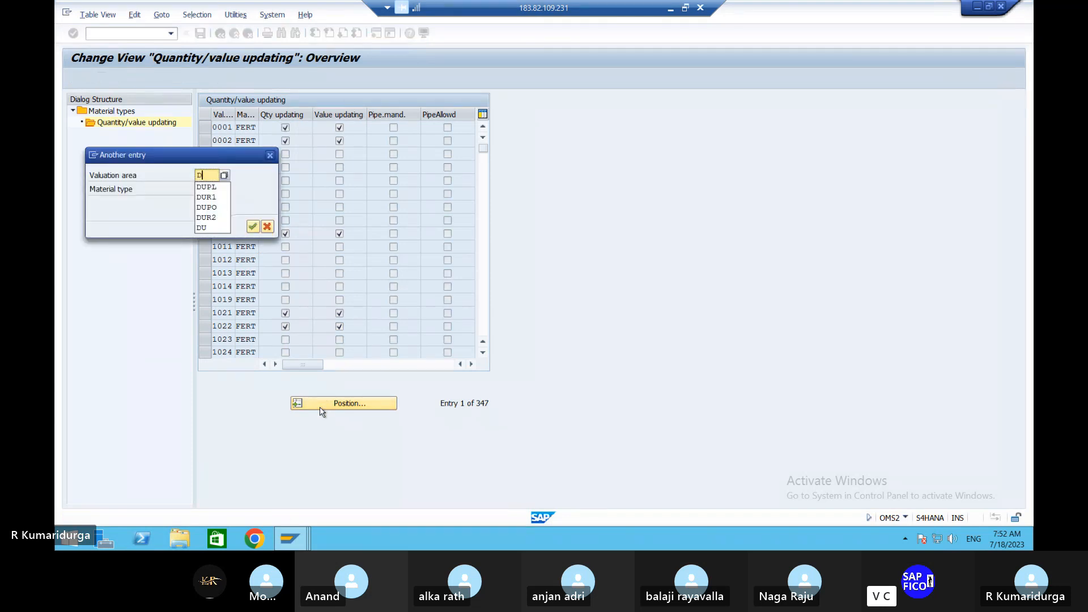
pyautogui.write('U')
pyautogui.press('Down')
pyautogui.press('Return')
pyautogui.press('Return')
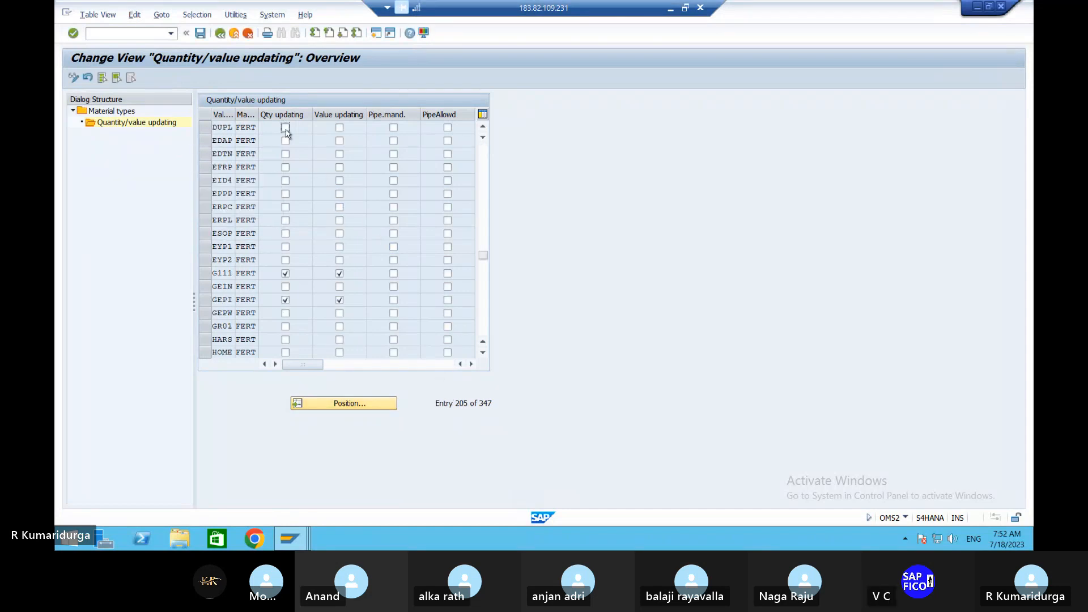
pyautogui.click(286, 128)
pyautogui.click(342, 128)
pyautogui.click(201, 34)
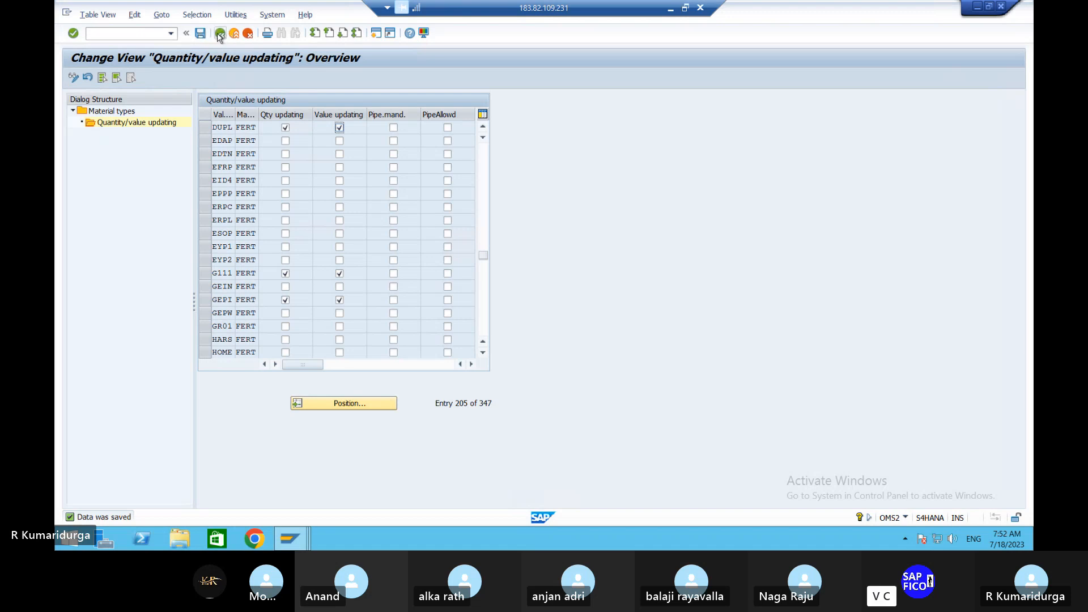
pyautogui.click(219, 34)
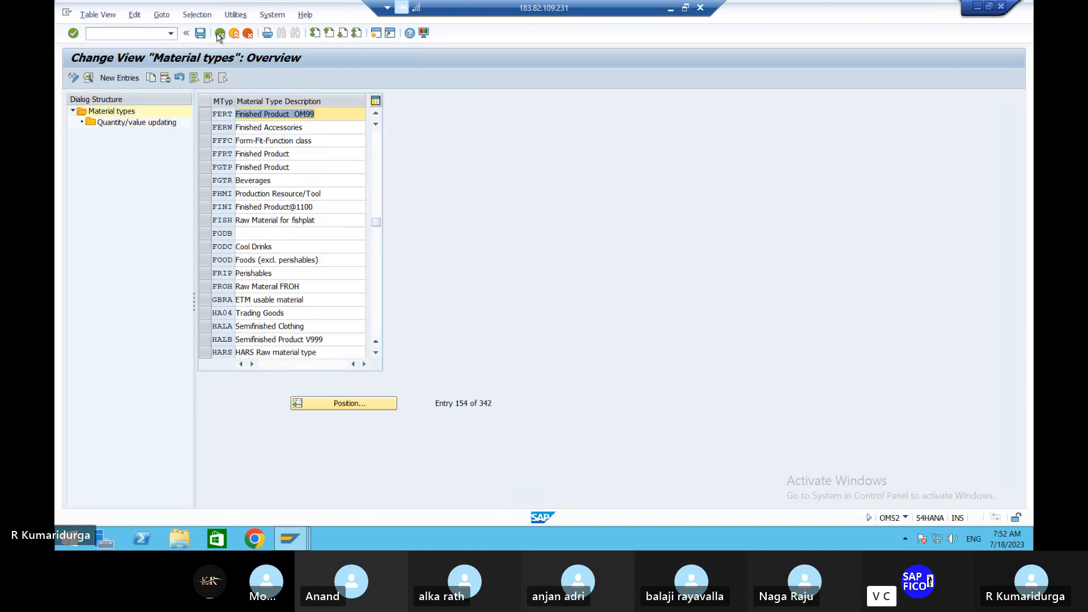